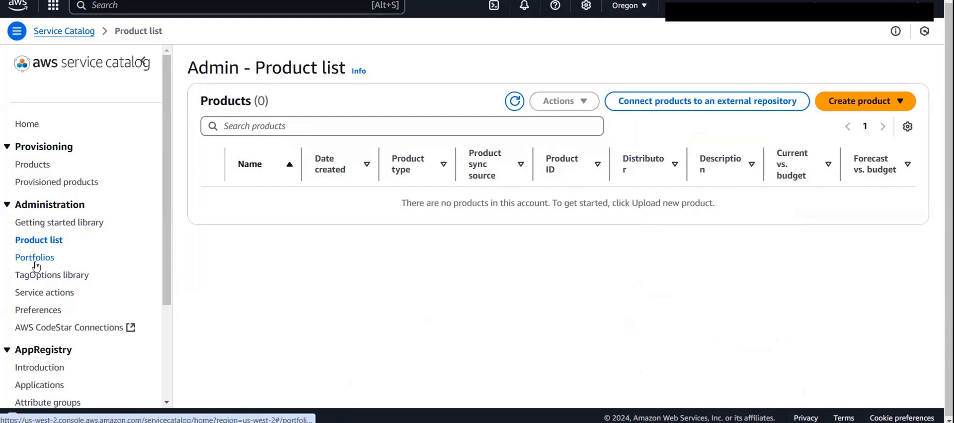
- Look through the Service Catalog portfolios, products and provisioned products lists
click(36, 262)
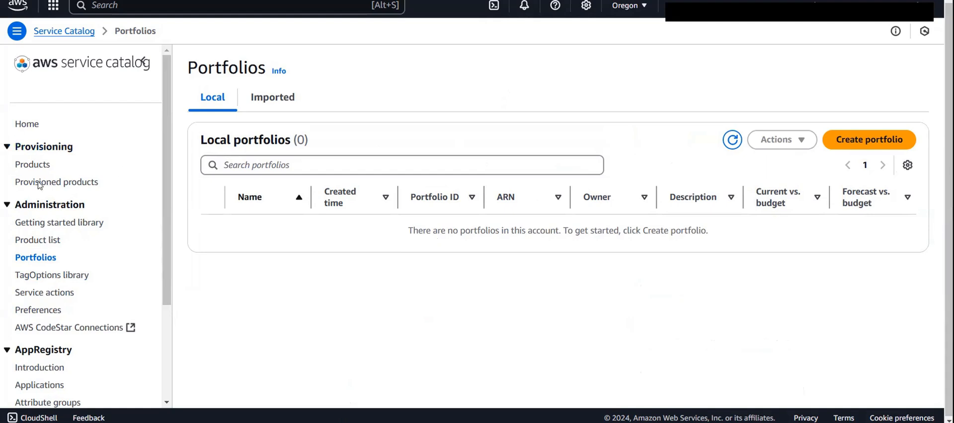
click(31, 166)
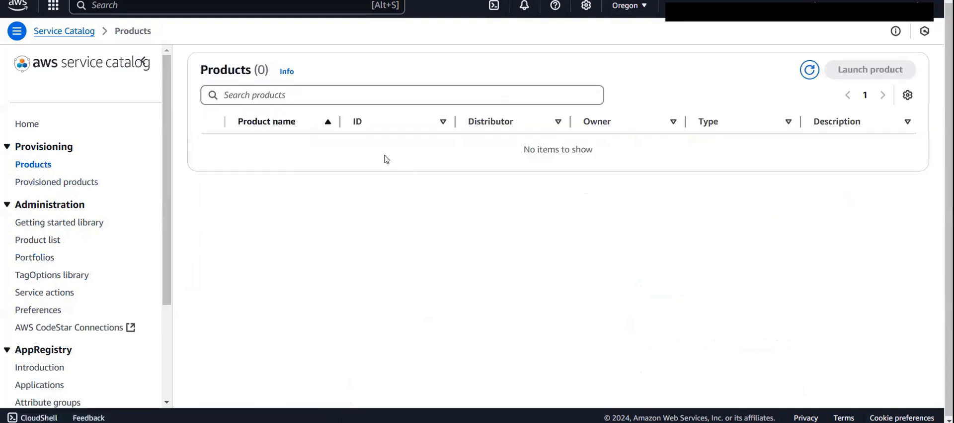
click(58, 184)
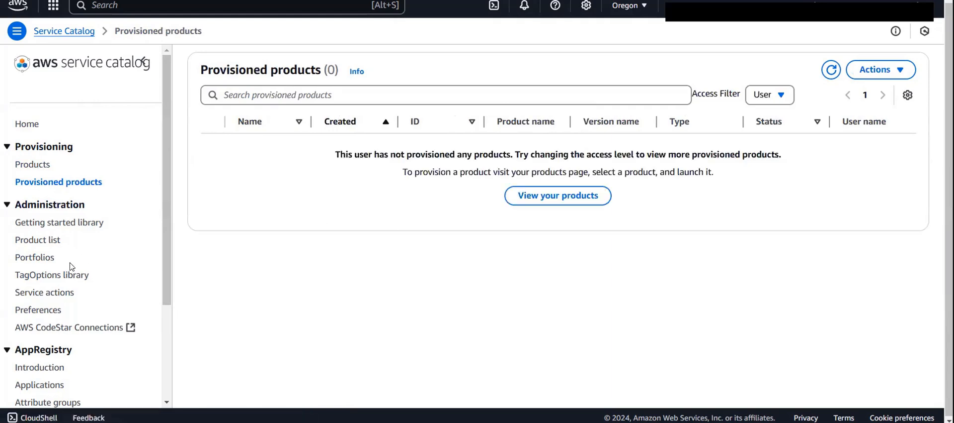
- Start a new CloudFormation product from the admin product list and name it "sagemaker domain"
click(41, 243)
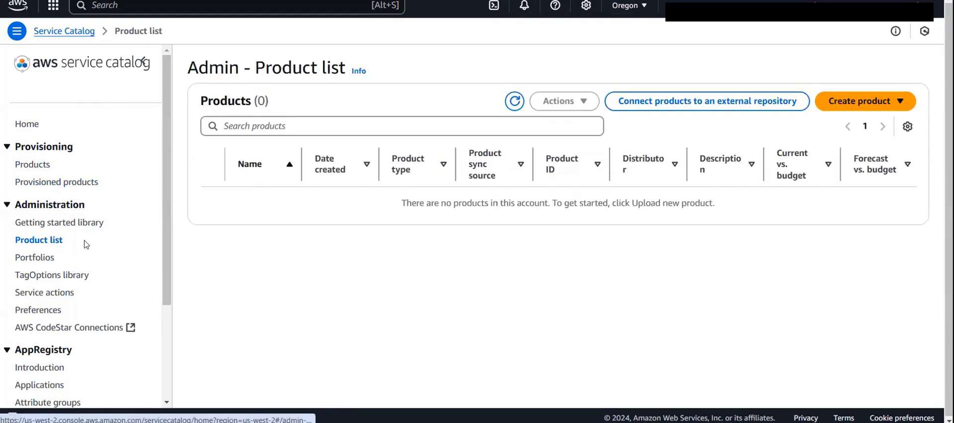
click(867, 101)
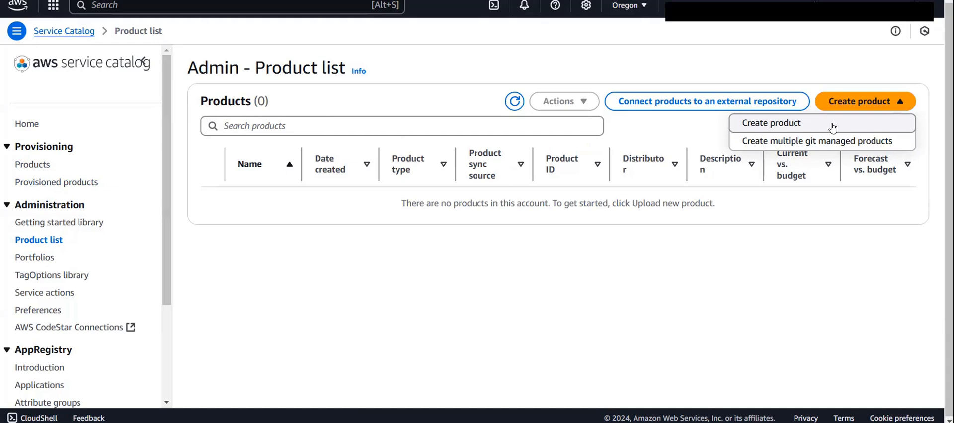
click(777, 128)
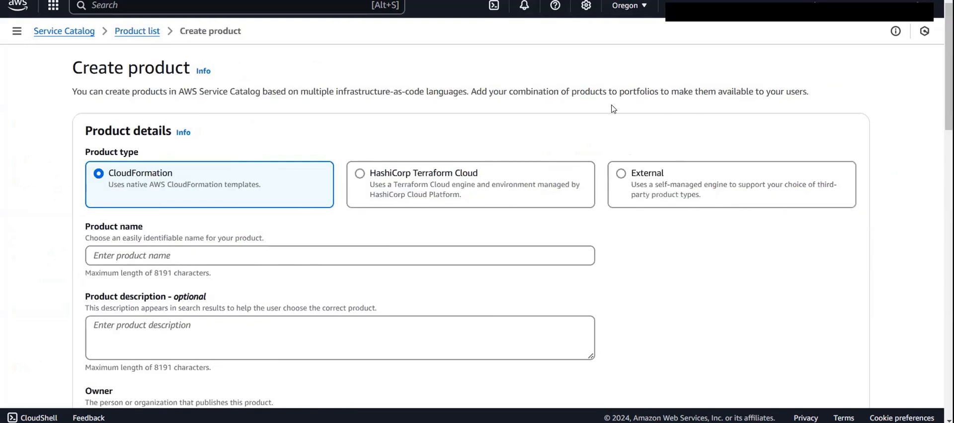
scroll(613, 109, down, 1)
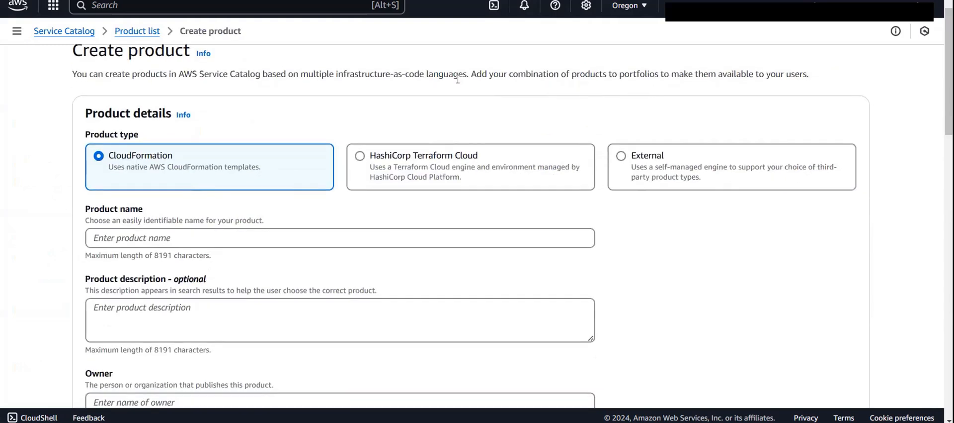
scroll(458, 79, down, 1)
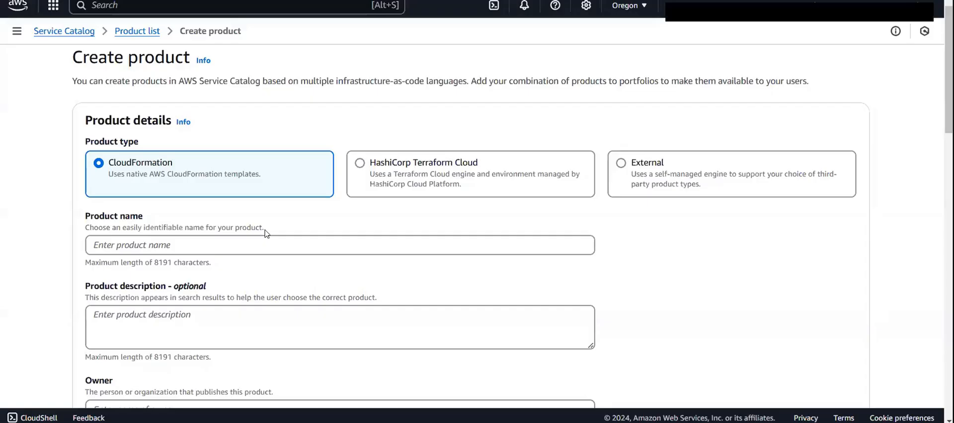
click(217, 240)
click(215, 287)
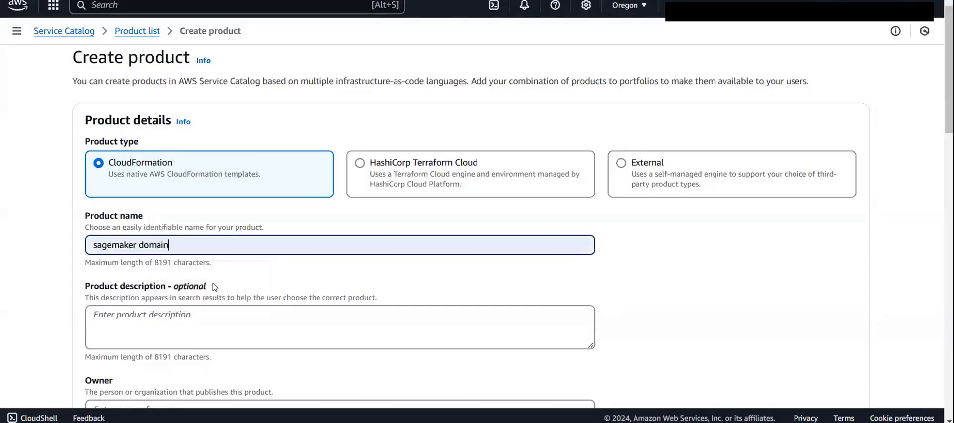
- Set the product's owner to "company"
scroll(215, 287, down, 2)
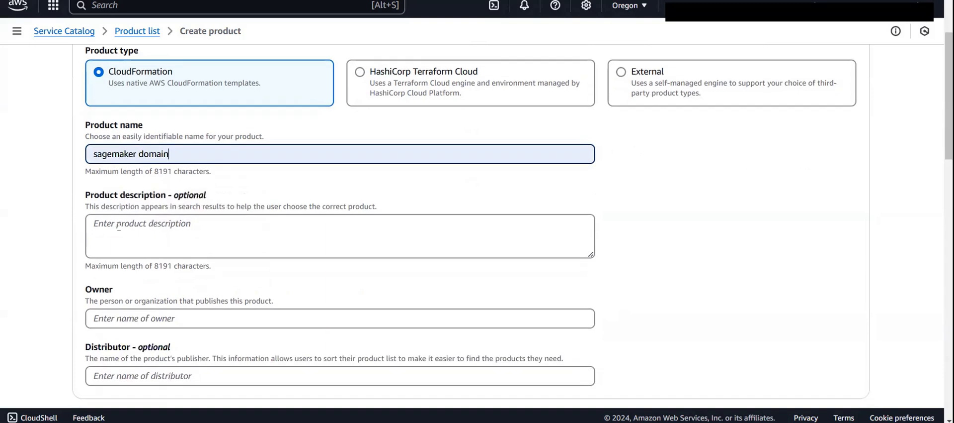
scroll(119, 226, down, 1)
click(152, 280)
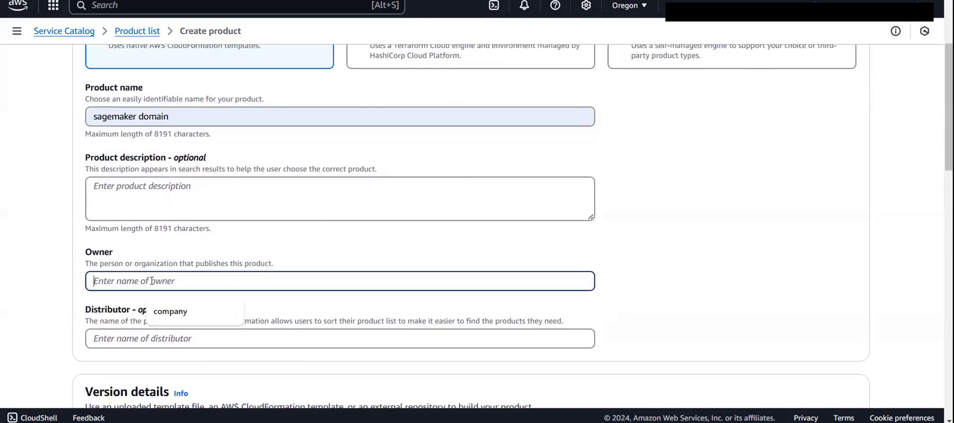
click(181, 311)
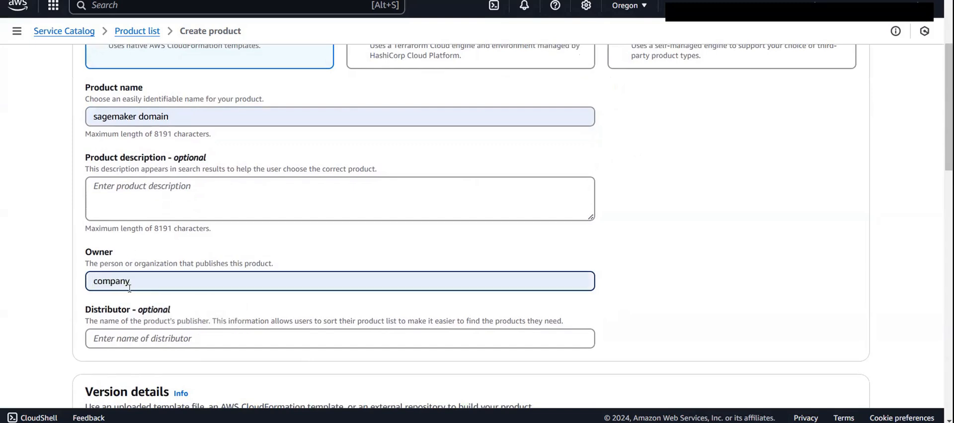
- Set the product's version source to a specified CloudFormation template URL
scroll(116, 295, down, 1)
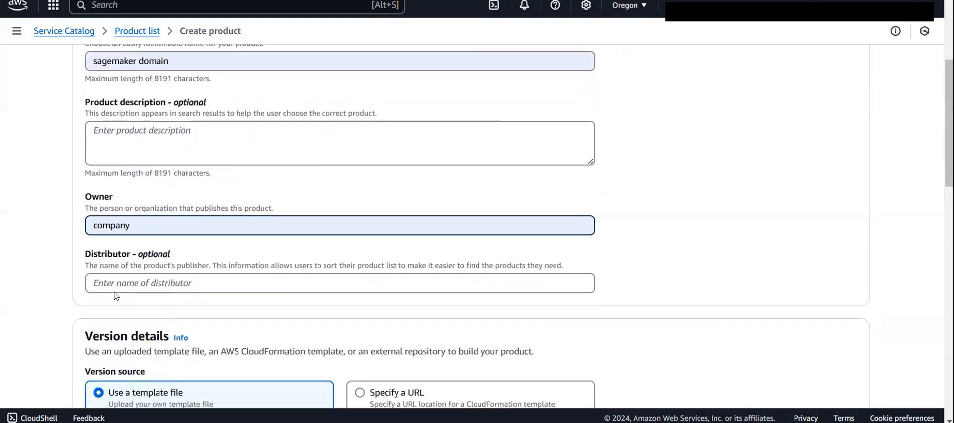
scroll(125, 239, down, 4)
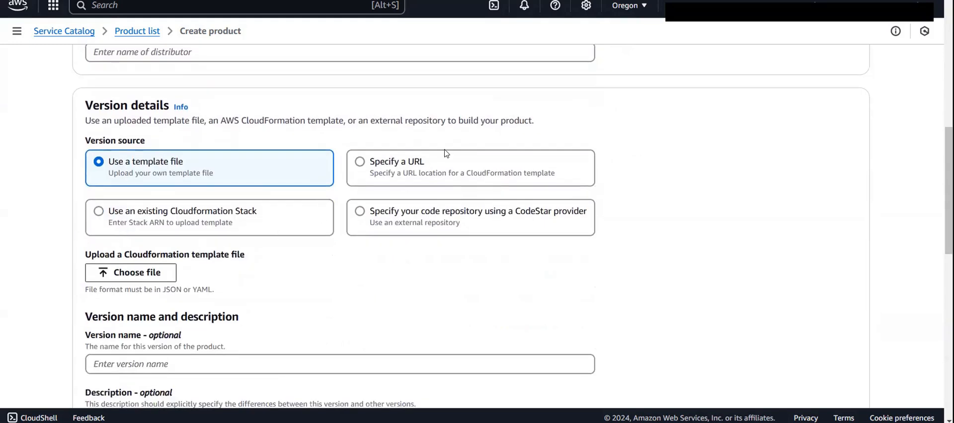
scroll(151, 133, up, 7)
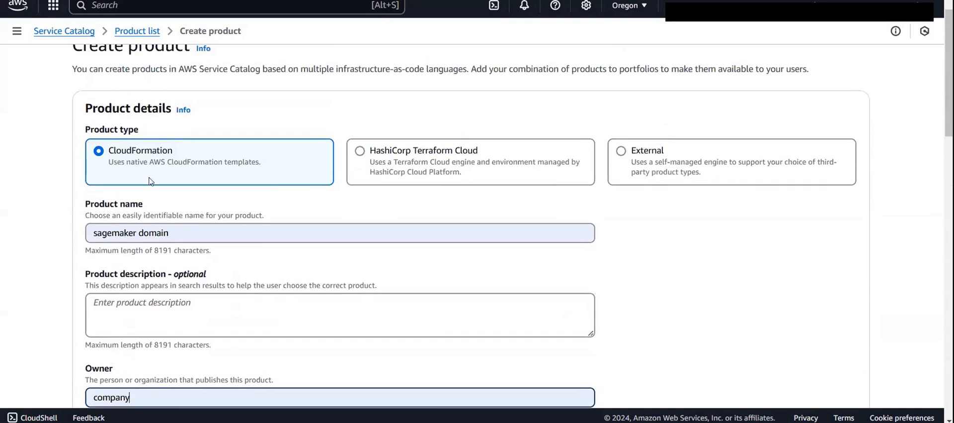
scroll(174, 194, down, 5)
scroll(175, 194, down, 2)
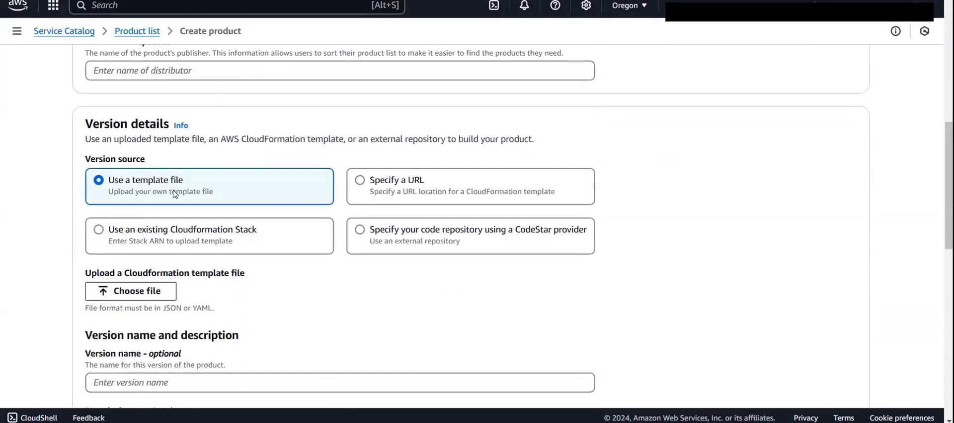
click(419, 195)
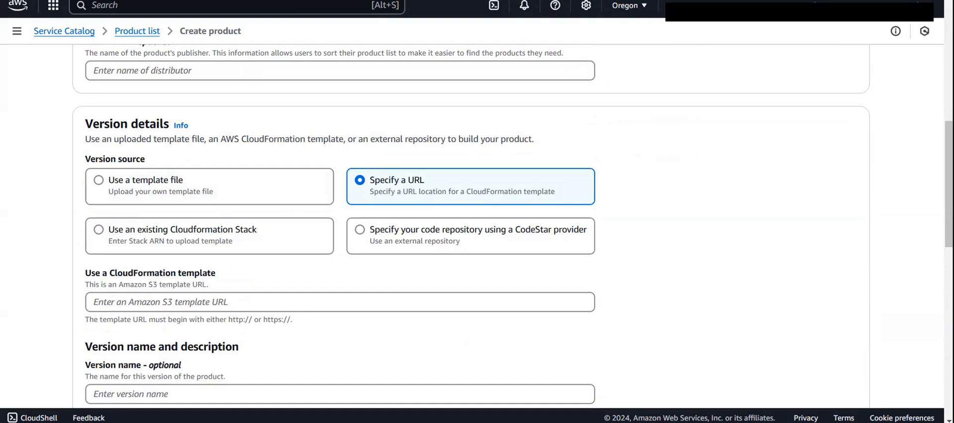
- Review the entered product details and return to the empty Amazon S3 template URL entry
scroll(599, 132, up, 3)
scroll(147, 160, up, 3)
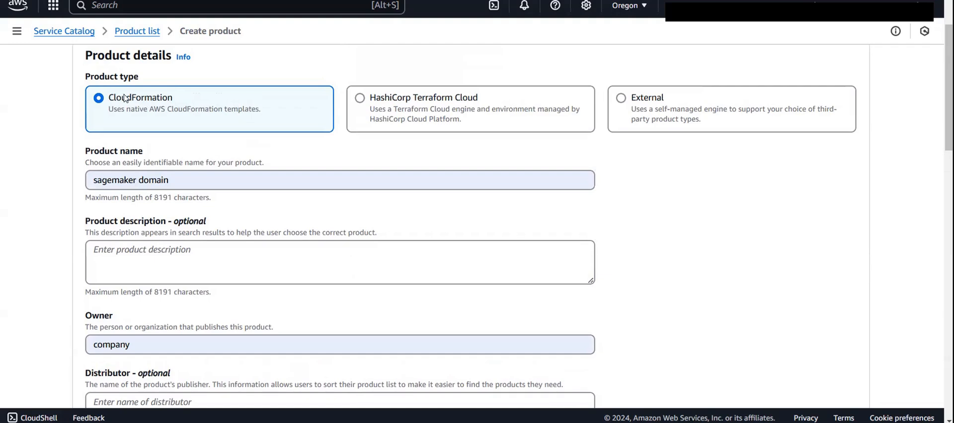
scroll(445, 247, down, 1)
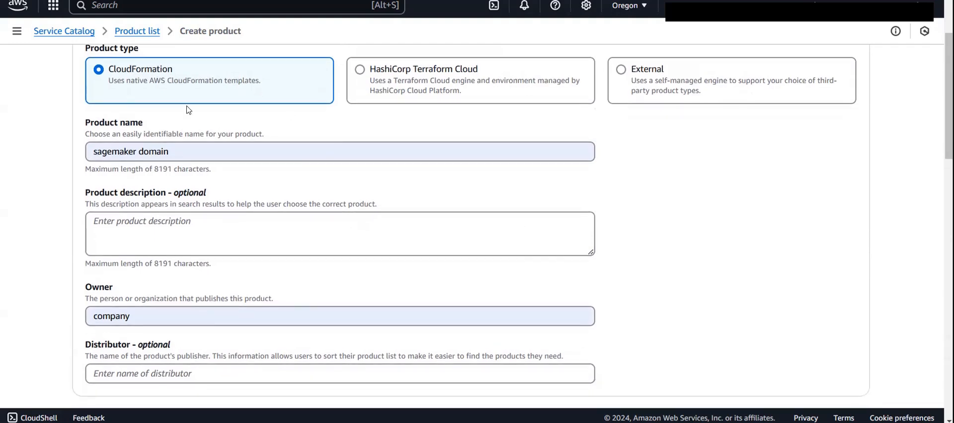
scroll(252, 211, down, 4)
scroll(251, 213, down, 3)
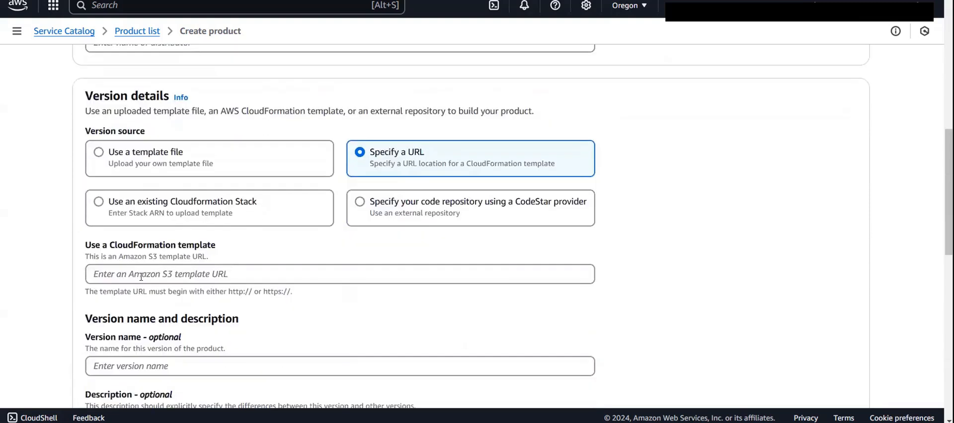
click(141, 277)
click(342, 254)
- Switch to the S3 templates folder and open domain_product.template in Query with S3 Select
key(ctrl+Tab)
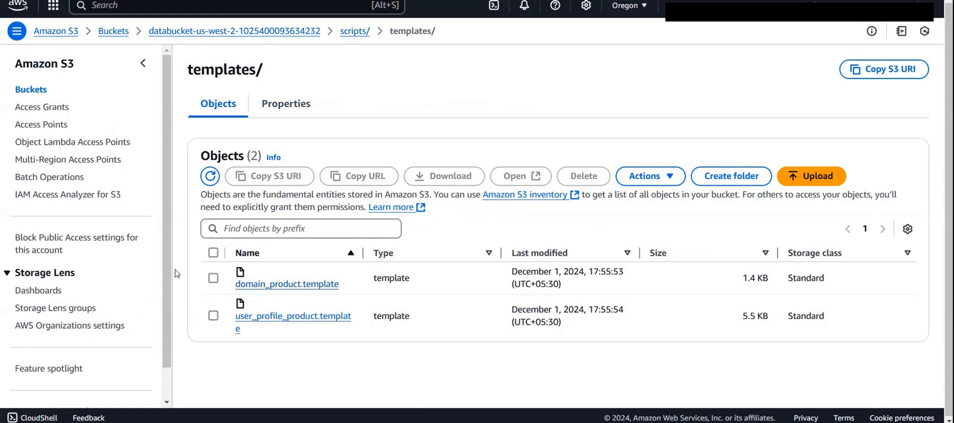
click(213, 278)
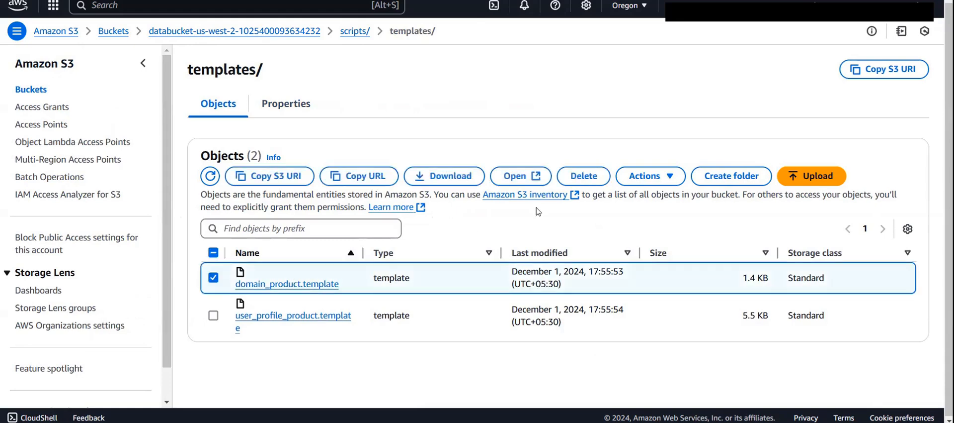
click(666, 177)
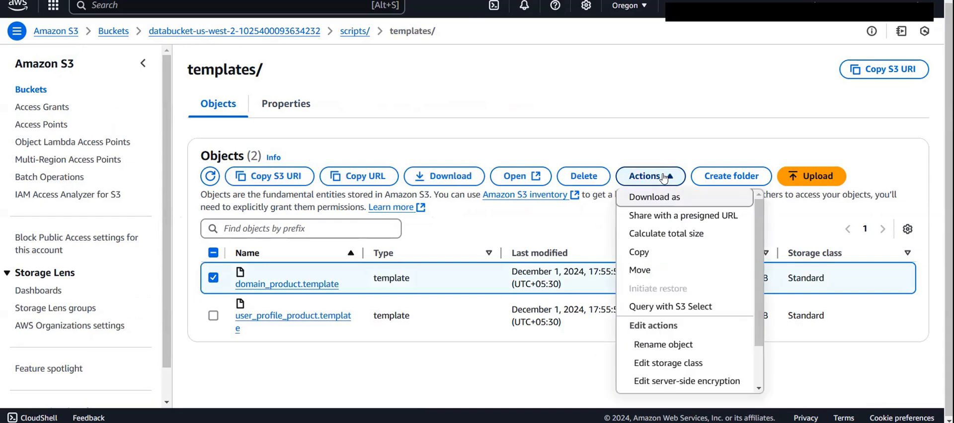
click(674, 307)
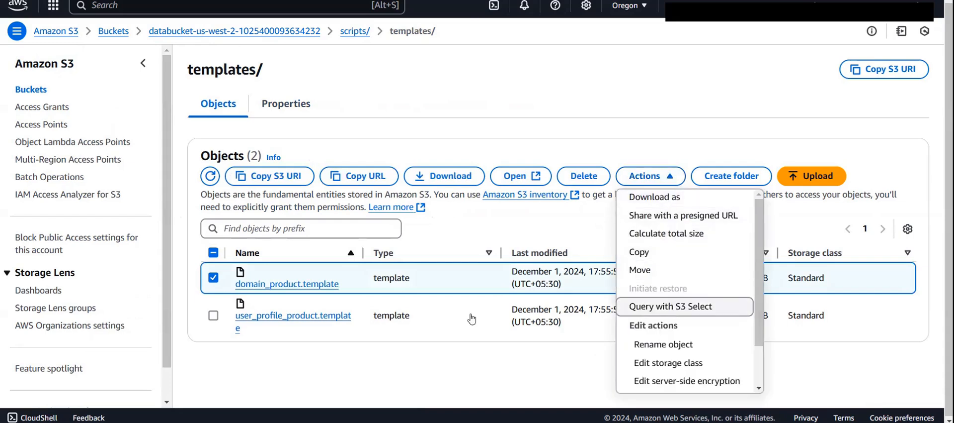
- Shorten the SQL query to SELECT * FROM s3object, without the alias and LIMIT clause, and run it
scroll(409, 318, down, 5)
scroll(410, 321, up, 1)
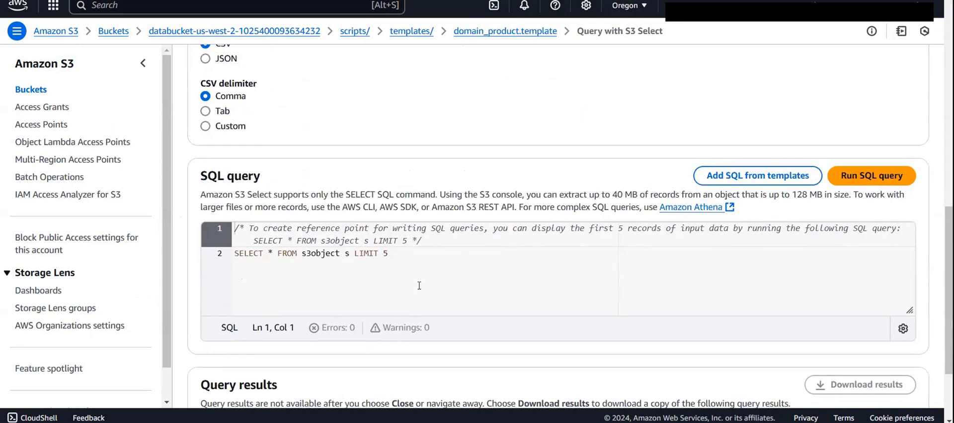
click(418, 272)
key(BackSpace)
key(BackSpace)
key(BackSpace)
key(BackSpace)
key(BackSpace)
key(BackSpace)
key(BackSpace)
key(BackSpace)
key(BackSpace)
key(BackSpace)
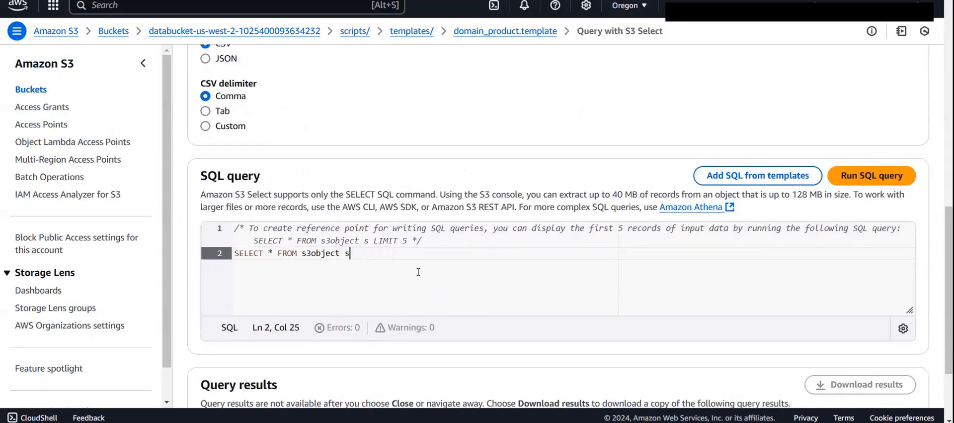
click(863, 177)
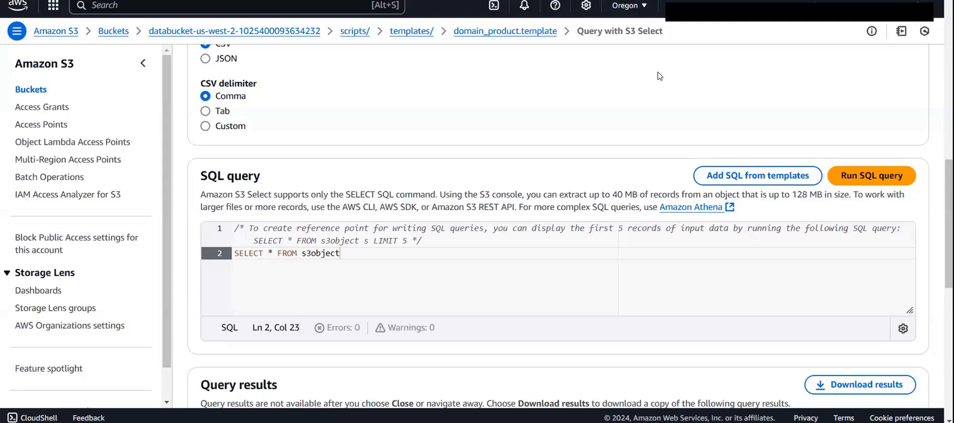
- Examine the raw query results for the template's SageMakerDomain resource and its type
scroll(589, 136, down, 10)
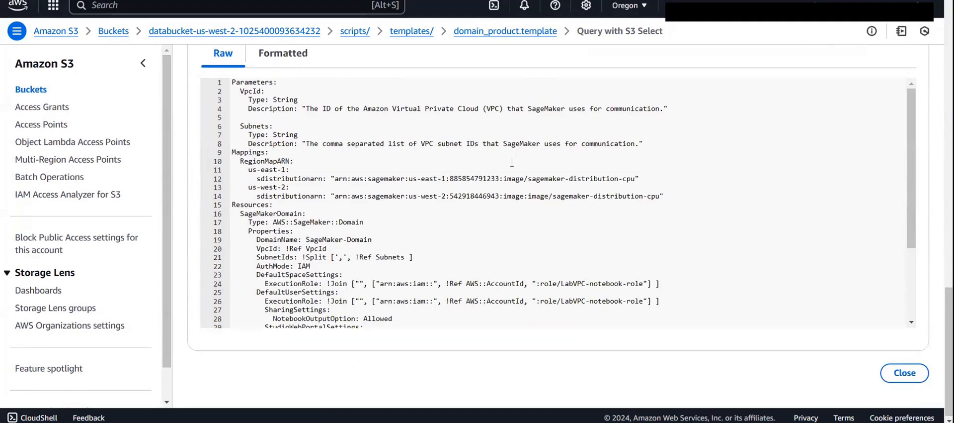
scroll(388, 217, down, 1)
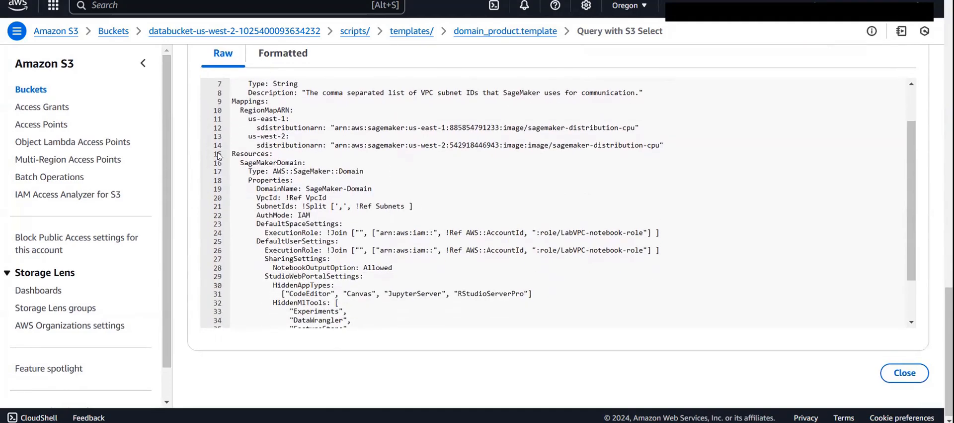
scroll(238, 161, down, 1)
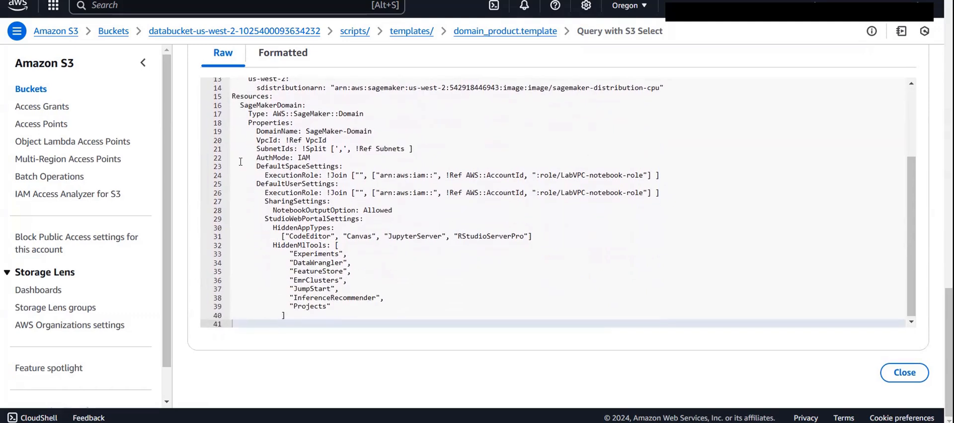
click(241, 106)
drag(248, 107, 307, 106)
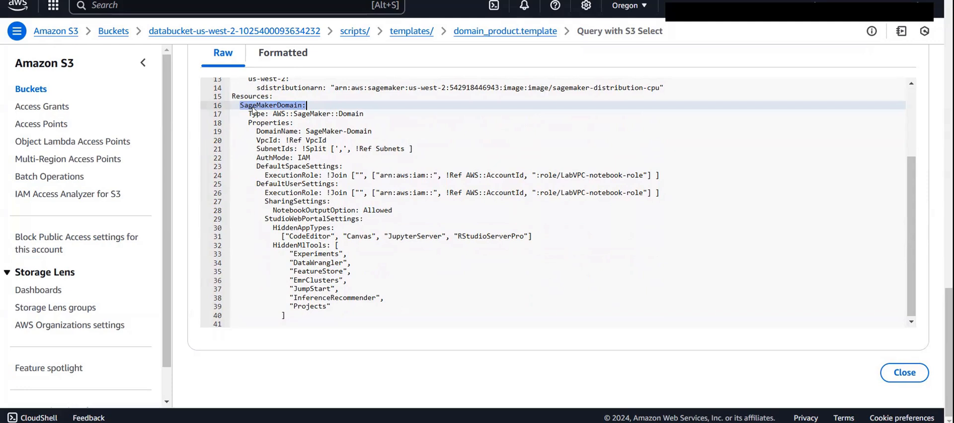
drag(273, 113, 365, 112)
click(366, 112)
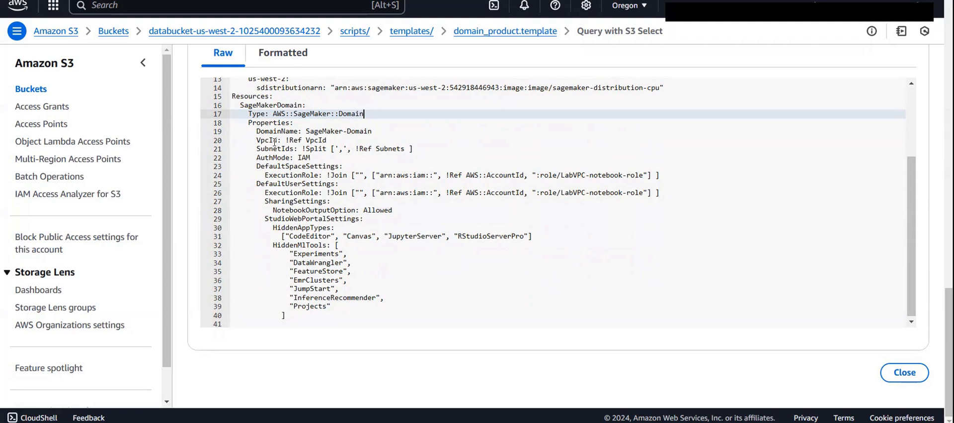
- Examine the VpcId and SubnetIds properties of the SageMaker domain resource in the template
drag(305, 146, 420, 145)
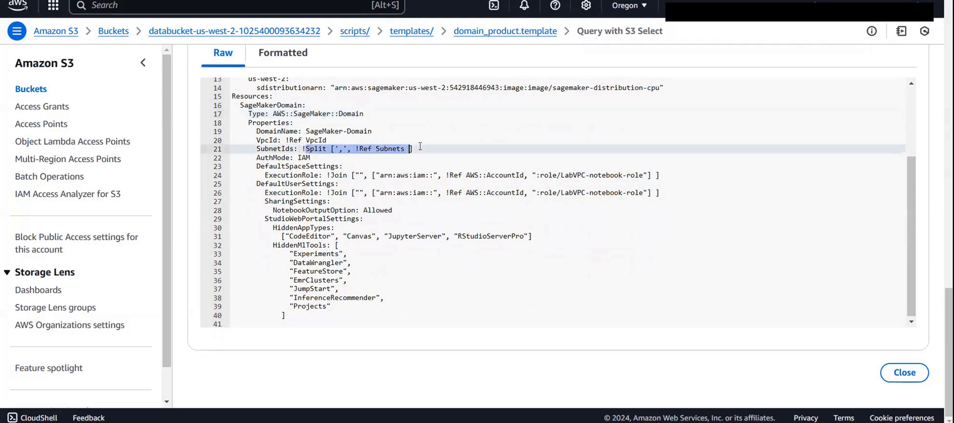
click(421, 146)
drag(285, 139, 328, 140)
click(323, 140)
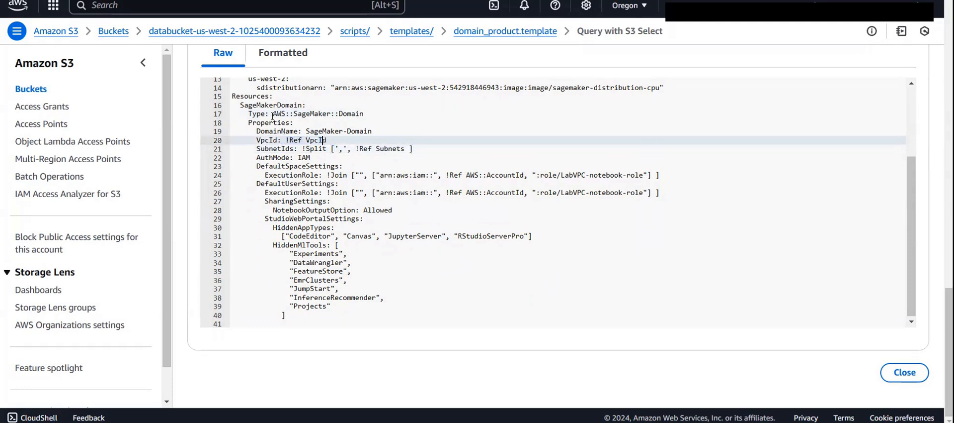
drag(256, 140, 417, 149)
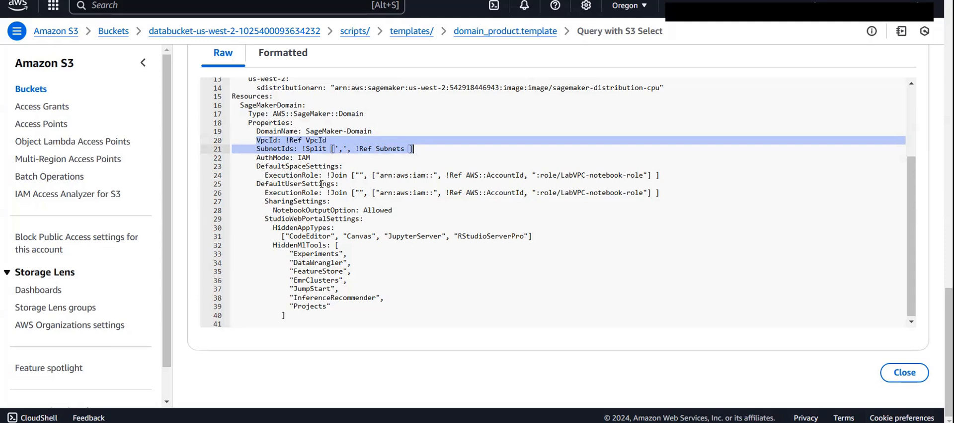
click(301, 139)
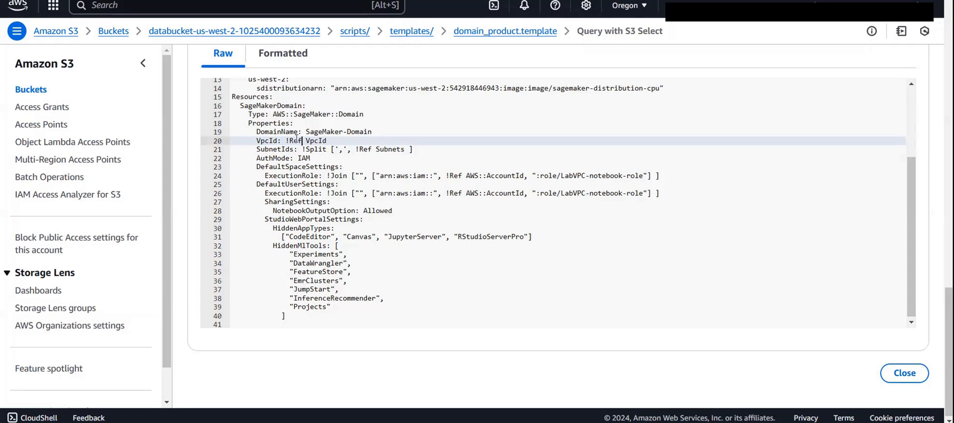
- Examine the ExecutionRole settings under DefaultSpaceSettings and DefaultUserSettings in the template's SageMaker domain resource
drag(286, 167, 348, 175)
click(348, 175)
drag(282, 184, 349, 192)
click(348, 193)
drag(559, 168, 643, 173)
click(644, 174)
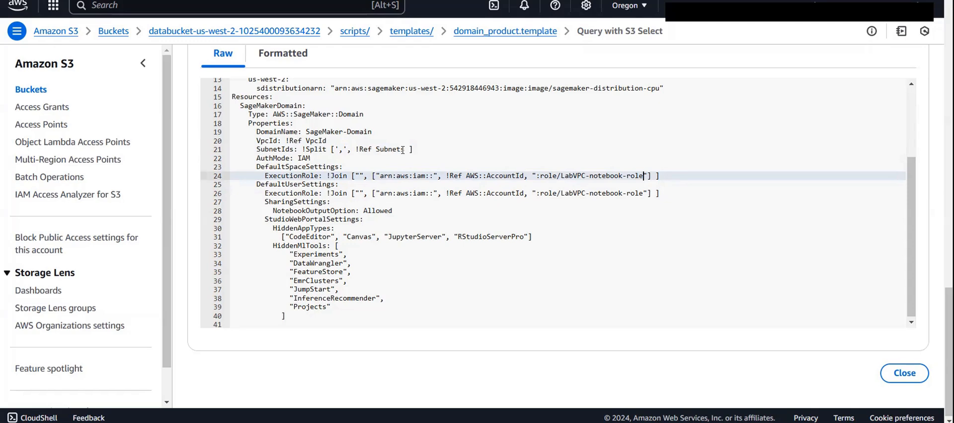
drag(544, 175, 648, 175)
click(648, 175)
scroll(438, 159, up, 3)
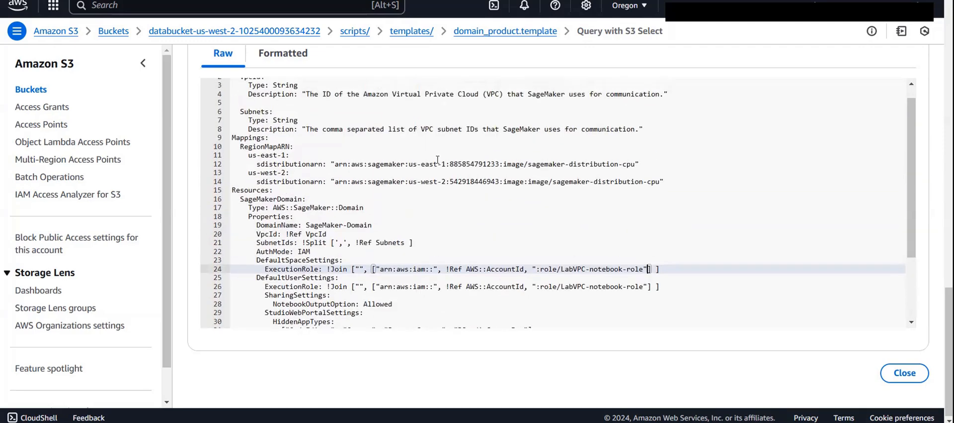
scroll(321, 207, down, 3)
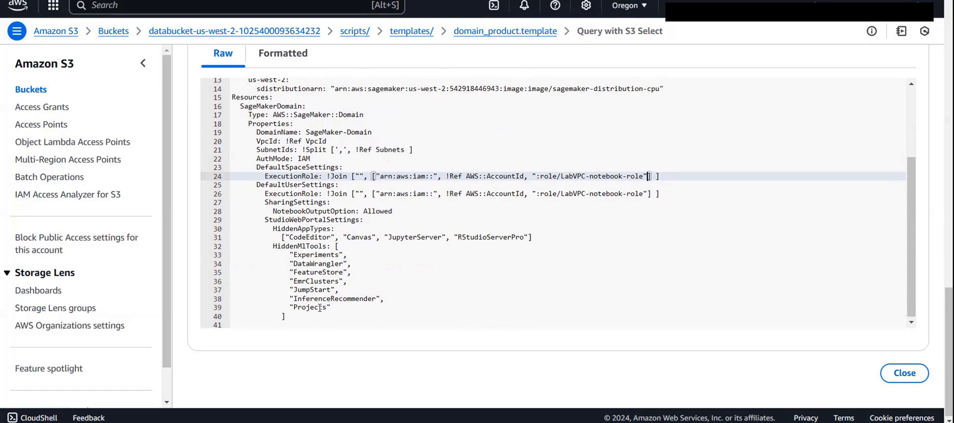
- Return to the domain_product.template object page, look over its properties and copy its S3 URI
scroll(408, 175, up, 12)
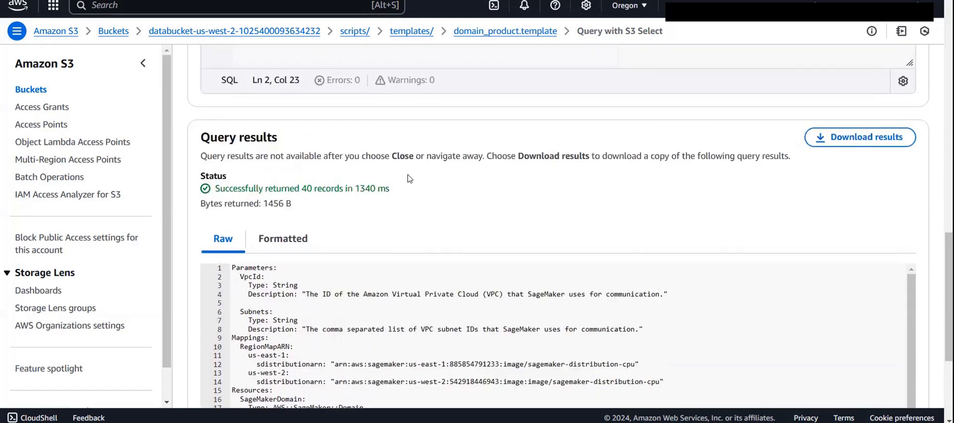
scroll(409, 178, up, 10)
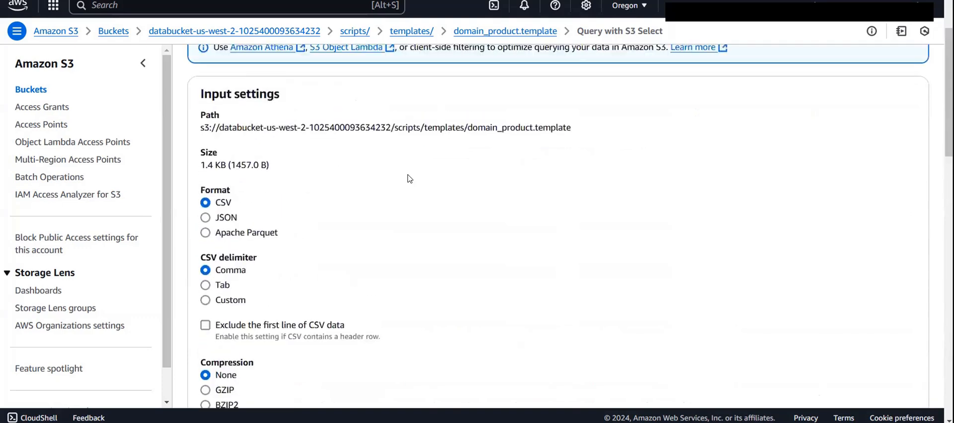
click(504, 34)
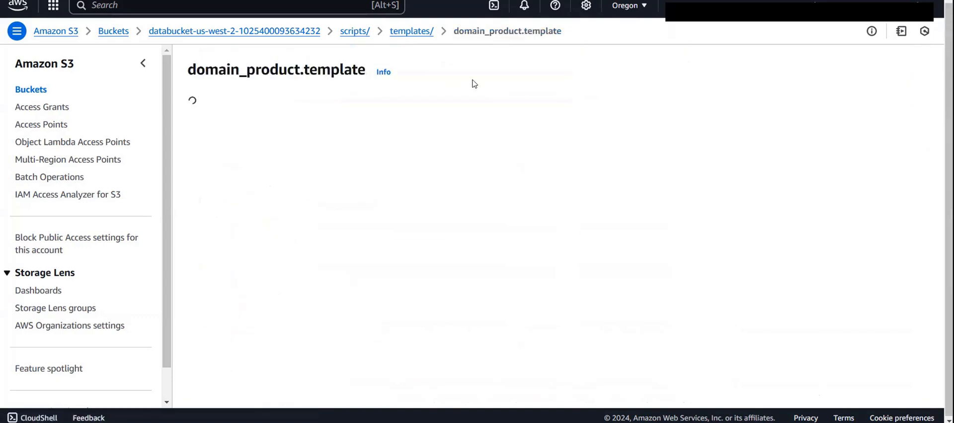
scroll(332, 214, down, 10)
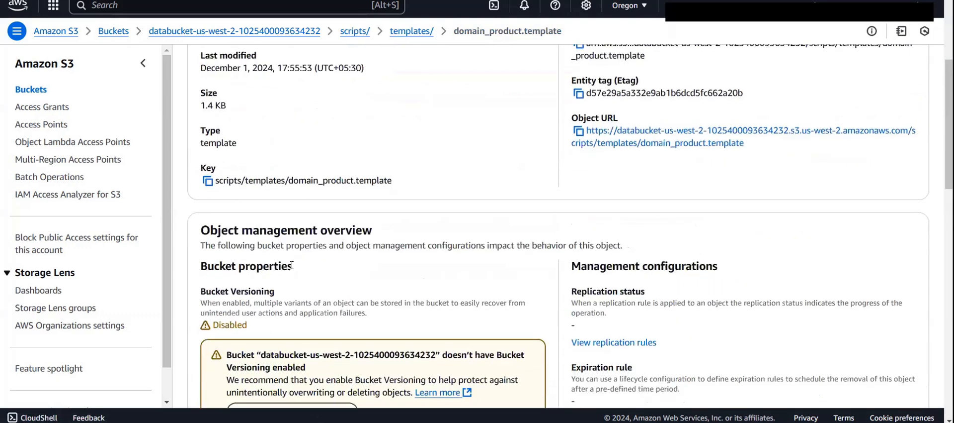
scroll(292, 268, down, 10)
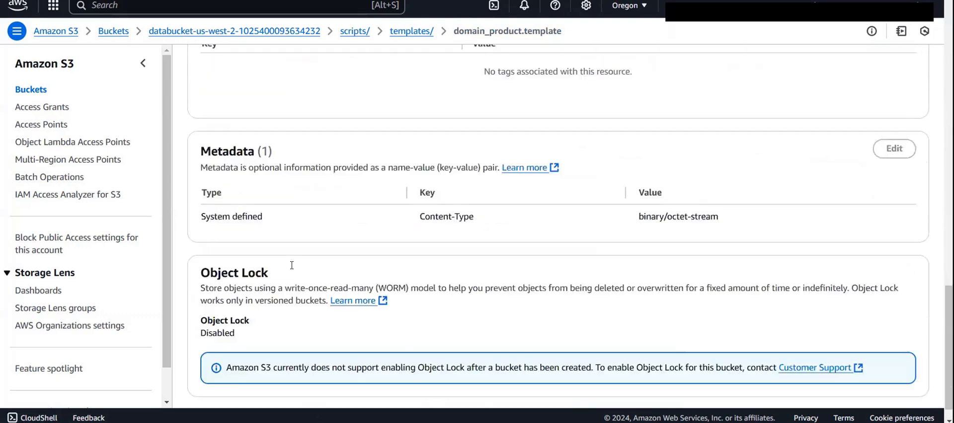
scroll(293, 269, up, 11)
scroll(292, 269, up, 10)
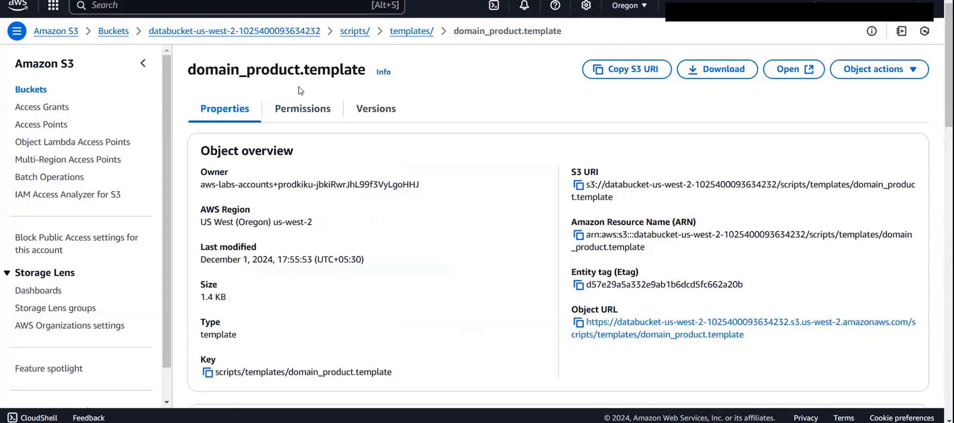
click(602, 70)
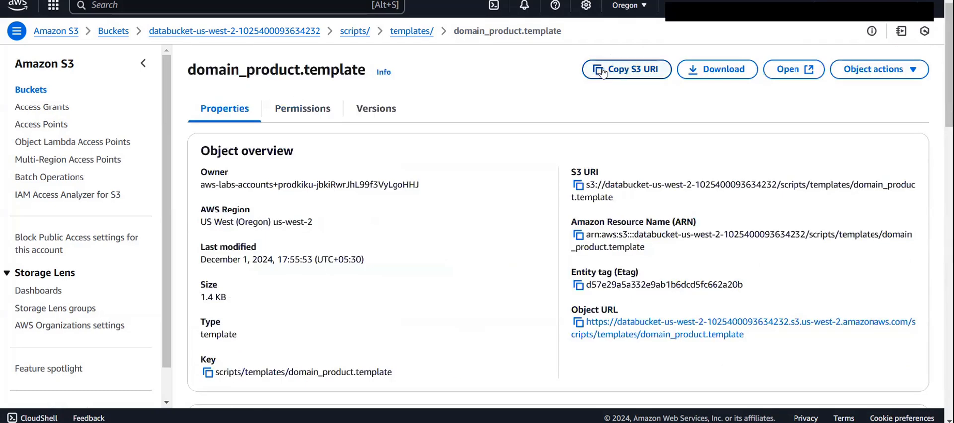
- Go back to the templates folder and copy the object URL of domain_product.template
click(411, 31)
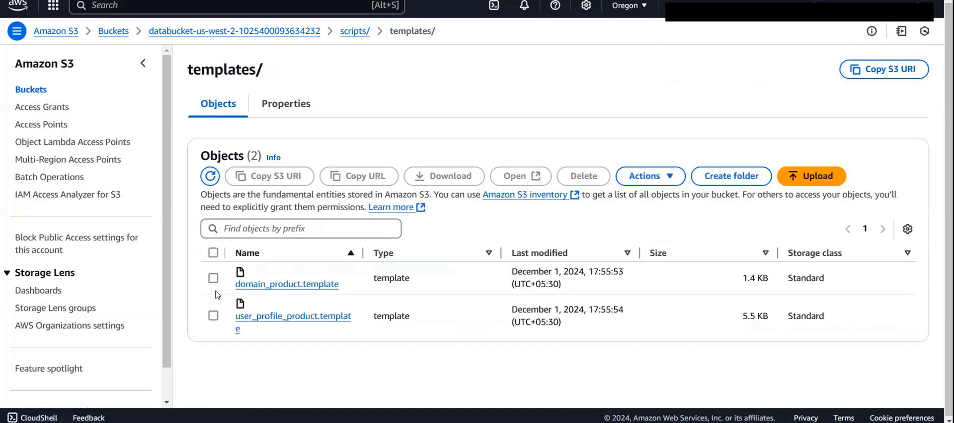
click(213, 278)
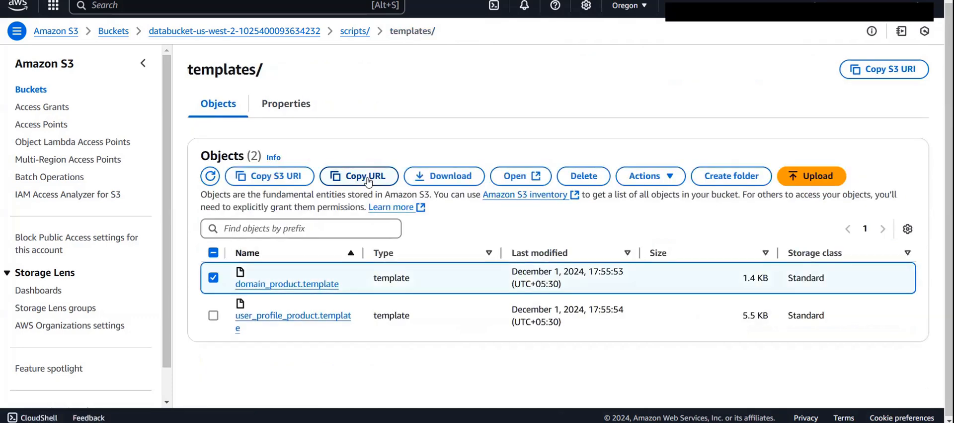
click(367, 181)
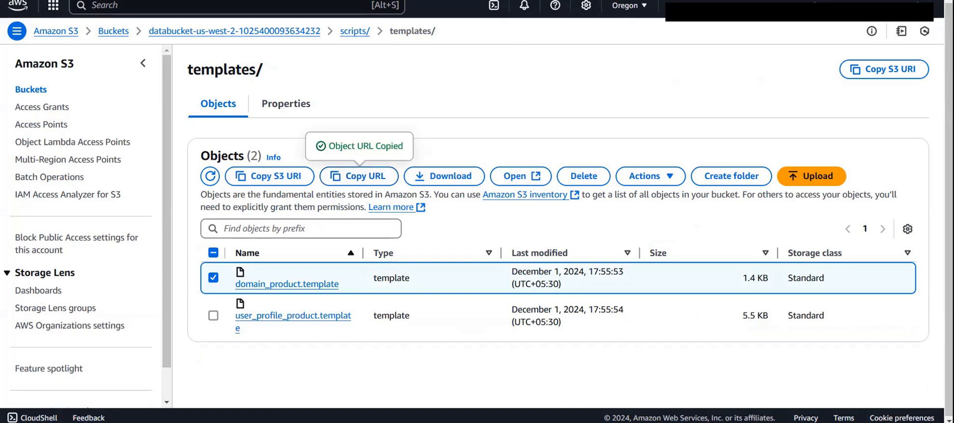
- Switch to the Service Catalog product form and enter the copied object URL as the CloudFormation template URL
click(298, 0)
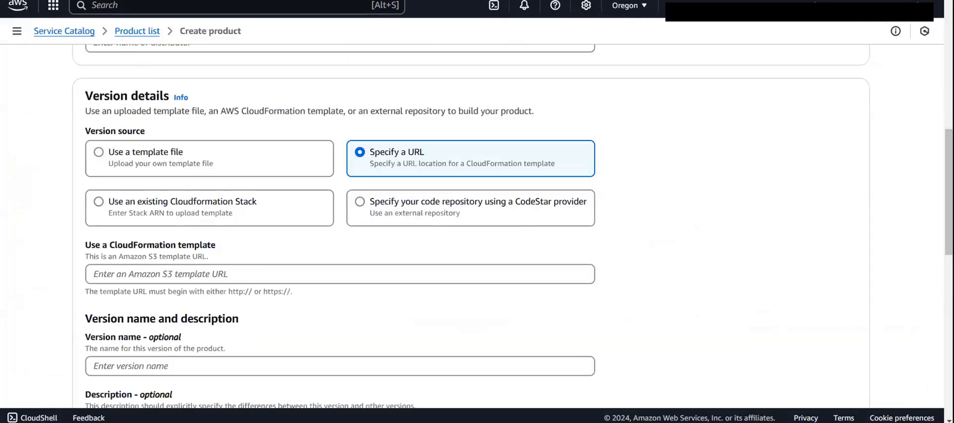
click(271, 273)
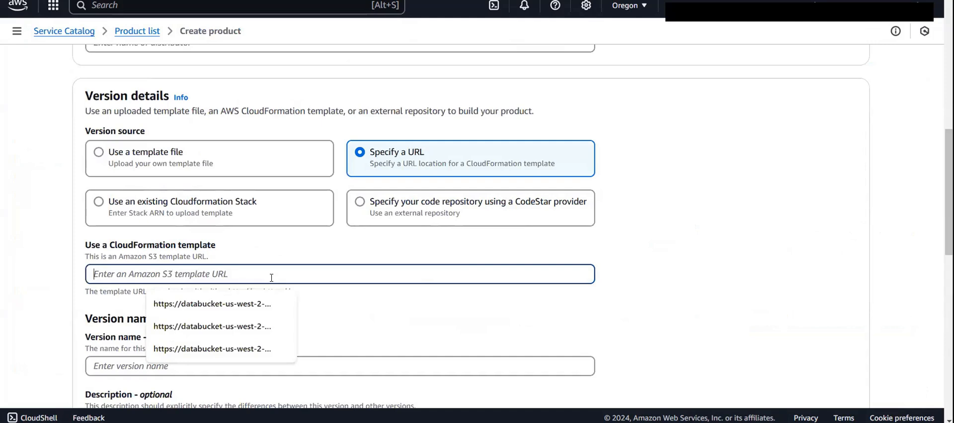
key(ctrl+v)
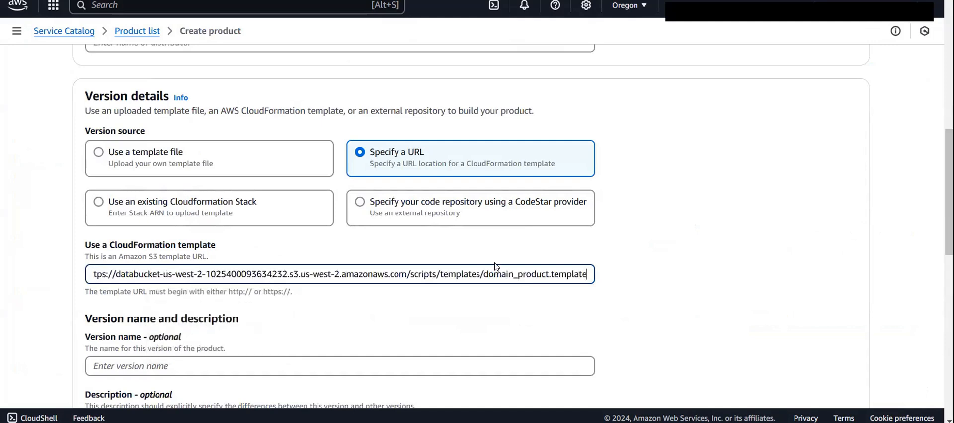
- Create the sagemaker domain product with the optional version, support and tag fields left empty, and dismiss the notification above the product list
scroll(523, 287, down, 1)
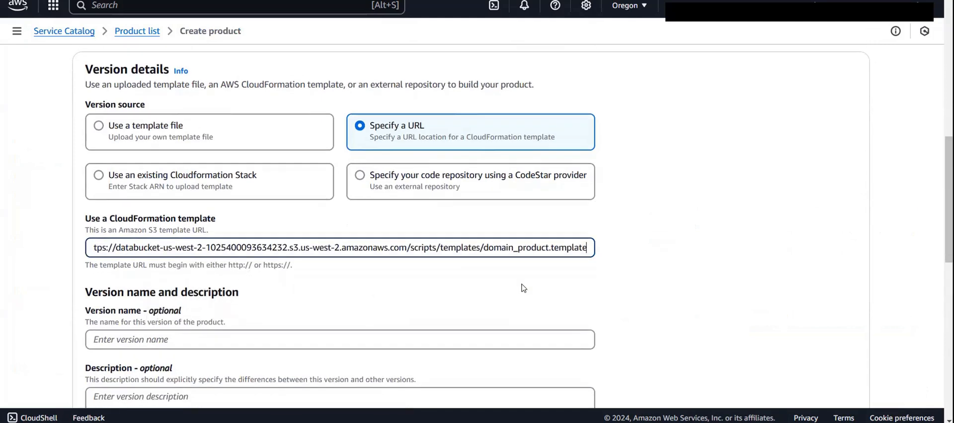
scroll(524, 288, down, 8)
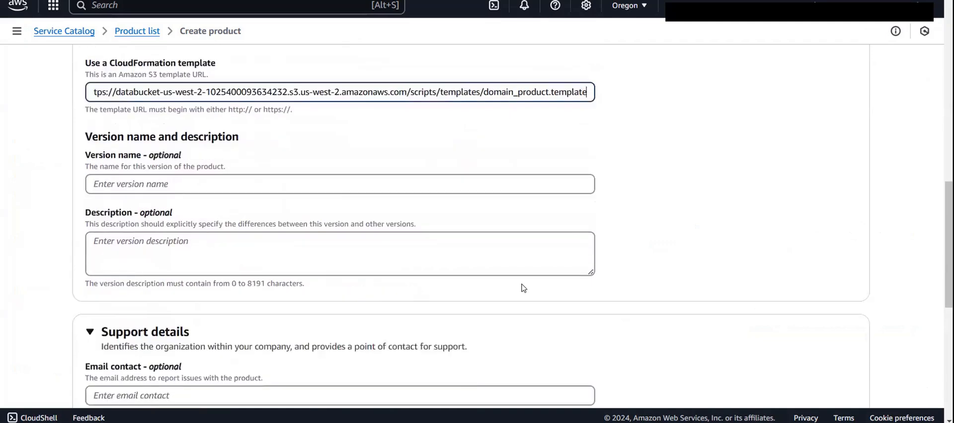
scroll(523, 285, up, 2)
scroll(522, 281, down, 5)
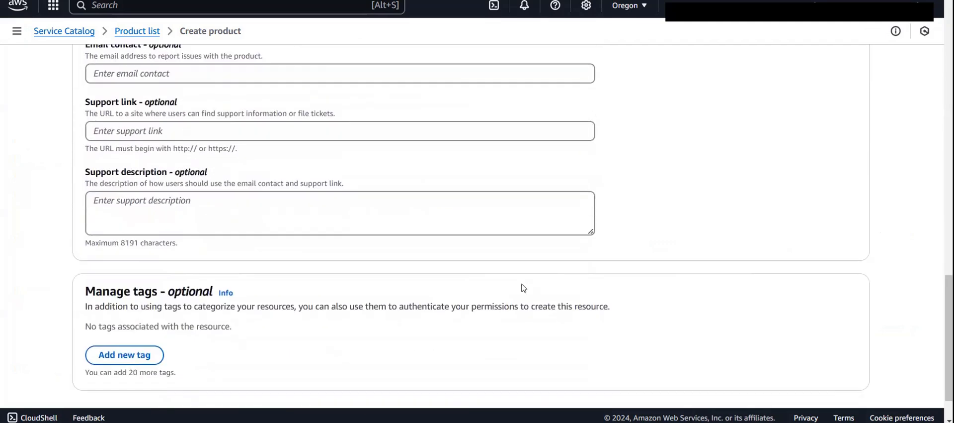
click(816, 373)
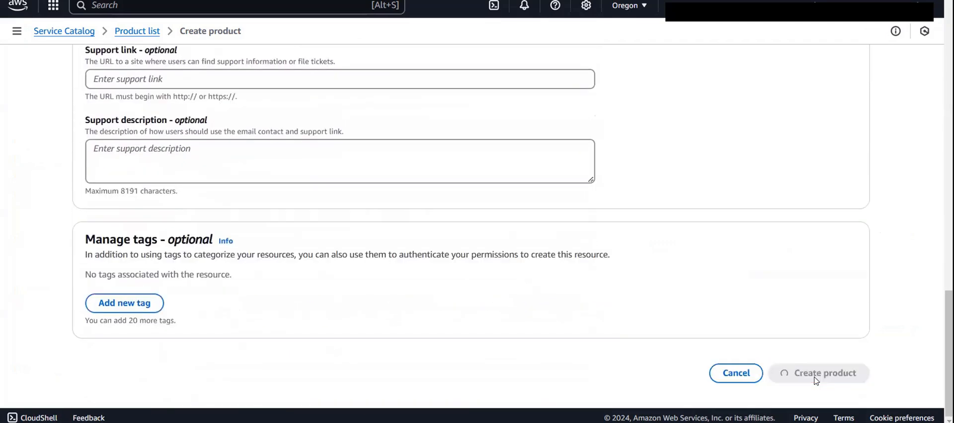
scroll(817, 380, down, 1)
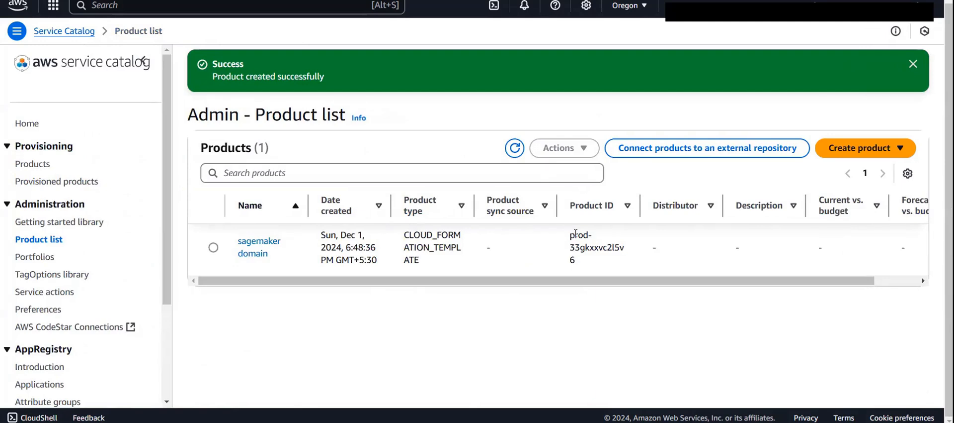
scroll(616, 240, right, 1)
scroll(617, 241, left, 1)
scroll(617, 240, right, 1)
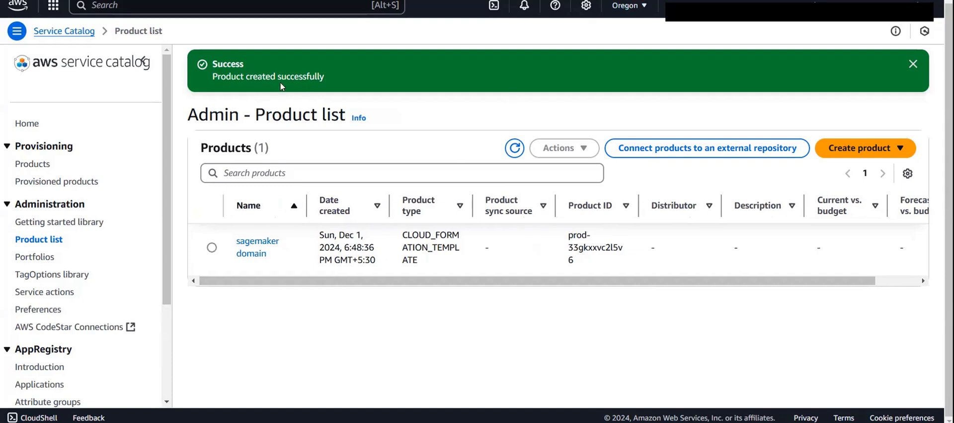
click(914, 64)
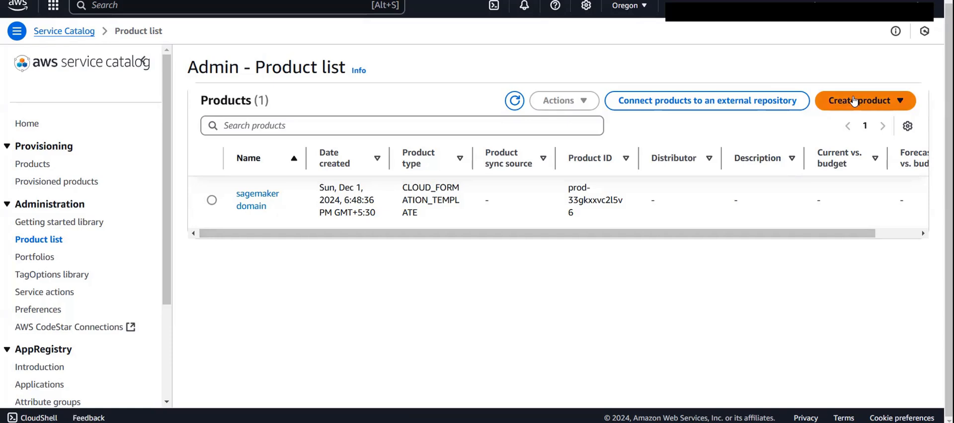
- Start a new CloudFormation product and name it "sagemaker space & user"
click(856, 100)
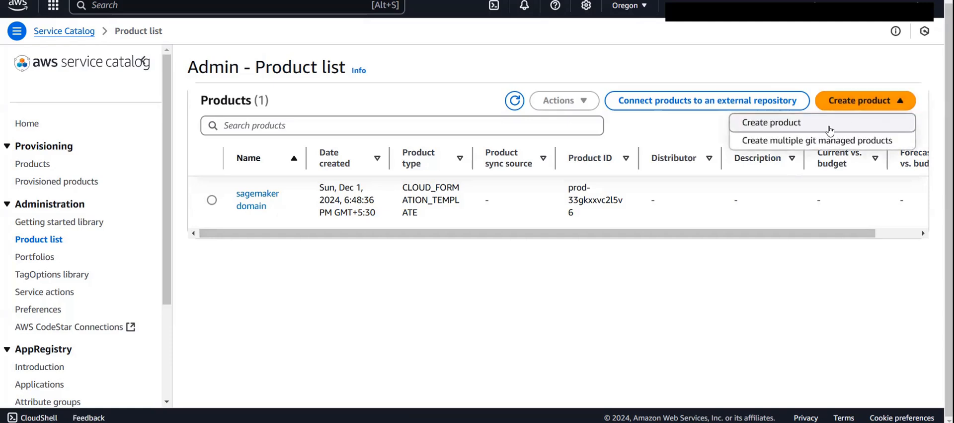
click(830, 128)
click(309, 256)
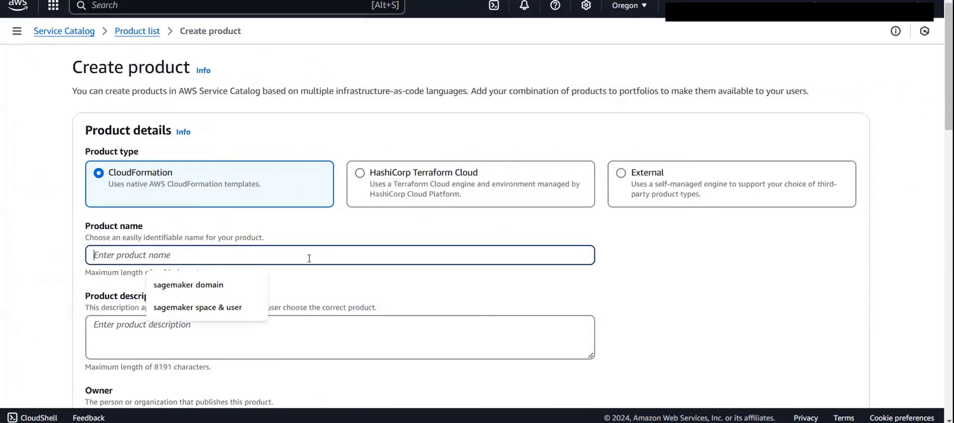
click(206, 306)
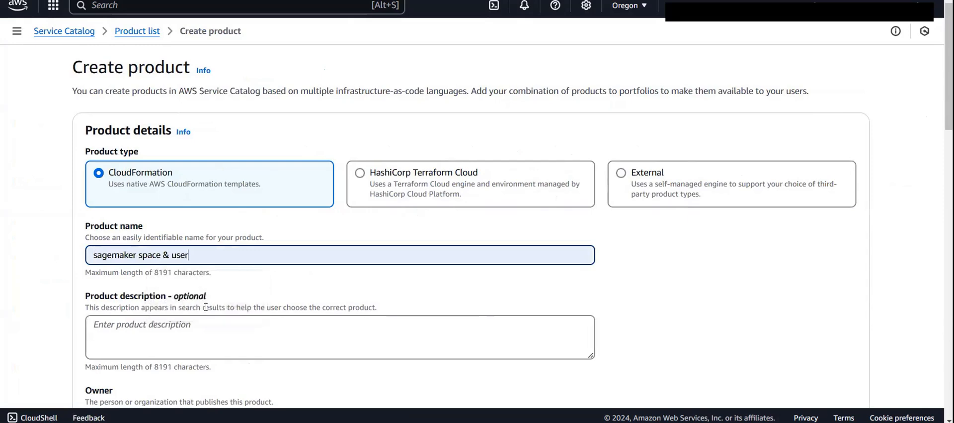
- Fill in the product's owner from the suggested entry and set the version source to Specify a URL
scroll(205, 307, down, 2)
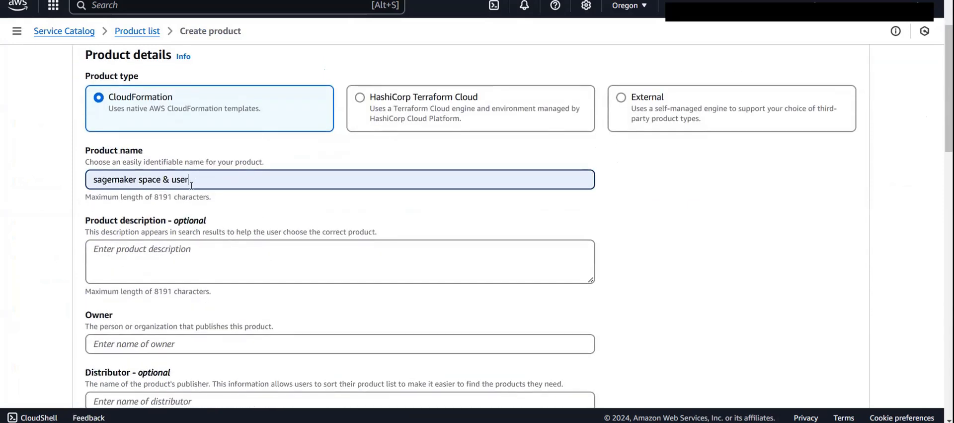
scroll(227, 251, down, 3)
click(215, 230)
click(184, 255)
scroll(186, 263, down, 3)
scroll(187, 264, down, 3)
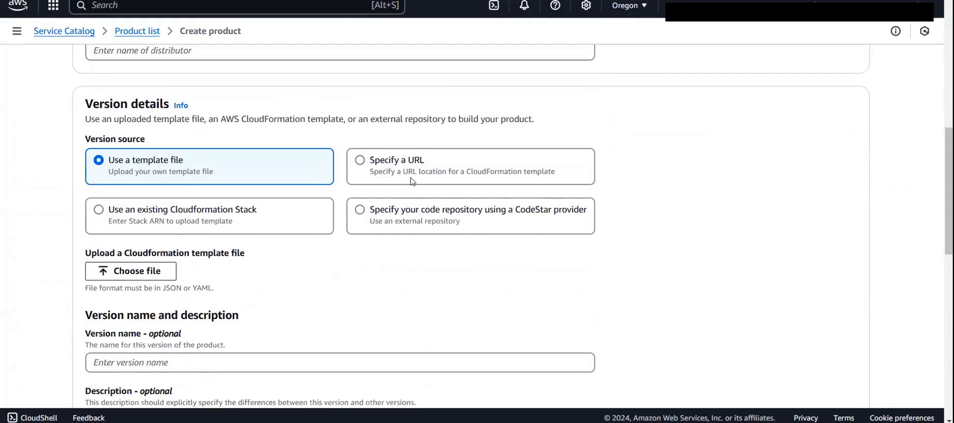
click(412, 182)
scroll(364, 259, down, 2)
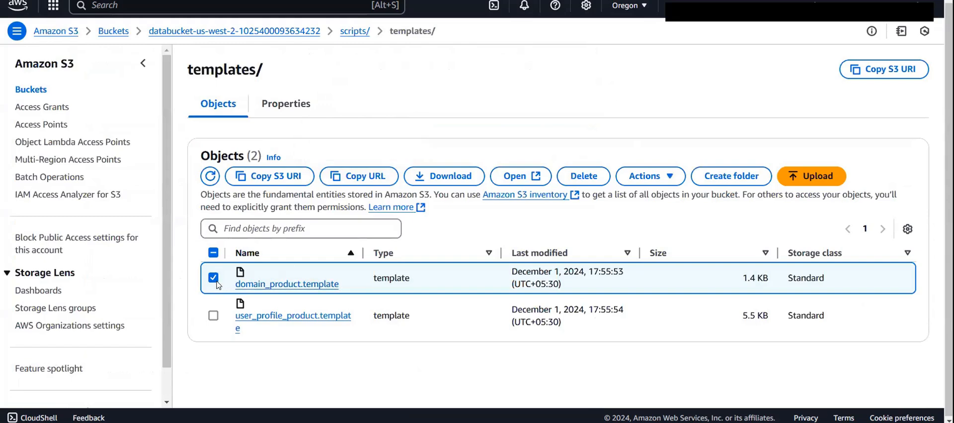
- Switch to the S3 templates folder and copy the object URL of user_profile_product.template instead of domain_product.template
click(213, 278)
click(213, 315)
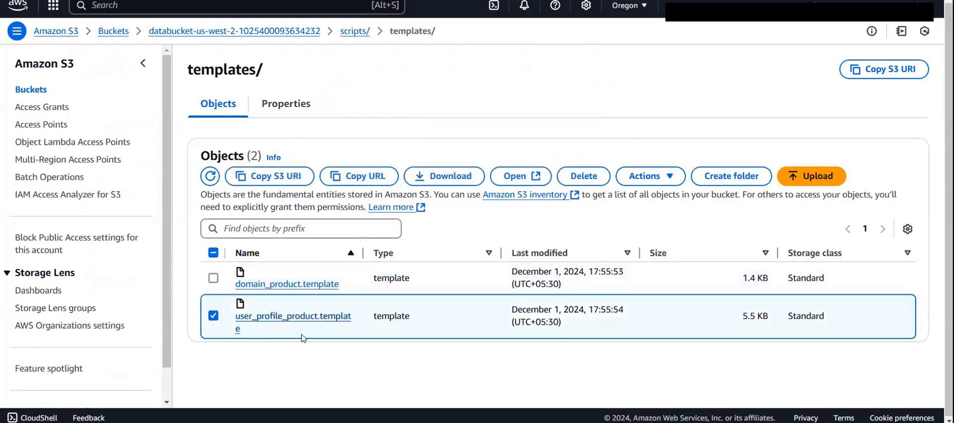
click(373, 176)
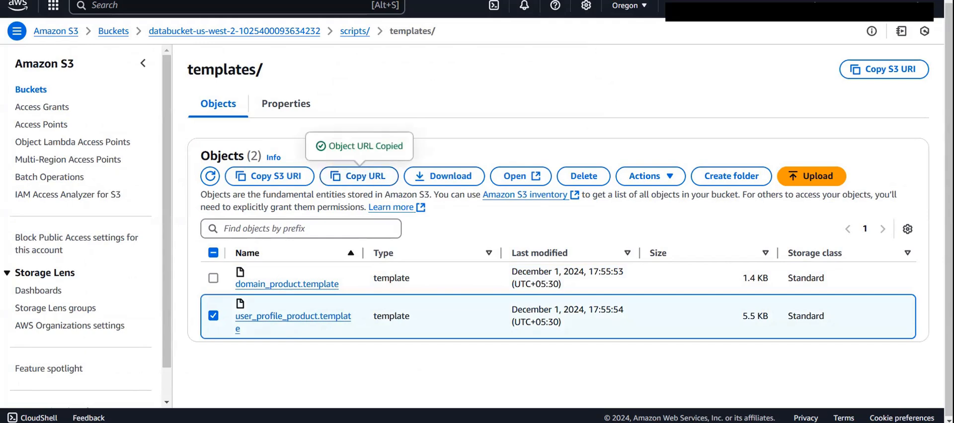
- Switch back to the Service Catalog form and enter the user_profile_product.template URL as the CloudFormation template
click(371, 1)
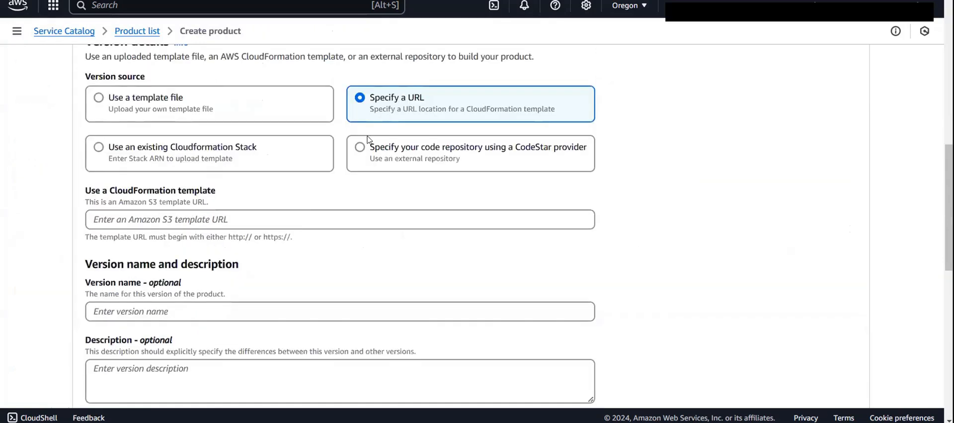
click(307, 217)
key(ctrl+v)
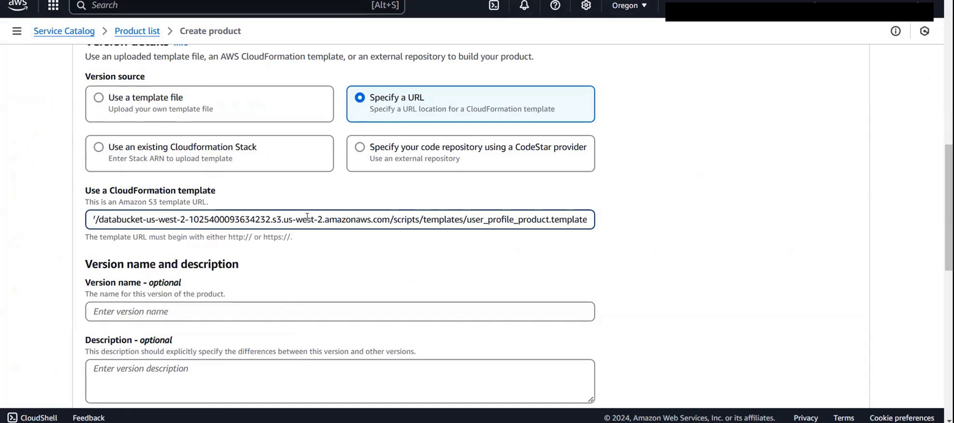
- Create the "sagemaker space & user" product with the version name, support details and tags left empty, and refresh the product list
scroll(353, 305, down, 6)
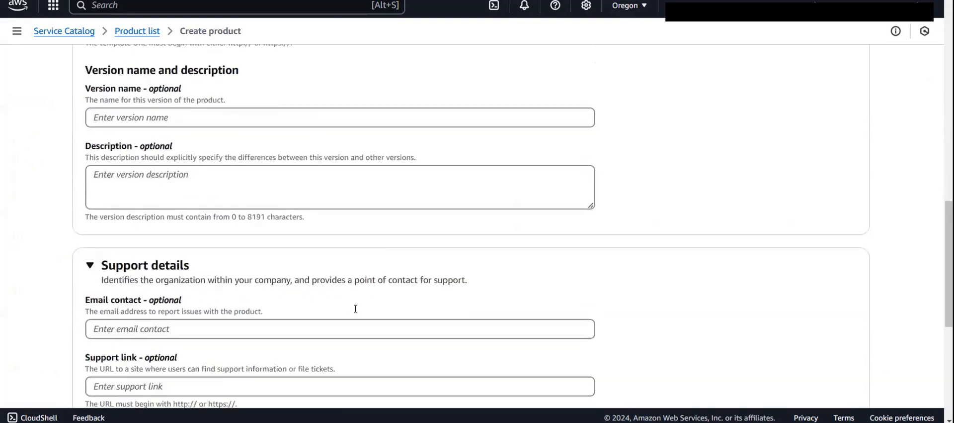
scroll(356, 311, up, 3)
scroll(356, 311, down, 7)
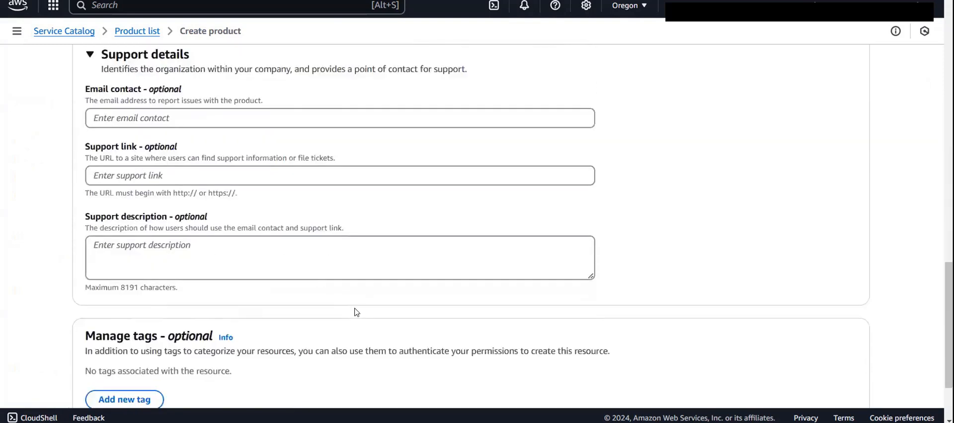
click(837, 379)
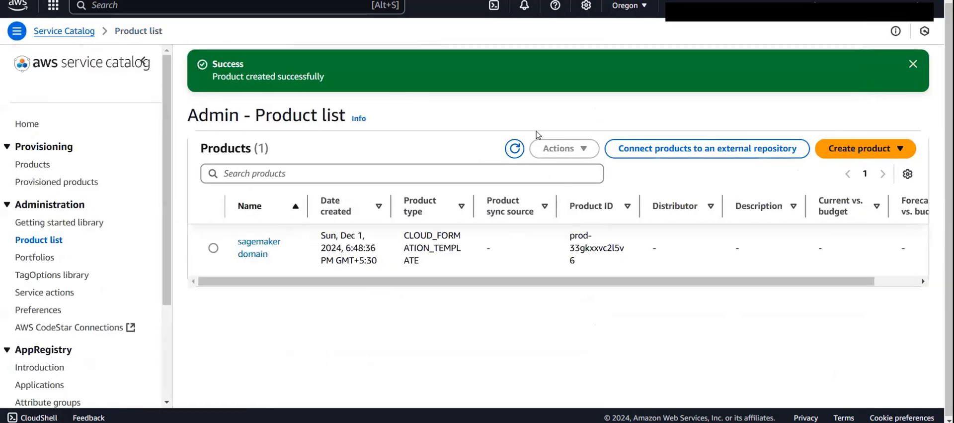
click(516, 148)
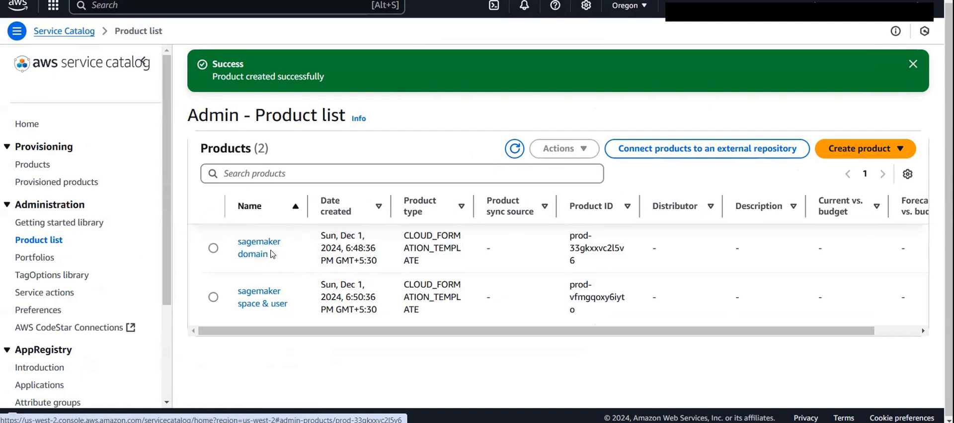
- Review the names of the two SageMaker products in the product list and dismiss the success notification
drag(273, 255, 233, 241)
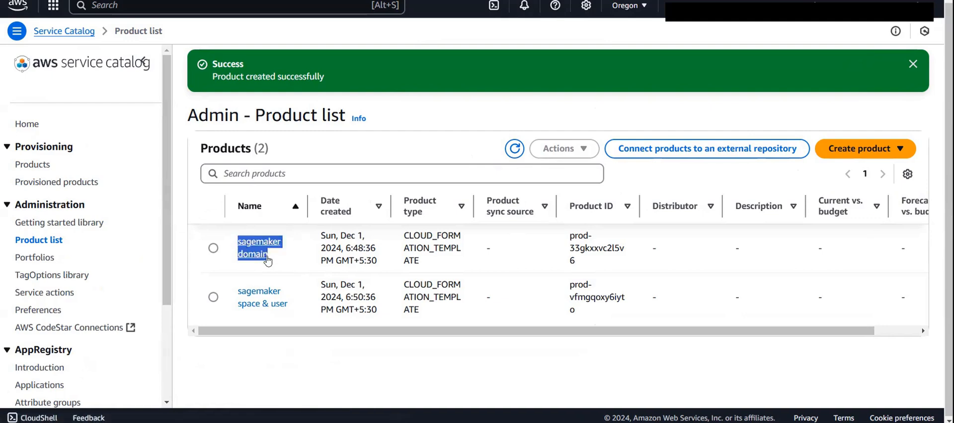
drag(294, 307, 234, 290)
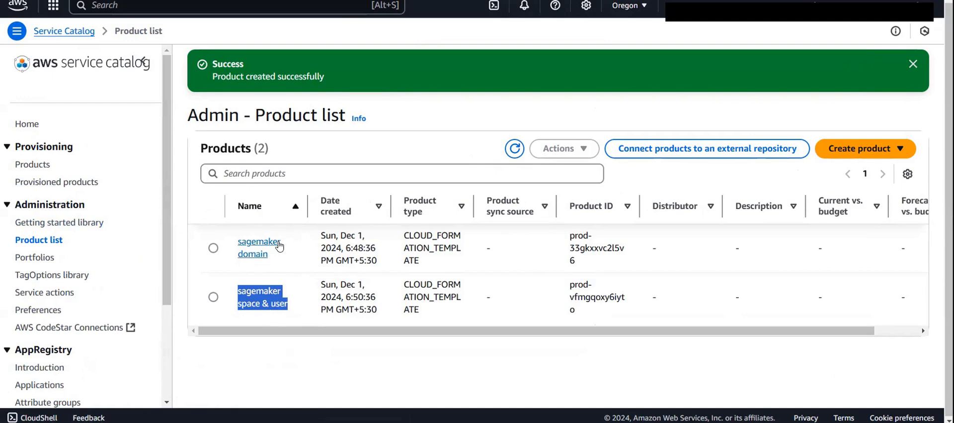
click(346, 368)
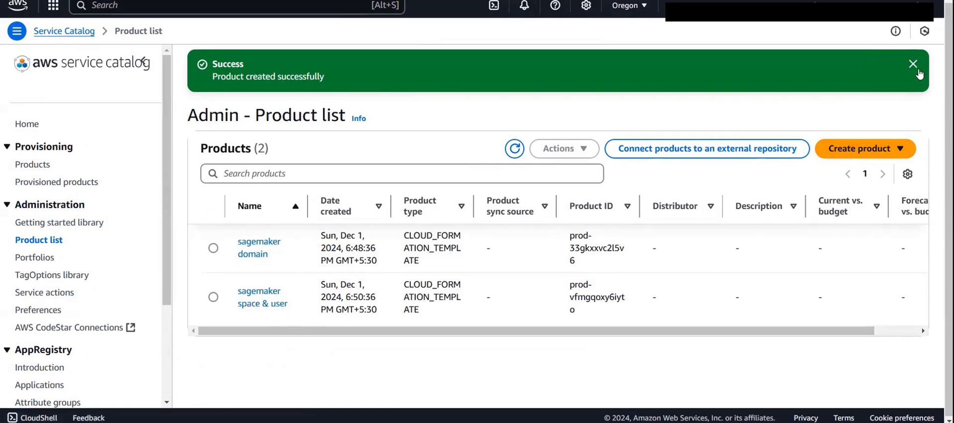
click(914, 63)
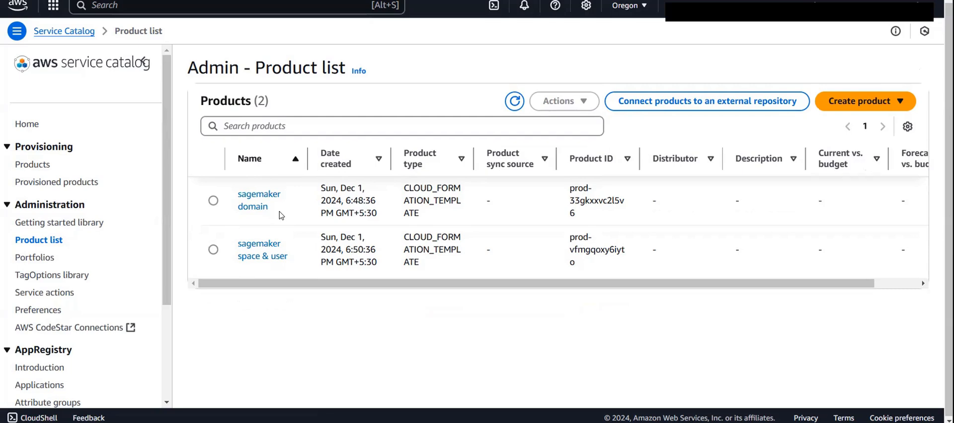
drag(281, 215, 234, 195)
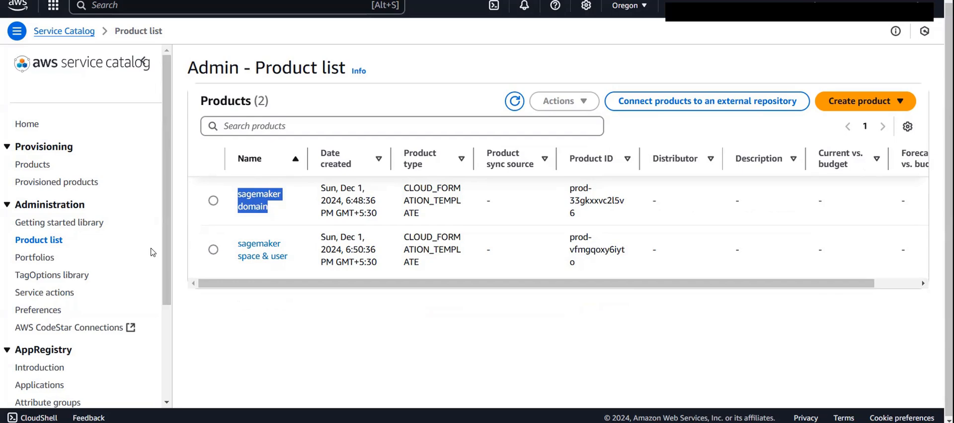
click(246, 320)
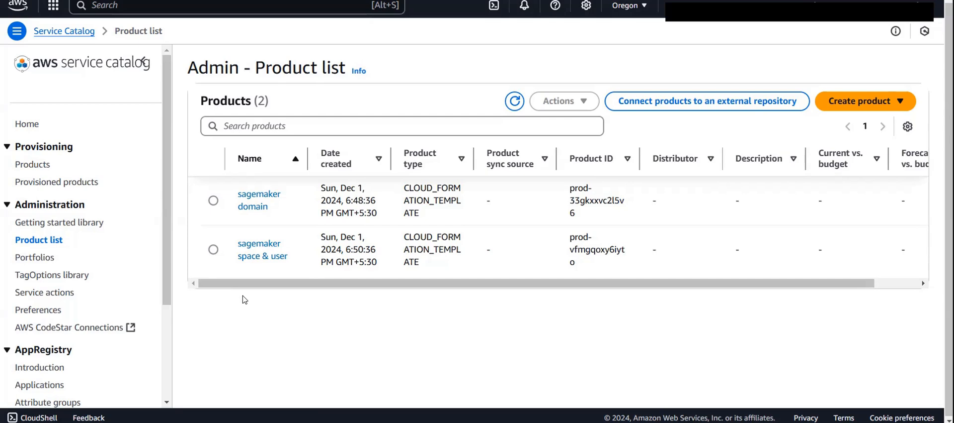
- Start a new local portfolio and name it "developers-team"
click(34, 257)
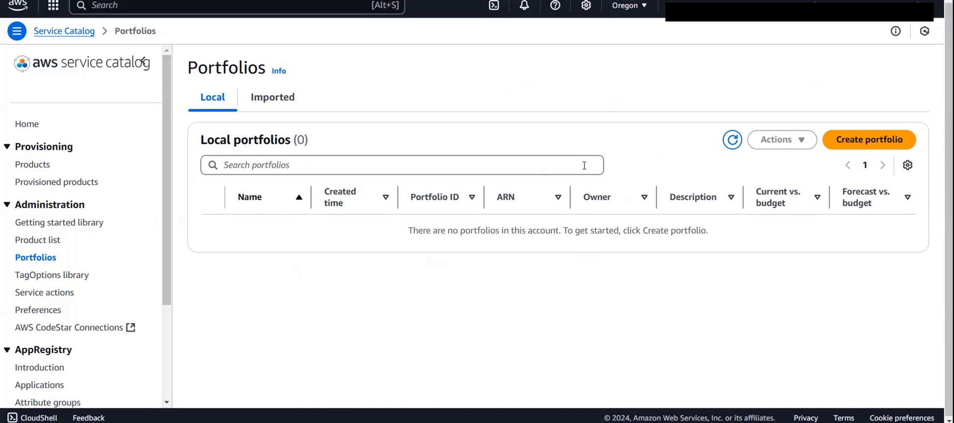
click(854, 134)
click(387, 168)
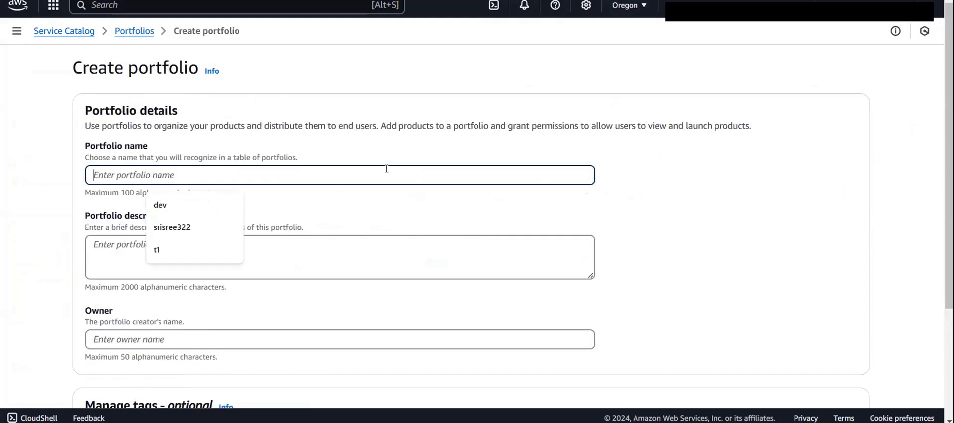
click(193, 203)
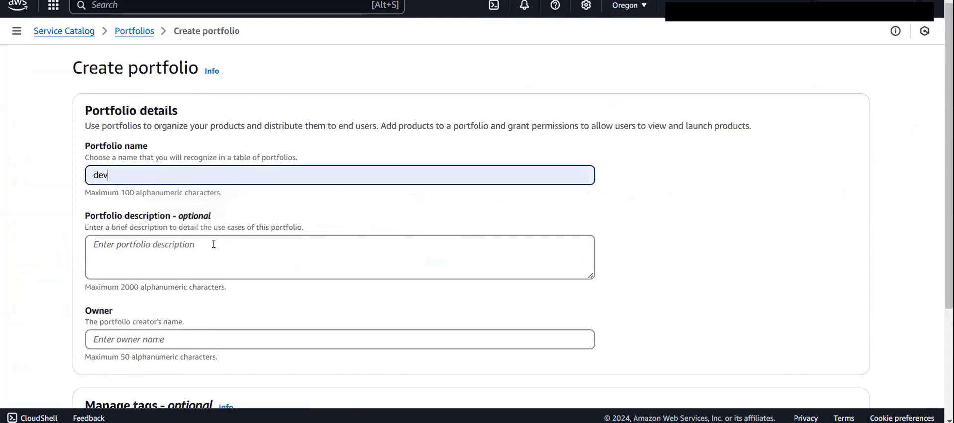
scroll(215, 246, down, 1)
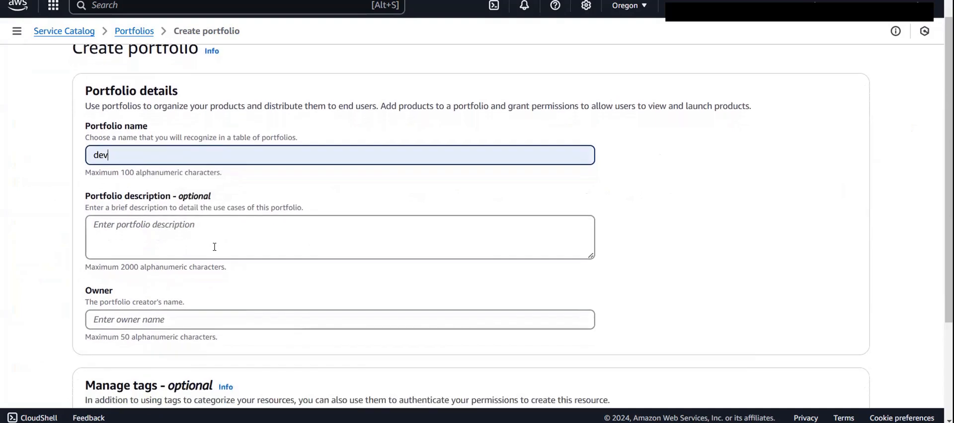
text(e)
text(lopers-team)
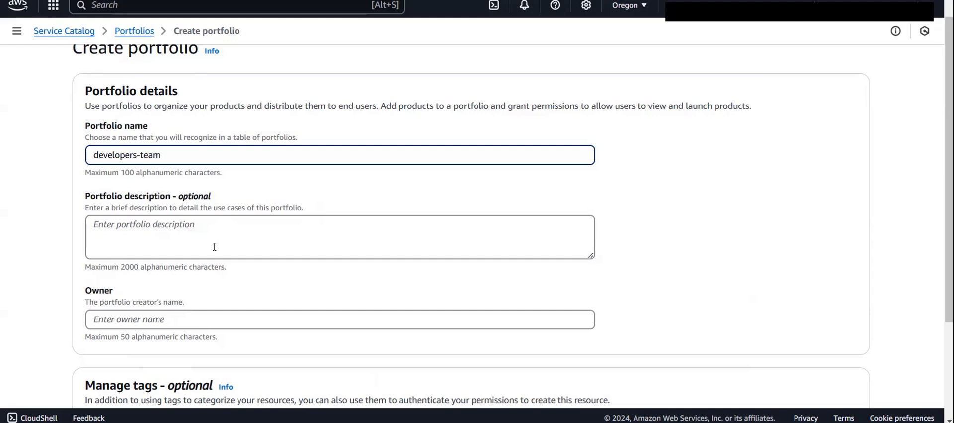
- Set the portfolio's owner to "company" and create the portfolio without a description or tags
scroll(214, 247, down, 2)
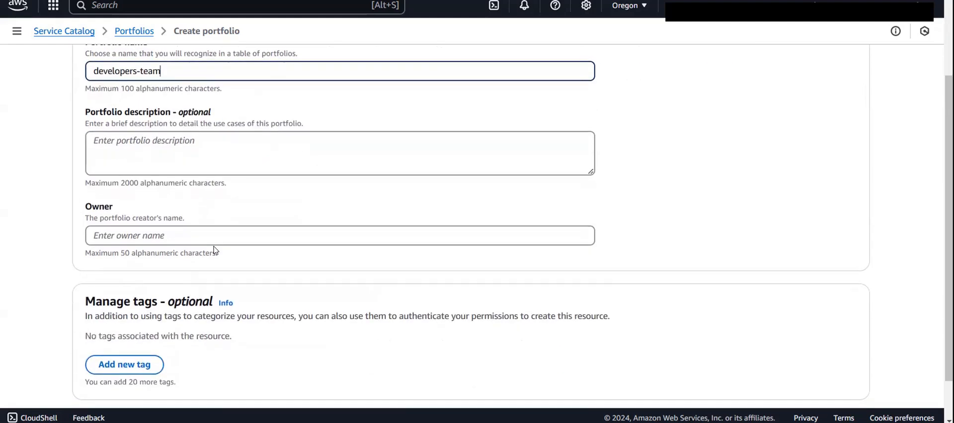
click(213, 234)
click(195, 257)
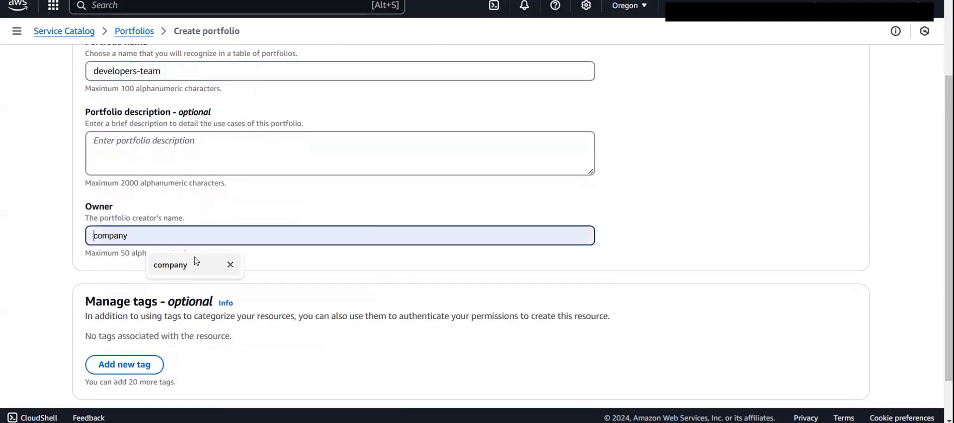
scroll(194, 257, down, 1)
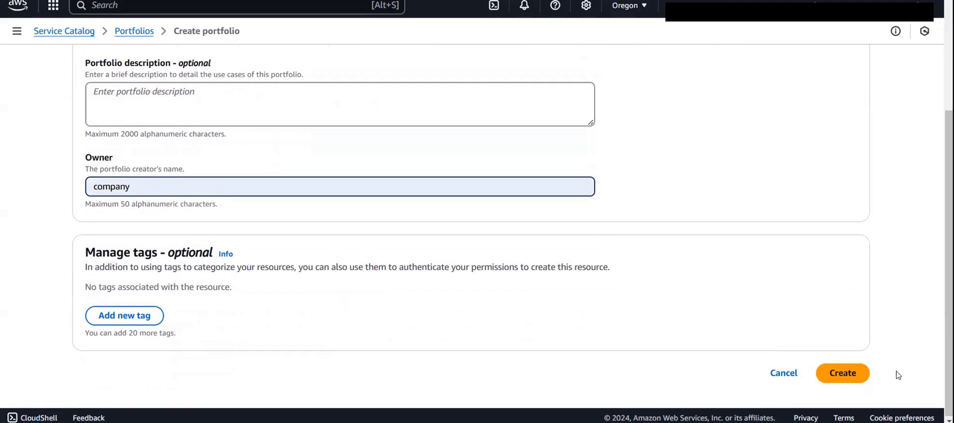
scroll(763, 247, up, 3)
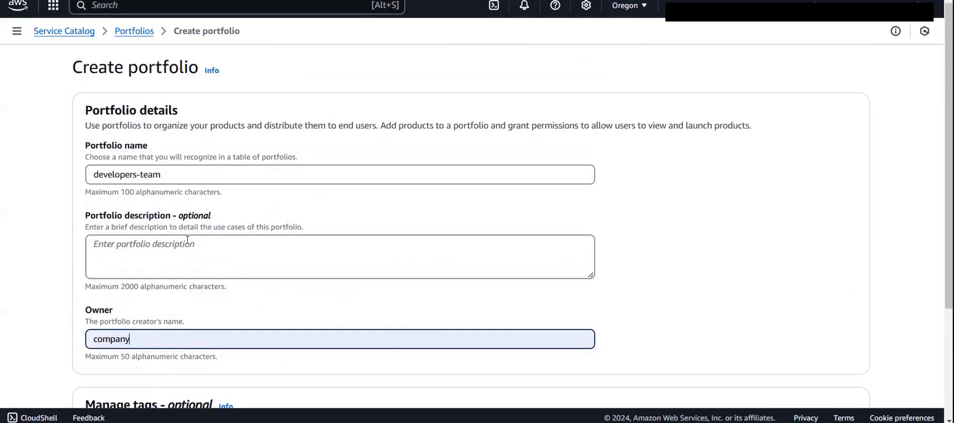
scroll(149, 273, down, 1)
scroll(499, 301, down, 2)
click(857, 376)
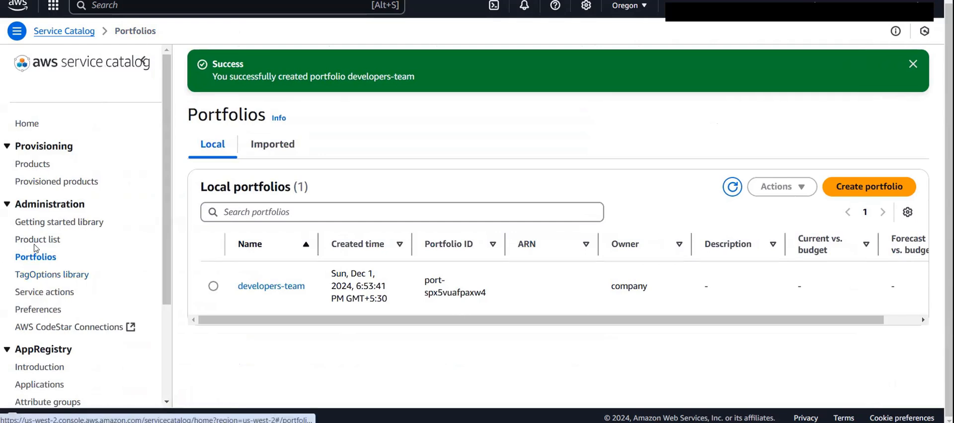
click(37, 240)
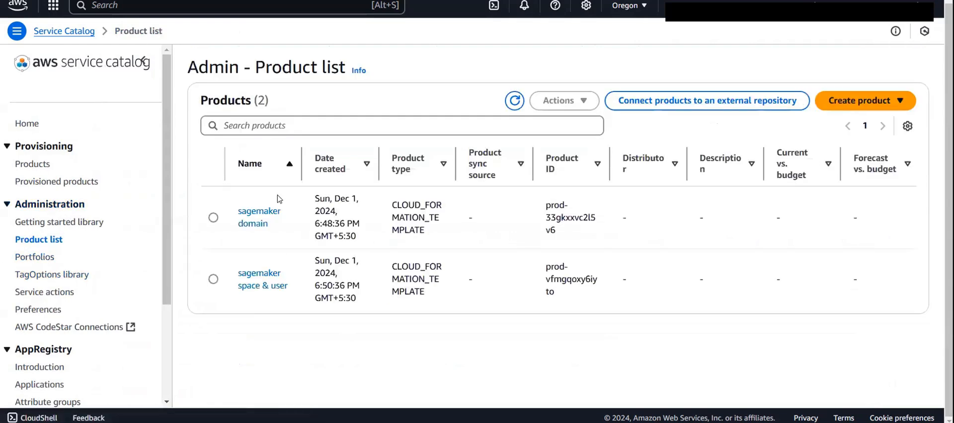
click(48, 262)
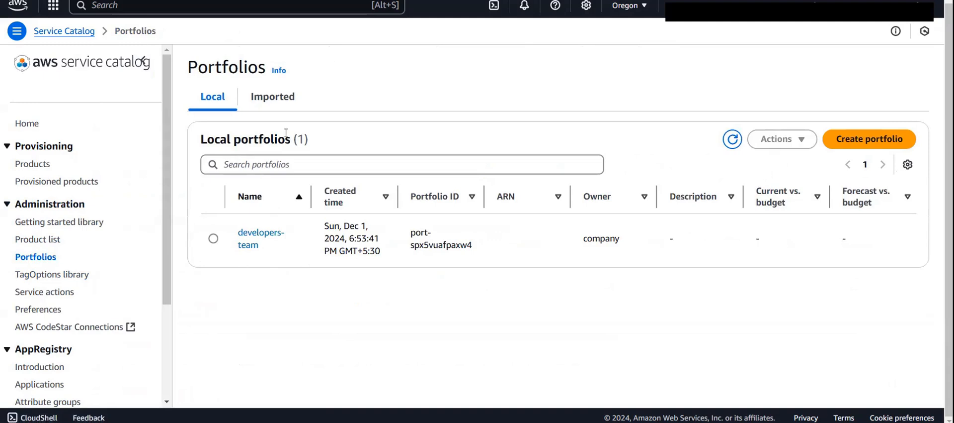
click(247, 232)
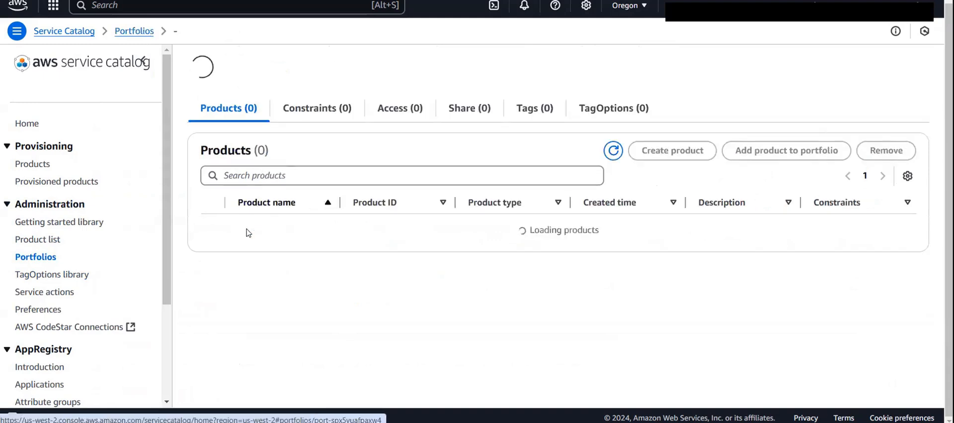
scroll(358, 299, down, 1)
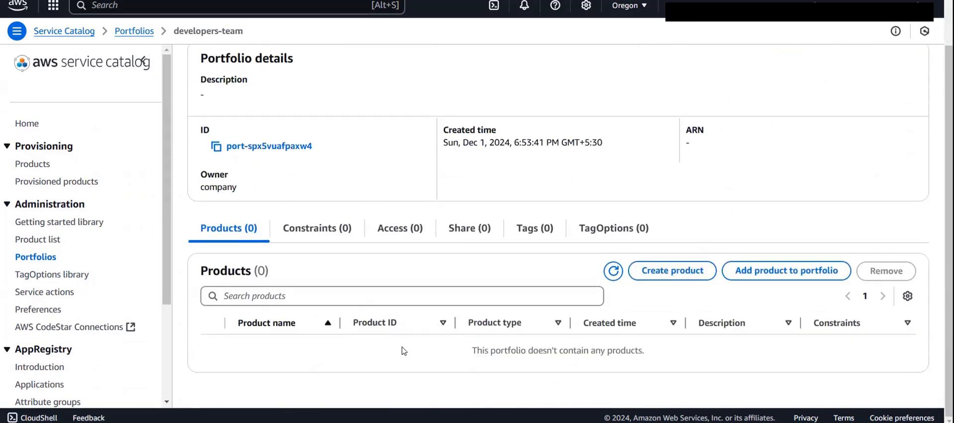
click(802, 274)
scroll(571, 315, left, 5)
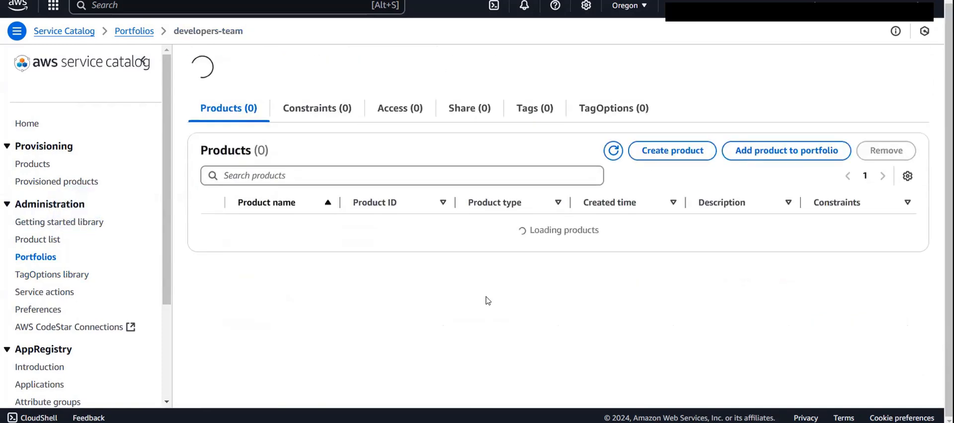
click(38, 259)
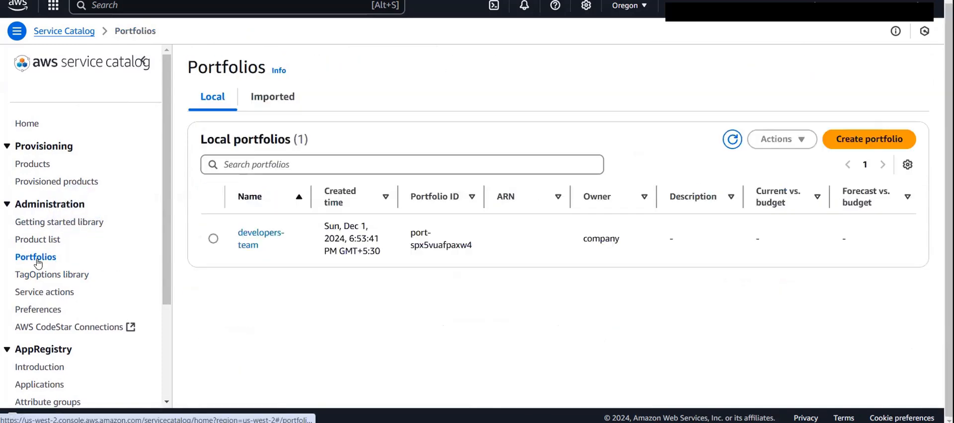
- Open the developers-team portfolio and add the "sagemaker domain" product to it
click(261, 241)
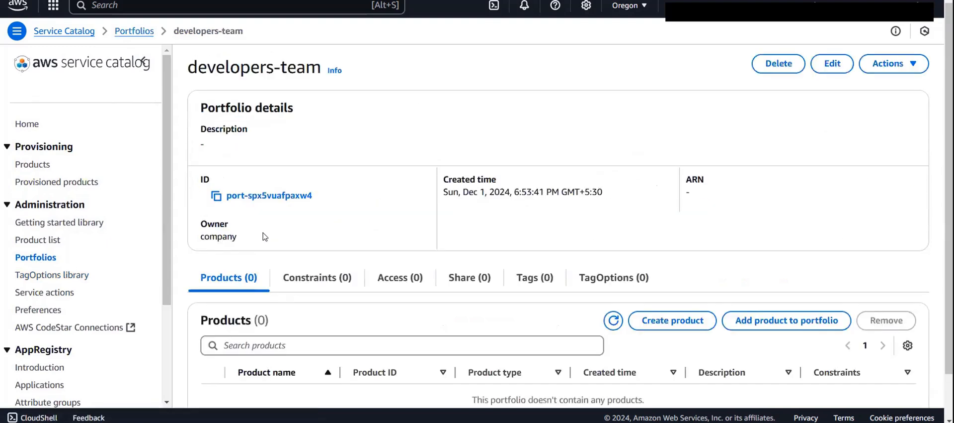
scroll(559, 269, down, 2)
click(796, 269)
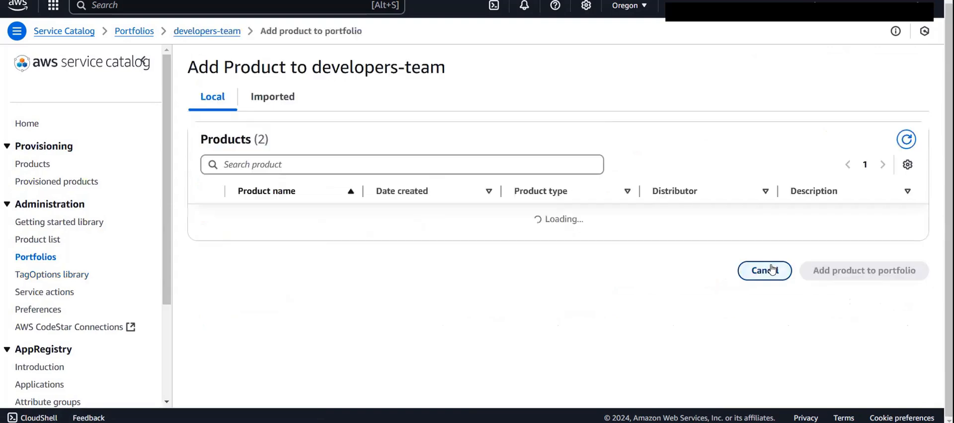
click(213, 215)
click(858, 293)
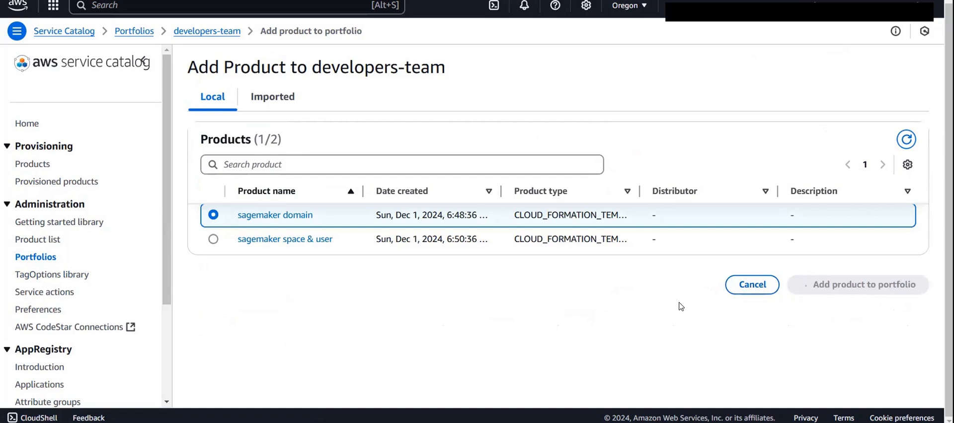
- Add the "sagemaker space & user" product to the developers-team portfolio and check the portfolio's product list
scroll(574, 316, down, 2)
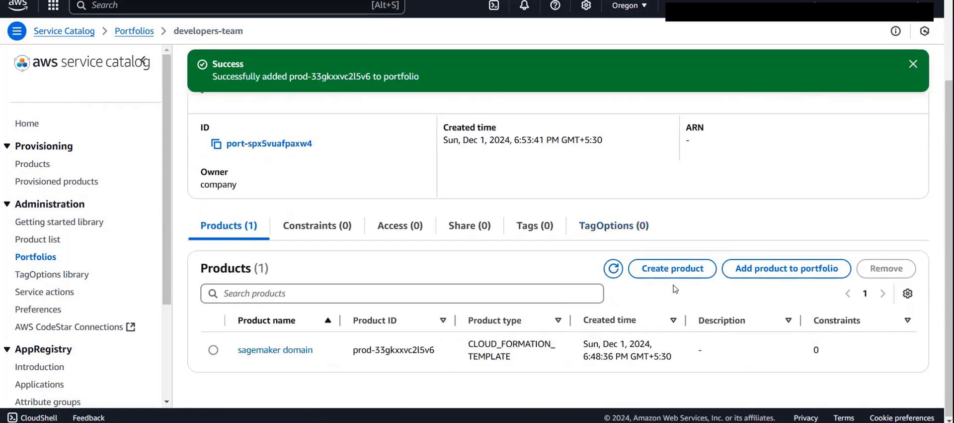
click(754, 268)
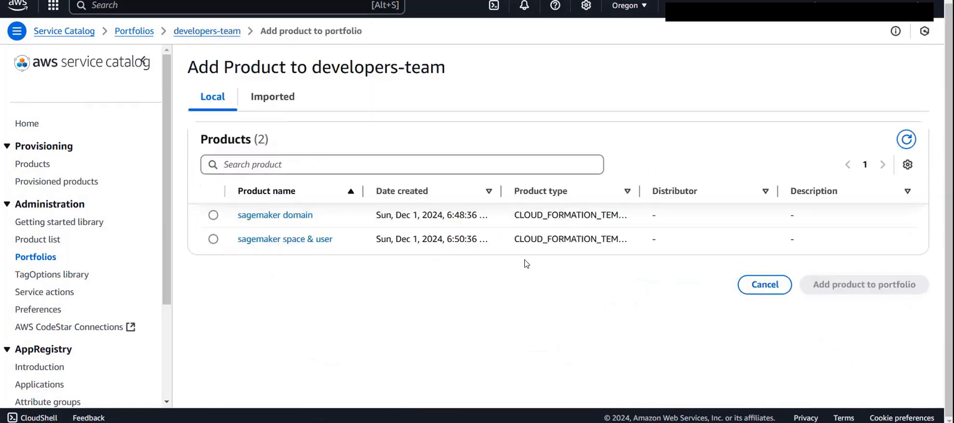
click(213, 239)
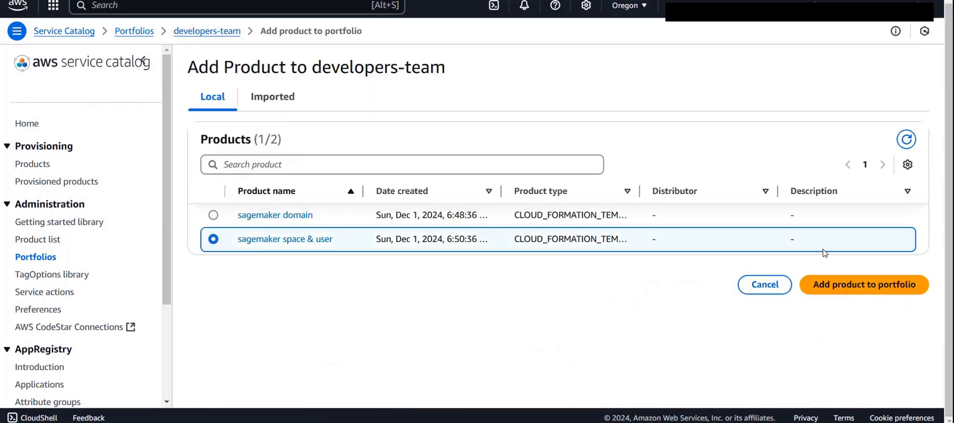
click(835, 286)
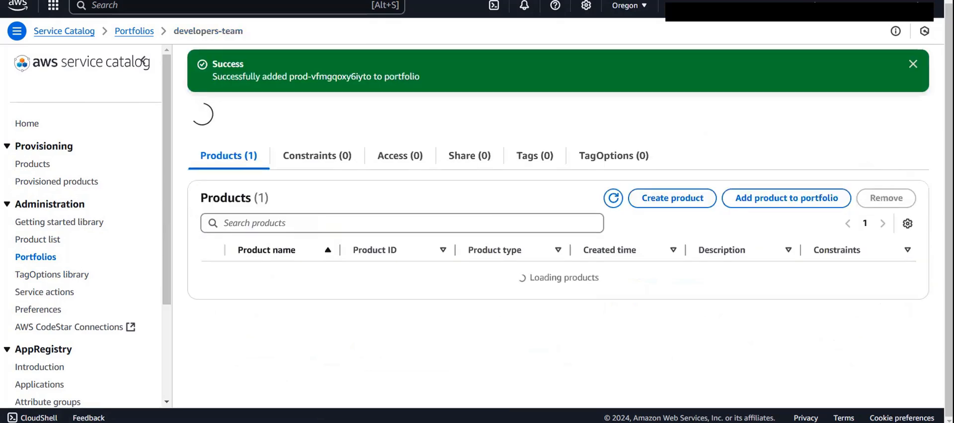
scroll(567, 224, down, 3)
scroll(313, 244, up, 3)
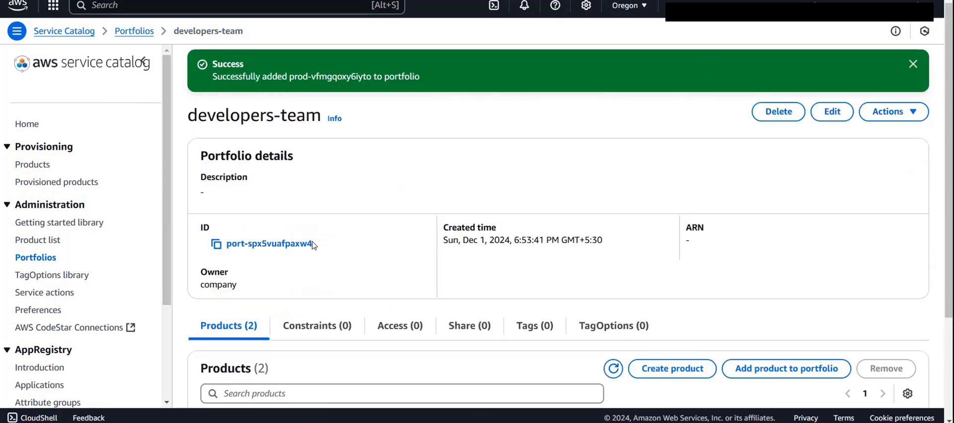
scroll(292, 234, down, 3)
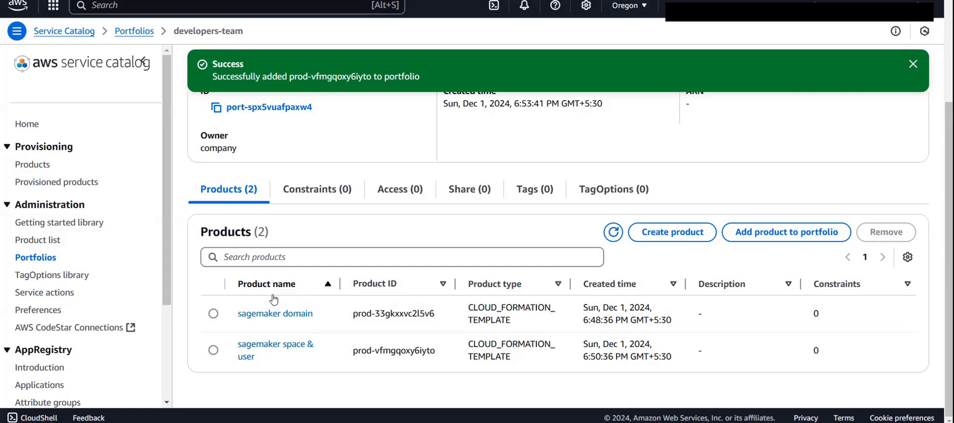
- Start granting access to the developers-team portfolio from its portfolio access settings
scroll(387, 214, up, 3)
scroll(388, 205, down, 3)
click(401, 195)
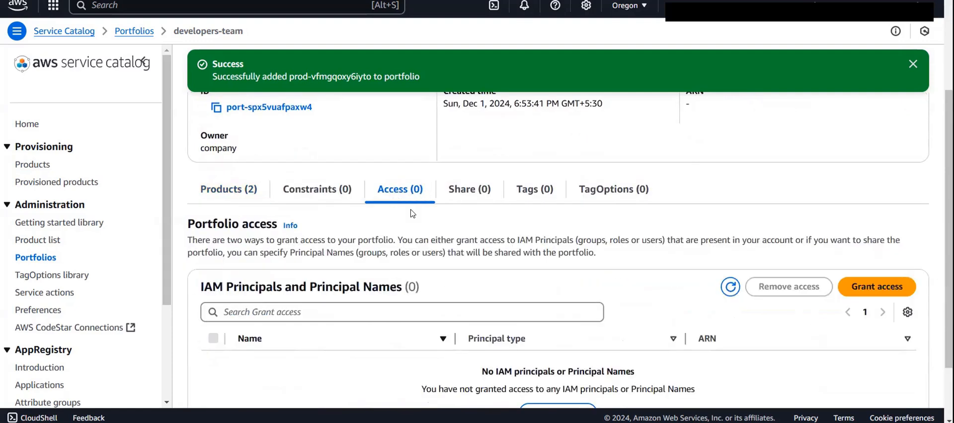
scroll(403, 204, up, 3)
scroll(453, 288, down, 4)
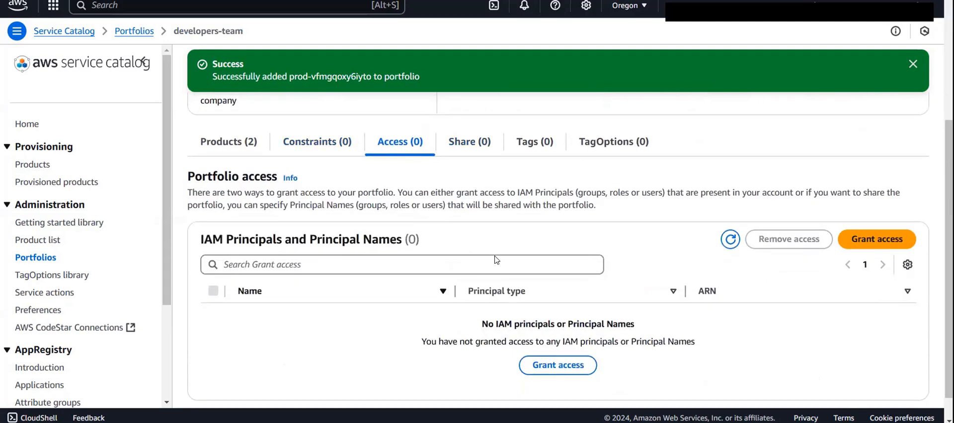
click(876, 241)
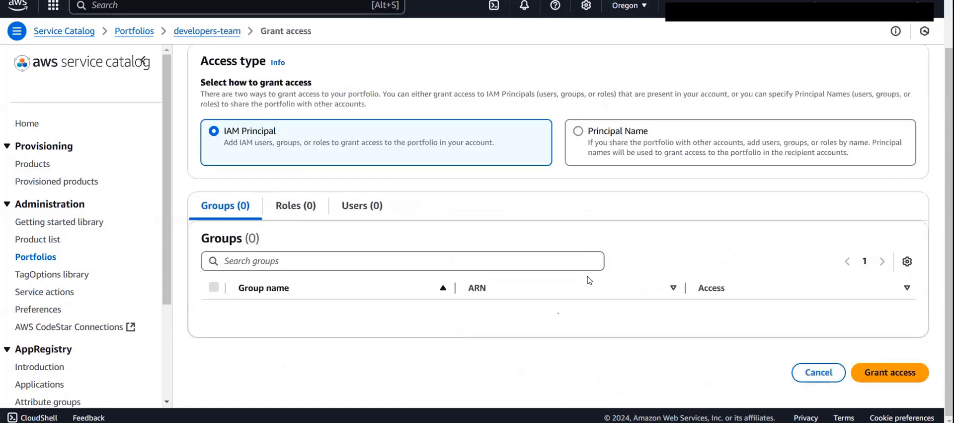
- Examine the IAM groups, roles and users that can be given access to the portfolio
scroll(580, 274, down, 2)
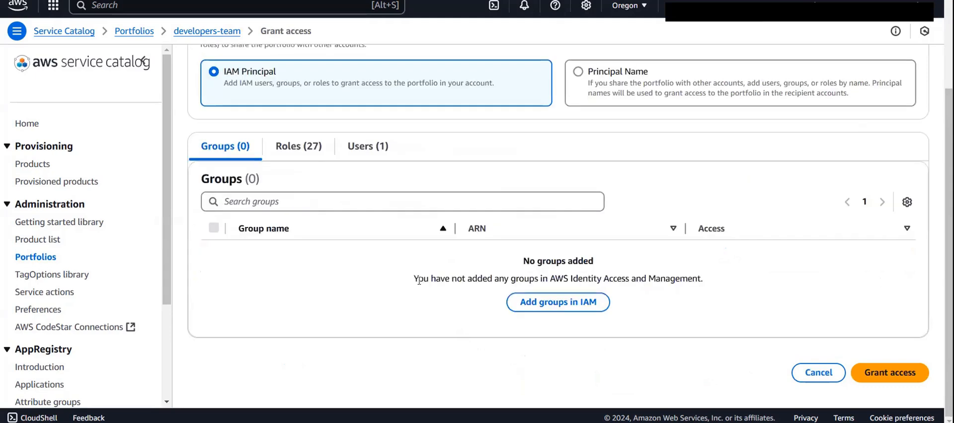
click(364, 149)
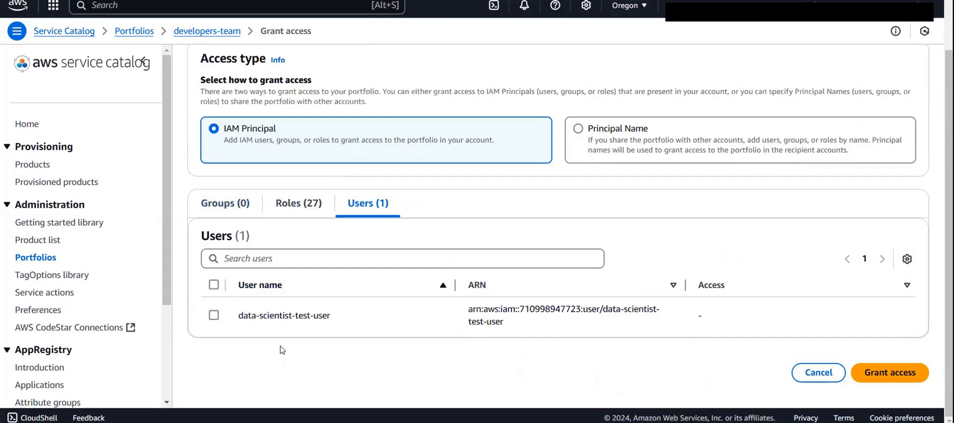
click(311, 205)
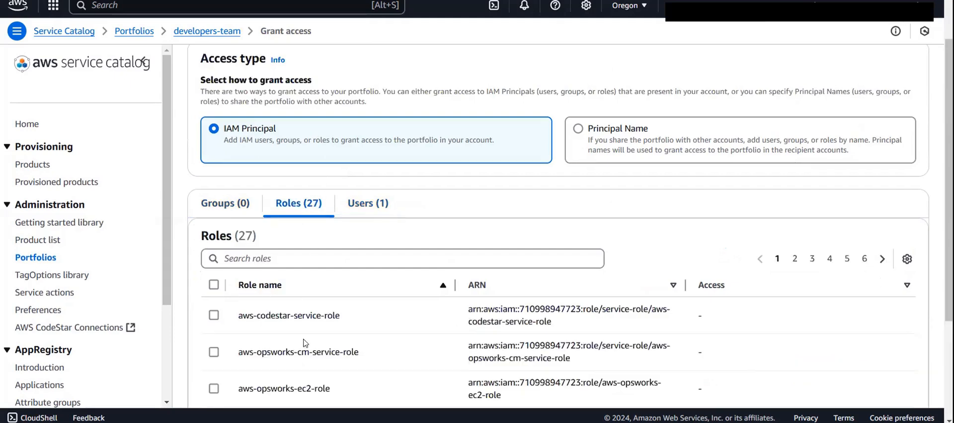
click(219, 208)
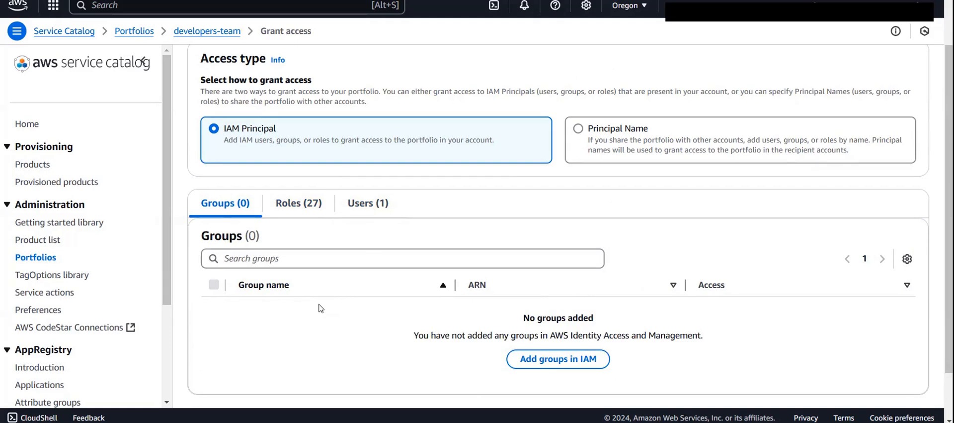
click(374, 206)
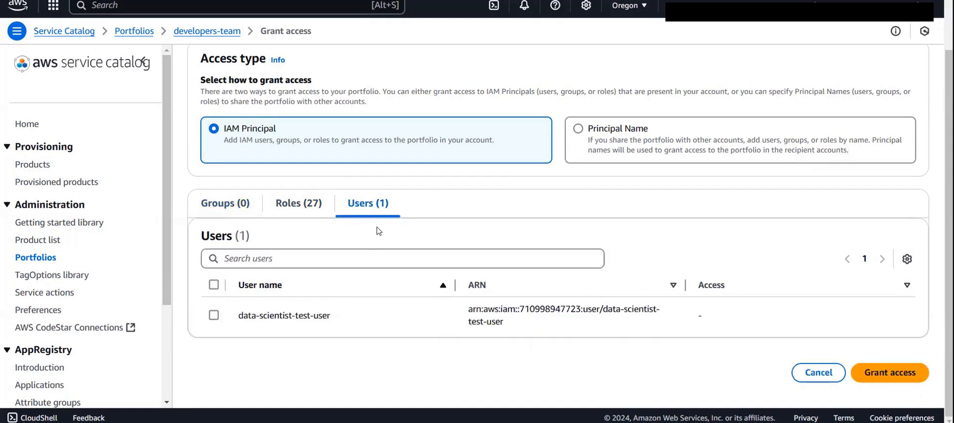
click(233, 213)
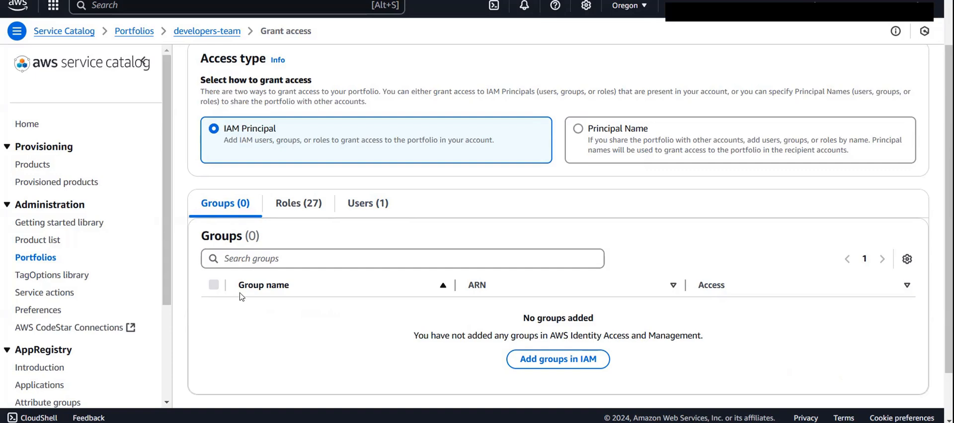
- Grant the IAM user data-scientist-test-user access to the developers-team portfolio
click(377, 208)
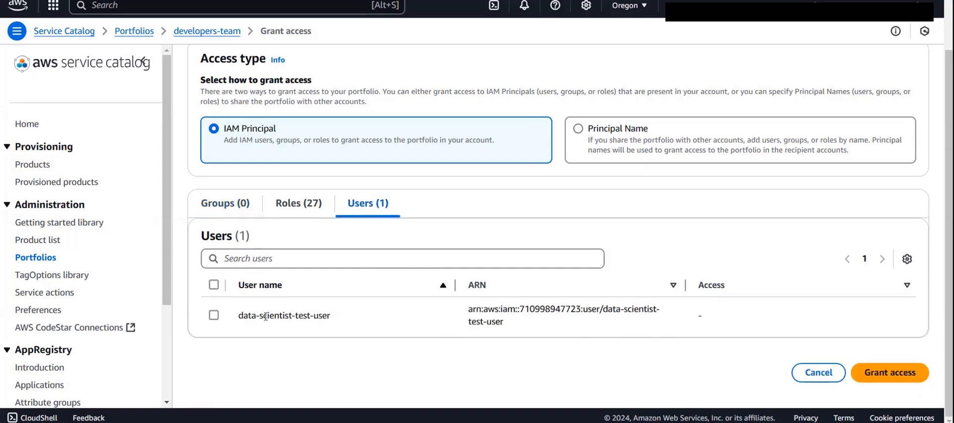
click(214, 314)
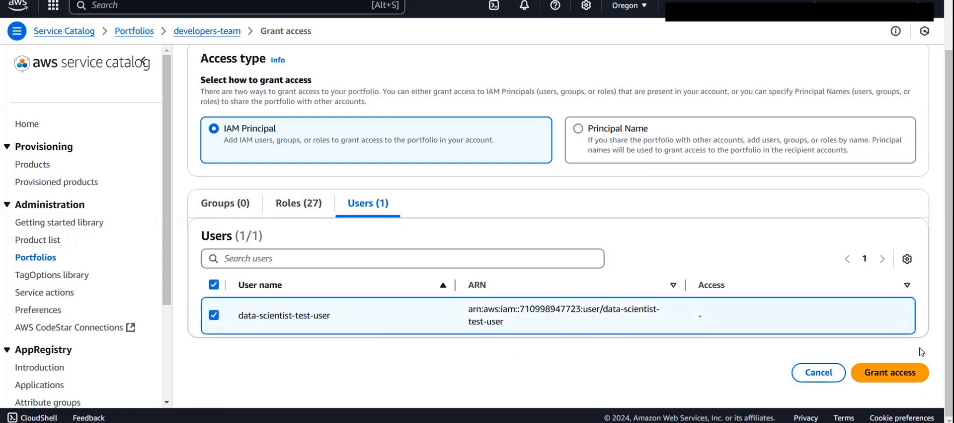
click(888, 378)
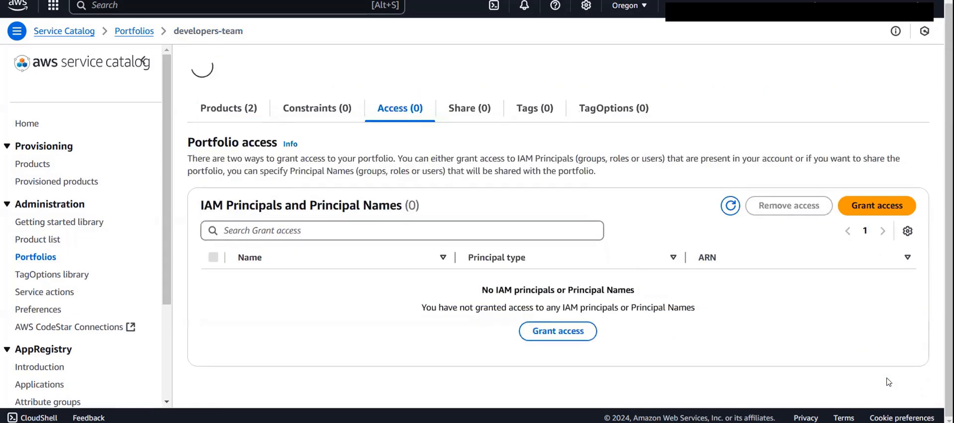
scroll(428, 290, down, 2)
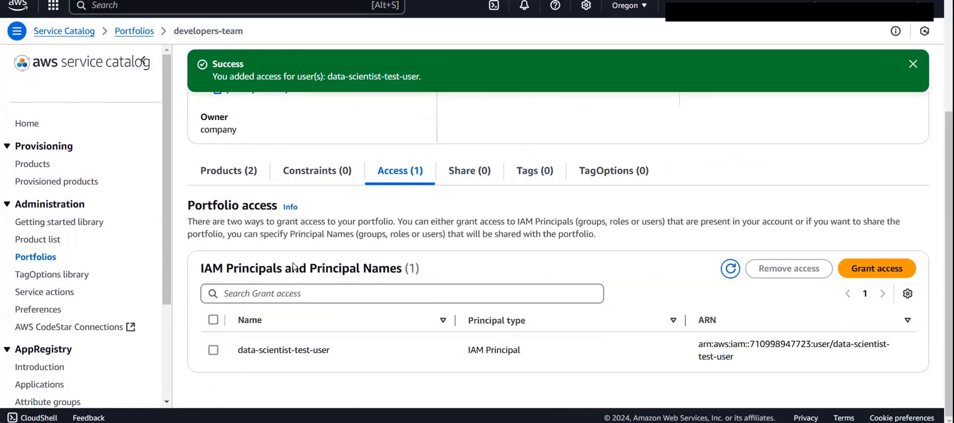
- Review the developers-team portfolio's products and the principals that have access to it
click(228, 170)
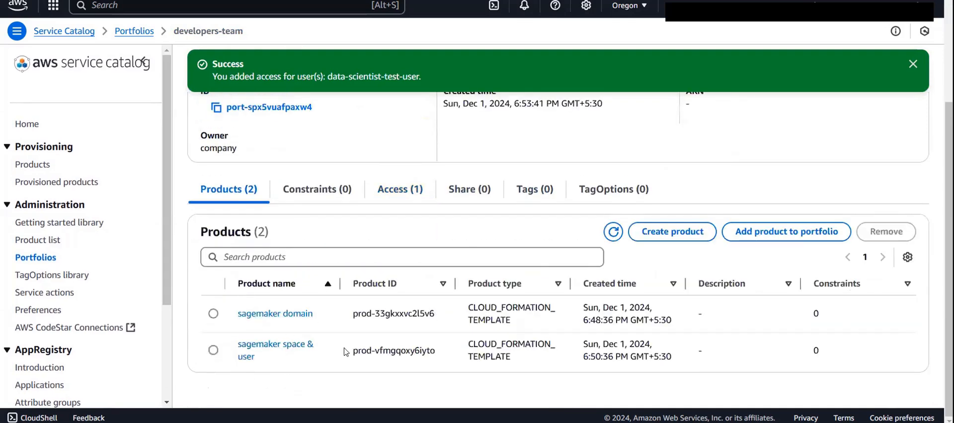
click(398, 196)
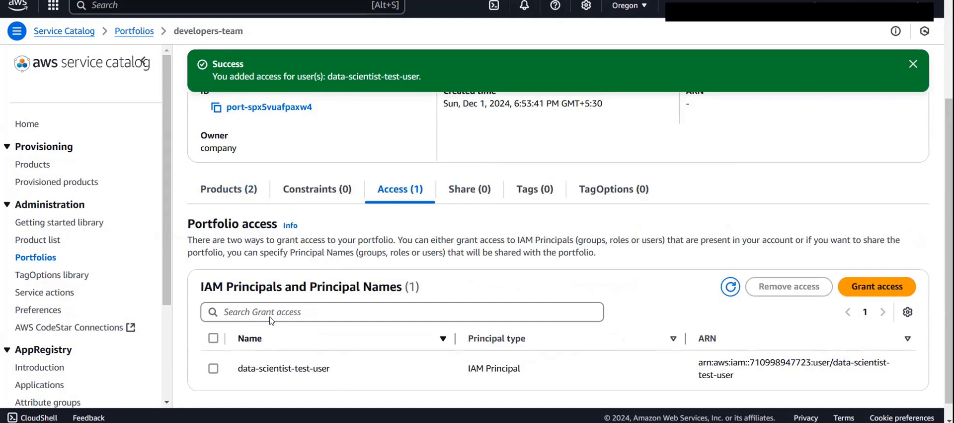
click(239, 184)
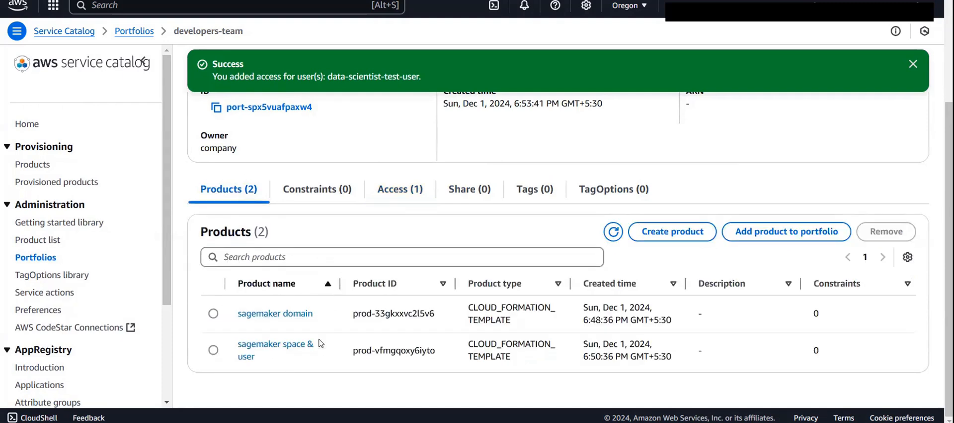
scroll(320, 343, up, 3)
scroll(343, 210, down, 3)
- Try to remove the "sagemaker domain" product from the developers-team portfolio and dismiss the error message
click(213, 313)
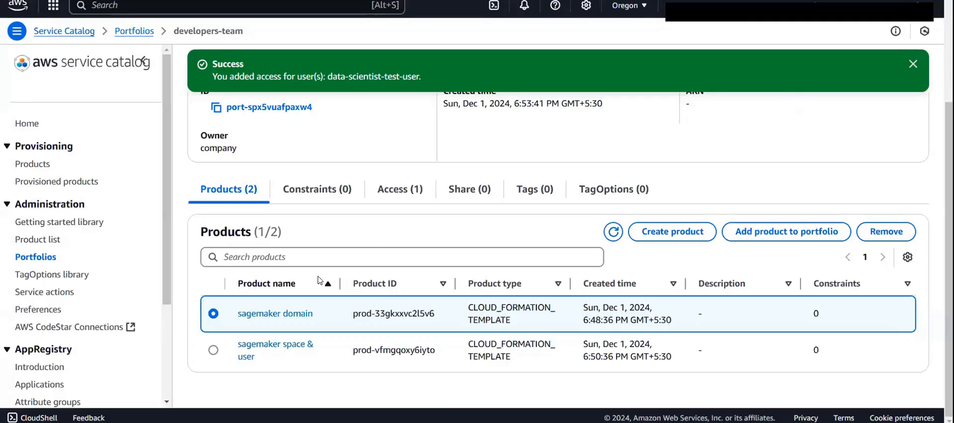
click(896, 232)
click(627, 249)
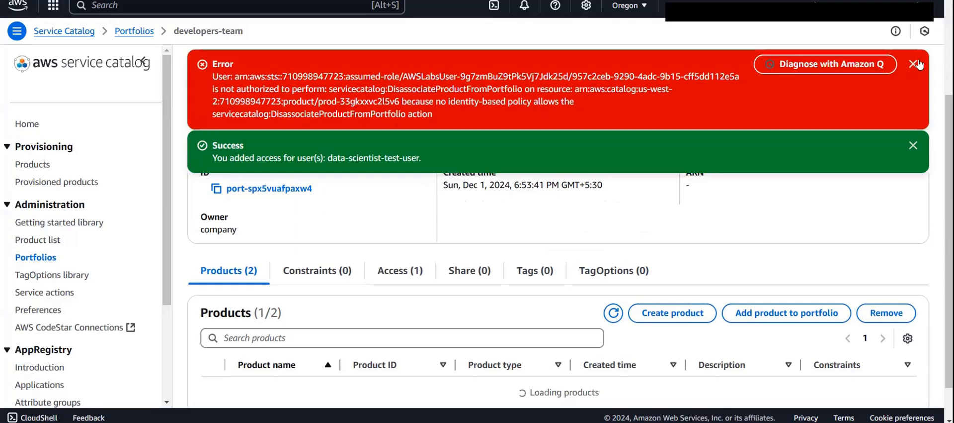
click(919, 64)
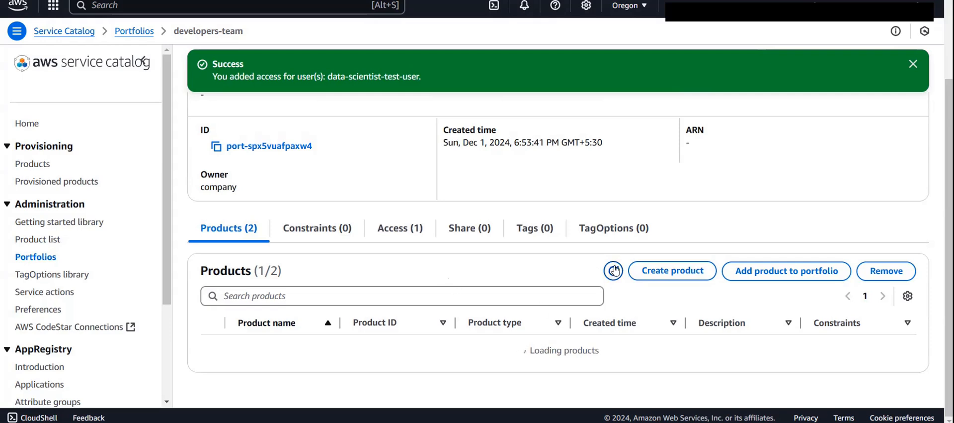
- Add the local "sagemaker domain" product to the developers-team portfolio again and check its product list
scroll(562, 285, up, 2)
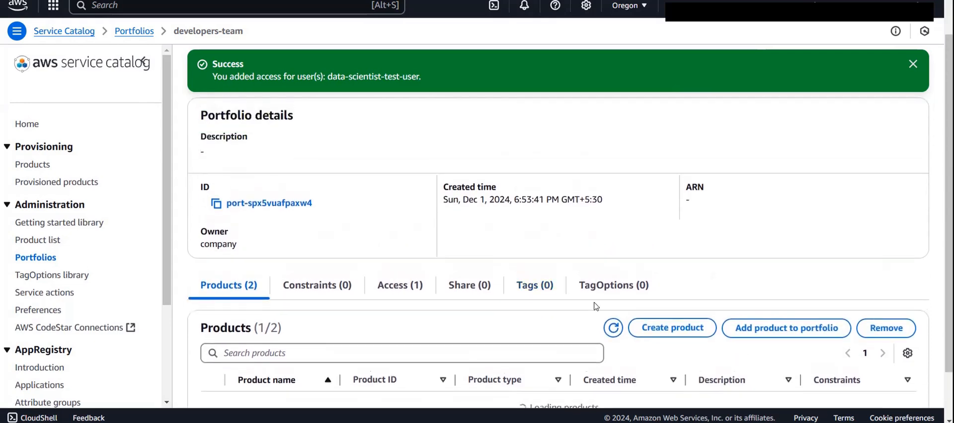
scroll(596, 305, down, 2)
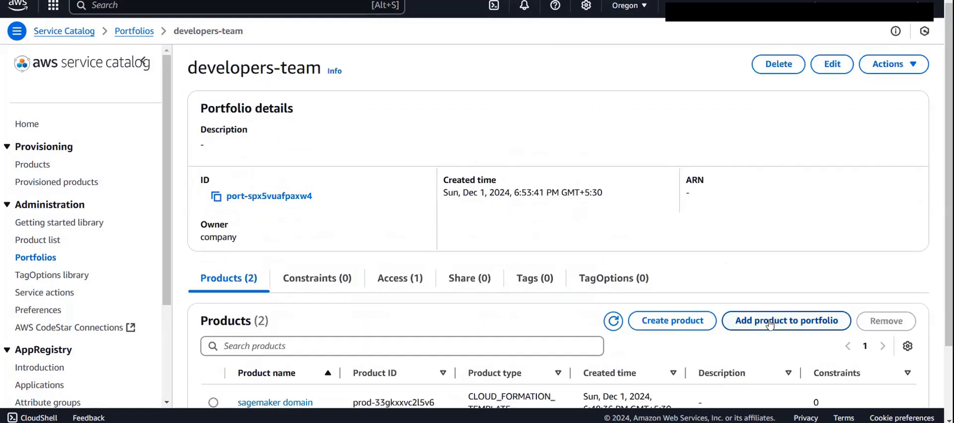
click(769, 325)
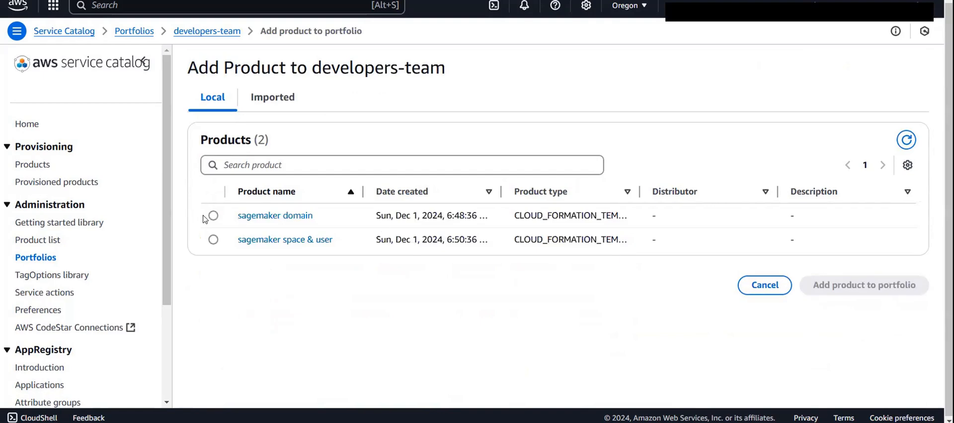
click(212, 215)
click(912, 293)
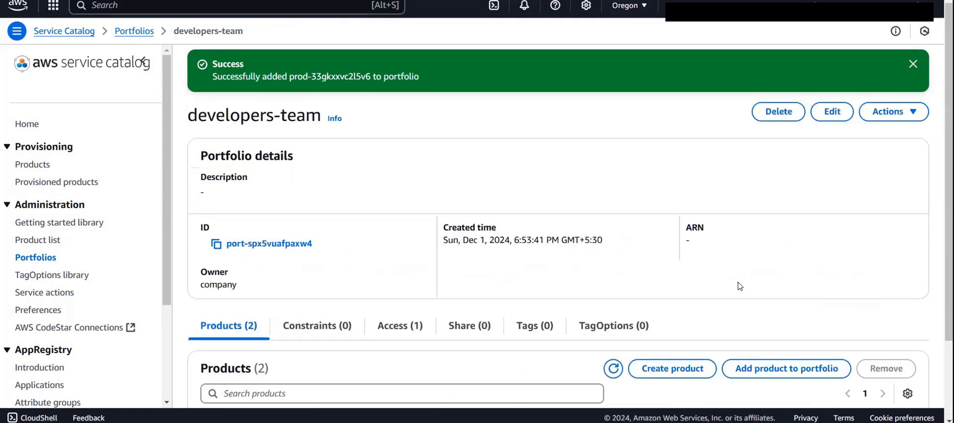
scroll(622, 239, down, 1)
scroll(623, 239, down, 2)
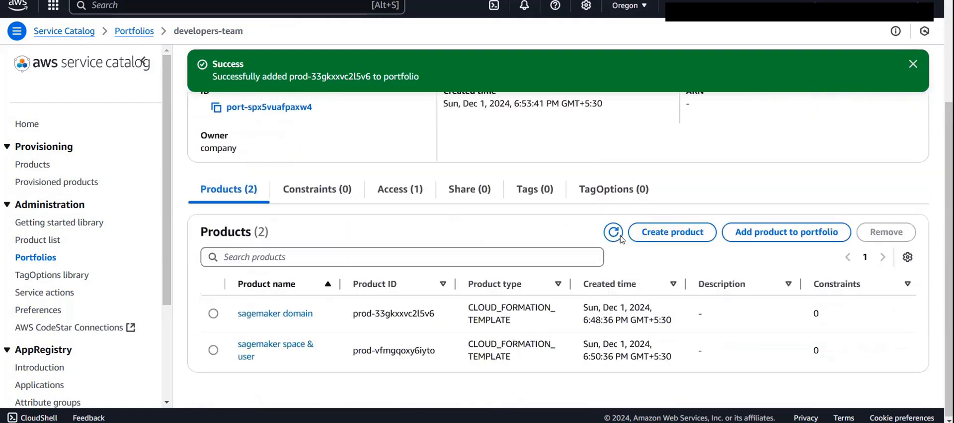
click(410, 183)
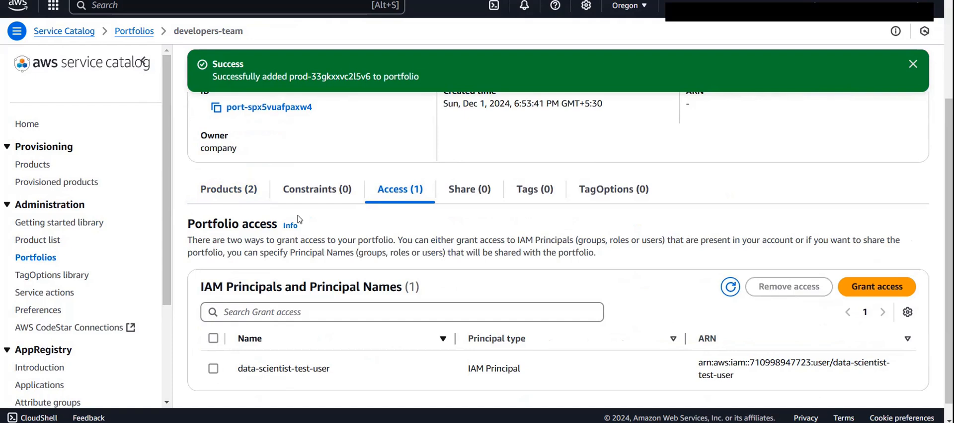
click(213, 368)
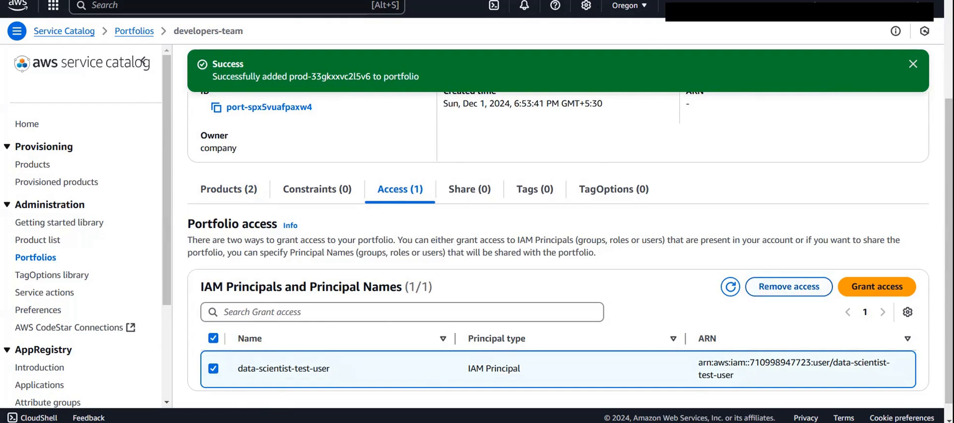
scroll(770, 151, down, 1)
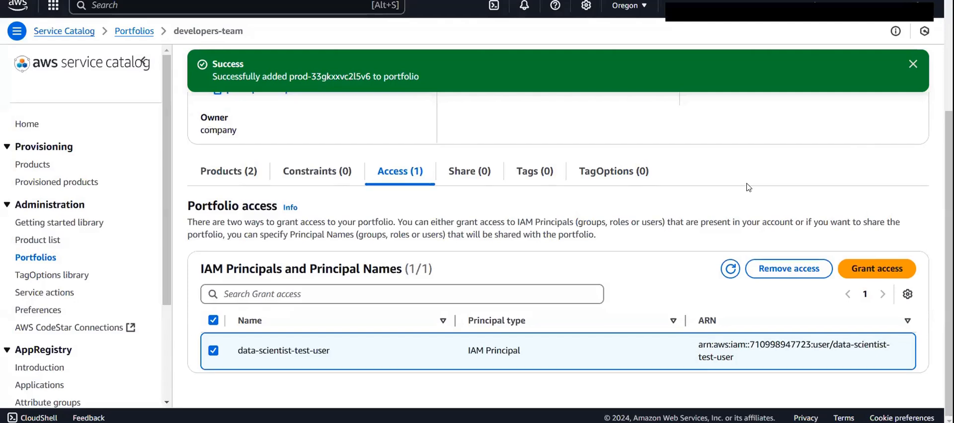
scroll(748, 187, up, 2)
scroll(771, 318, down, 2)
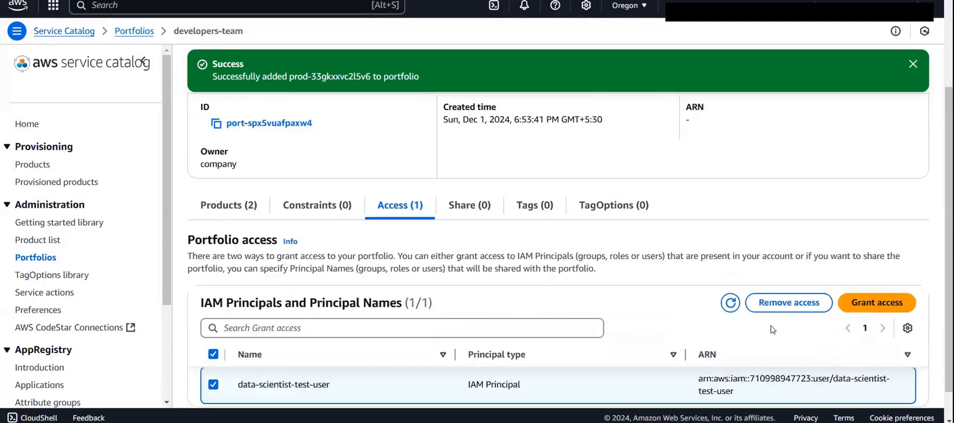
click(789, 269)
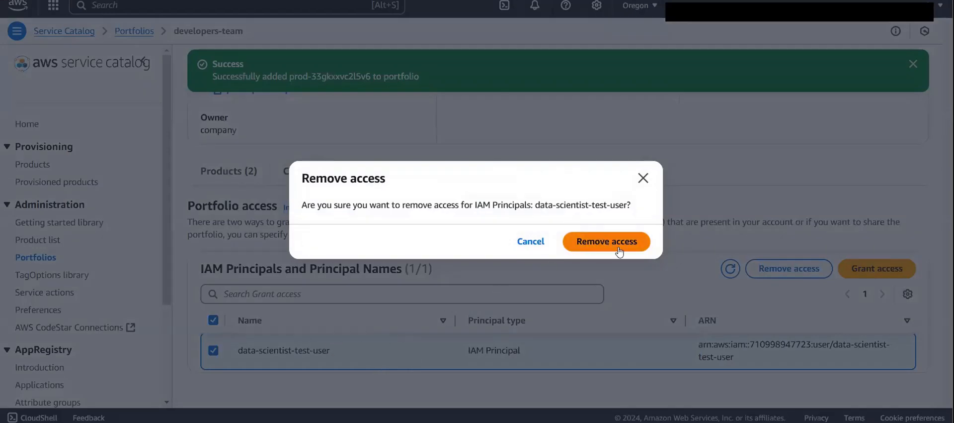
click(643, 178)
- Dismiss the success notification on the developers-team portfolio and return to its access list
scroll(454, 269, up, 3)
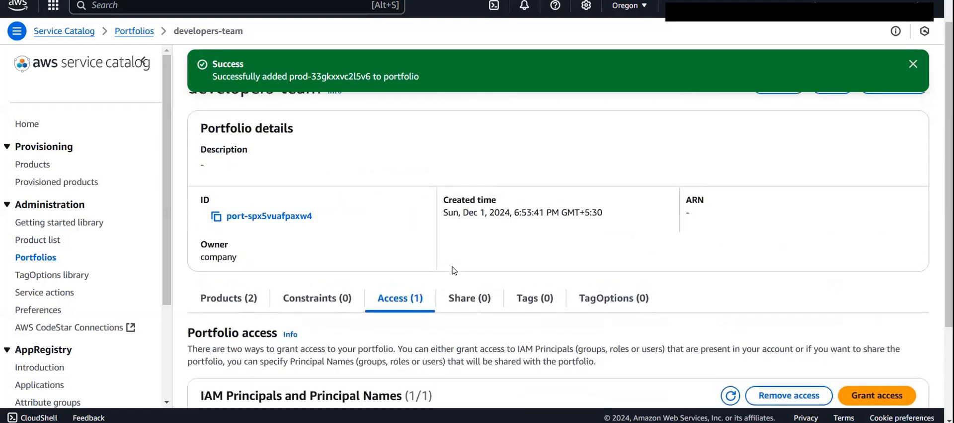
click(913, 66)
scroll(630, 241, down, 2)
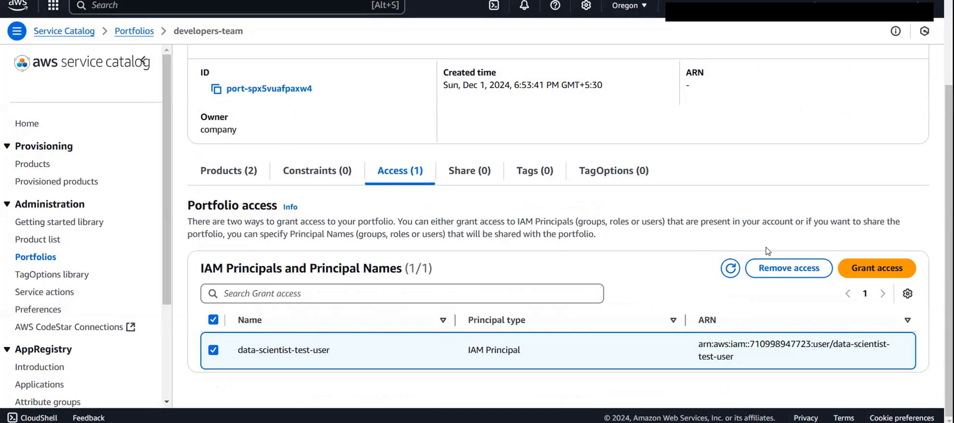
- Review the portfolio's products, then the admin product list and the list of local portfolios
scroll(226, 171, up, 3)
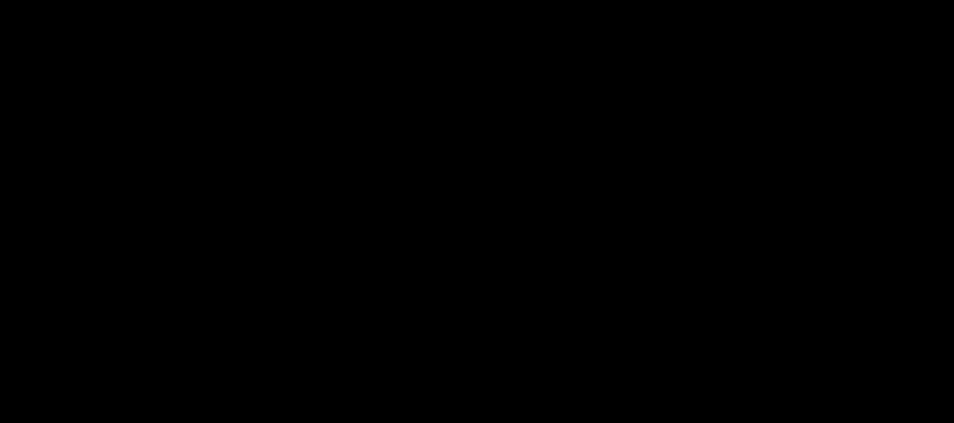
scroll(600, 158, down, 2)
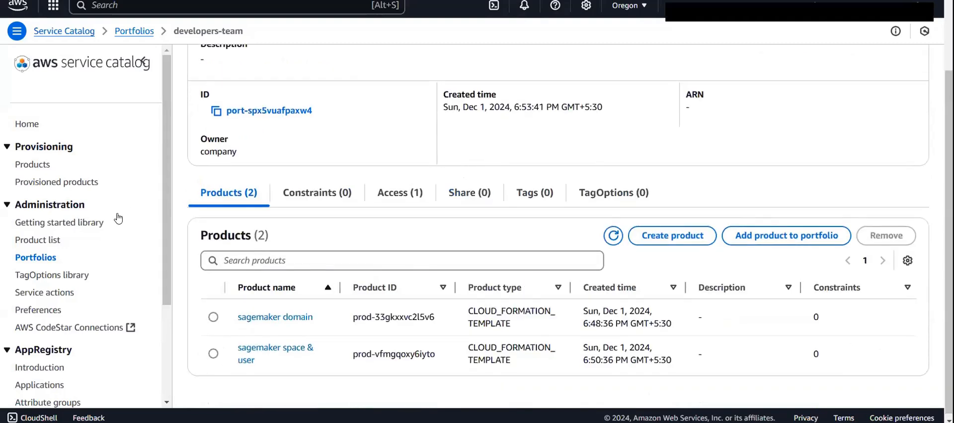
click(37, 243)
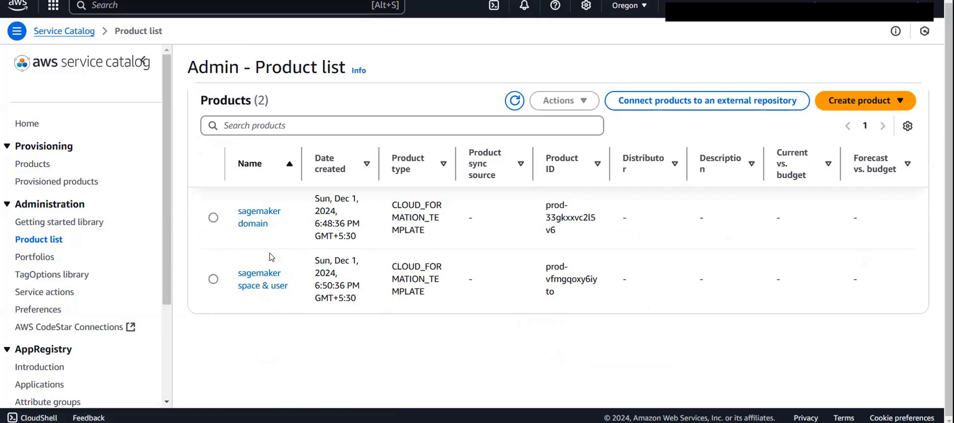
click(16, 258)
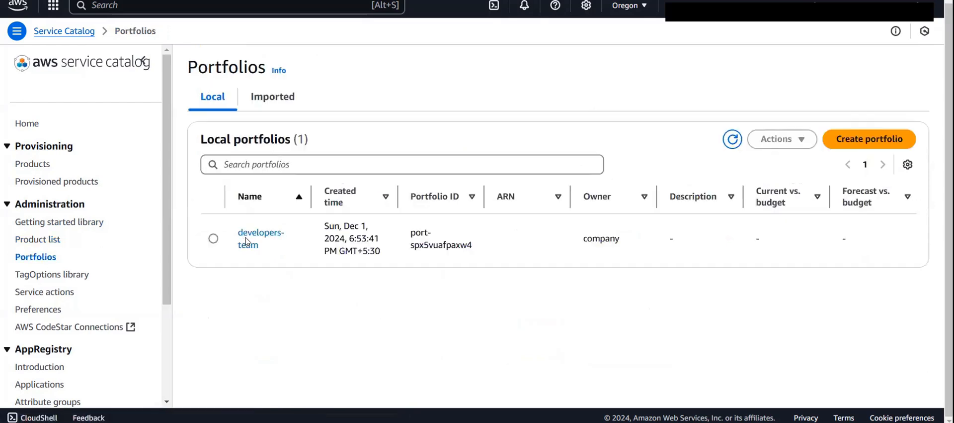
- Open the developers-team portfolio and review its access list and its product list
click(247, 242)
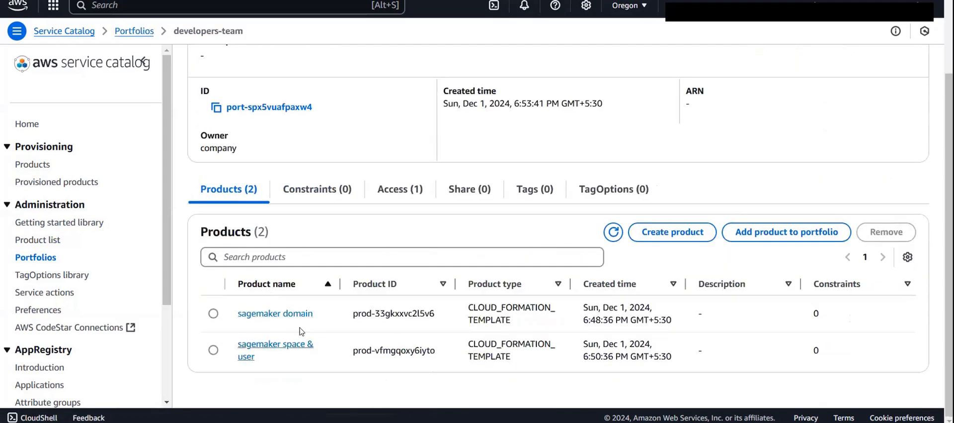
click(390, 191)
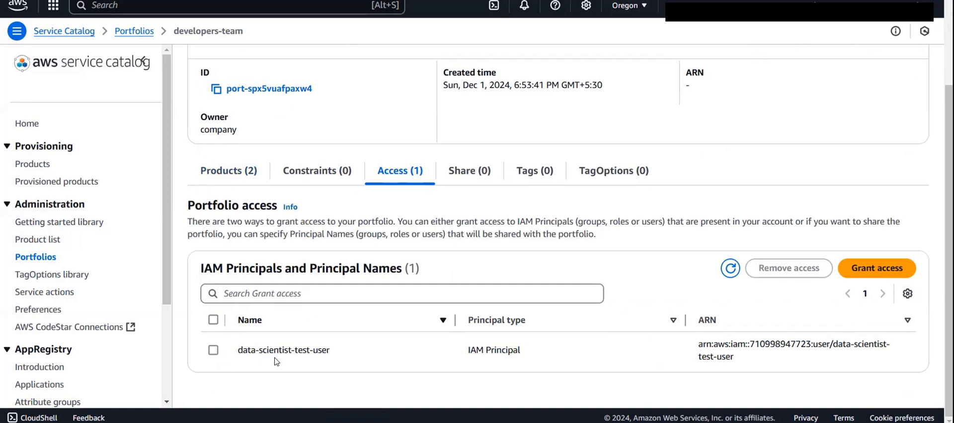
scroll(277, 361, up, 3)
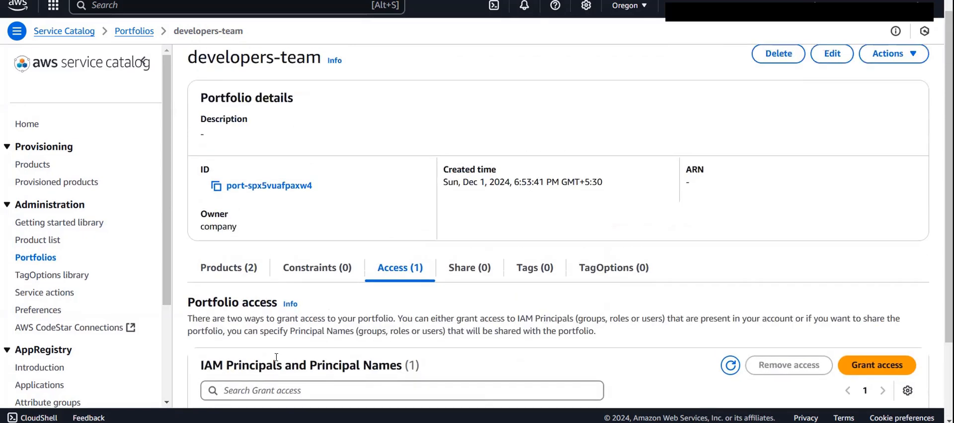
click(223, 271)
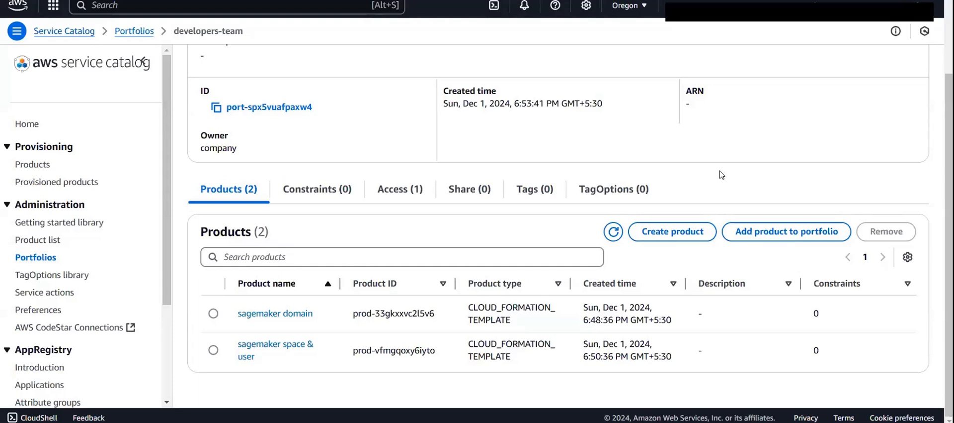
- Switch to the incognito browser window, load the AWS IAM user sign-in page, and bring its sign-in form into view
mouse_move(615, 422)
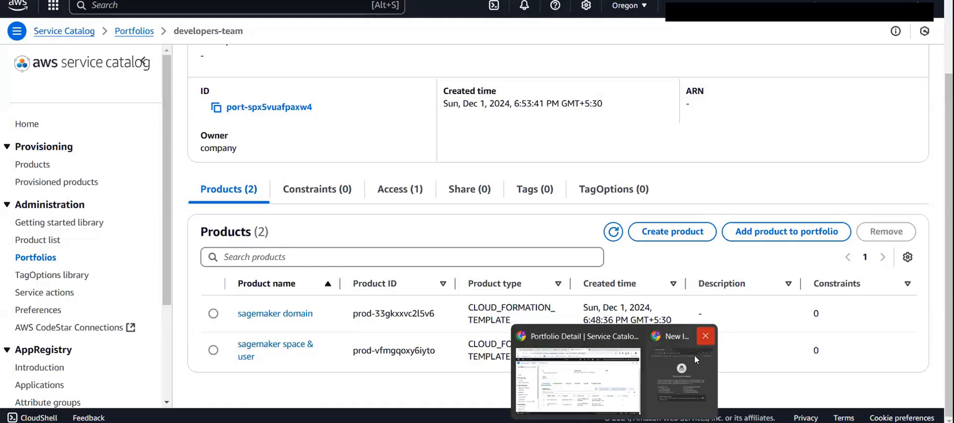
click(686, 371)
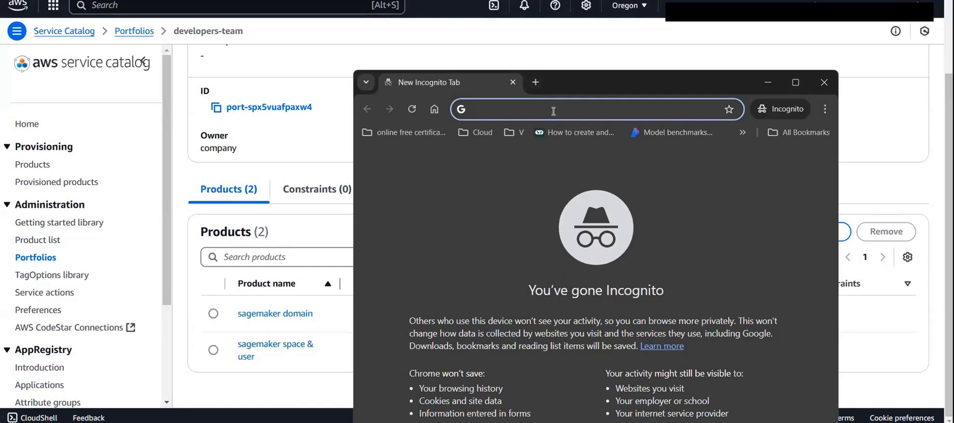
text(https://710998947723.signin.aws.amazon.com/console)
key(Return)
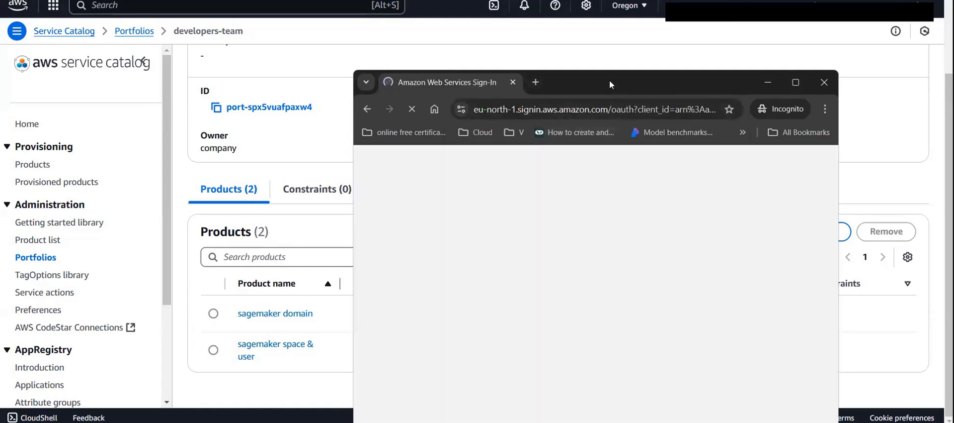
drag(609, 79, 530, 24)
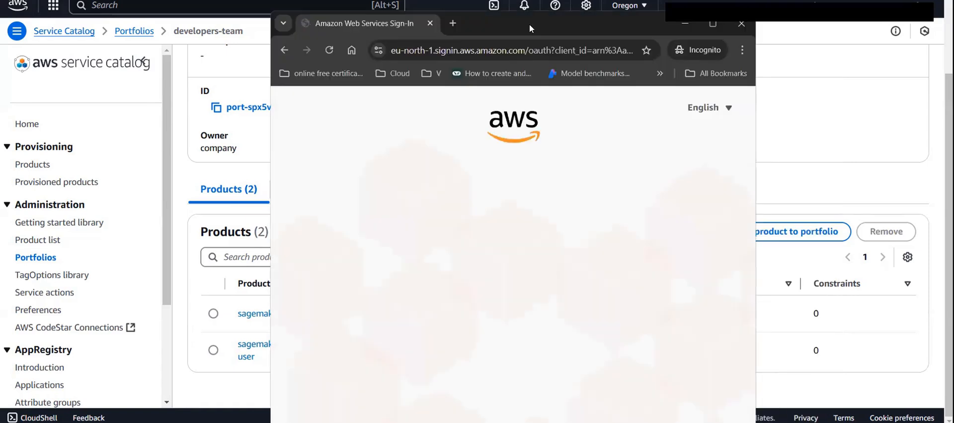
scroll(562, 245, down, 2)
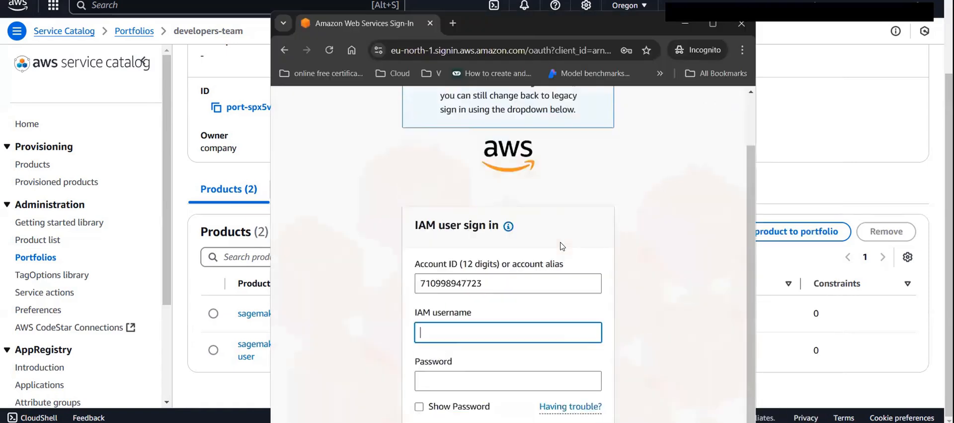
scroll(561, 245, down, 3)
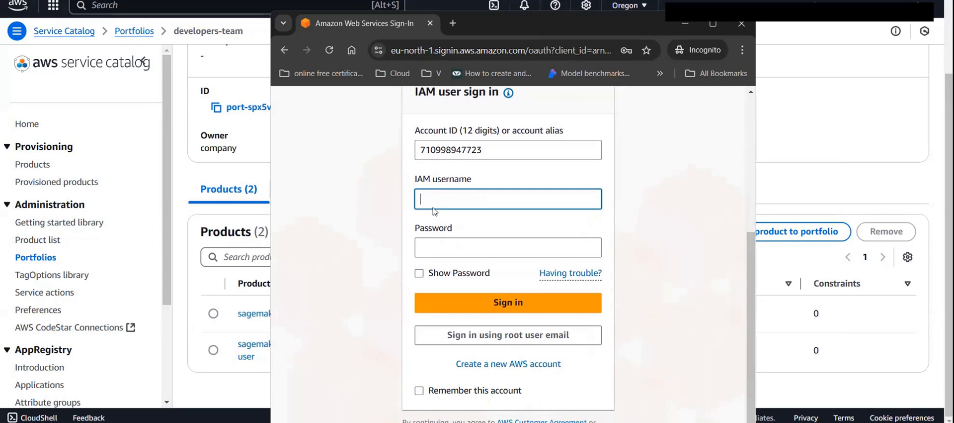
- Copy the data-scientist-test-user name from the portfolio's access list and sign in as that IAM user with the account password
click(863, 155)
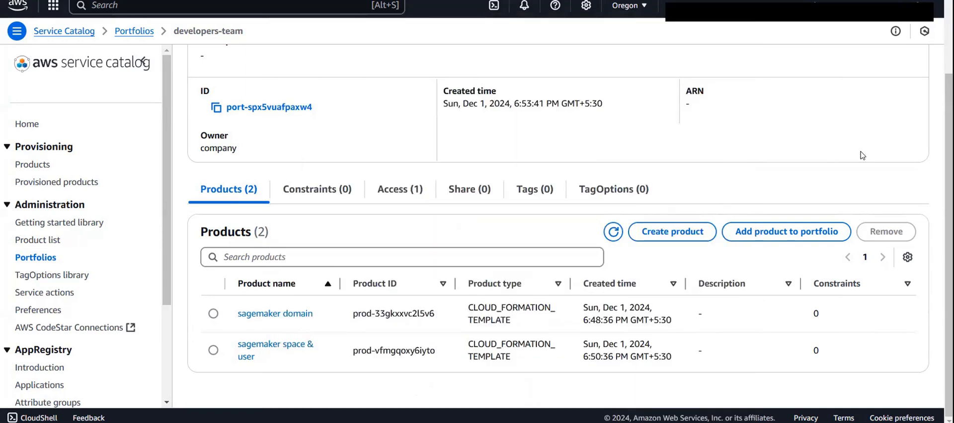
click(409, 193)
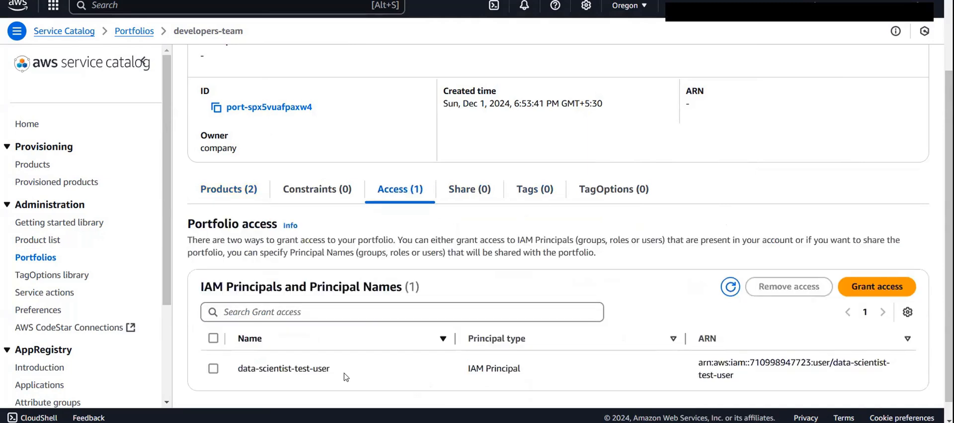
drag(346, 377, 236, 362)
key(ctrl+c)
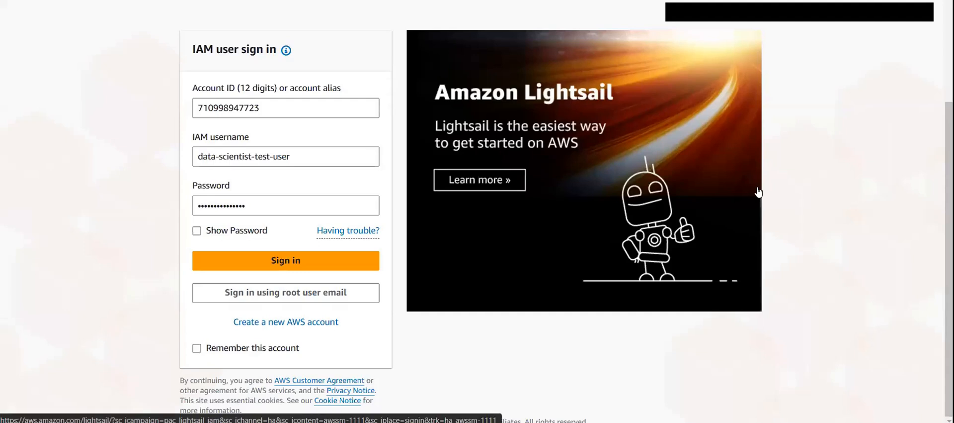
click(320, 266)
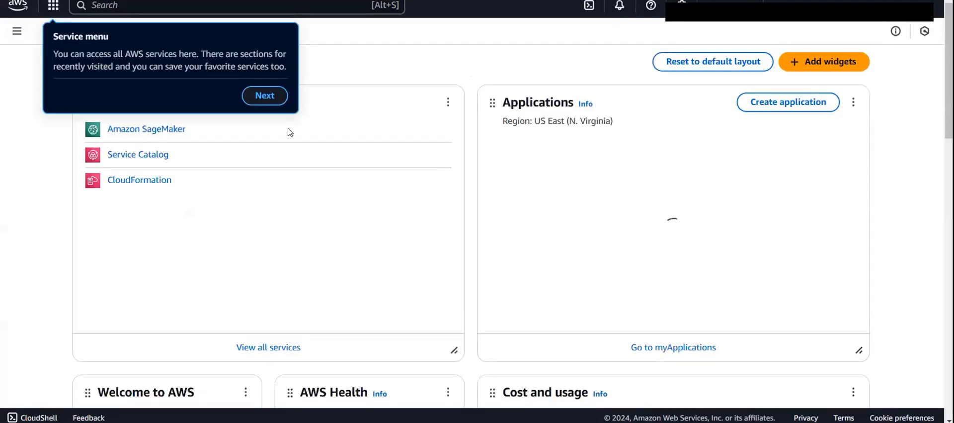
- Dismiss the service menu, resource search and notifications setup tips on Console Home
click(276, 96)
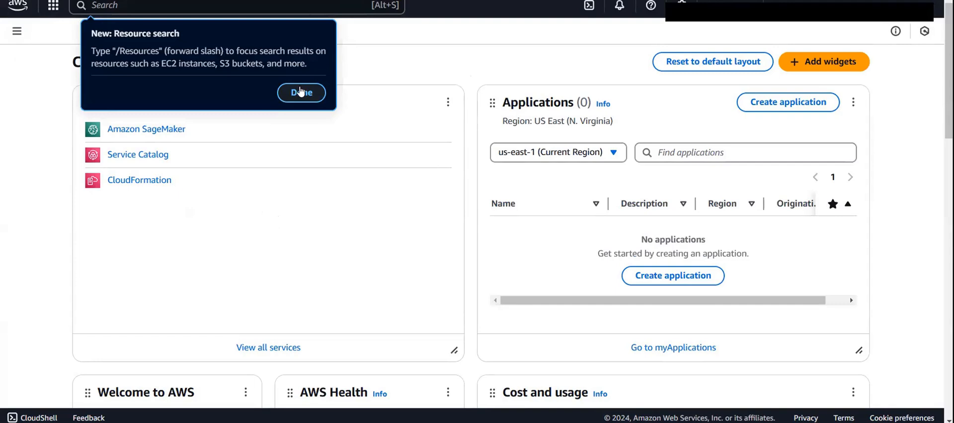
click(299, 92)
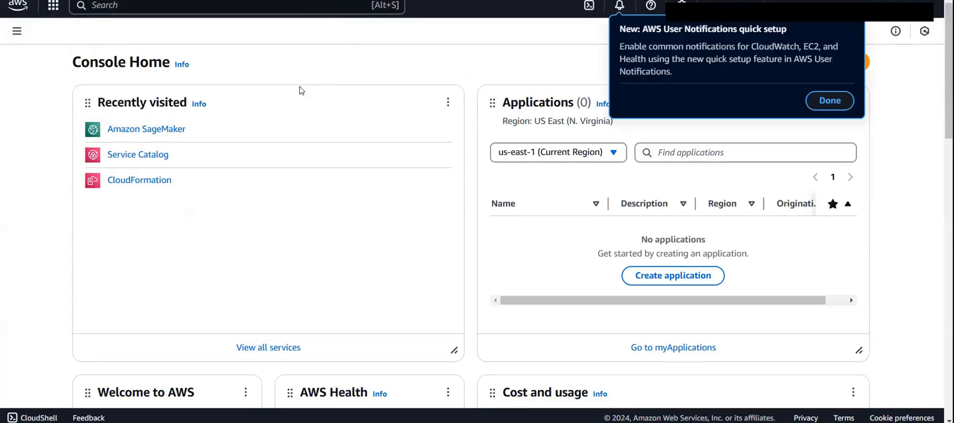
click(830, 101)
click(893, 128)
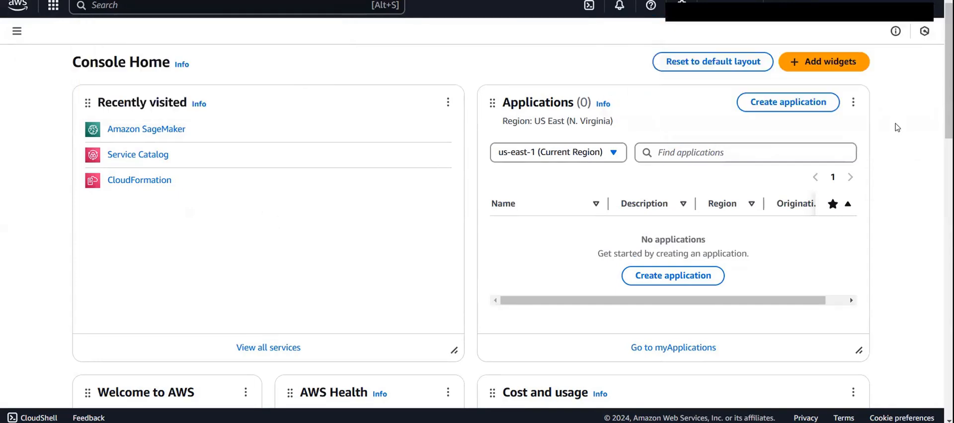
- Open Amazon SageMaker and examine its Domains list for existing domains
click(157, 131)
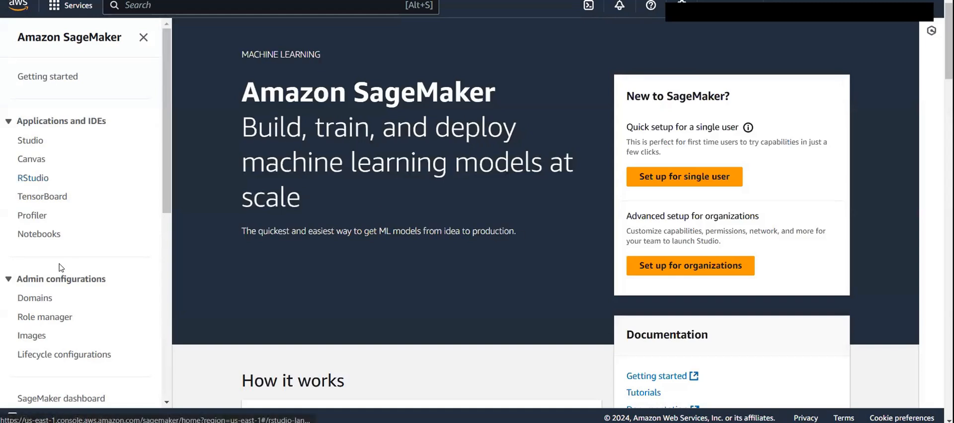
scroll(55, 271, down, 1)
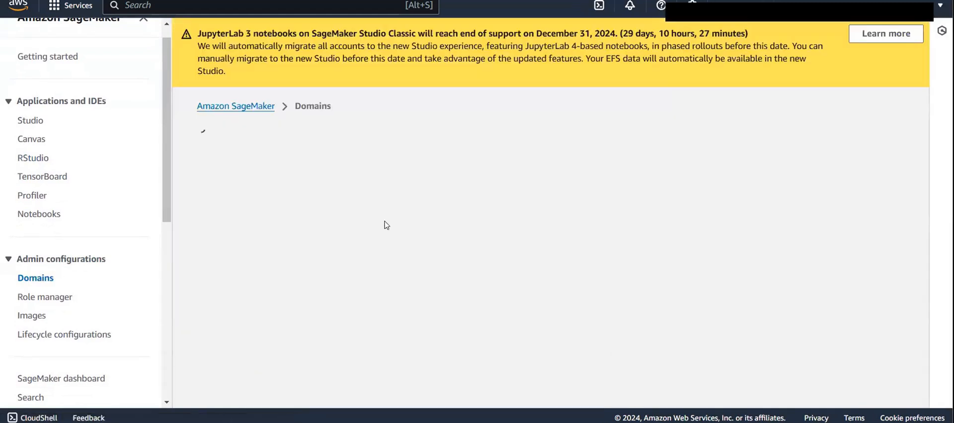
scroll(387, 225, down, 2)
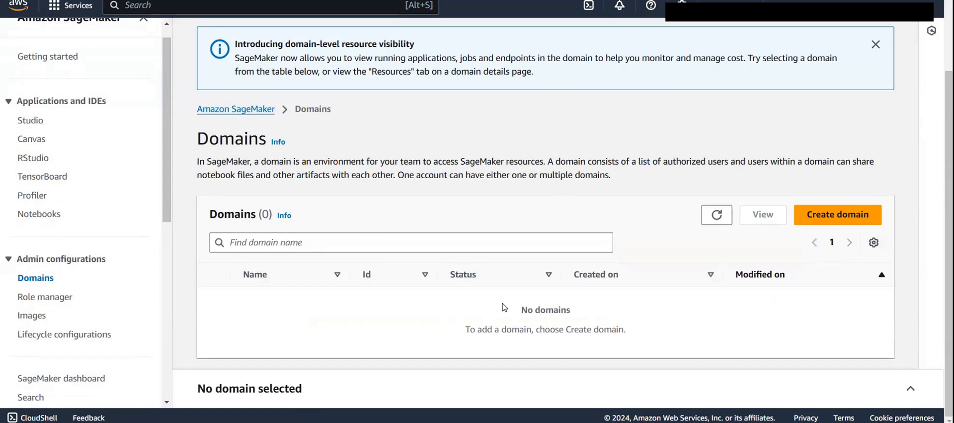
drag(505, 307, 610, 322)
click(610, 322)
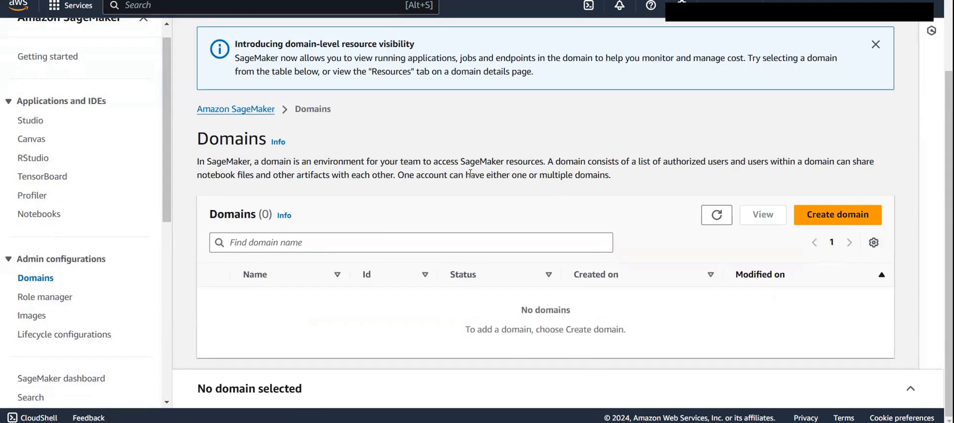
scroll(132, 74, up, 1)
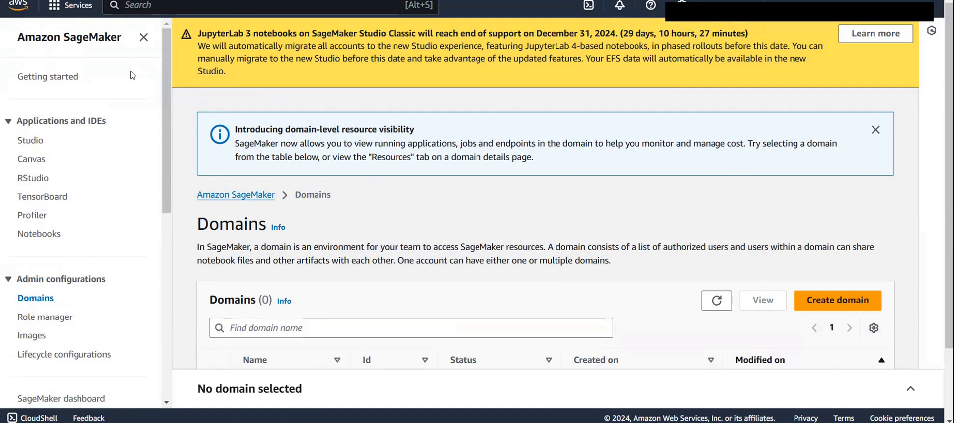
scroll(431, 180, down, 2)
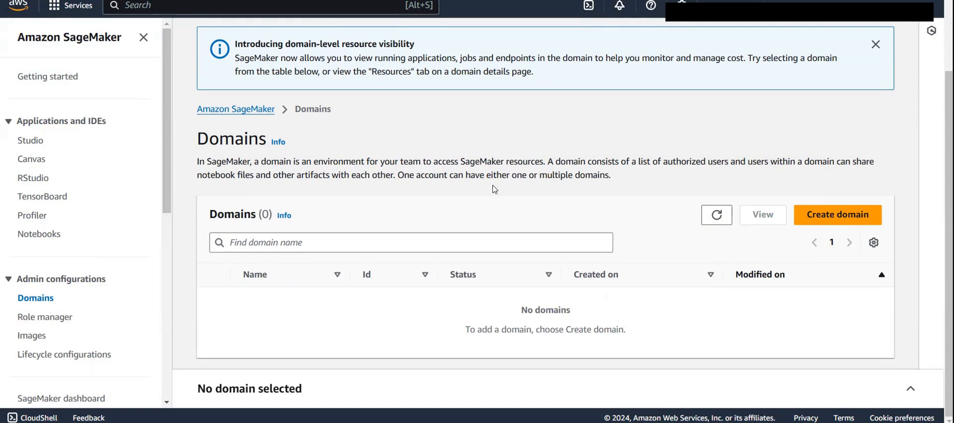
- Search the console for "service" and open Service Catalog
click(246, 12)
text(service)
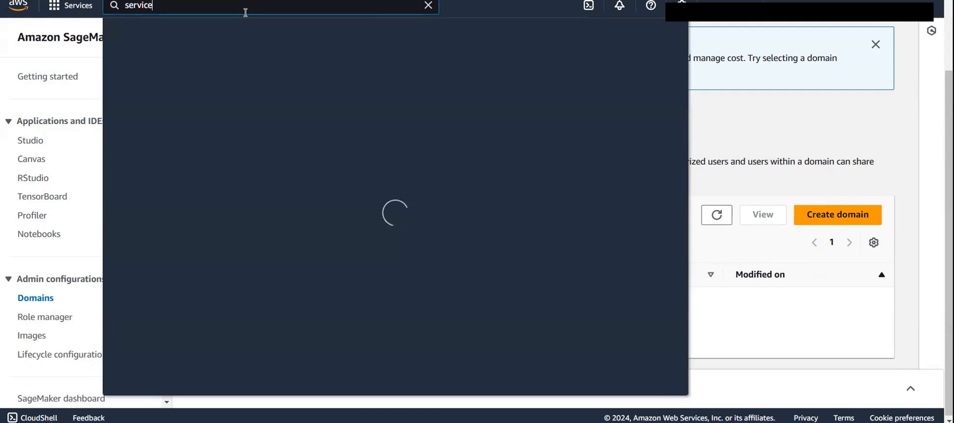
click(317, 101)
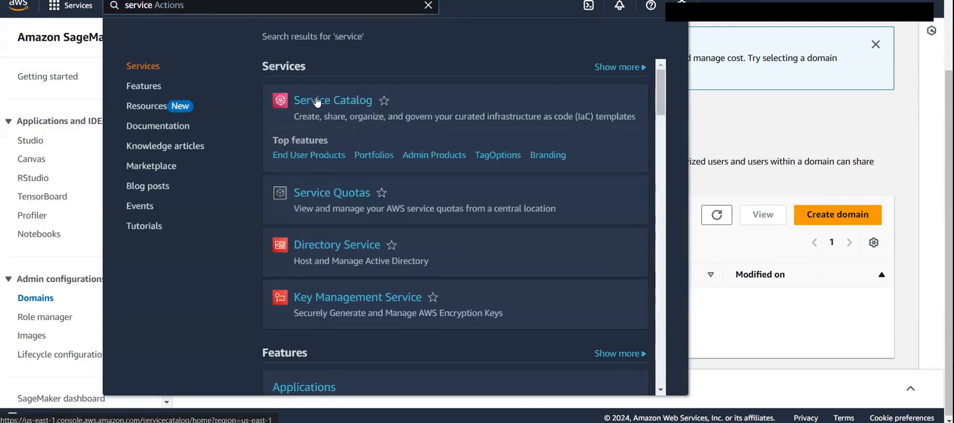
click(428, 6)
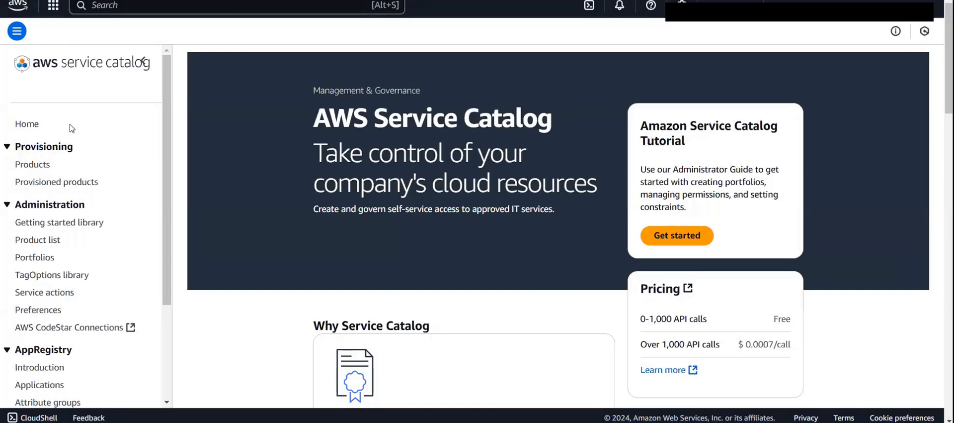
- View the products available for provisioning in Service Catalog and refresh the list
scroll(70, 142, down, 1)
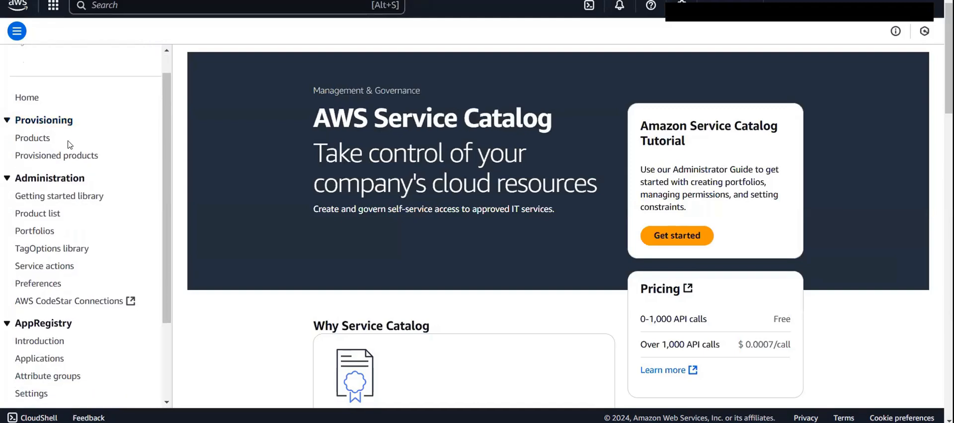
click(34, 140)
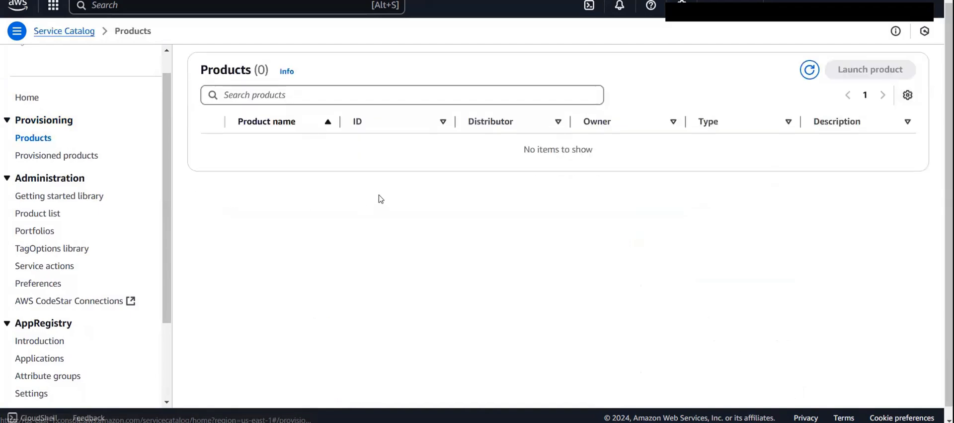
click(809, 70)
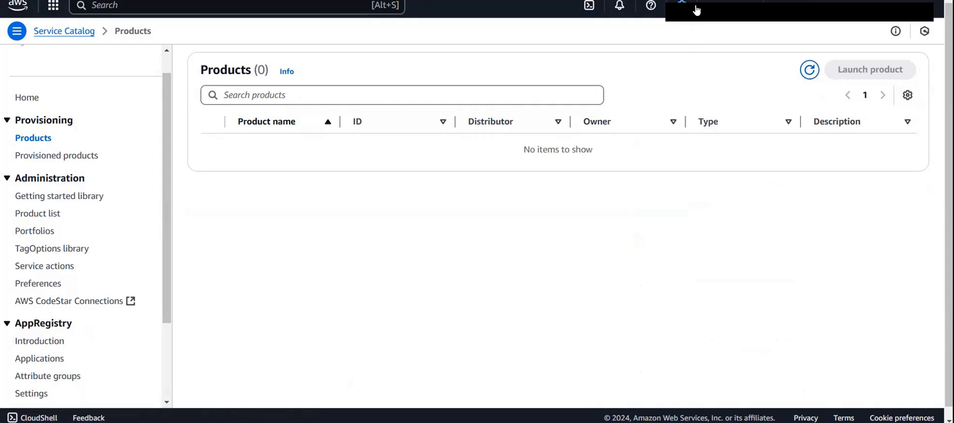
- Switch the console region to Oregon (us-west-2)
click(694, 10)
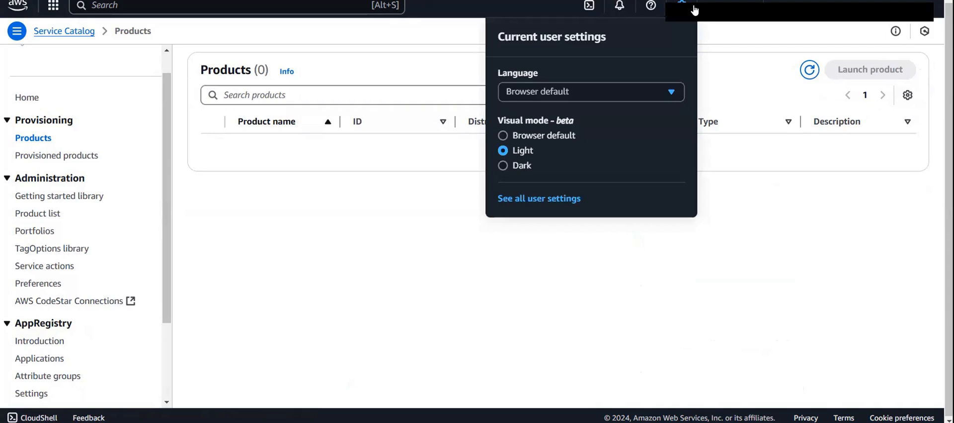
click(719, 8)
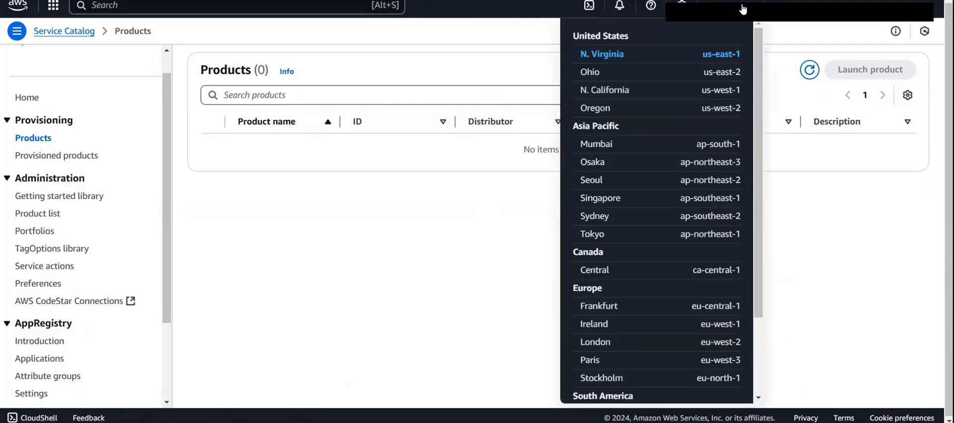
click(634, 109)
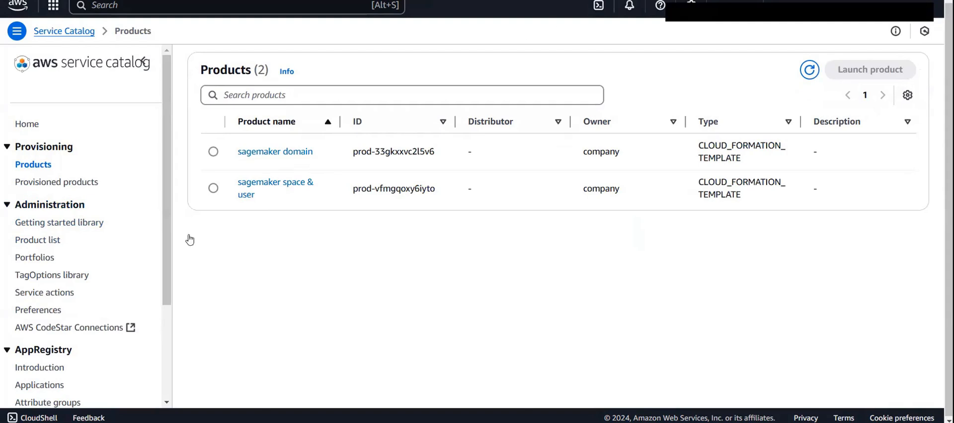
- Open the developers-team portfolio from the local portfolios as the test user and dismiss the error message
click(31, 255)
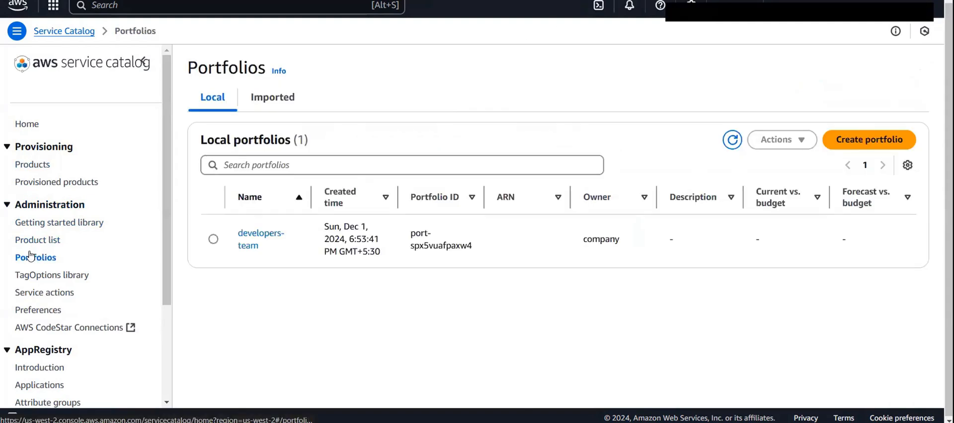
click(264, 239)
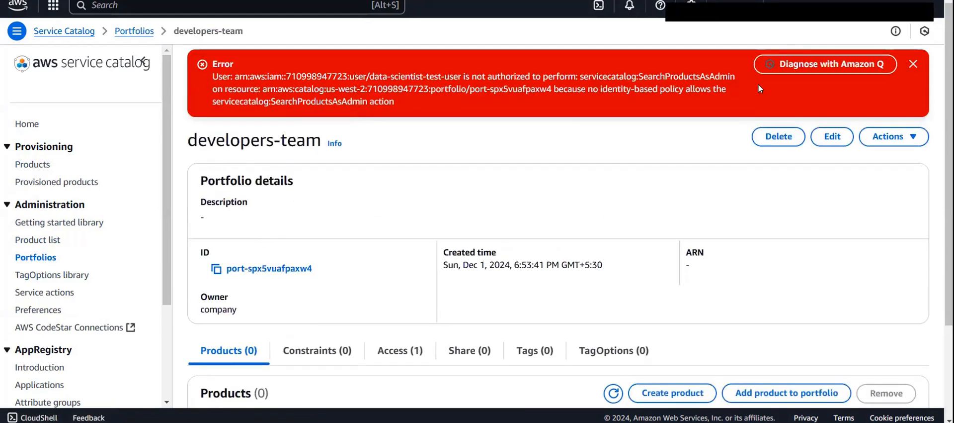
click(918, 68)
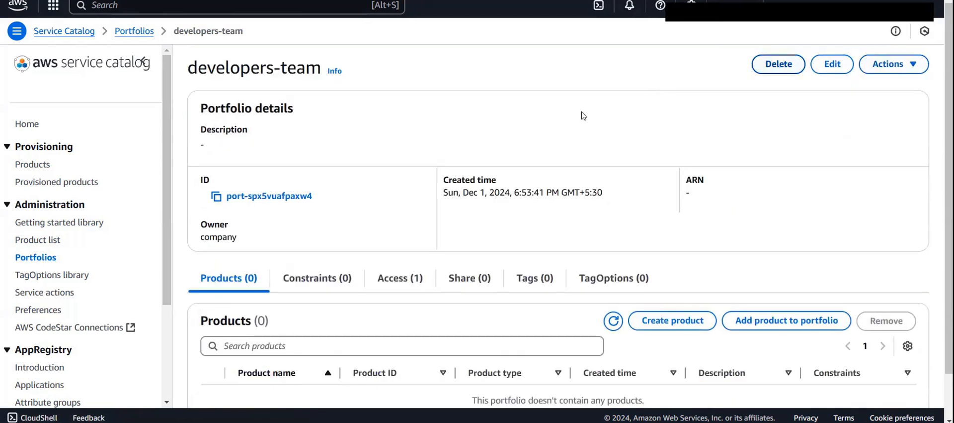
- Review the access list and the products of the developers-team portfolio
scroll(482, 149, down, 1)
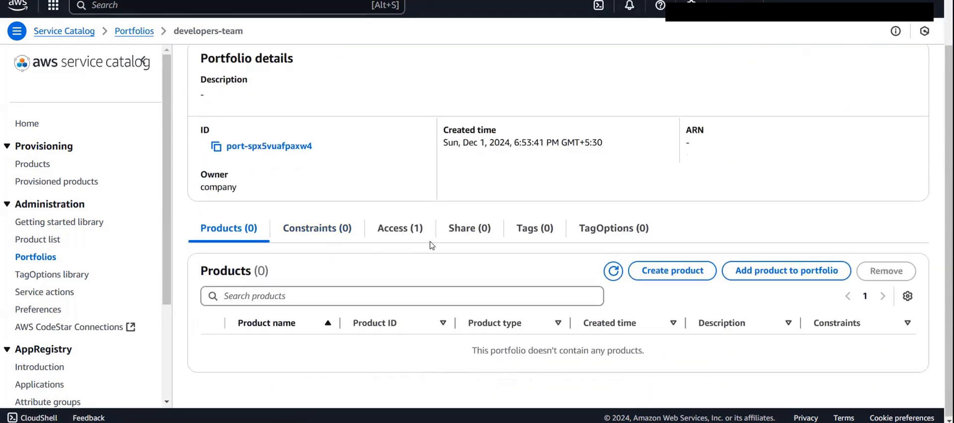
click(401, 229)
scroll(316, 353, down, 1)
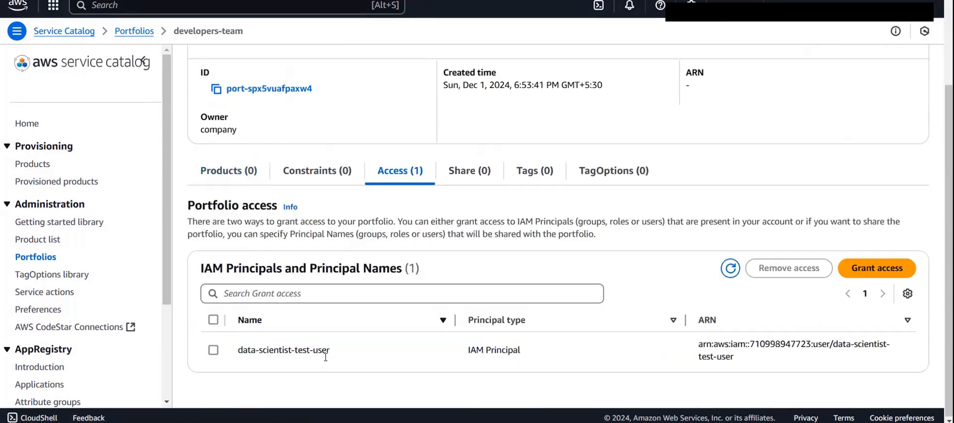
click(240, 169)
scroll(267, 332, up, 1)
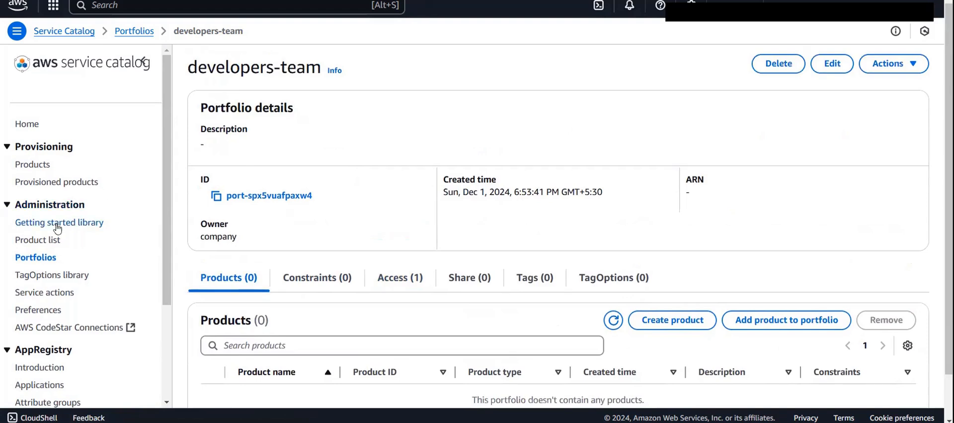
- Open the administration product list as the test user and dismiss the authorization error
click(49, 240)
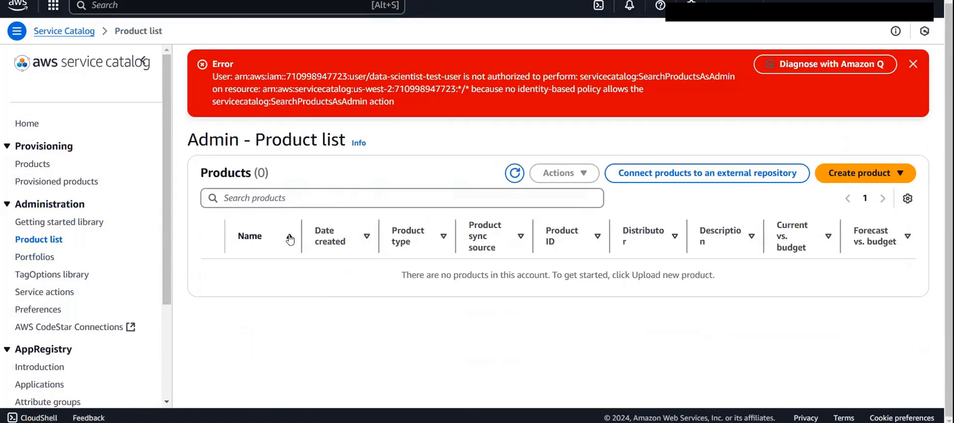
click(914, 65)
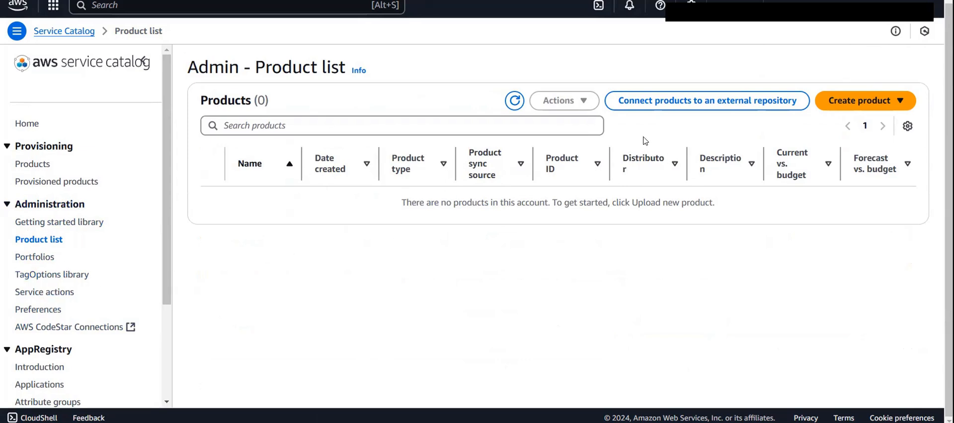
- Check the user's provisioned products and select the sagemaker domain product in the list of products available for provisioning
click(33, 164)
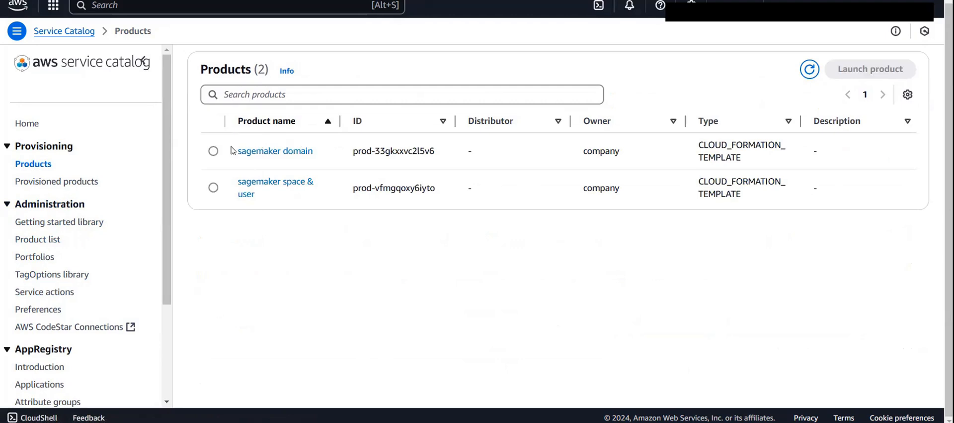
click(214, 151)
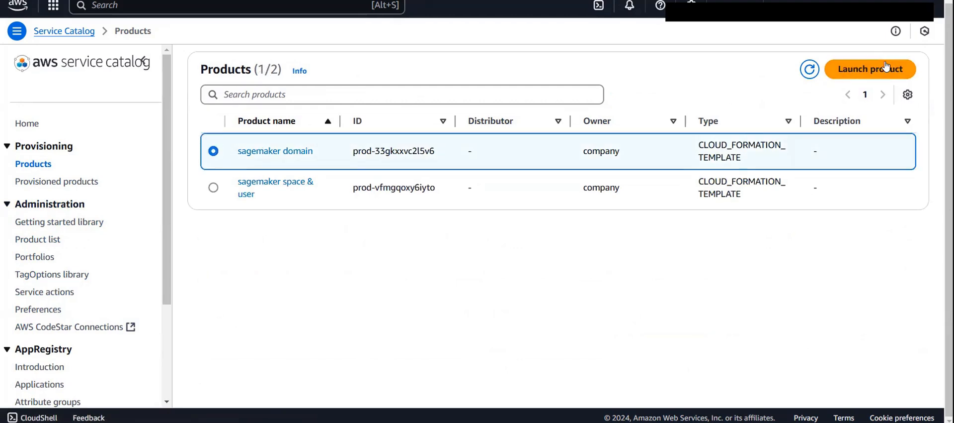
click(27, 182)
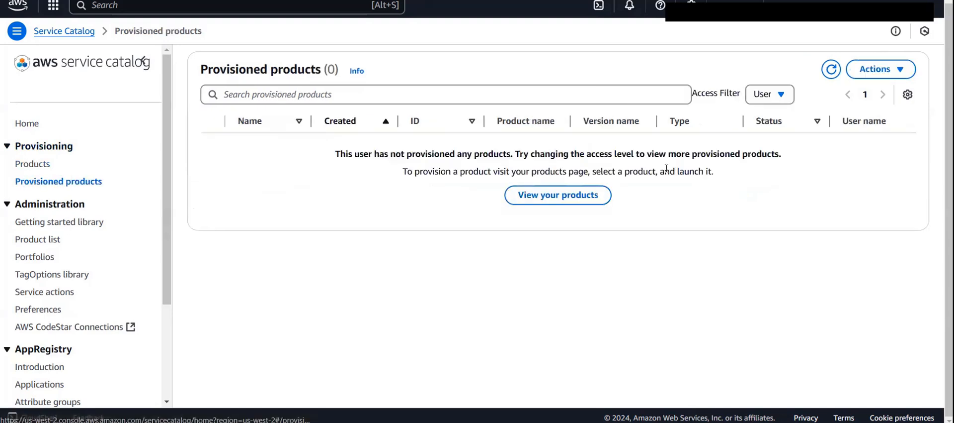
click(16, 164)
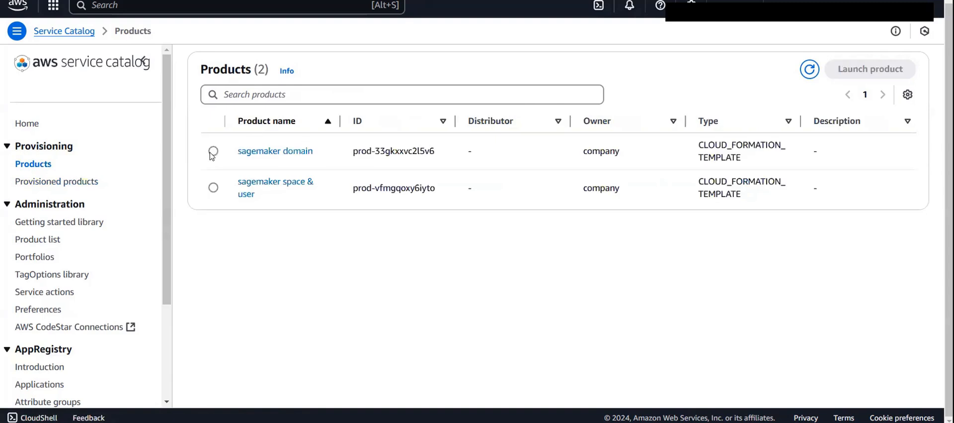
click(213, 152)
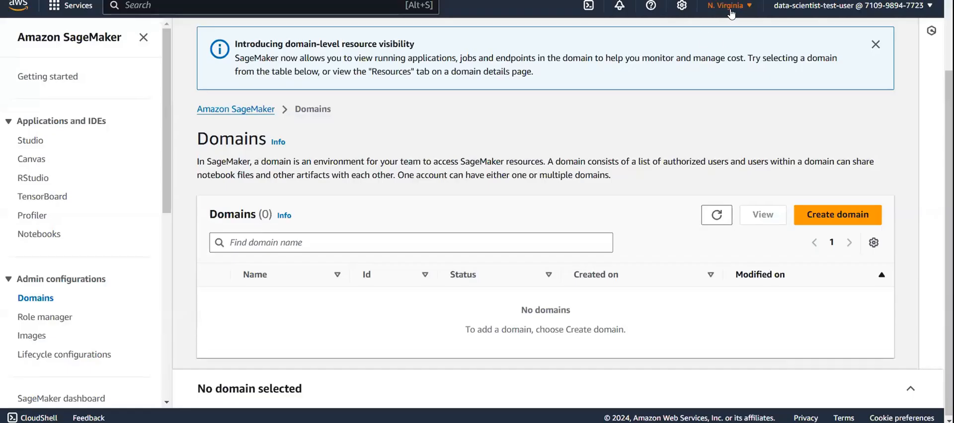
- Switch the SageMaker console region to US West (Oregon), us-west-2
click(729, 6)
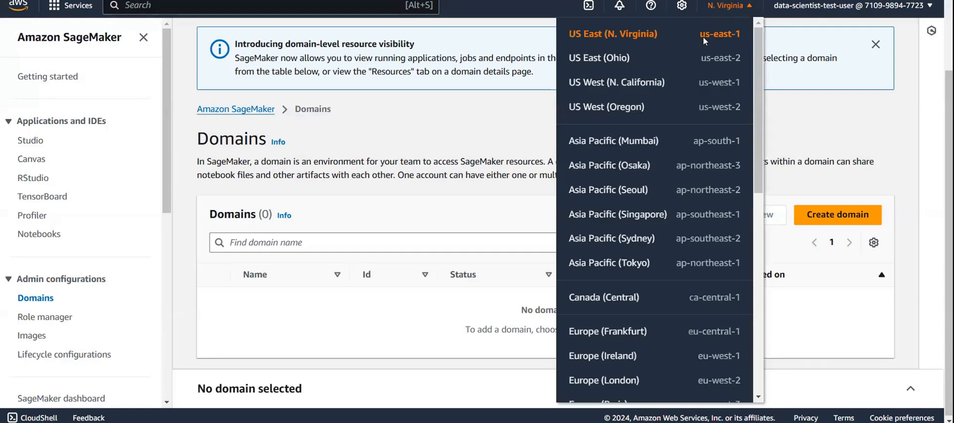
click(667, 106)
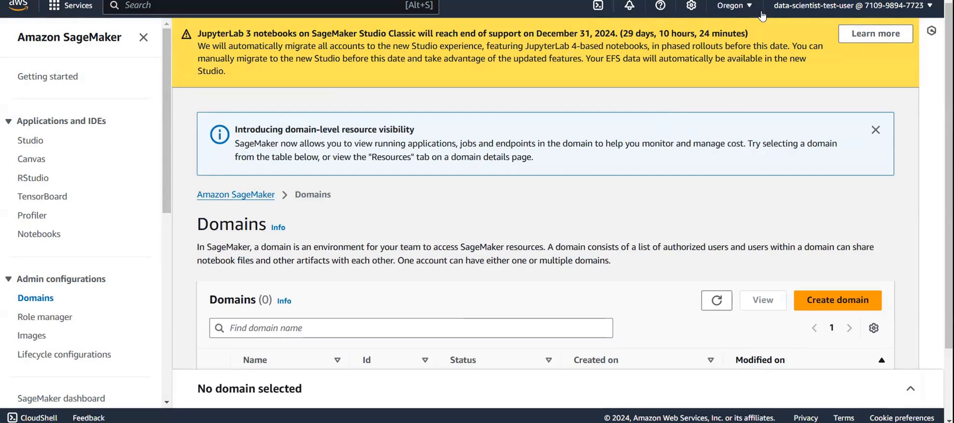
- Try to create a SageMaker domain directly with the single-user quick setup and dismiss the error
scroll(570, 199, down, 3)
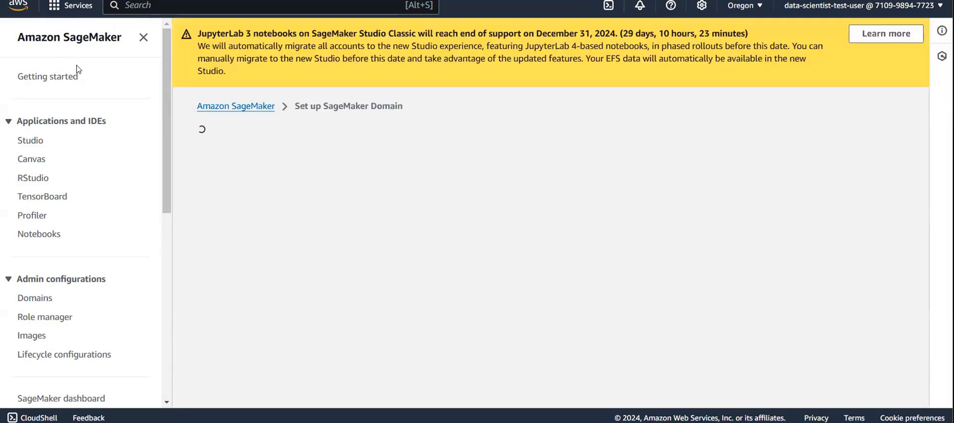
click(876, 383)
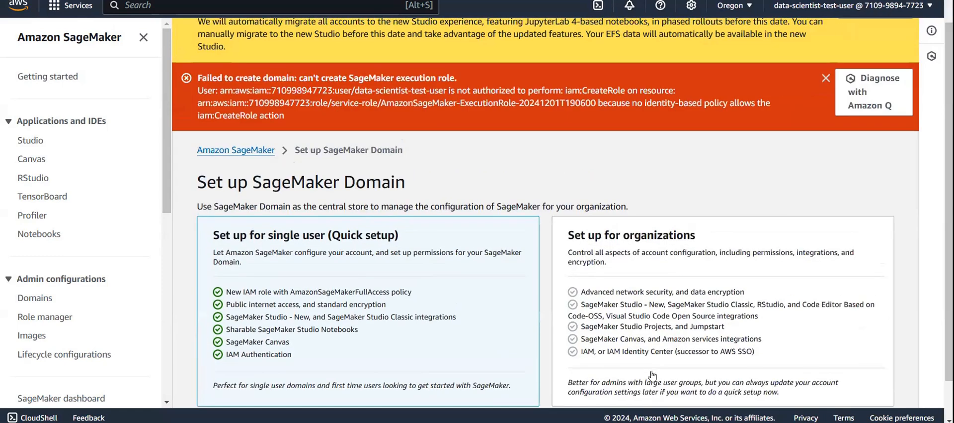
click(826, 78)
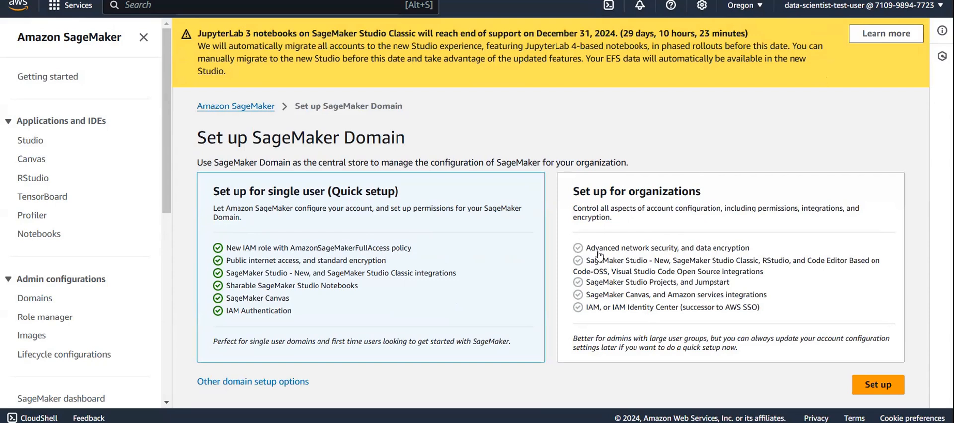
- Start a domain setup for organizations, name the domain "df" with login through IAM, and continue to the roles and ML activities
click(643, 224)
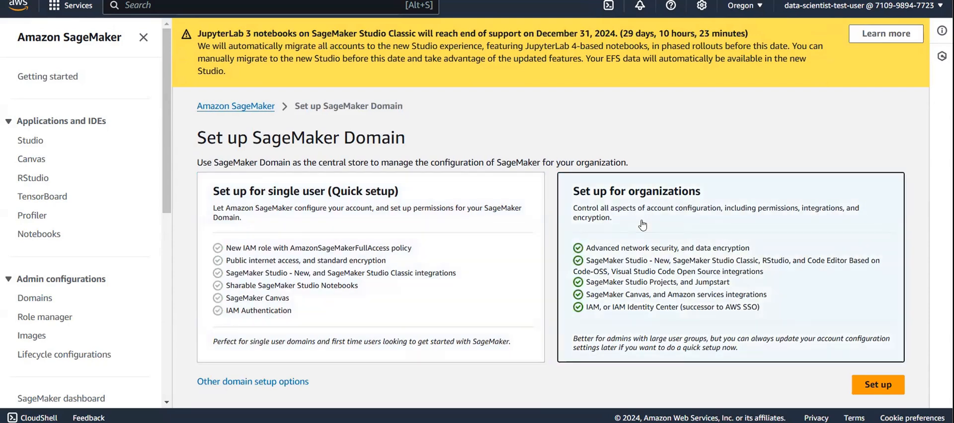
click(869, 387)
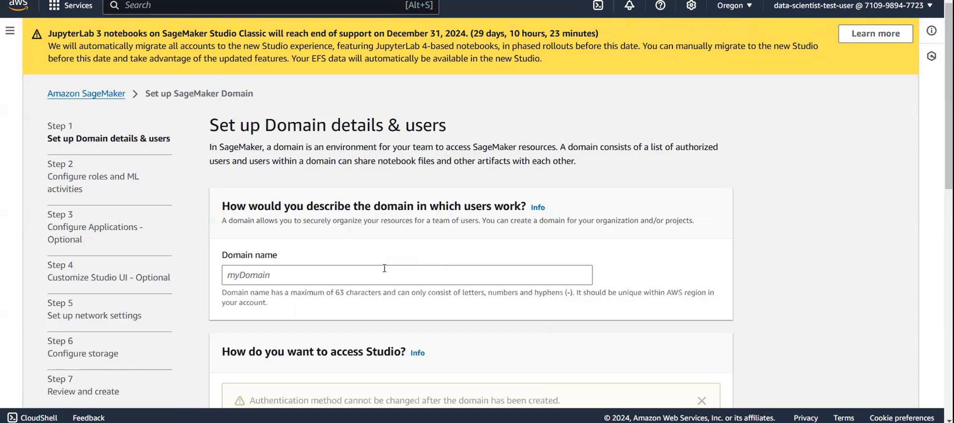
click(384, 268)
text(df)
scroll(384, 268, down, 5)
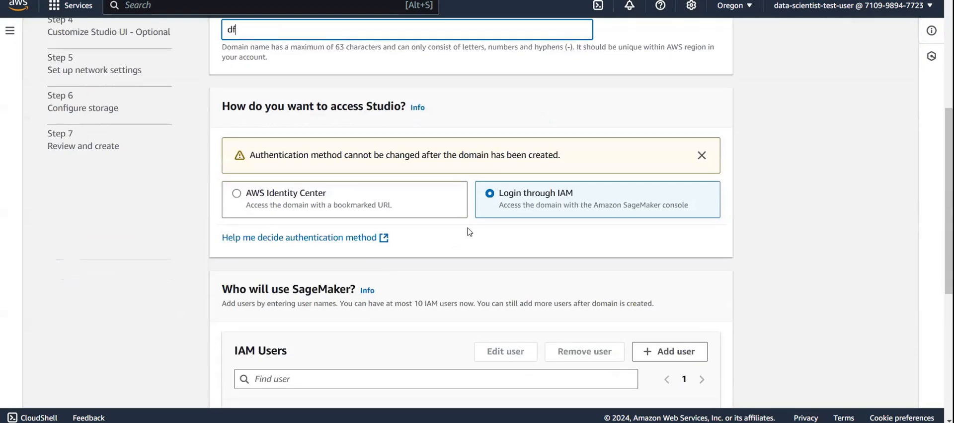
scroll(590, 285, down, 3)
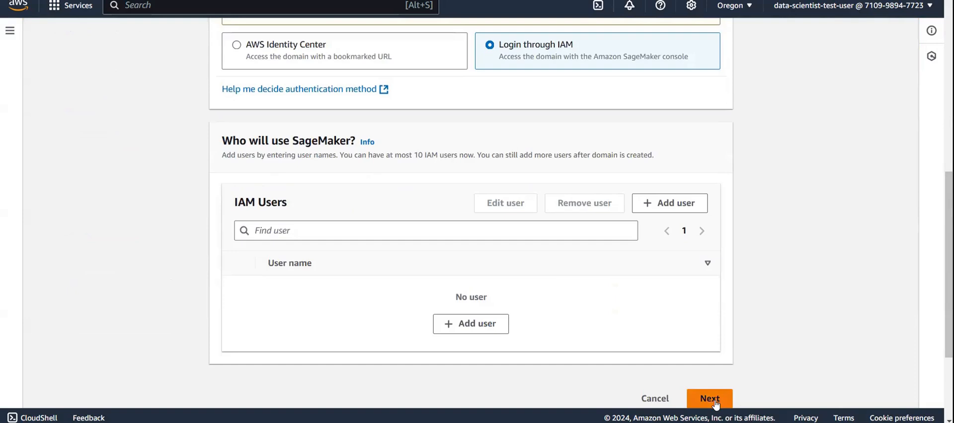
scroll(445, 296, down, 1)
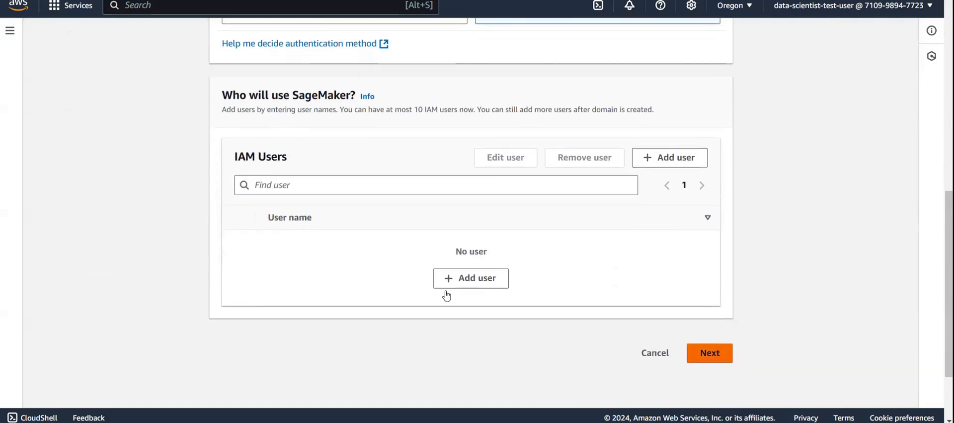
click(716, 354)
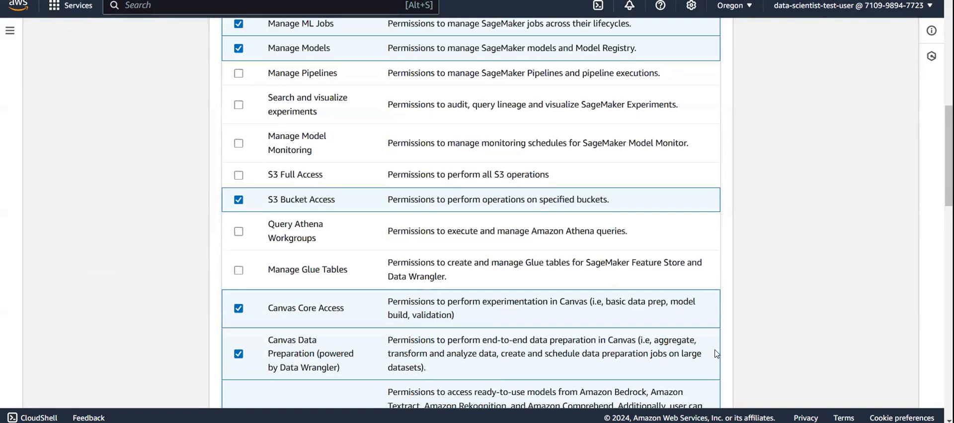
scroll(716, 348, down, 15)
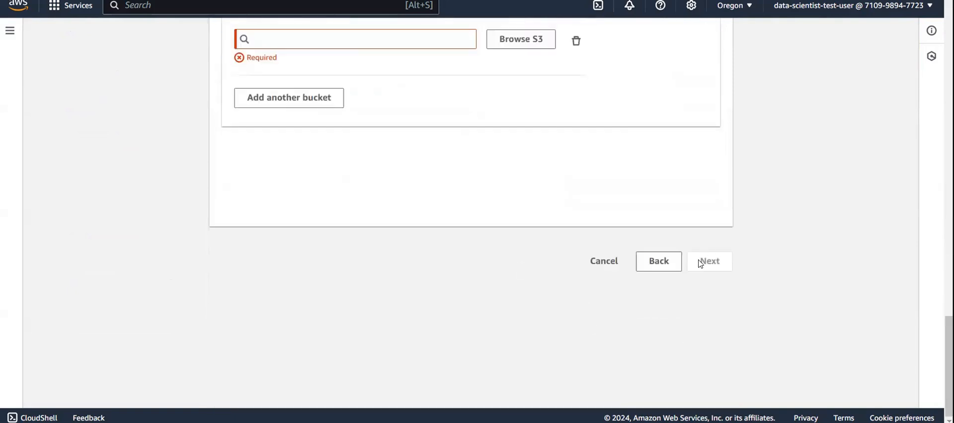
scroll(701, 264, up, 4)
click(399, 243)
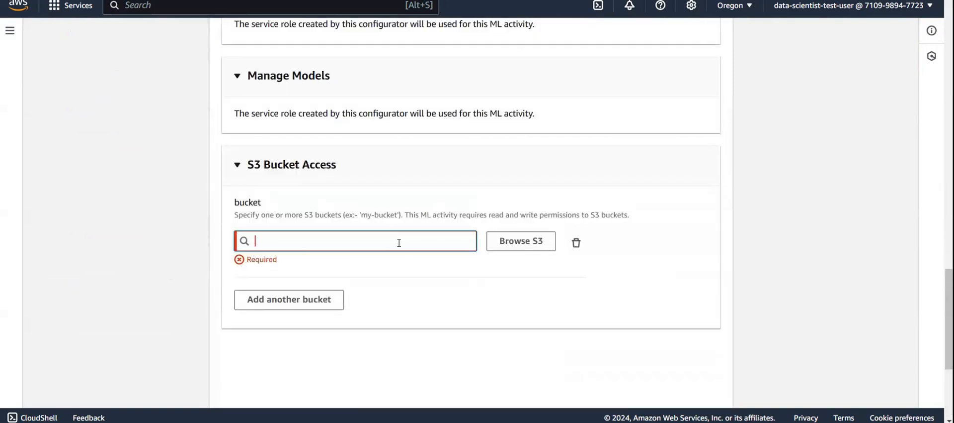
scroll(411, 299, up, 11)
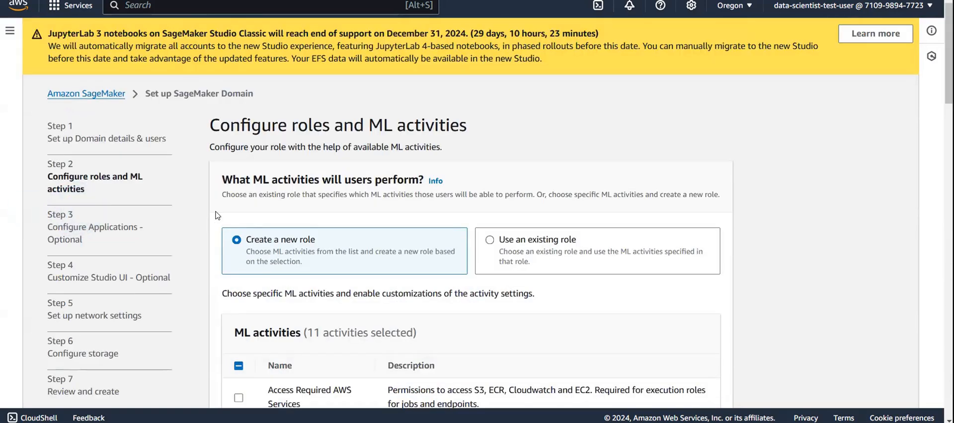
scroll(381, 278, down, 10)
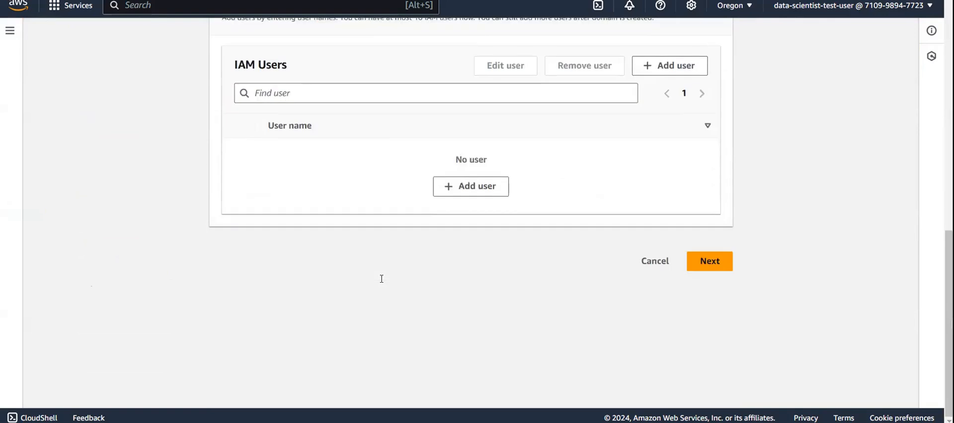
scroll(381, 278, up, 2)
click(478, 264)
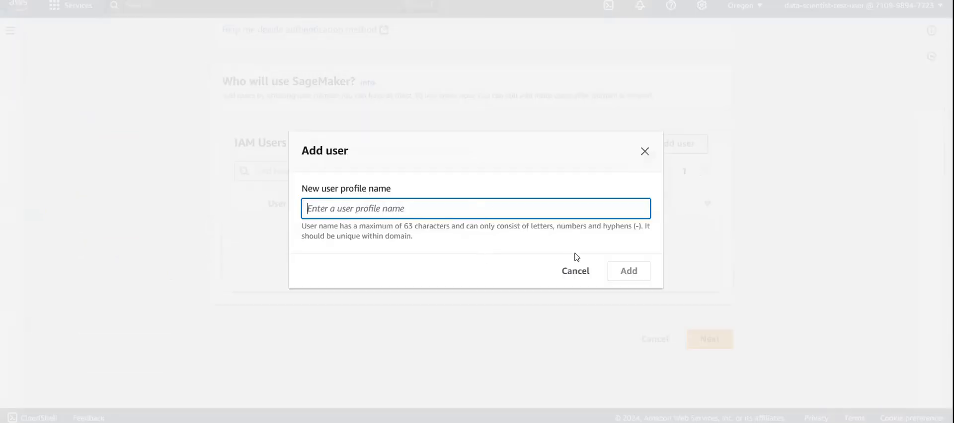
click(573, 271)
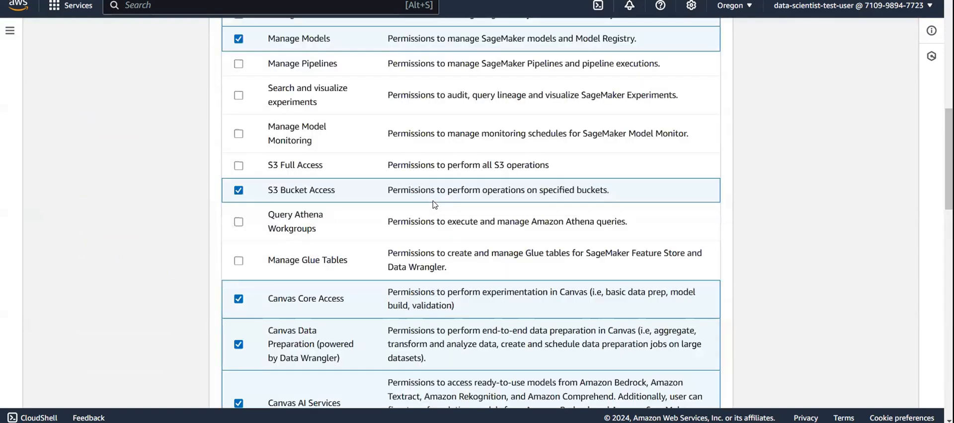
- Use the existing role LabVPC-notebook-role as the domain's default execution role and continue to the application configuration
scroll(434, 201, up, 7)
scroll(510, 230, up, 3)
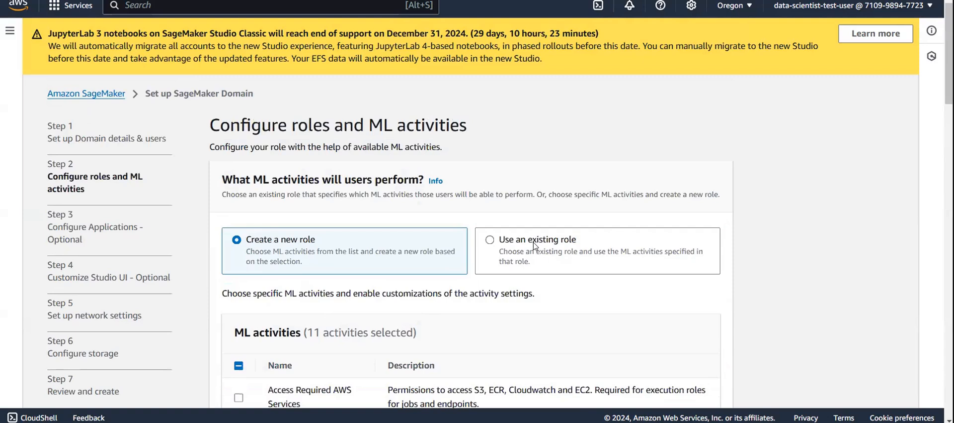
click(534, 245)
scroll(400, 256, down, 3)
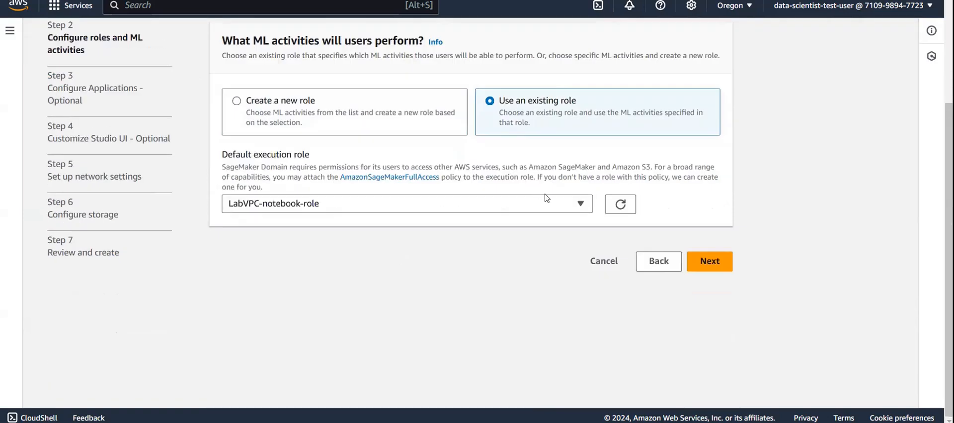
click(701, 263)
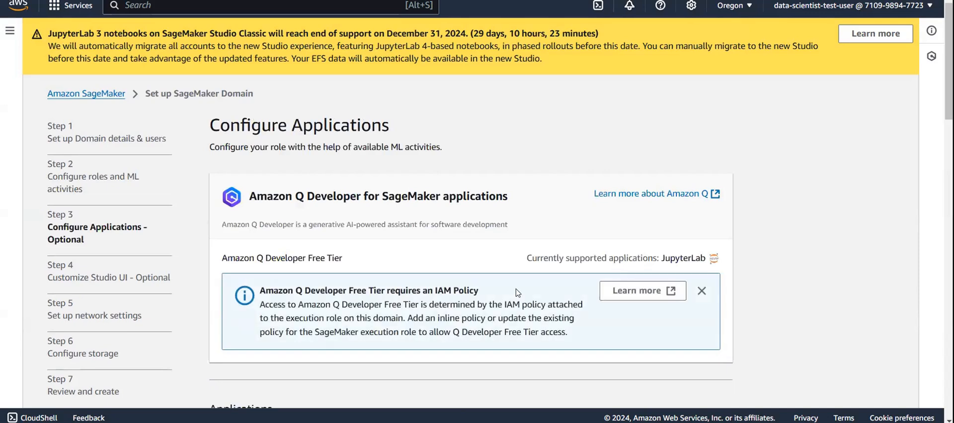
- Examine the permission errors on the Configure Applications page and return to the SageMaker domains list
scroll(517, 293, down, 2)
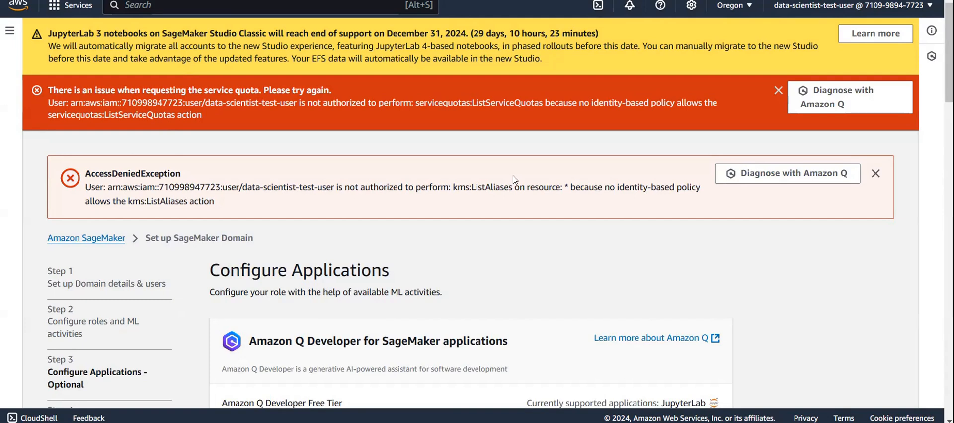
drag(398, 189, 545, 189)
click(546, 189)
scroll(104, 239, left, 5)
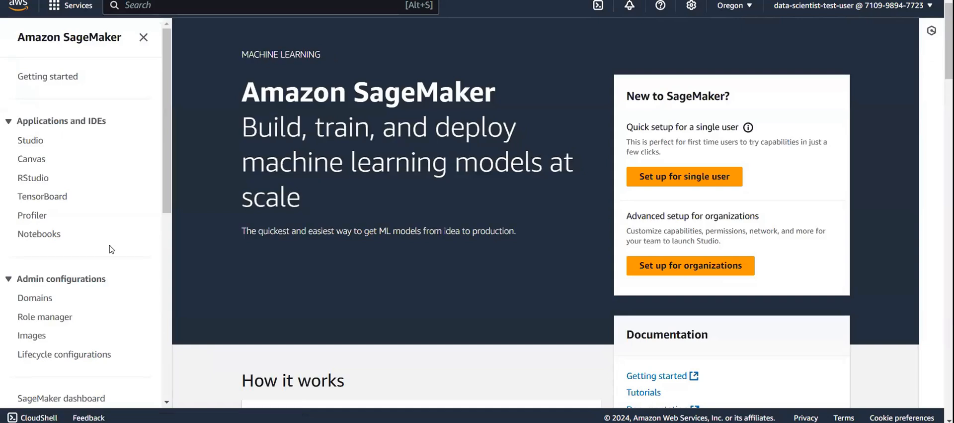
click(28, 304)
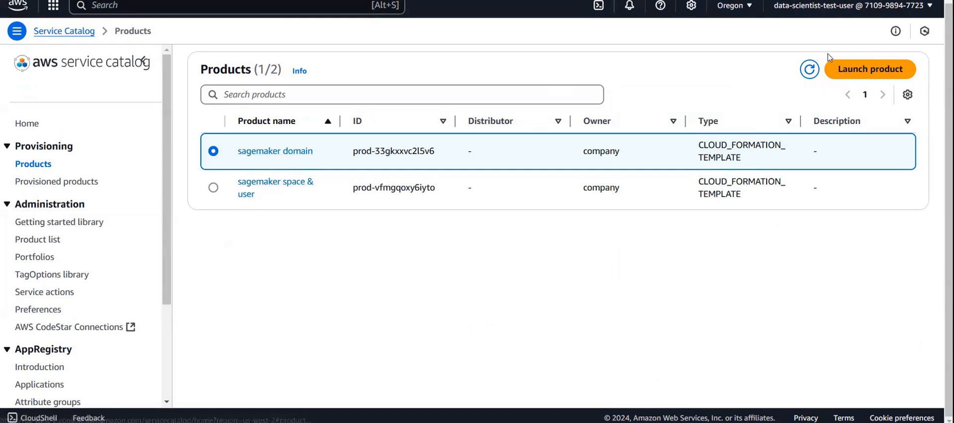
- Start launching the sagemaker domain product from Service Catalog with a generated provisioned product name
click(853, 73)
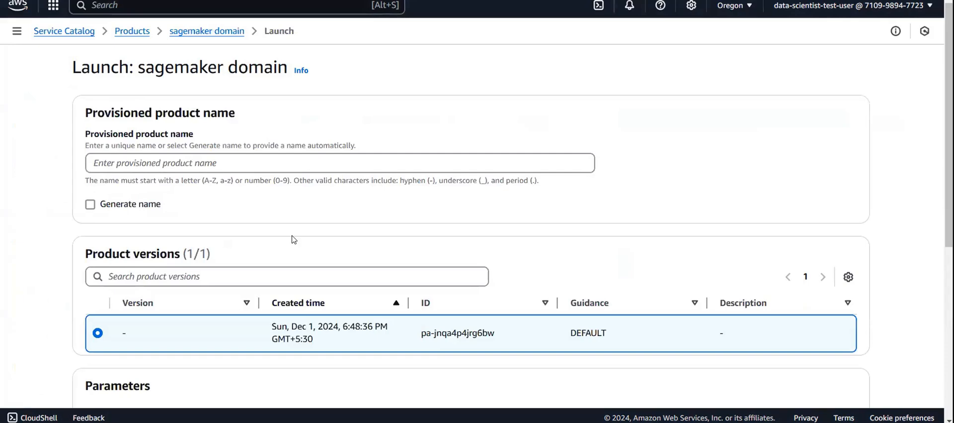
scroll(292, 239, down, 1)
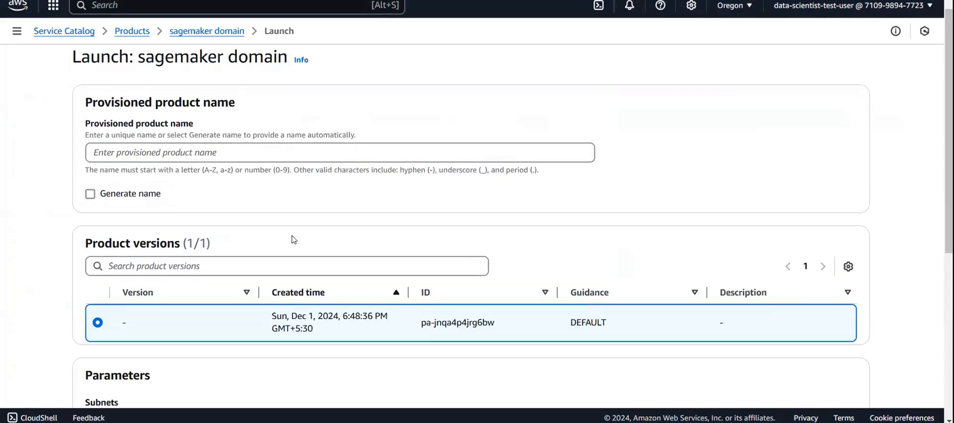
click(91, 193)
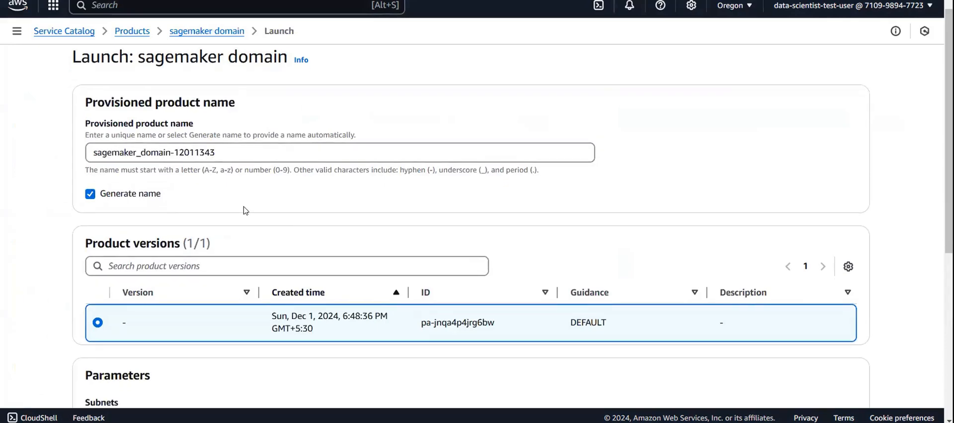
- Find the VPC service from the launch form and open its list of VPCs in a separate browser tab
scroll(245, 207, down, 5)
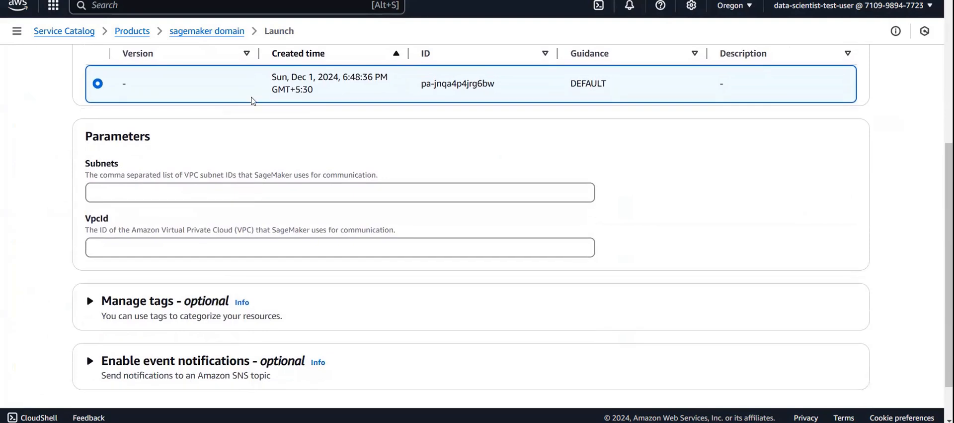
click(184, 5)
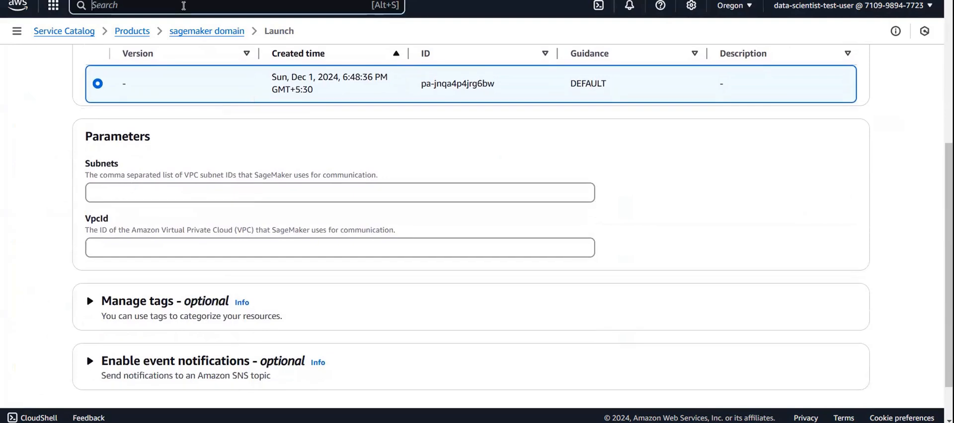
text(vpc)
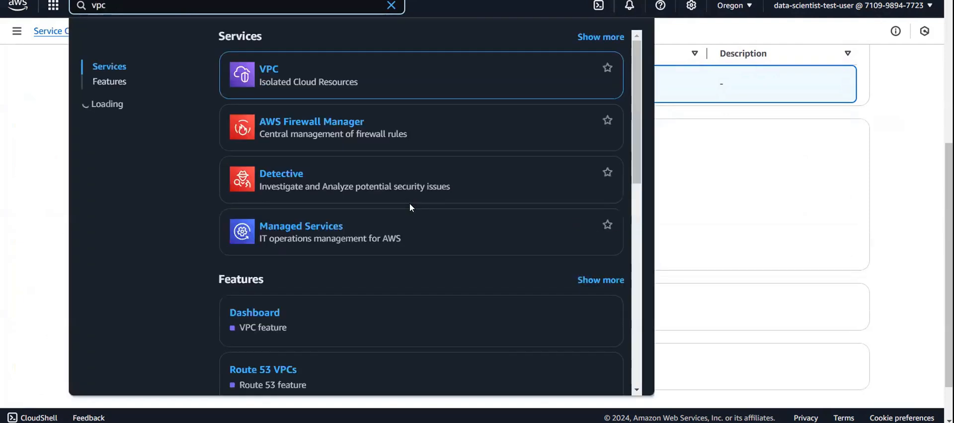
click(392, 7)
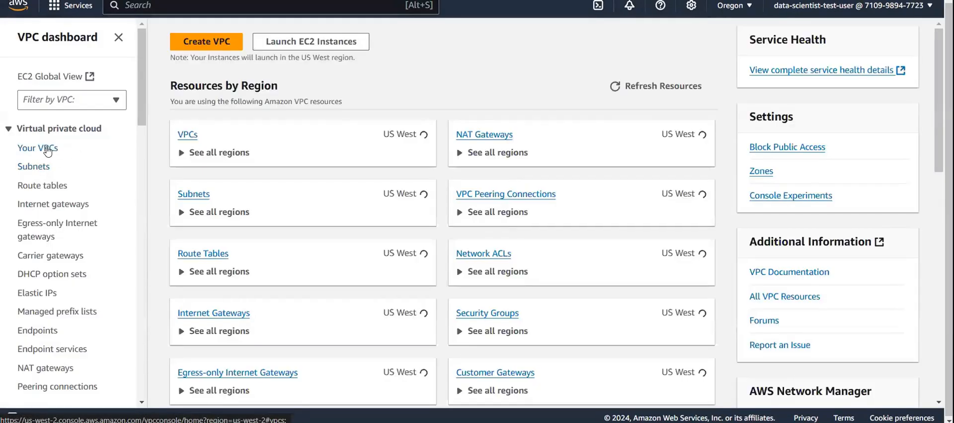
click(42, 151)
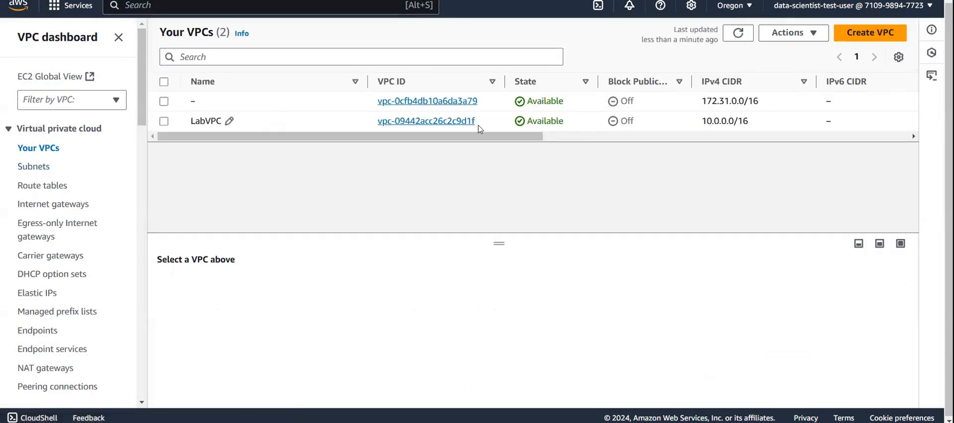
- Copy LabVPC's ID vpc-09442acc26c2c9d1f into the VpcId parameter of the product launch form
drag(476, 121, 373, 124)
key(ctrl+c)
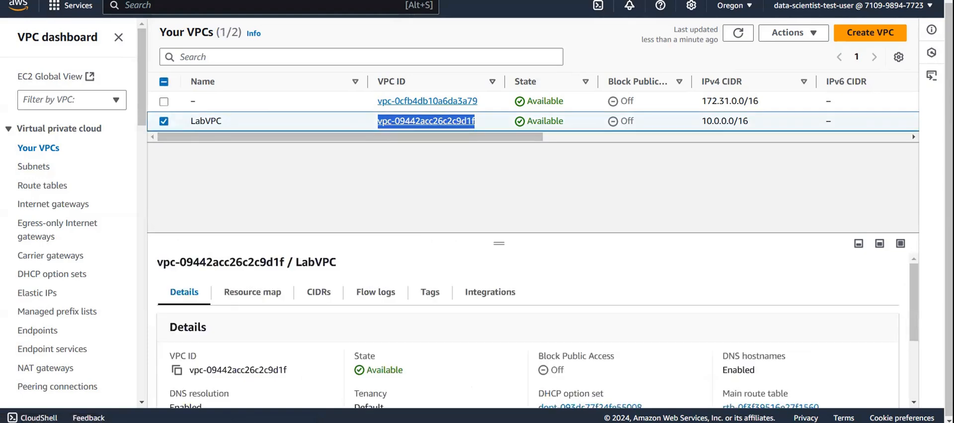
click(214, 1)
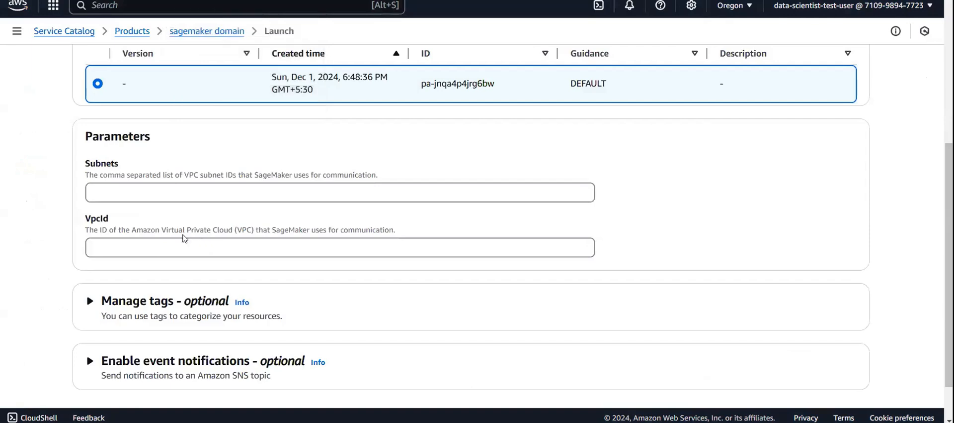
click(158, 241)
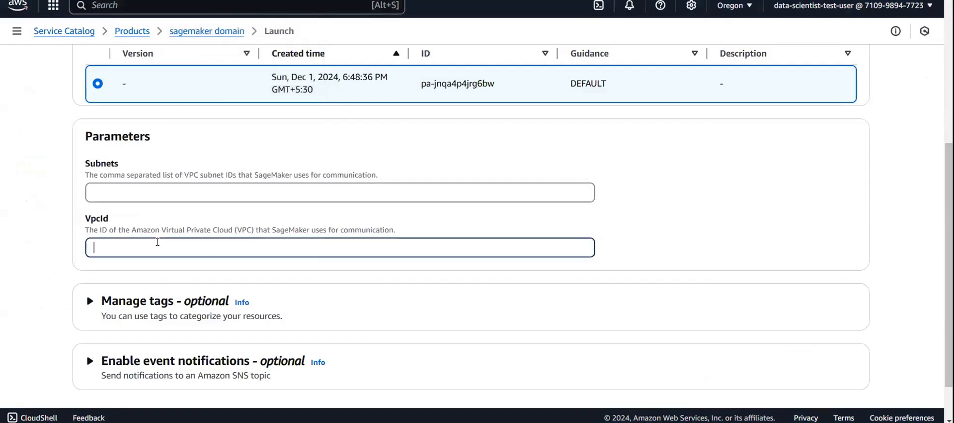
key(ctrl+v)
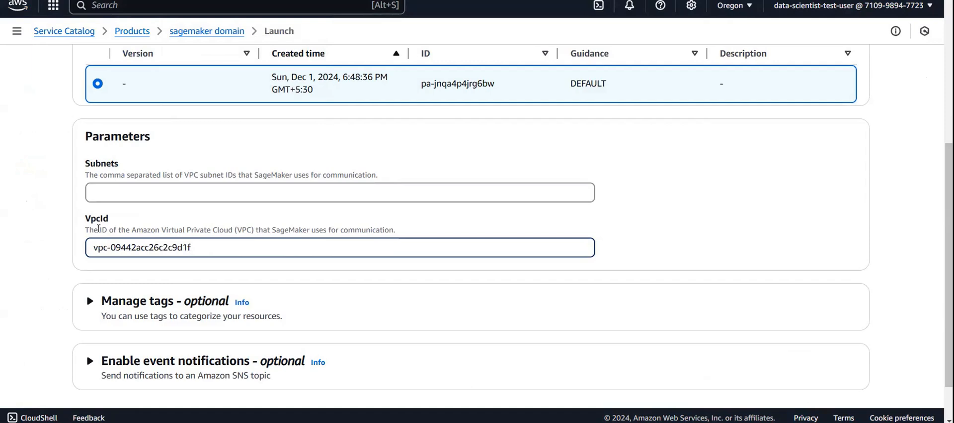
- Open the subnets list in the VPC console and sort it by name
click(108, 184)
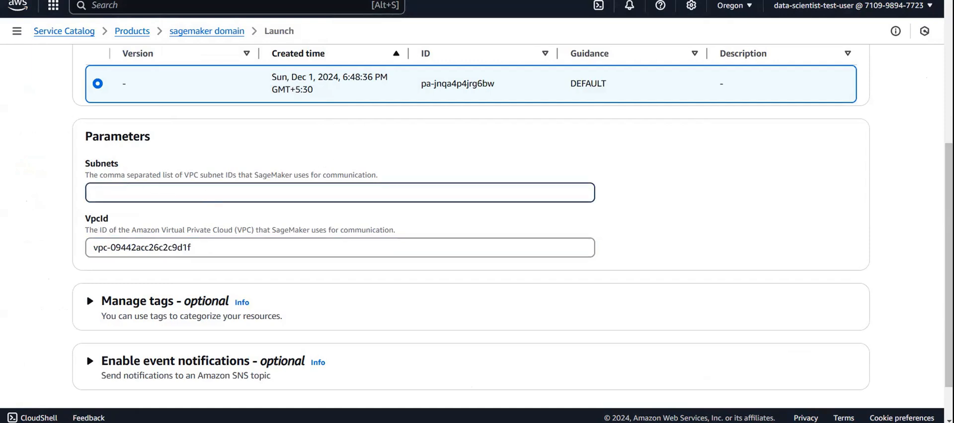
key(ctrl+Tab)
click(31, 167)
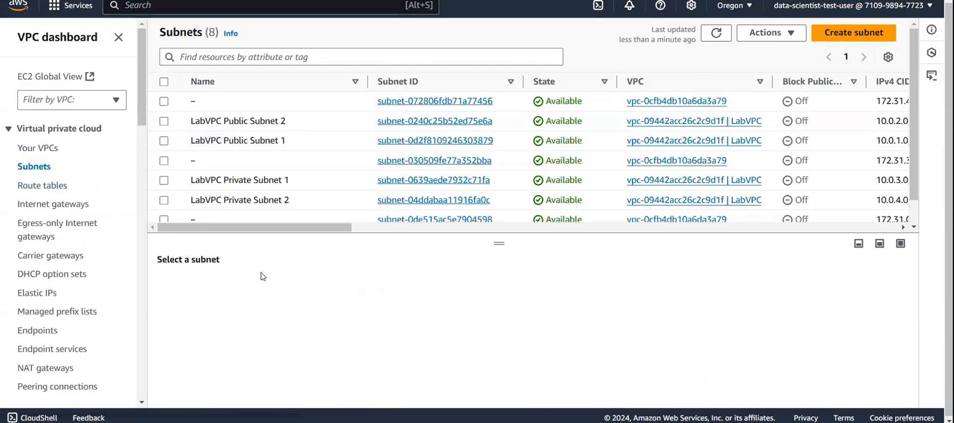
click(293, 84)
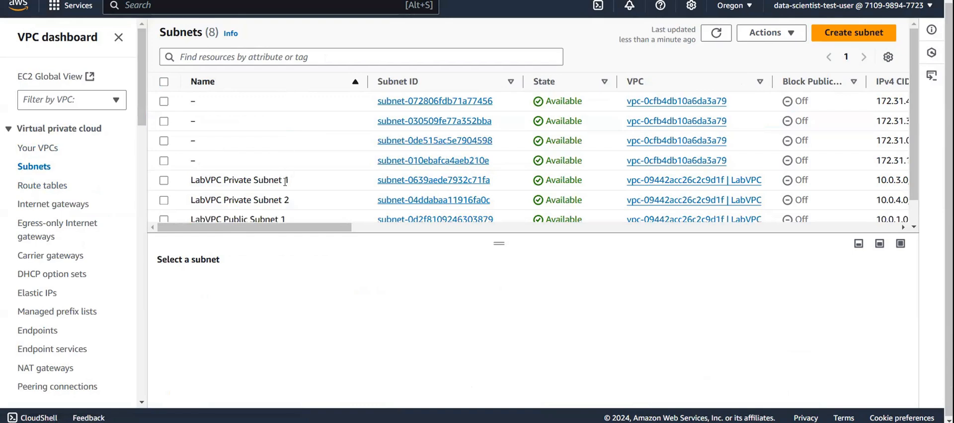
- Copy LabVPC Private Subnet 1's ID subnet-0639aede7932c71fa into the Subnets parameter and remove the leading whitespace
drag(502, 182, 365, 183)
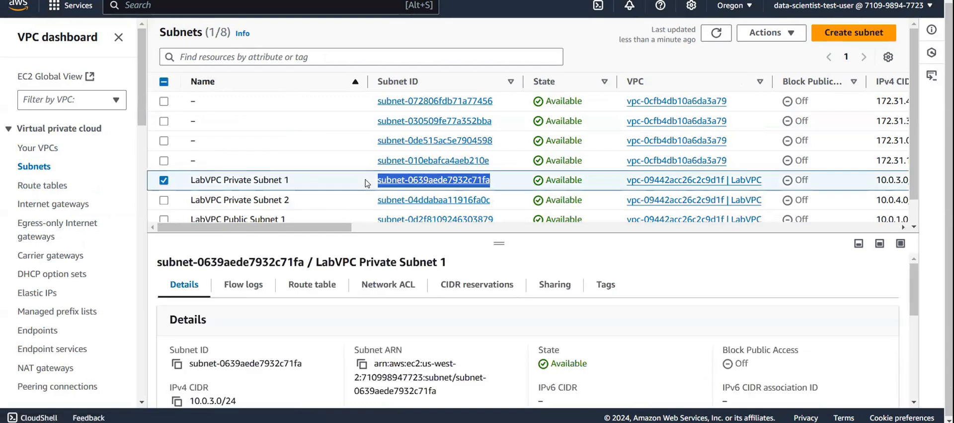
key(ctrl+c)
key(alt+Tab)
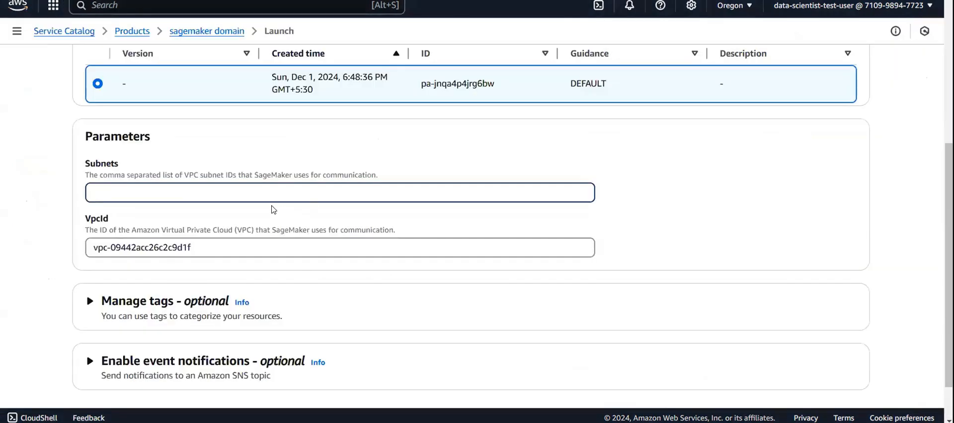
key(ctrl+v)
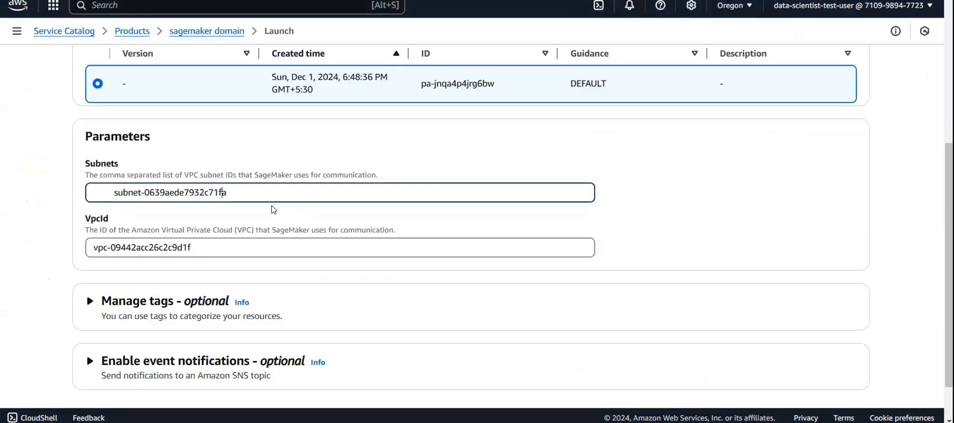
key(BackSpace)
key(BackSpace)
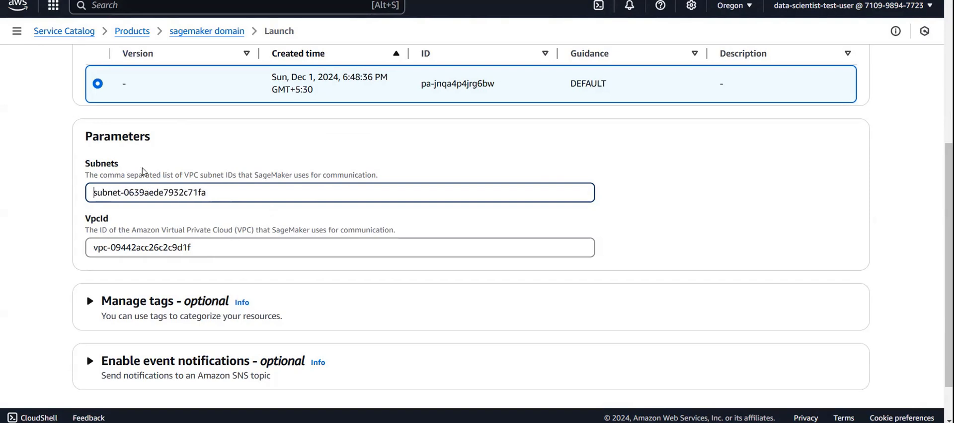
- Launch the sagemaker domain product and view the provisioned product's events
scroll(360, 243, down, 1)
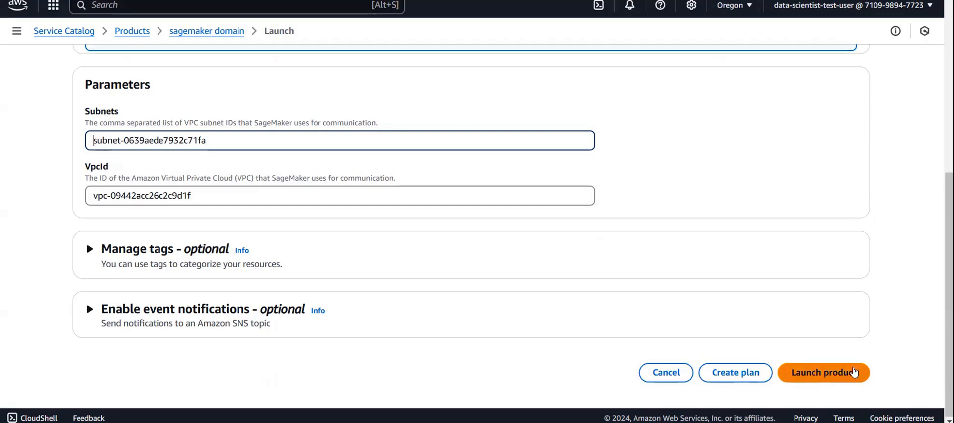
click(854, 371)
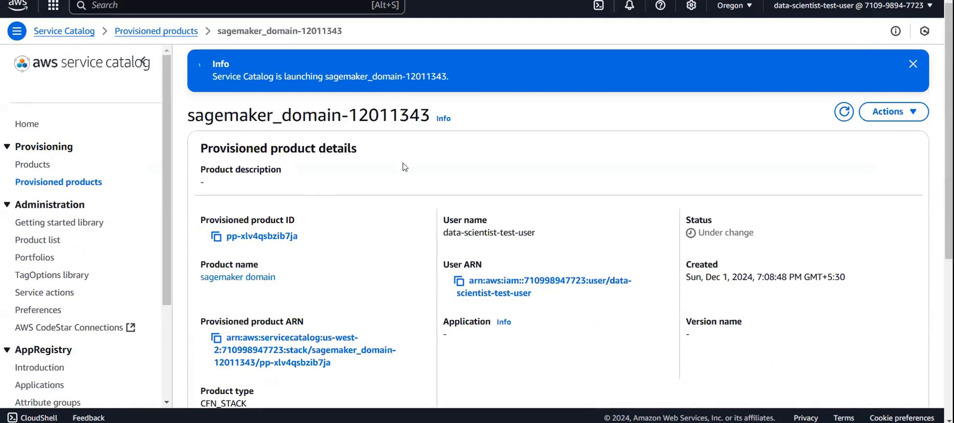
scroll(402, 239, down, 5)
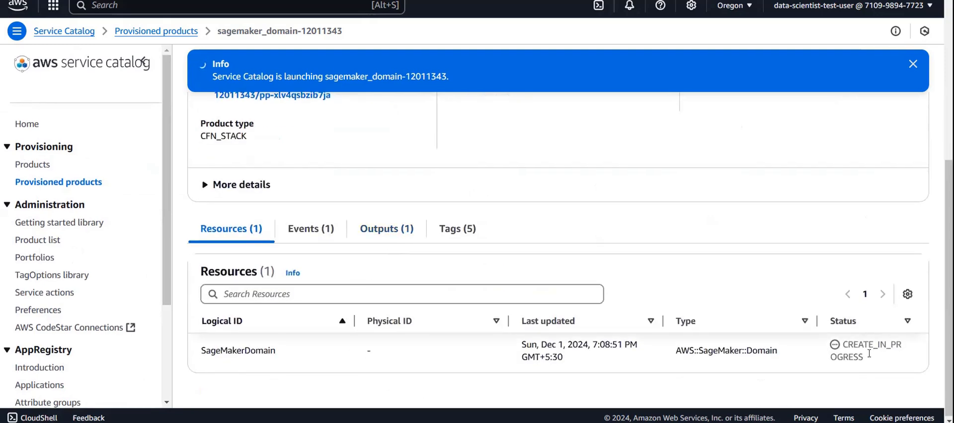
click(307, 231)
scroll(540, 318, down, 5)
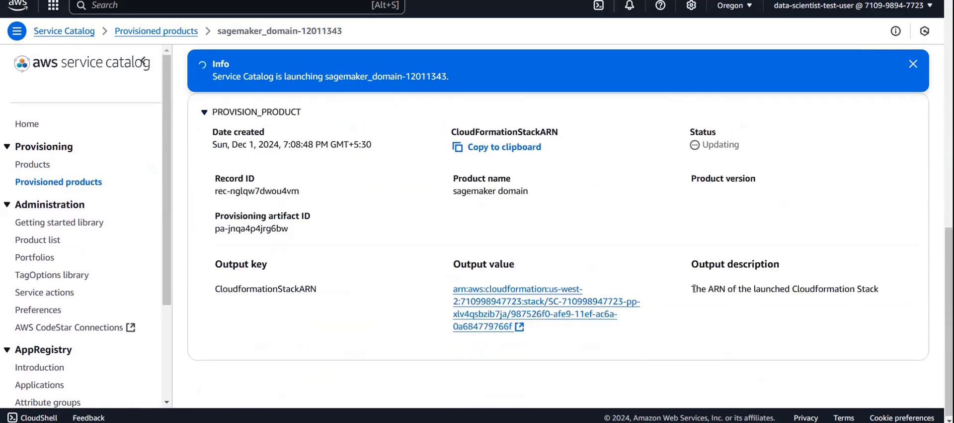
scroll(694, 288, up, 4)
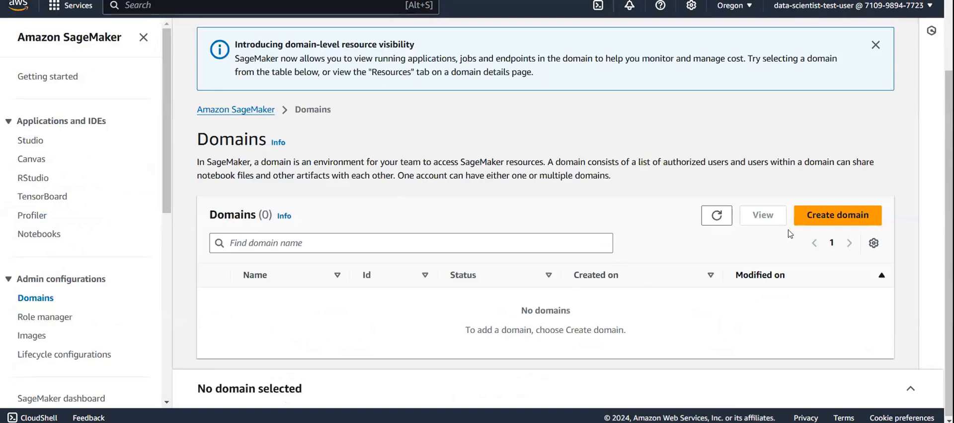
- Refresh the SageMaker domains list to check for the new domain, and return to the provisioned product's events
click(721, 221)
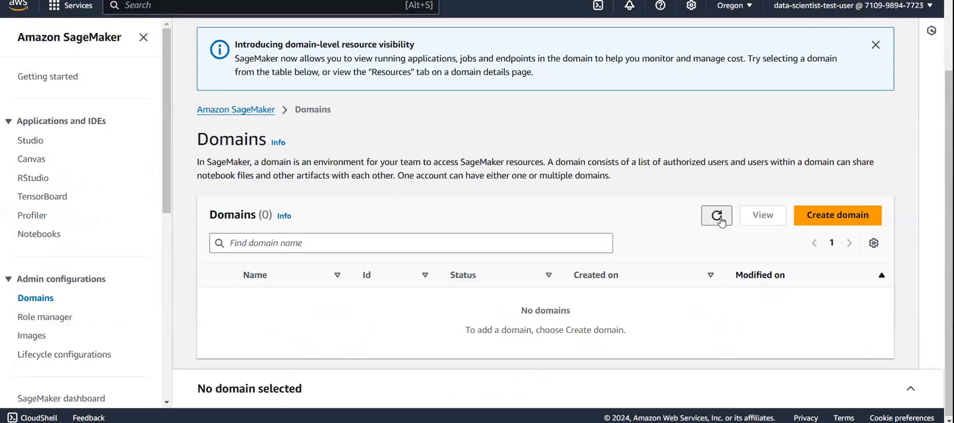
triple_click(721, 217)
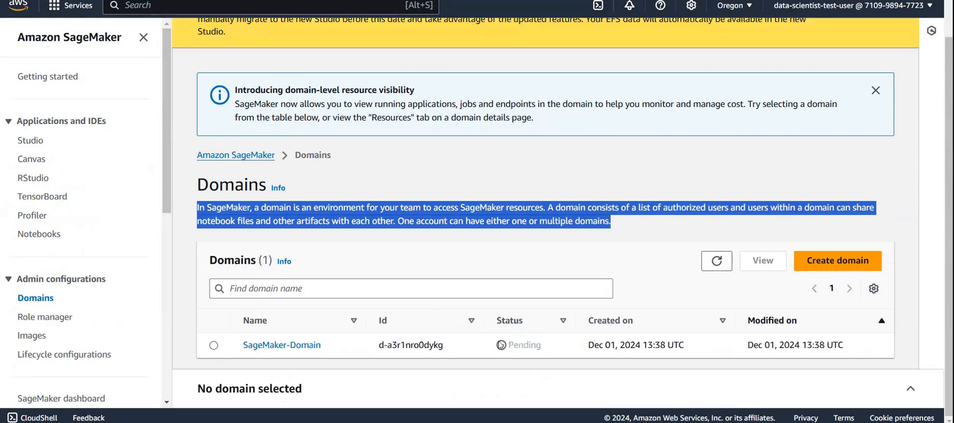
click(532, 217)
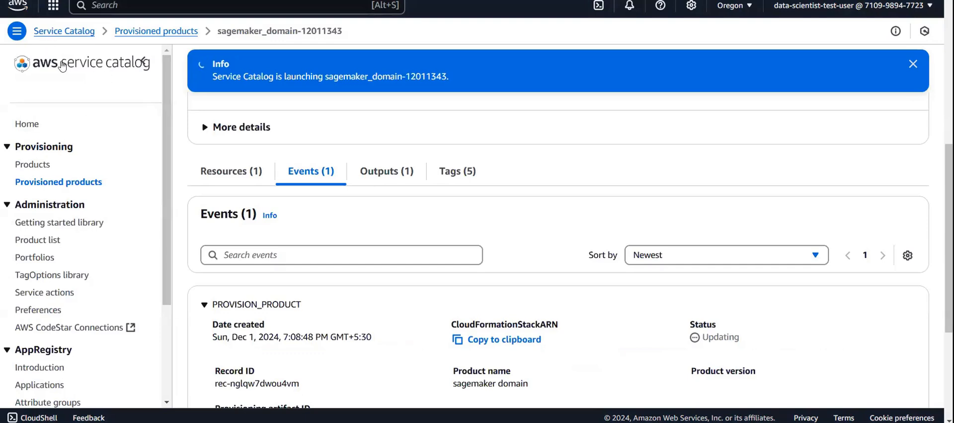
scroll(305, 156, down, 1)
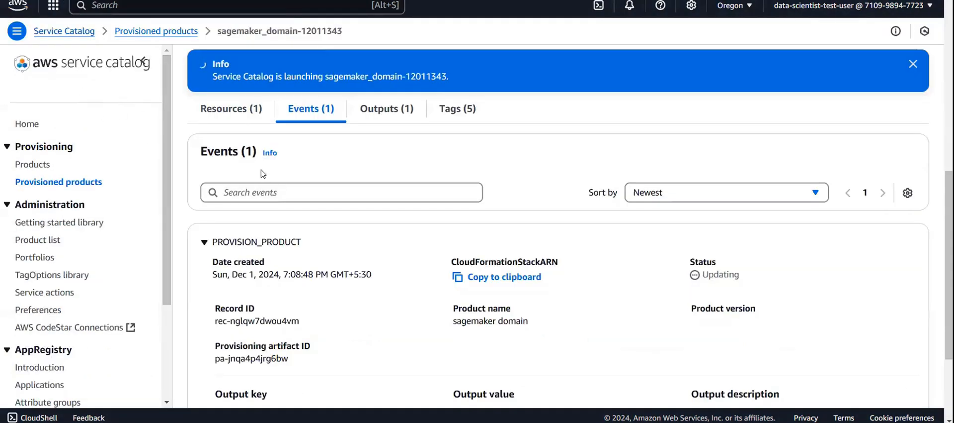
- Examine the sagemaker domain provisioned product's details and its PROVISION_PRODUCT event to follow the launch status
scroll(204, 150, up, 7)
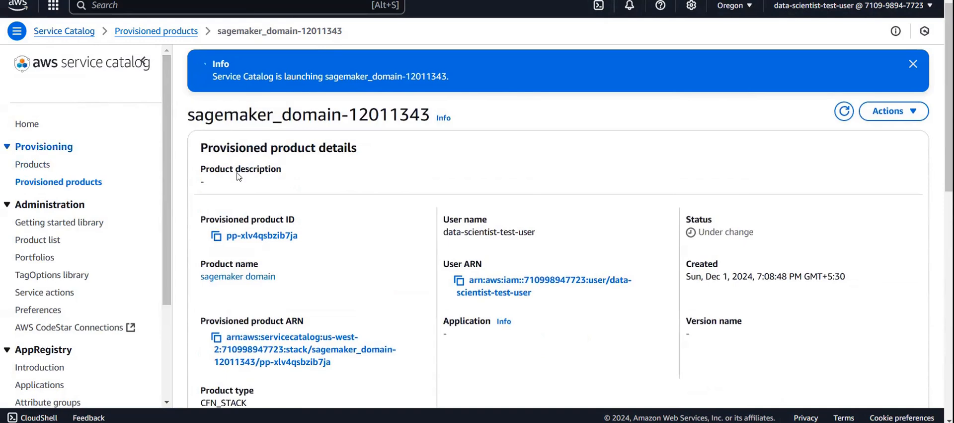
scroll(365, 250, down, 10)
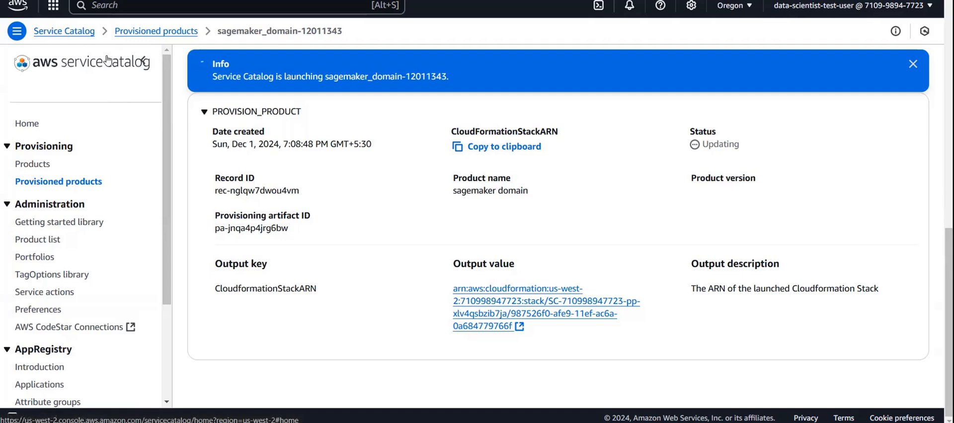
scroll(338, 179, up, 4)
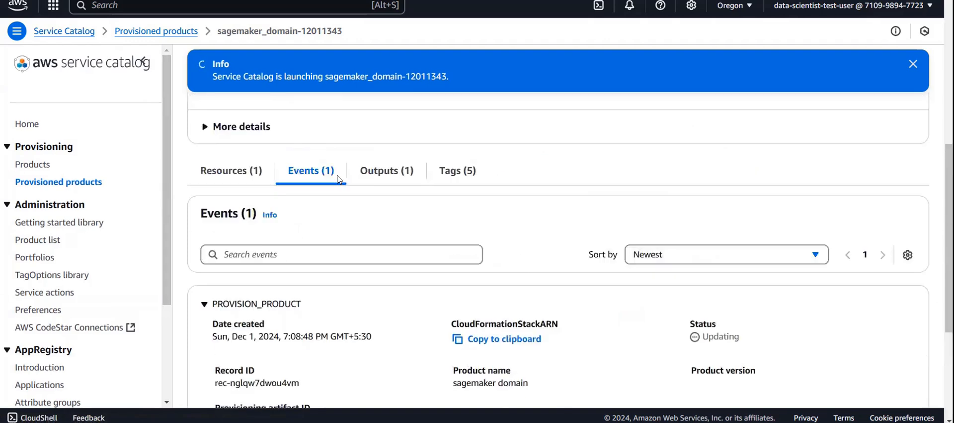
scroll(328, 179, up, 3)
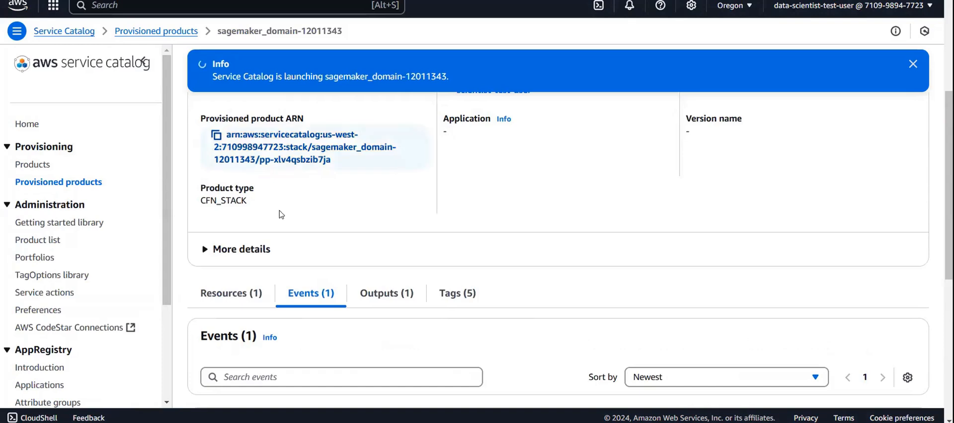
scroll(306, 214, down, 6)
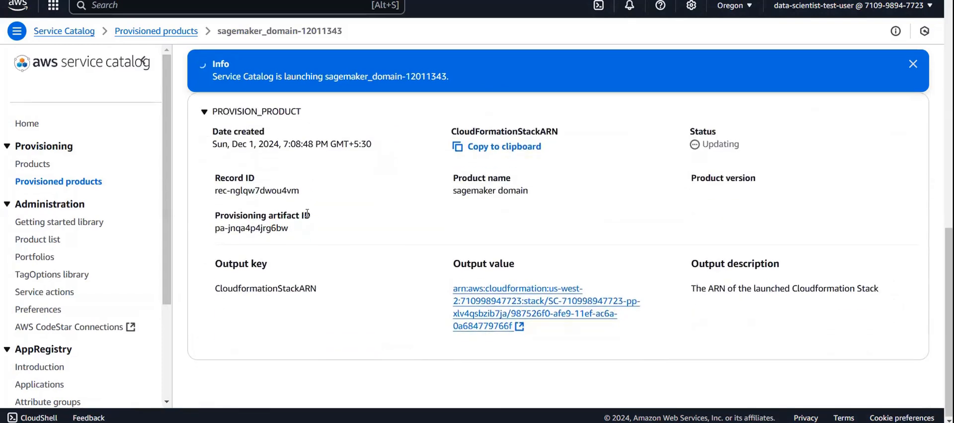
scroll(307, 213, up, 10)
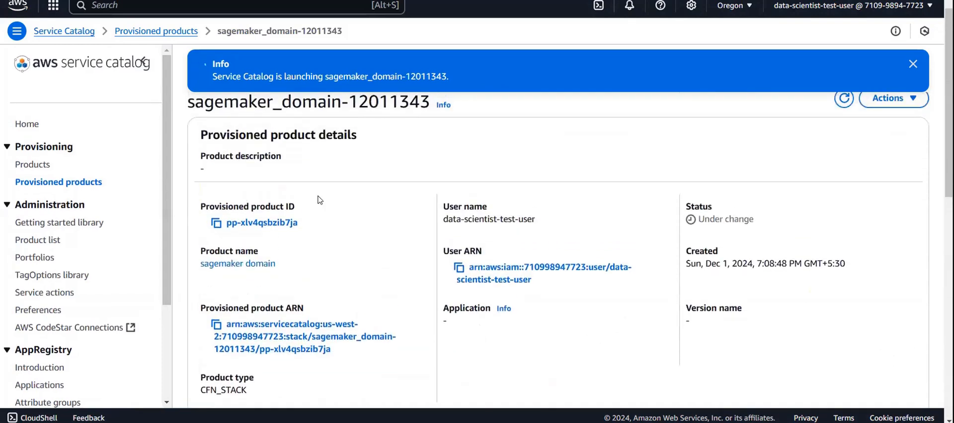
scroll(319, 200, up, 1)
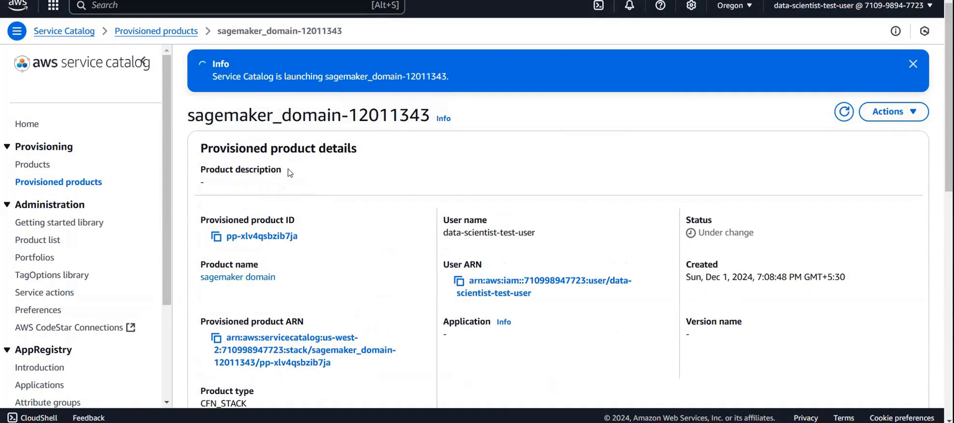
scroll(290, 171, down, 6)
scroll(289, 171, down, 2)
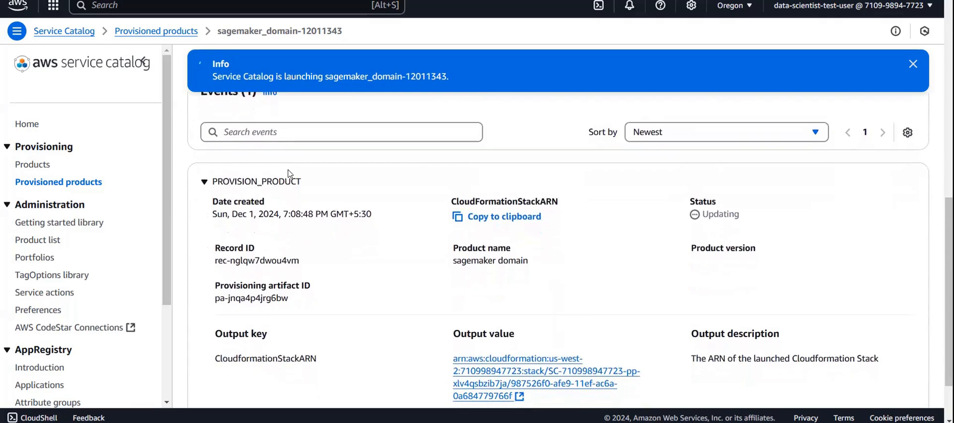
scroll(288, 170, up, 8)
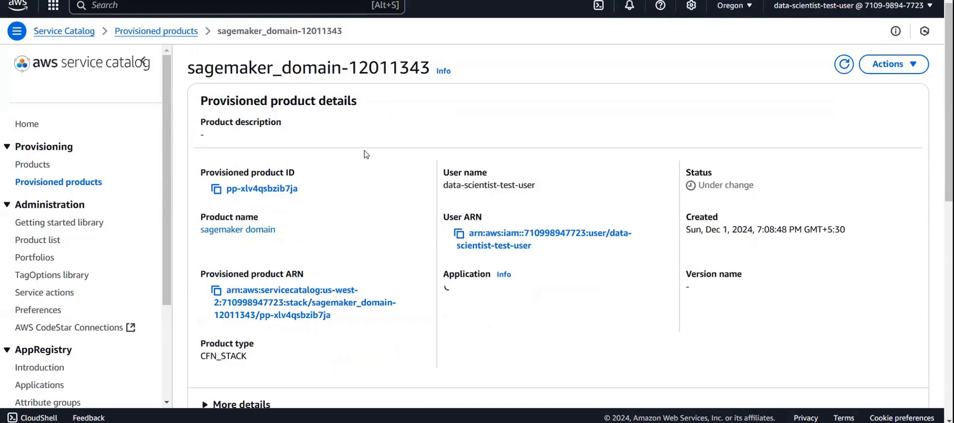
scroll(375, 172, down, 2)
scroll(375, 174, down, 7)
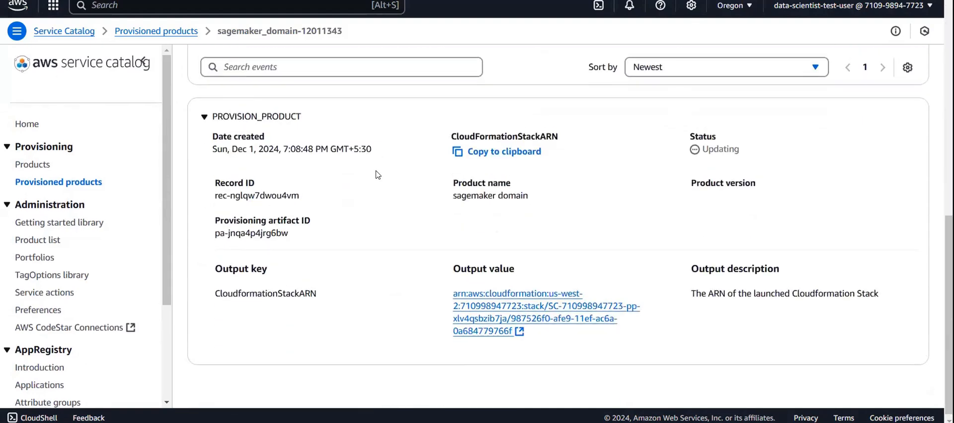
scroll(376, 174, up, 7)
scroll(376, 174, up, 2)
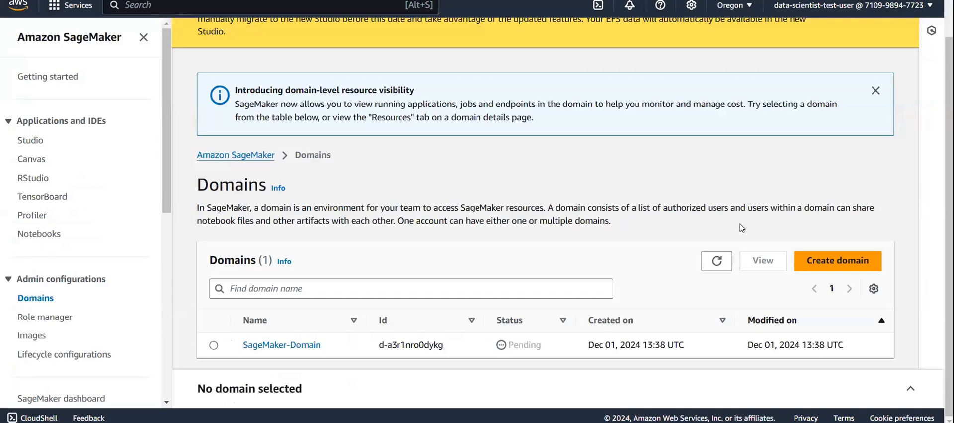
- Refresh the SageMaker domains list to check the new domain's status, and review the provisioned product's events again
click(717, 260)
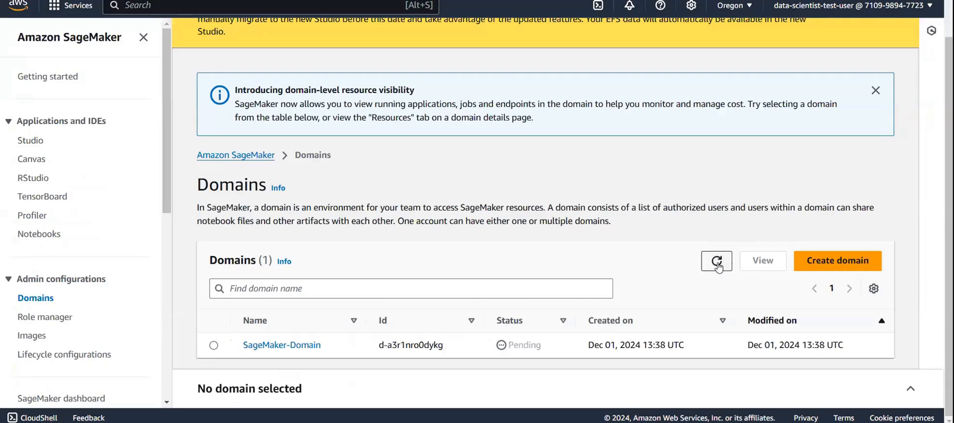
click(719, 266)
click(719, 266)
click(719, 266)
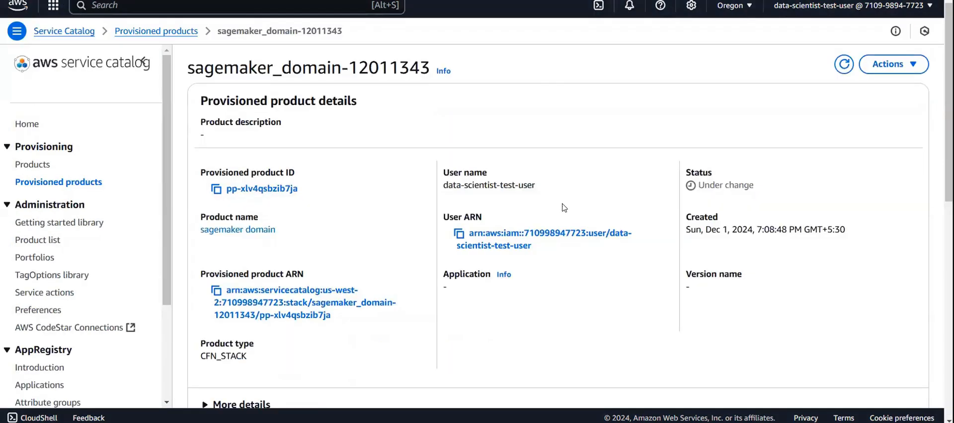
scroll(564, 207, down, 6)
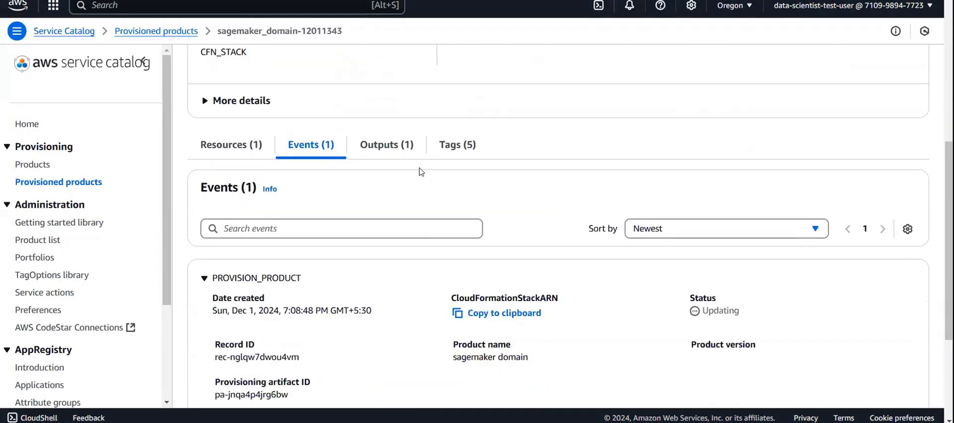
scroll(341, 224, down, 1)
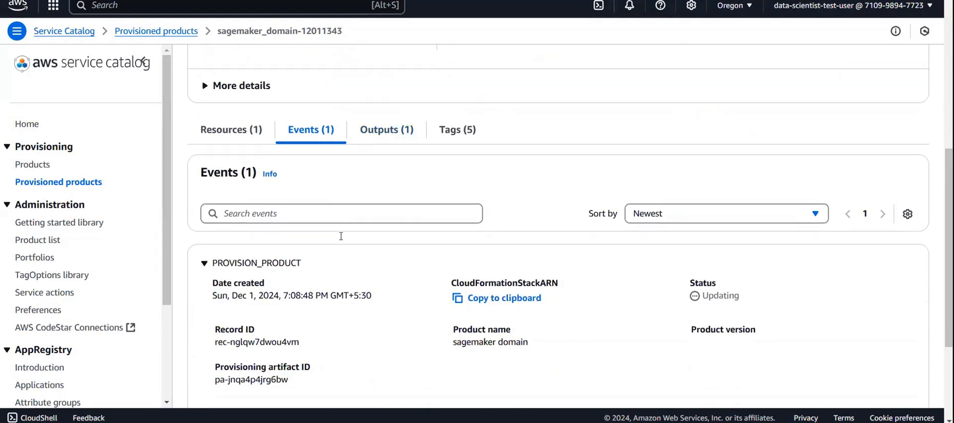
scroll(229, 307, up, 7)
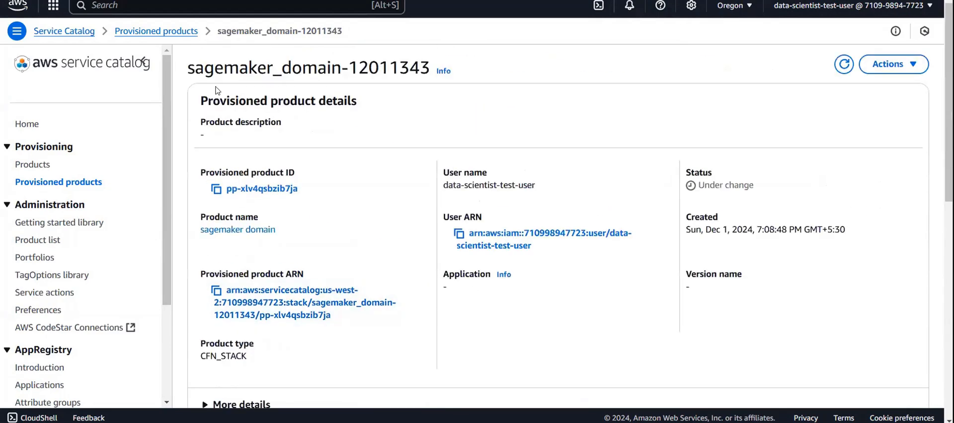
- Reopen sagemaker_domain-12011343 from the provisioned products list and copy the SageMakerDomain resource's physical ID d-a3r1nro0dykg
click(49, 182)
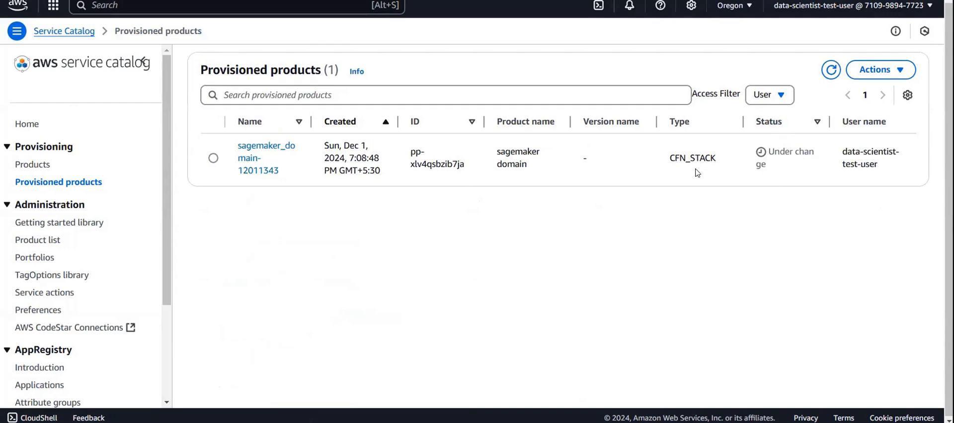
click(246, 149)
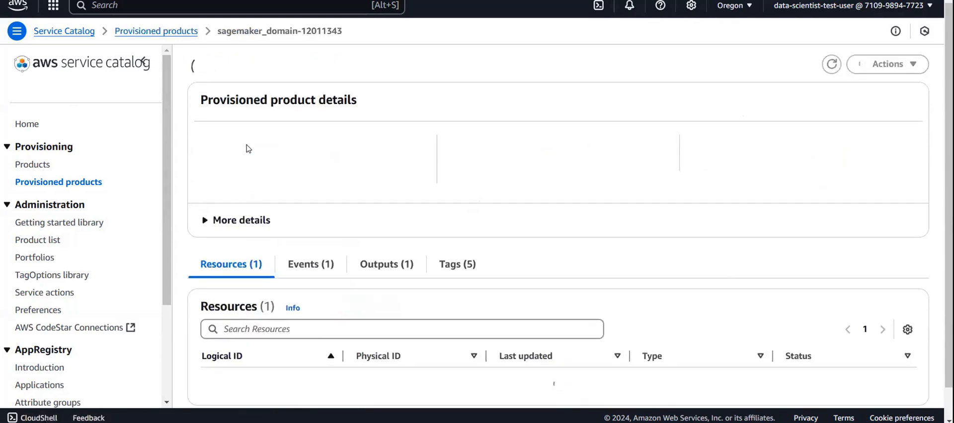
scroll(248, 148, down, 3)
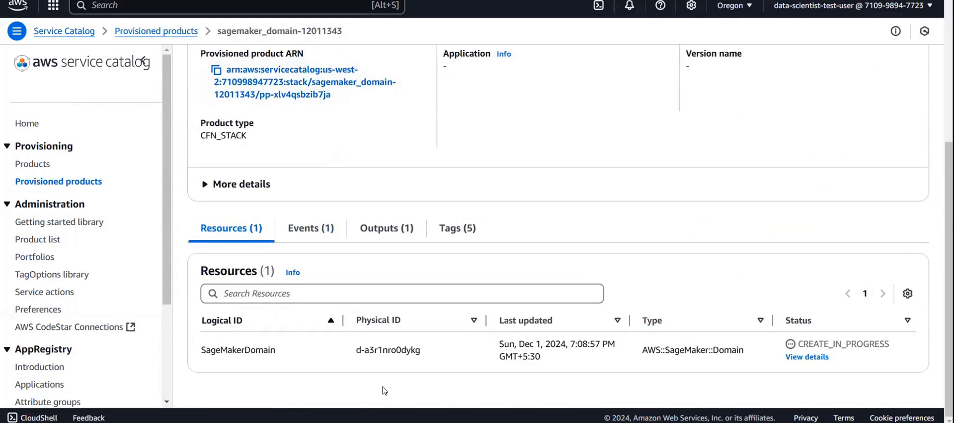
drag(356, 354, 421, 351)
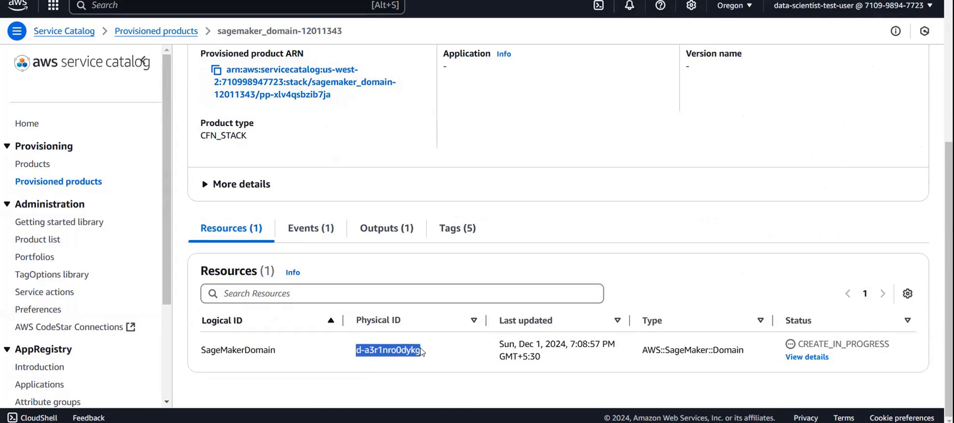
key(ctrl+c)
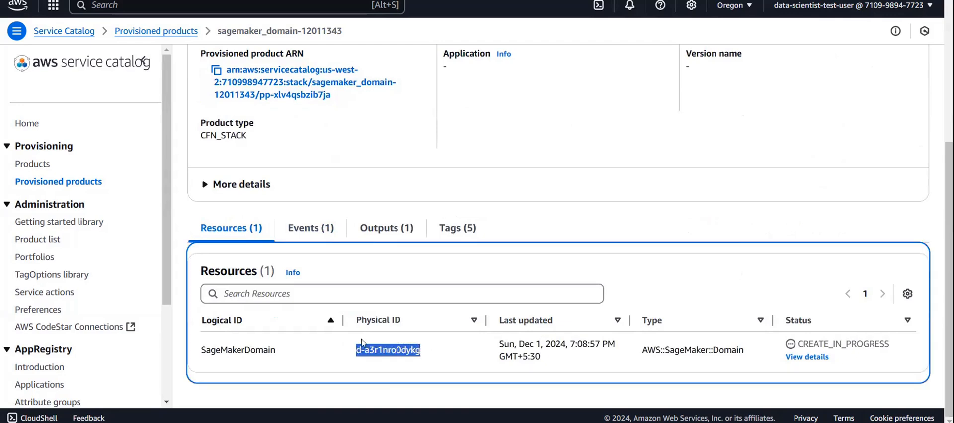
- Review the provisioned product's details and resource status, and copy the domain's physical ID d-a3r1nro0dykg again
scroll(325, 245, up, 5)
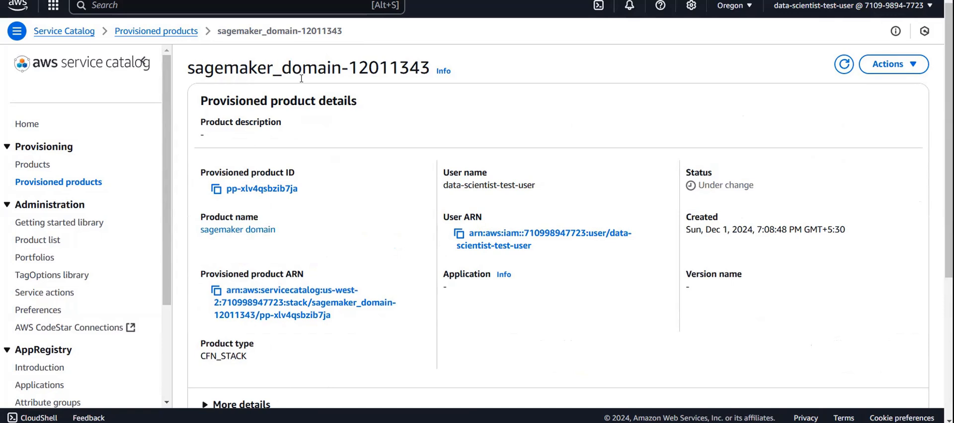
scroll(302, 78, down, 4)
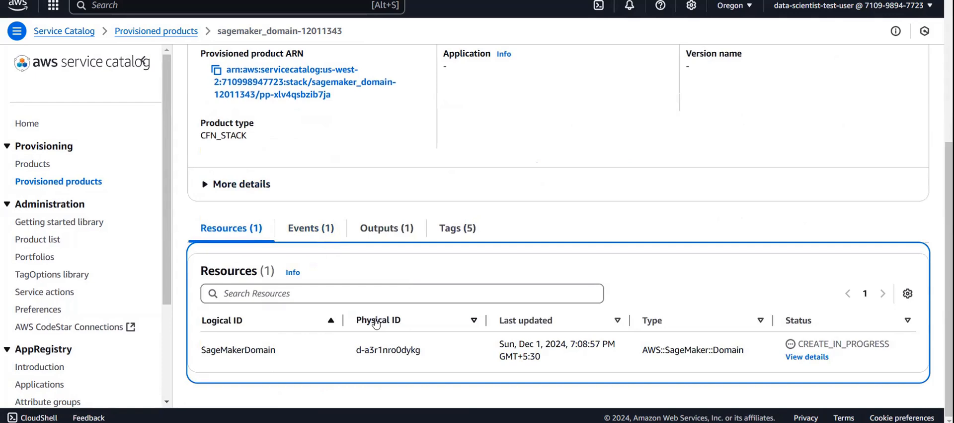
scroll(394, 350, up, 4)
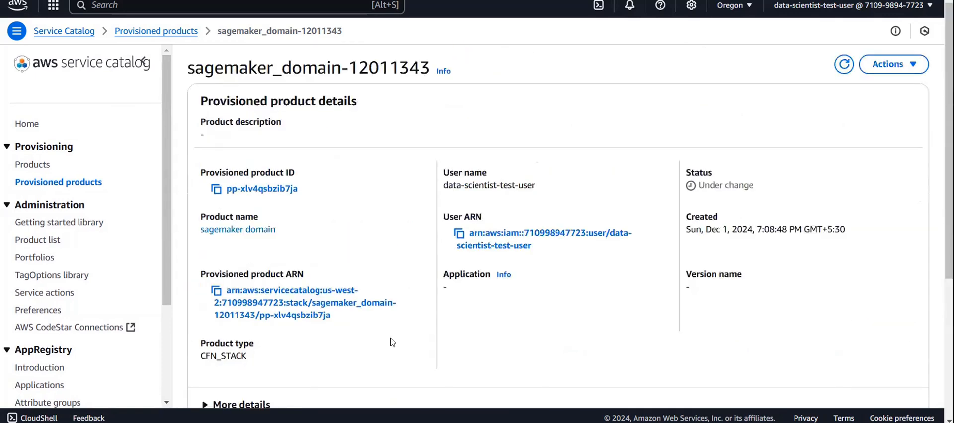
scroll(355, 230, down, 1)
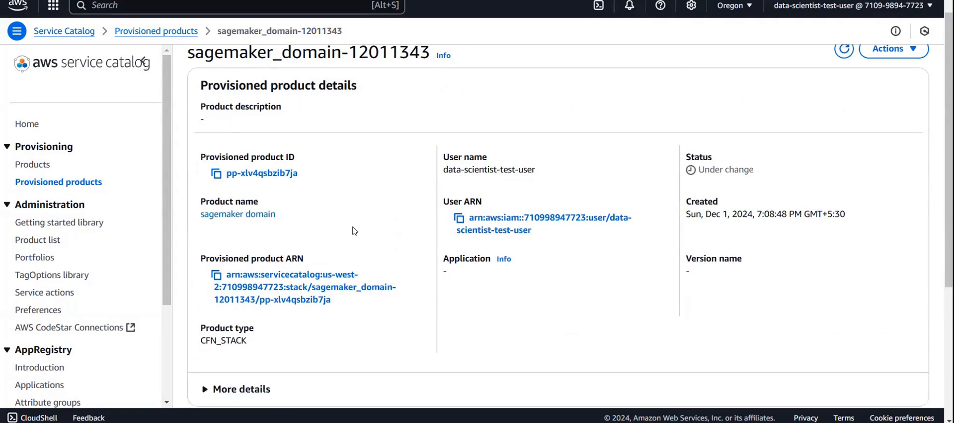
scroll(355, 230, down, 4)
scroll(417, 251, up, 4)
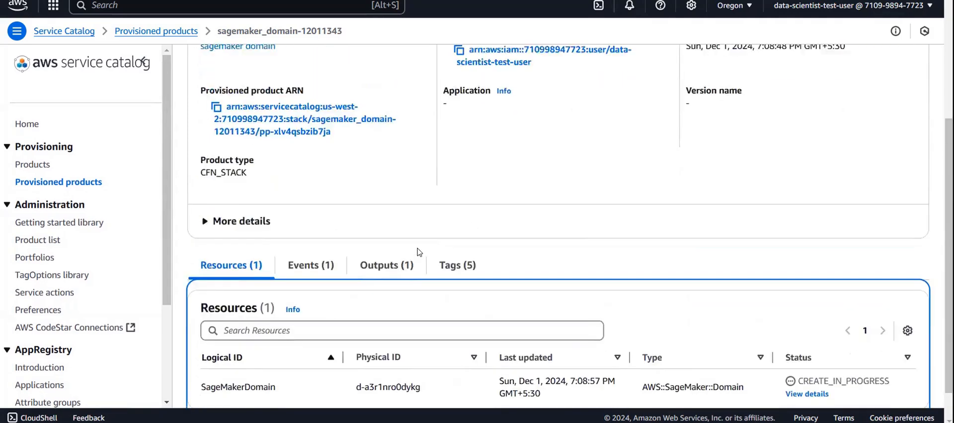
scroll(367, 211, down, 4)
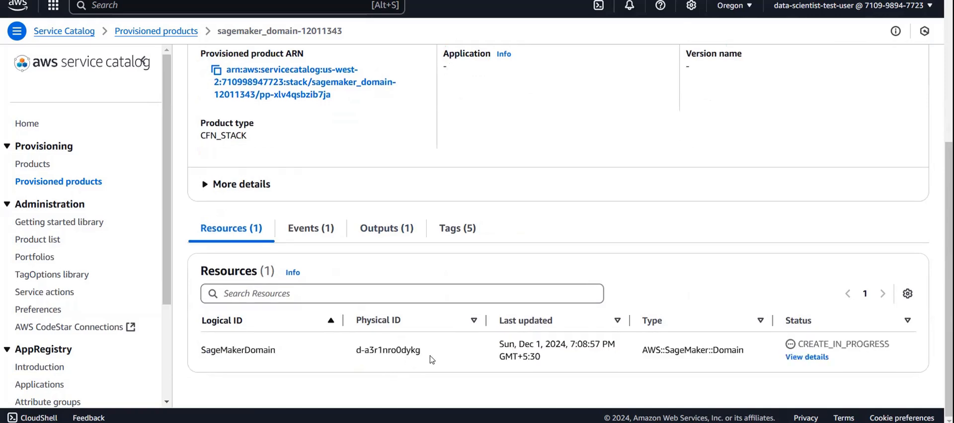
drag(421, 354, 332, 355)
key(ctrl+c)
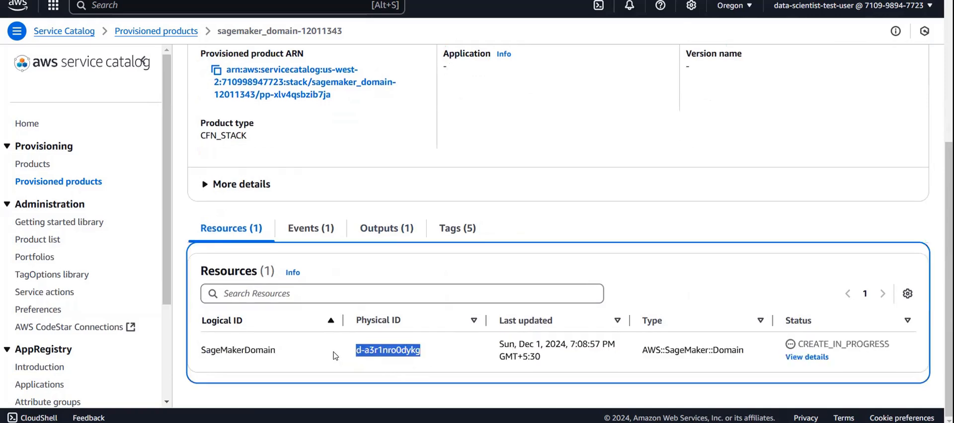
- Refresh the provisioned product's details and find the sagemaker space & user product in the Service Catalog products list
scroll(334, 355, up, 5)
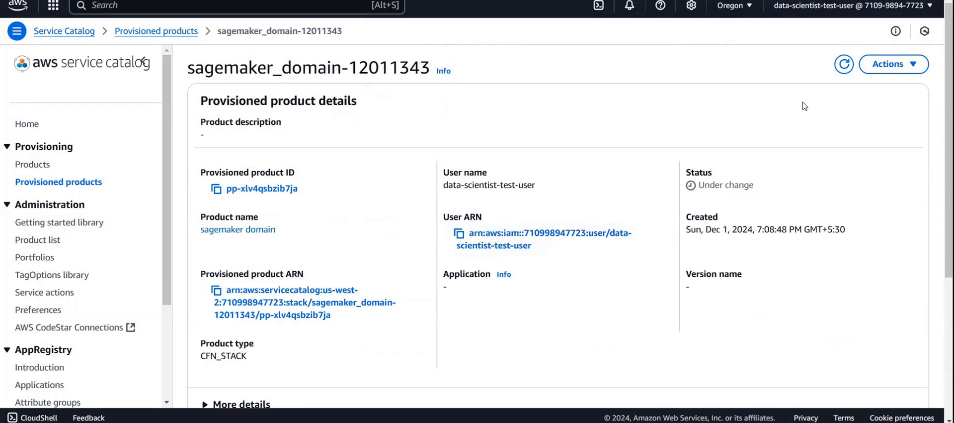
click(844, 69)
click(46, 164)
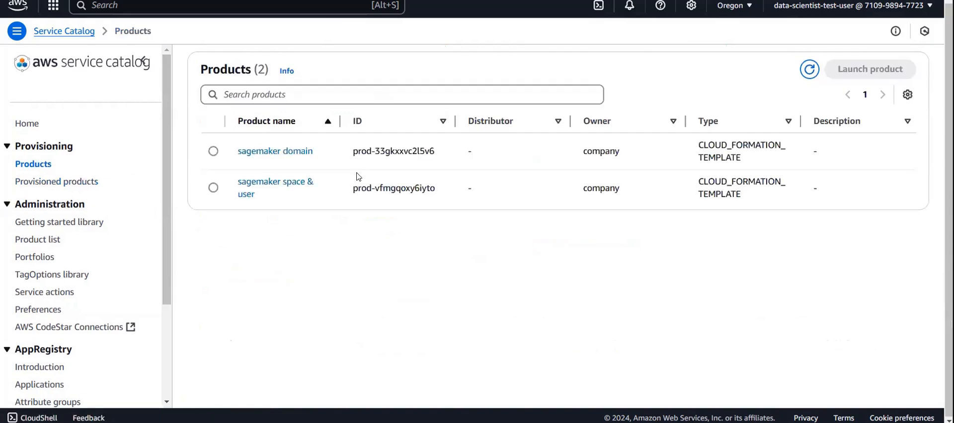
click(213, 187)
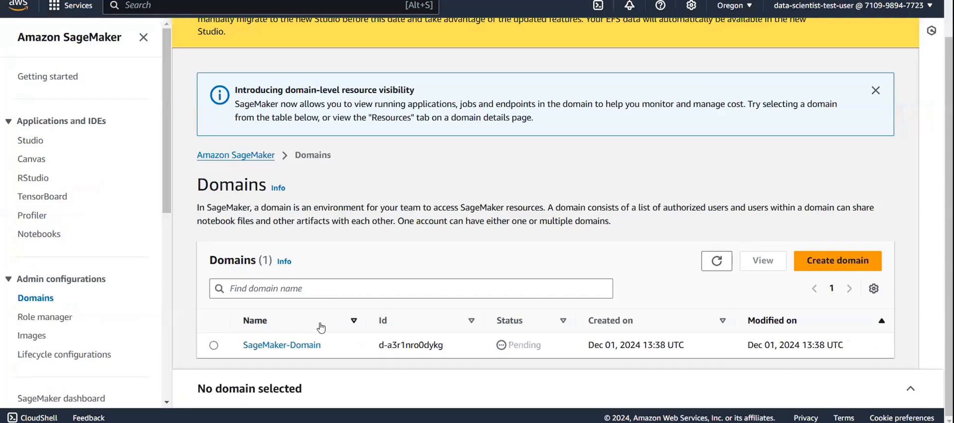
- Refresh the SageMaker domains list to check SageMaker-Domain's status, and open the Service Catalog provisioned products list
click(717, 260)
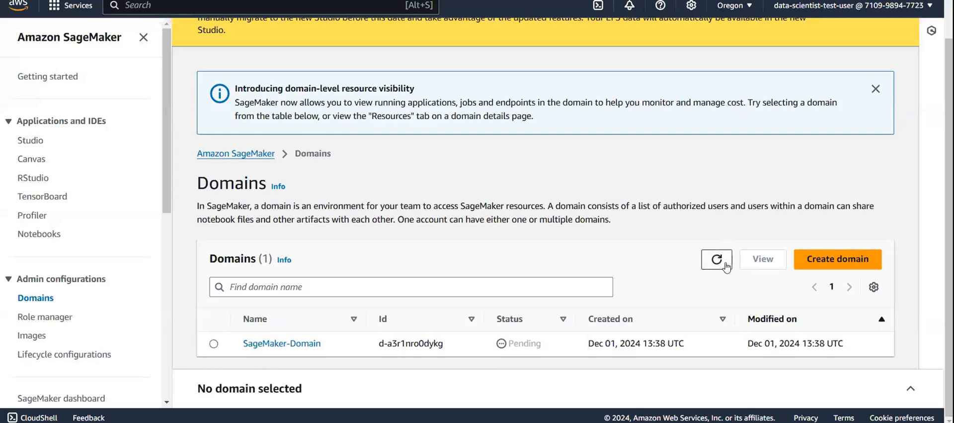
click(708, 266)
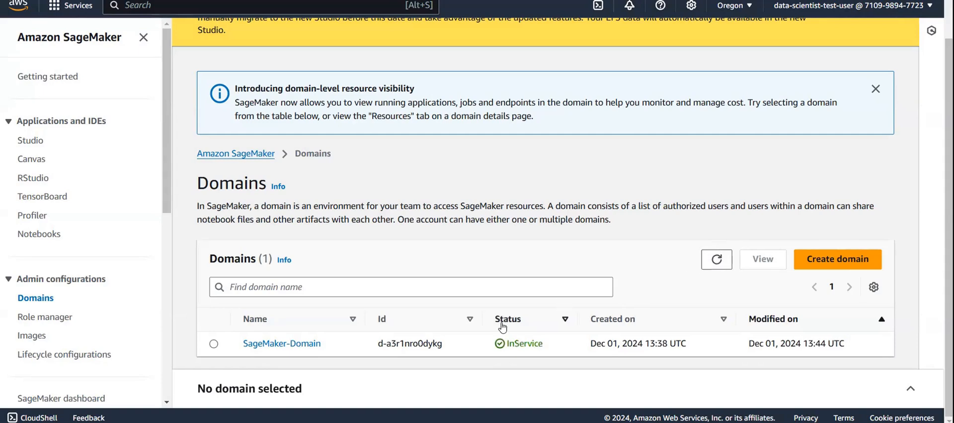
drag(491, 348, 540, 343)
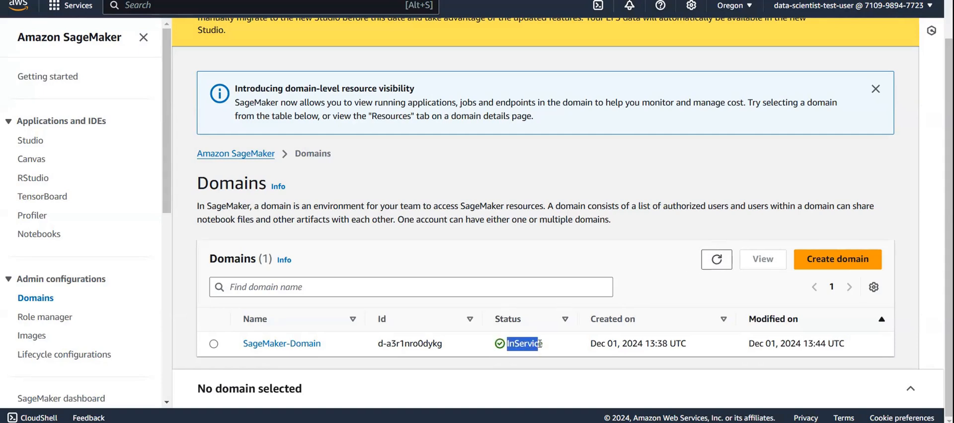
click(540, 343)
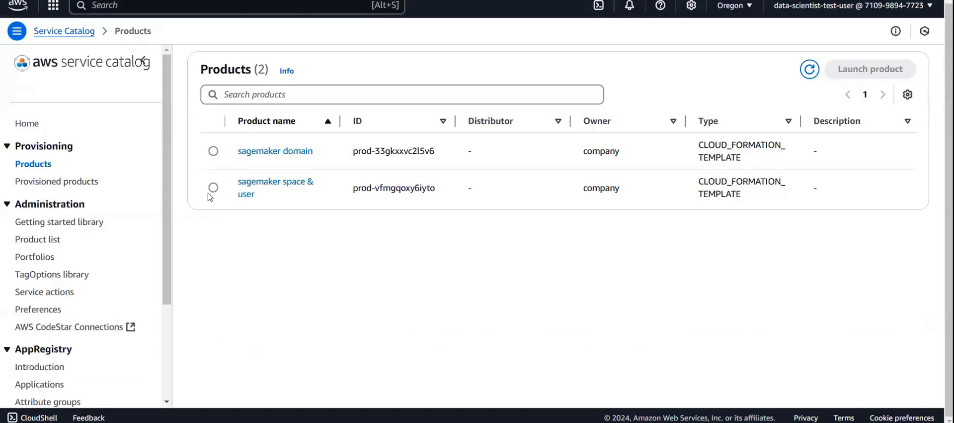
click(42, 182)
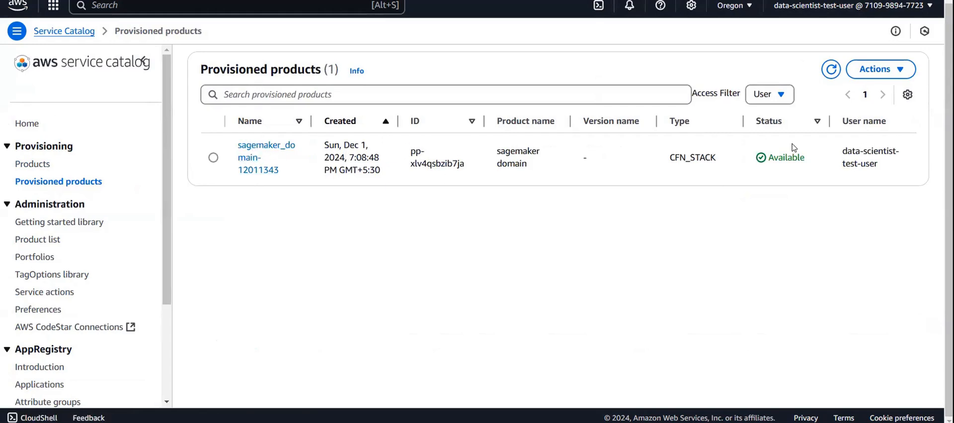
- Open sagemaker_domain-12011343, copy the SageMakerDomain resource's physical ID d-a3r1nro0dykg, and go to the Service Catalog products list
click(269, 145)
scroll(367, 338, down, 5)
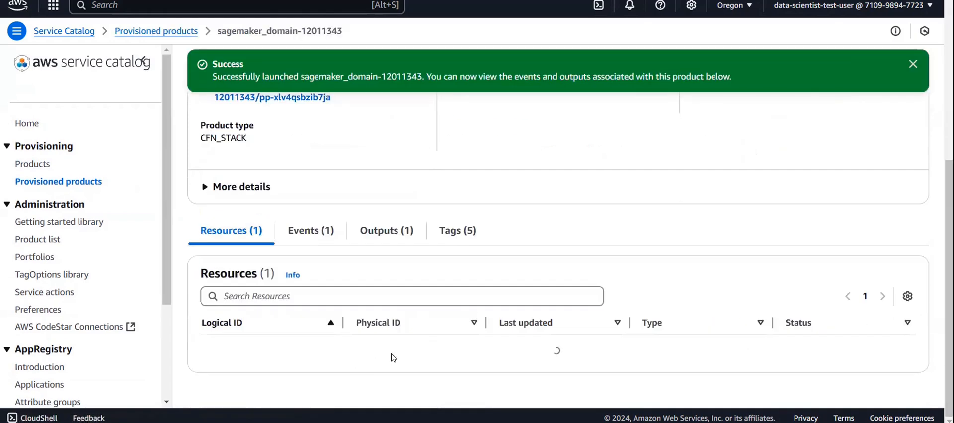
drag(355, 353, 428, 359)
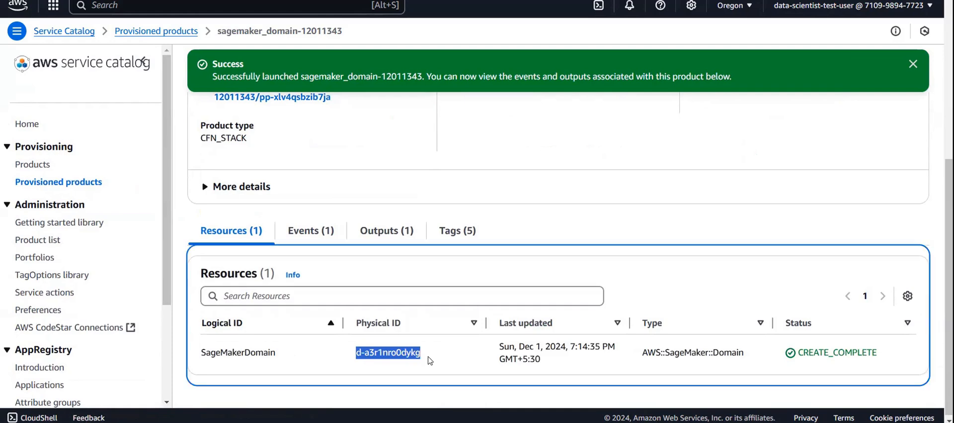
scroll(411, 298, up, 5)
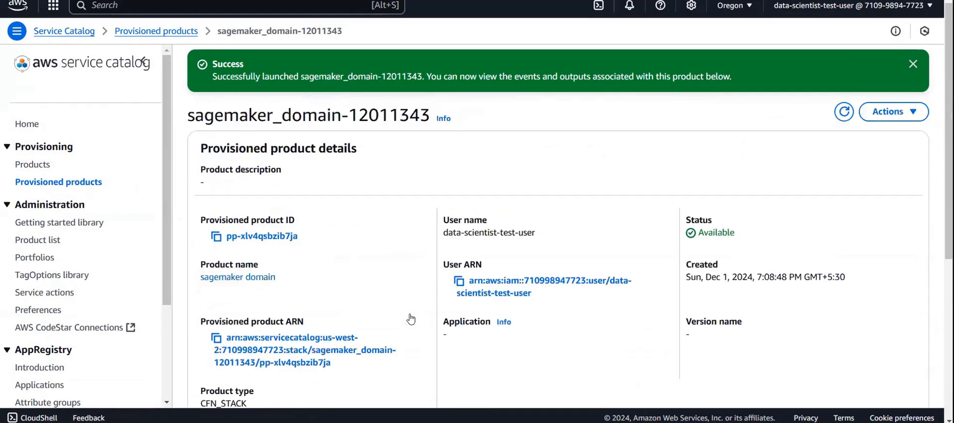
click(25, 168)
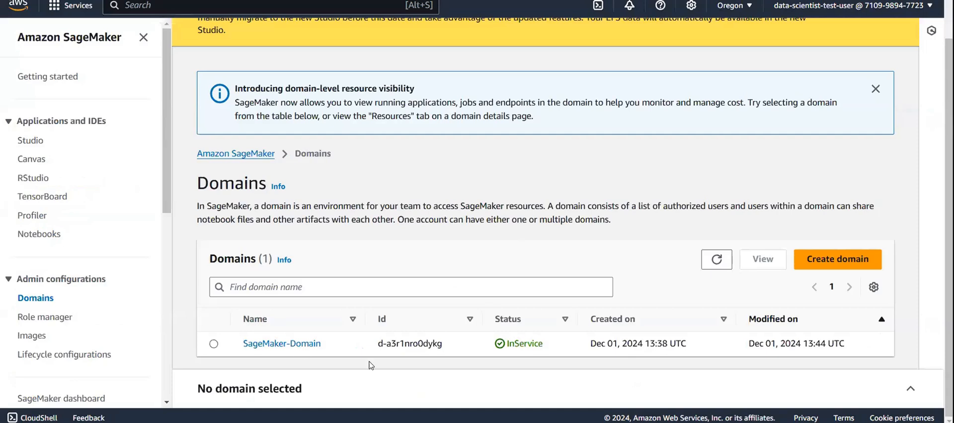
- Check SageMaker-Domain's user profiles and spaces in SageMaker, and select the sagemaker space & user product in Service Catalog
click(303, 350)
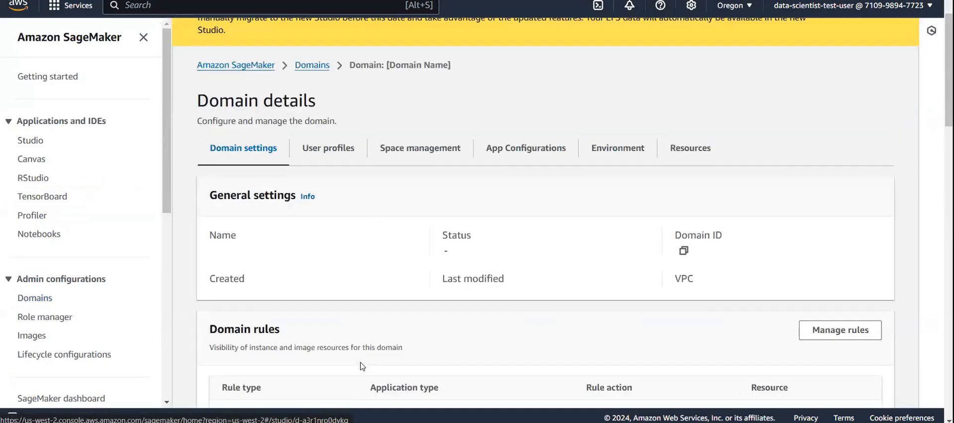
scroll(362, 367, down, 10)
scroll(362, 366, up, 15)
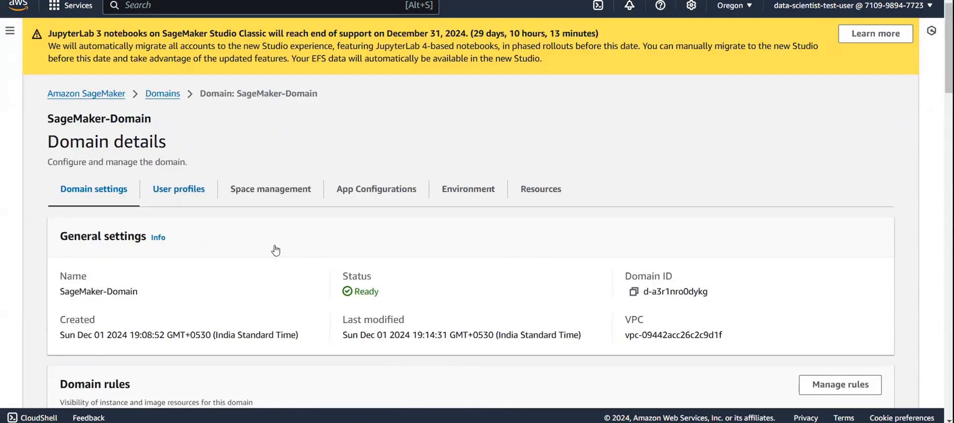
click(178, 198)
scroll(335, 288, down, 1)
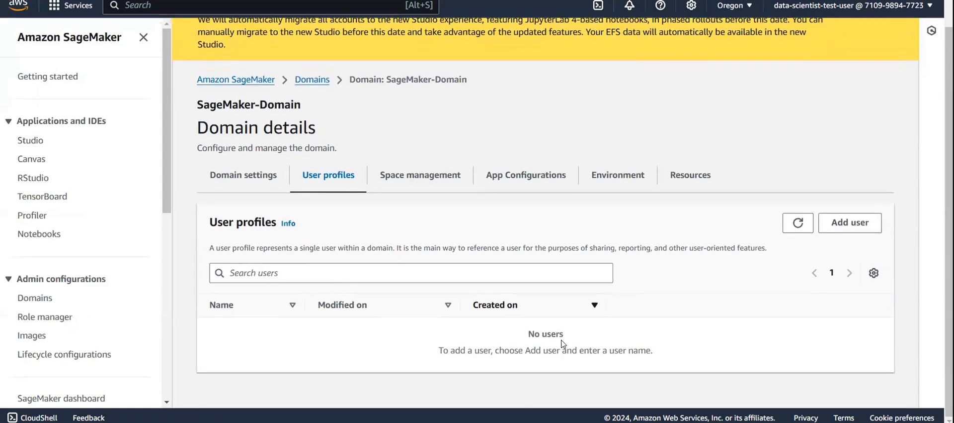
click(420, 185)
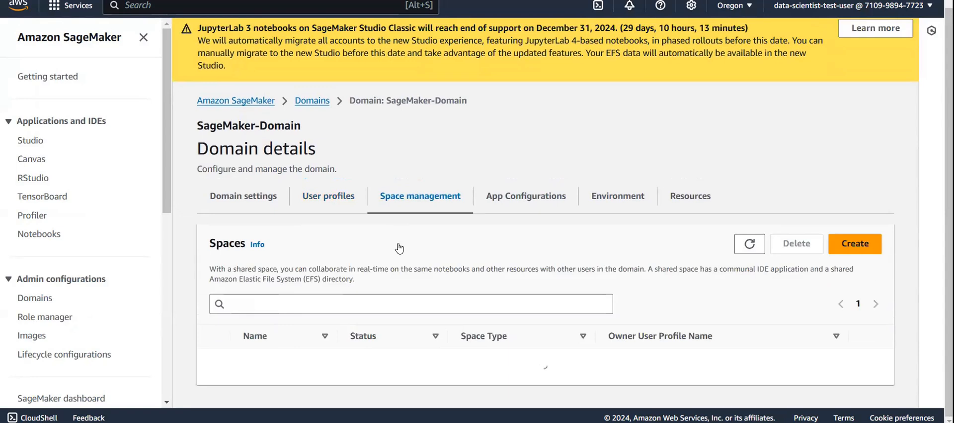
scroll(494, 338, down, 1)
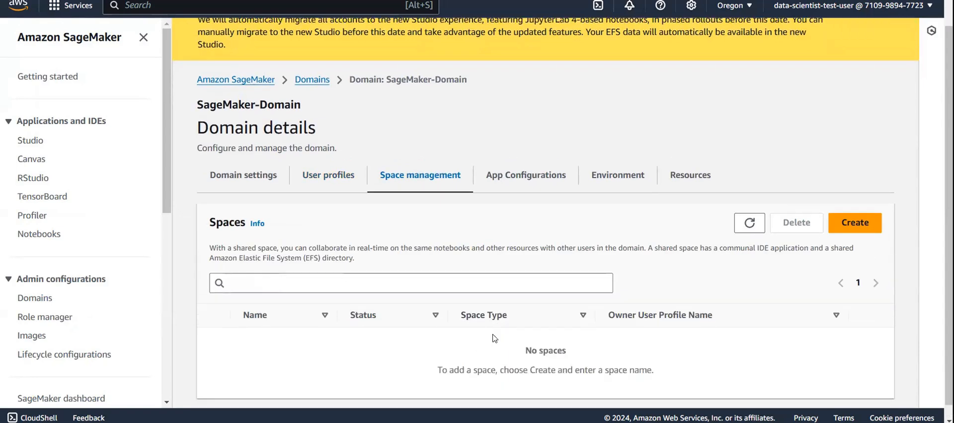
click(318, 176)
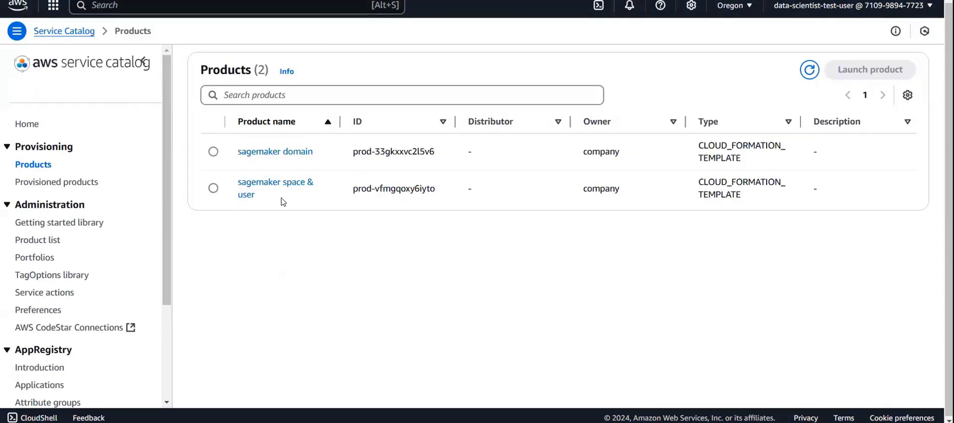
click(214, 188)
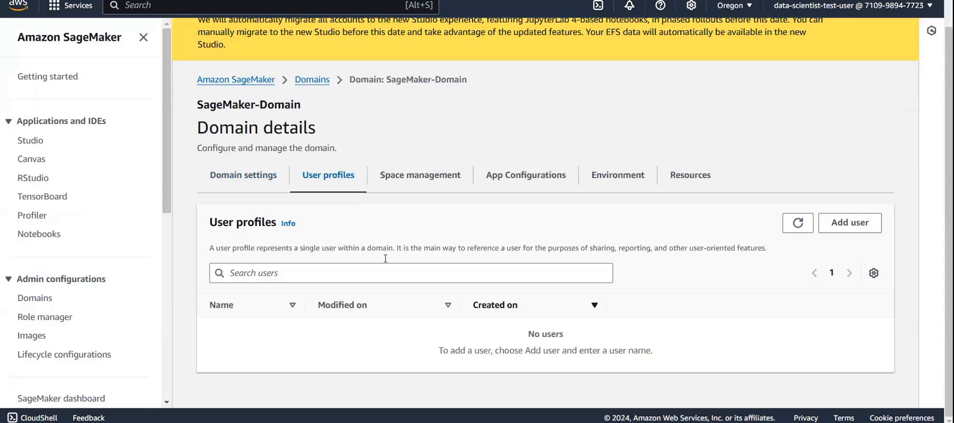
- Create a shared space named s1 in SageMaker-Domain
click(412, 175)
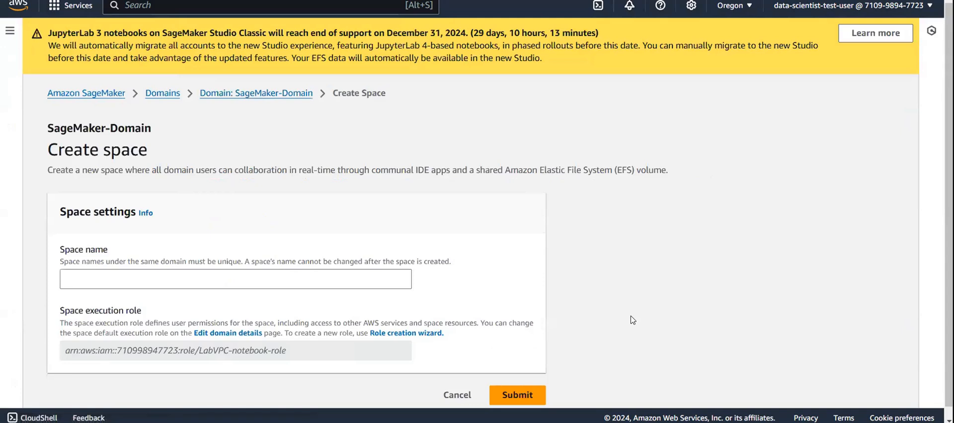
click(301, 279)
text(d)
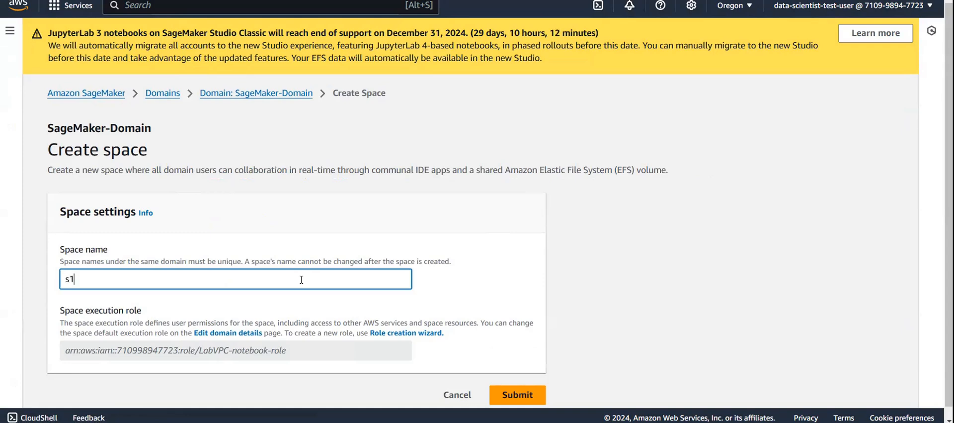
click(519, 396)
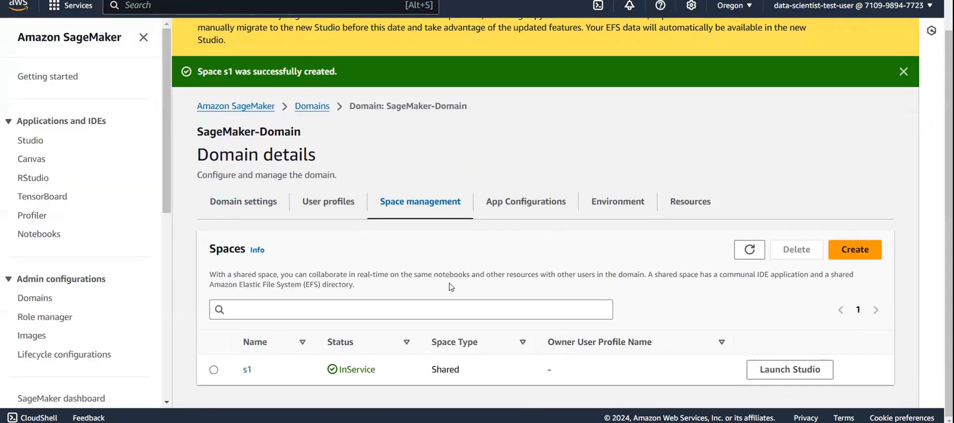
- Start adding a user profile to SageMaker-Domain, keeping the suggested name and the LabVPC-notebook-role execution role
click(336, 209)
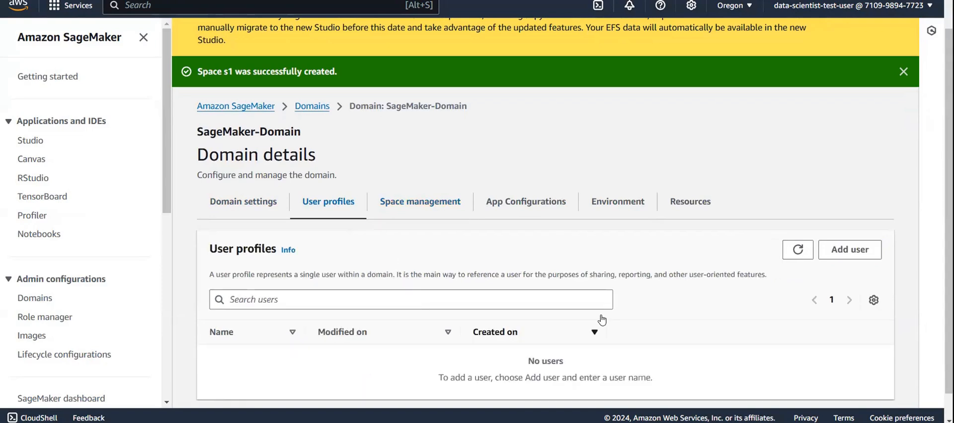
click(856, 226)
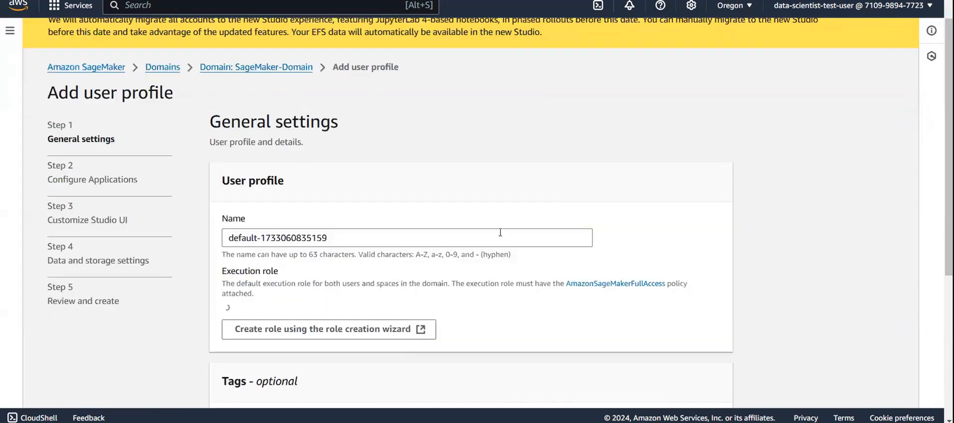
scroll(395, 254, down, 5)
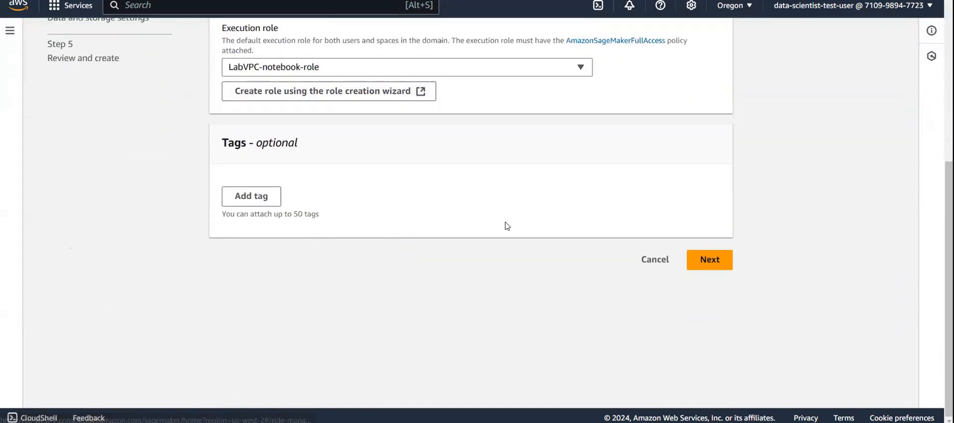
scroll(662, 241, up, 5)
scroll(662, 241, down, 5)
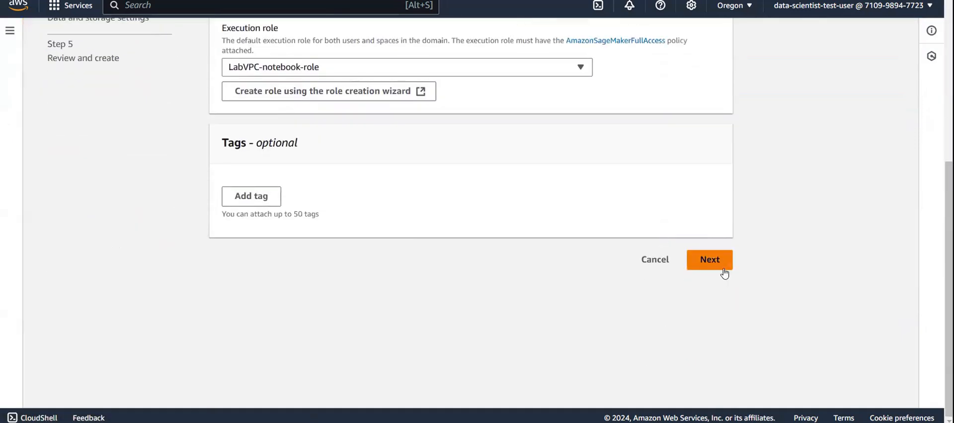
click(724, 271)
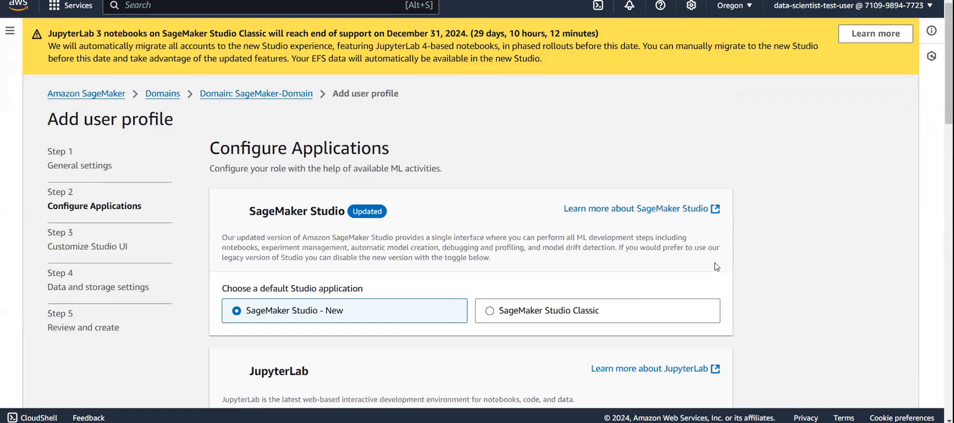
- Review the user profile's application configuration and accept the defaults, with SageMaker Studio - New as the default Studio application
scroll(641, 292, down, 2)
scroll(641, 292, down, 3)
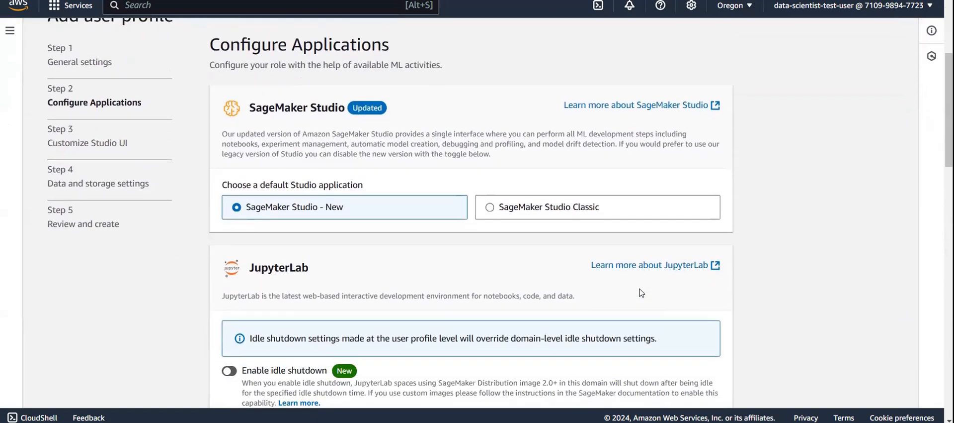
scroll(642, 292, down, 10)
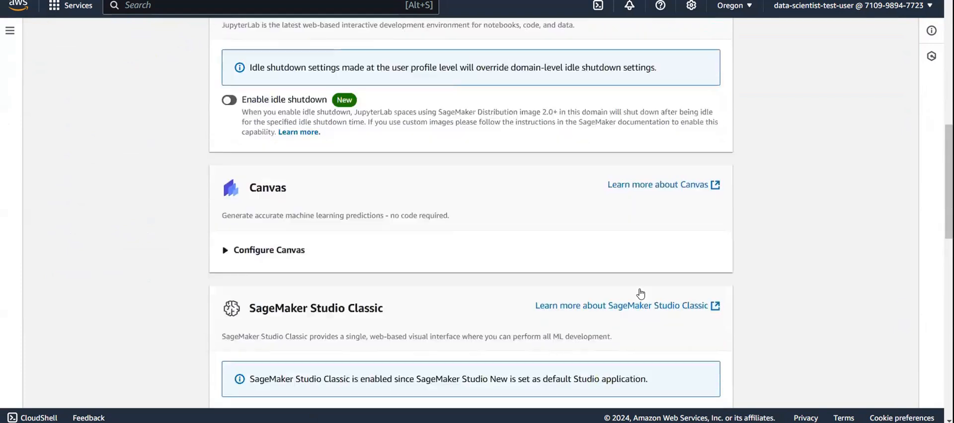
scroll(678, 330, down, 10)
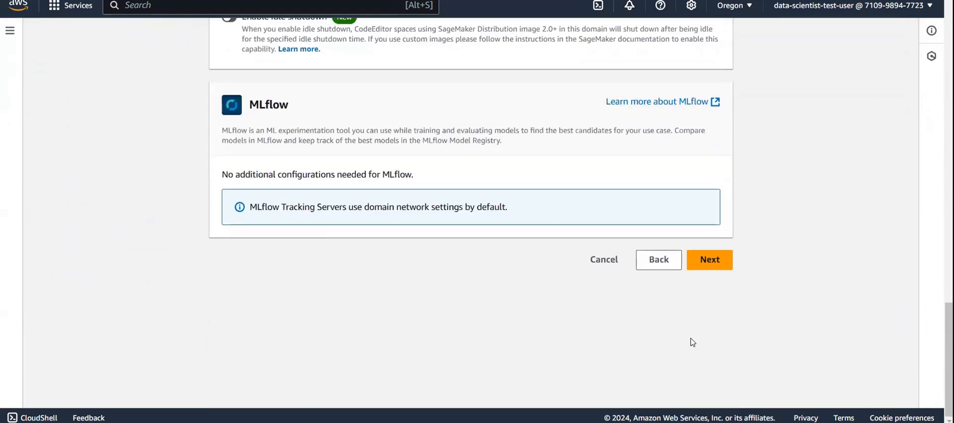
click(719, 268)
- Review the applications and machine learning tools displayed in Studio and accept the default Studio UI customization
scroll(729, 290, down, 12)
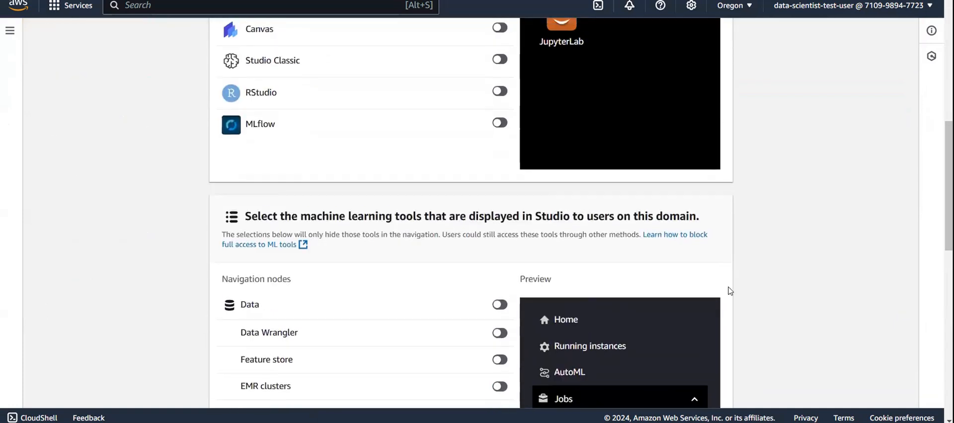
scroll(730, 290, up, 5)
scroll(730, 291, down, 15)
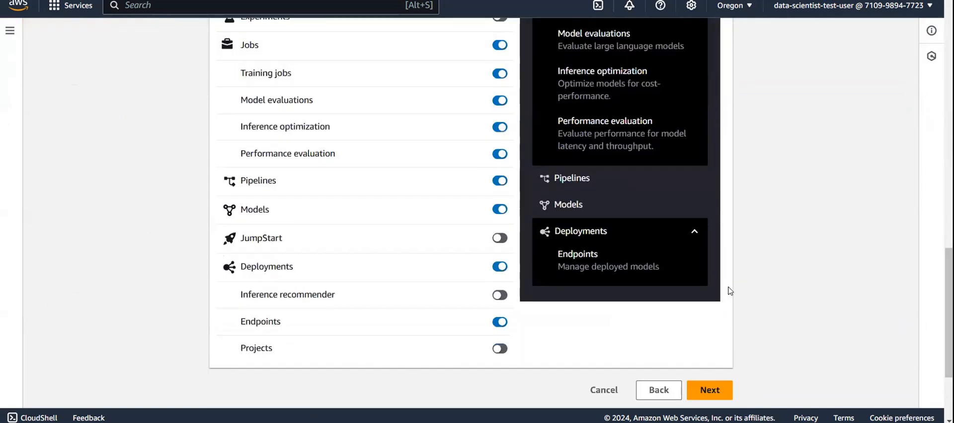
scroll(730, 290, down, 3)
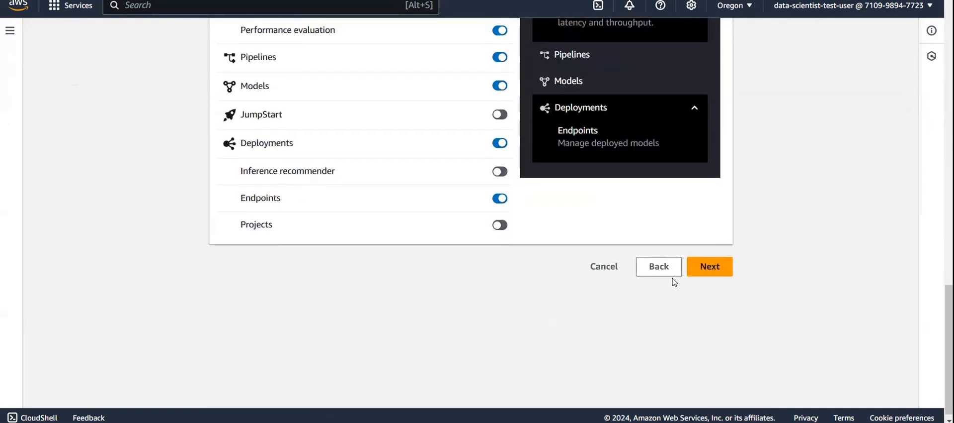
click(712, 264)
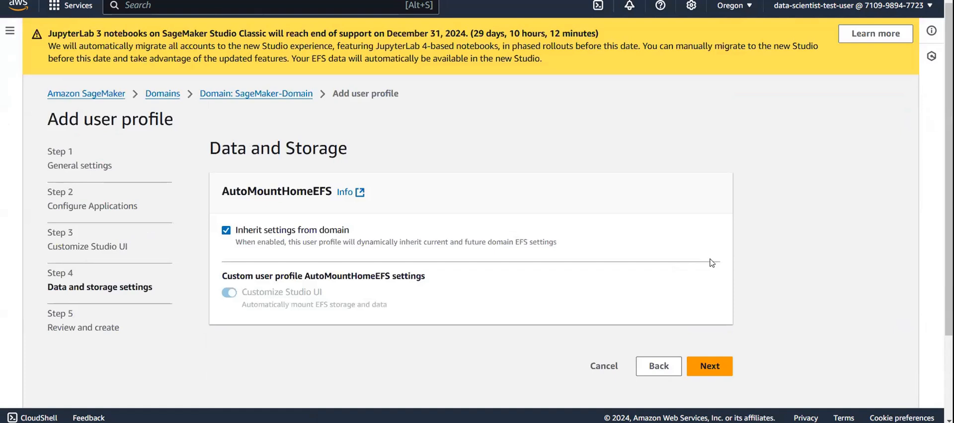
- Keep the EFS storage settings inherited from the domain, review the configuration, and submit the user profile
click(718, 370)
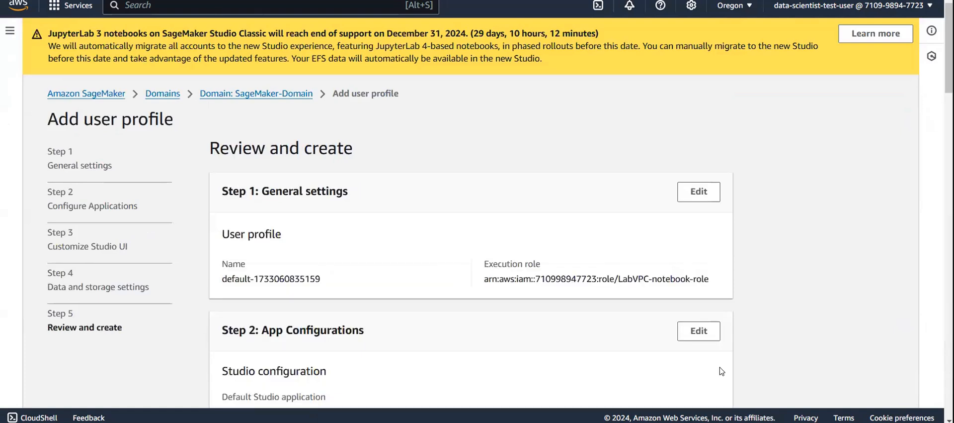
scroll(722, 371, down, 20)
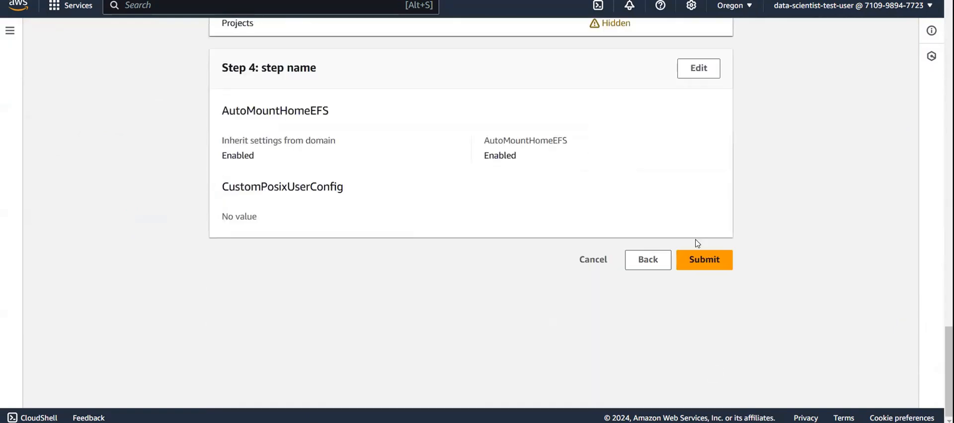
click(697, 256)
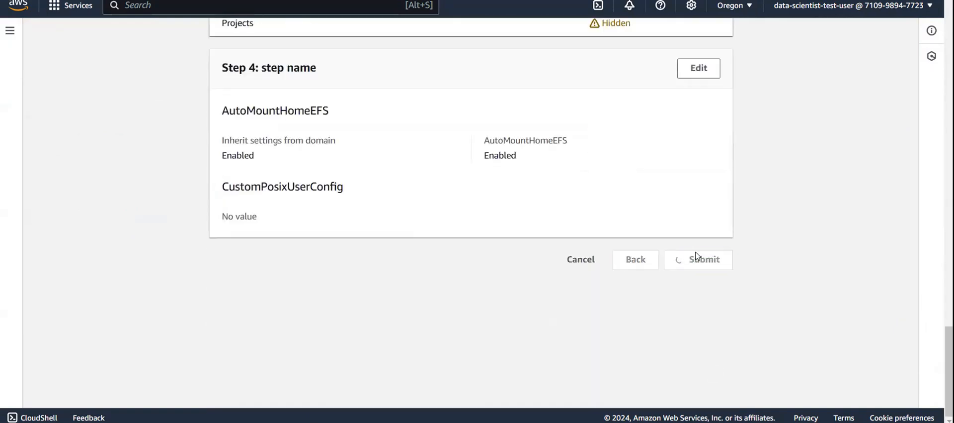
scroll(697, 255, up, 1)
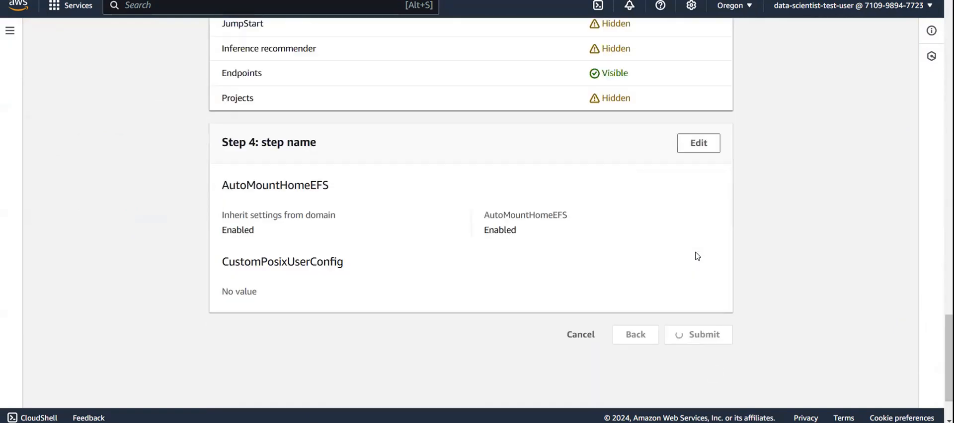
scroll(432, 179, down, 1)
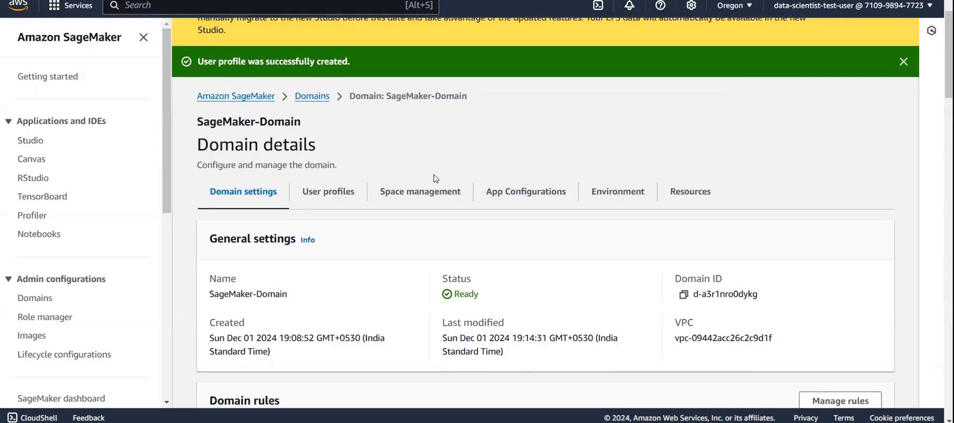
- Check the domain's user profiles and spaces, and open the launch form for the sagemaker space & user product in Service Catalog
click(347, 189)
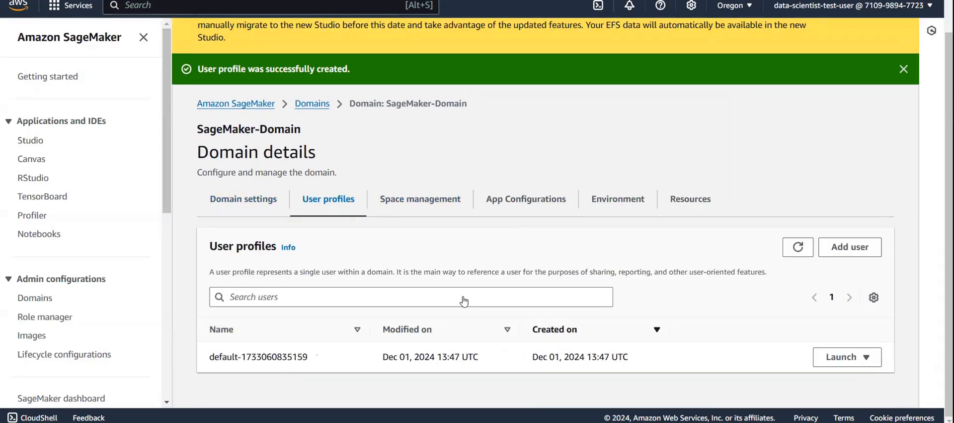
click(433, 204)
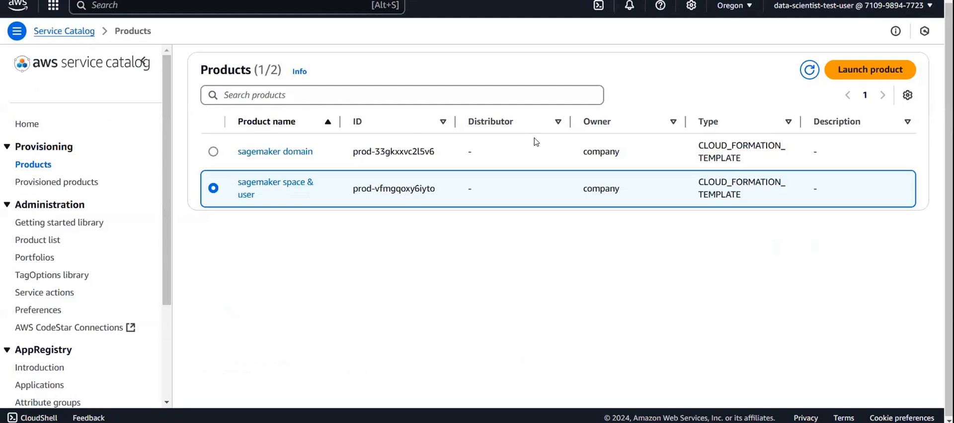
click(865, 70)
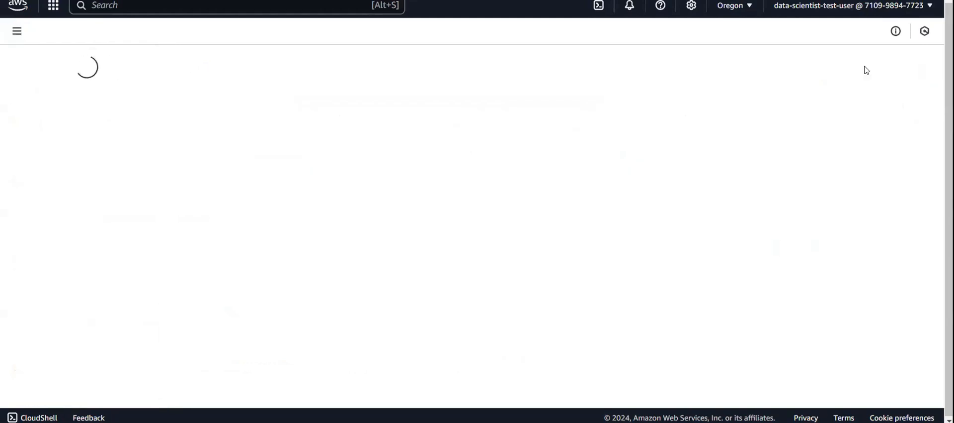
scroll(228, 273, down, 2)
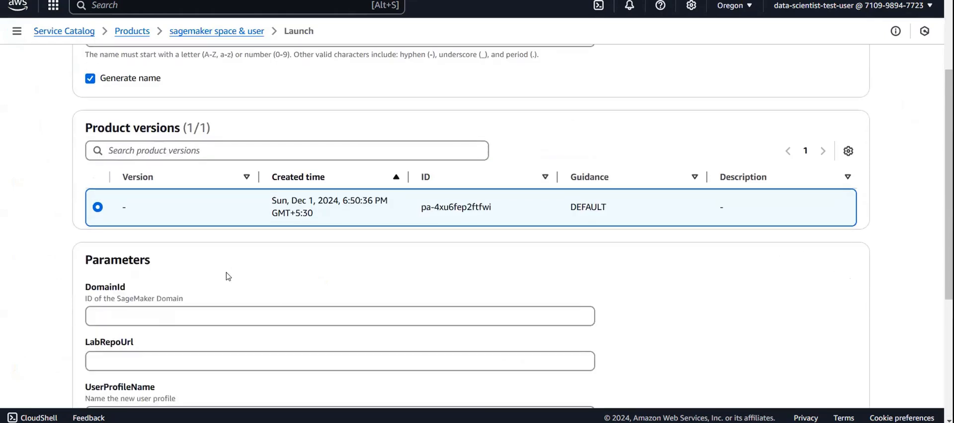
- Set the DomainId parameter to d-a3r1nro0dykg in the product launch form
scroll(273, 264, down, 1)
click(247, 260)
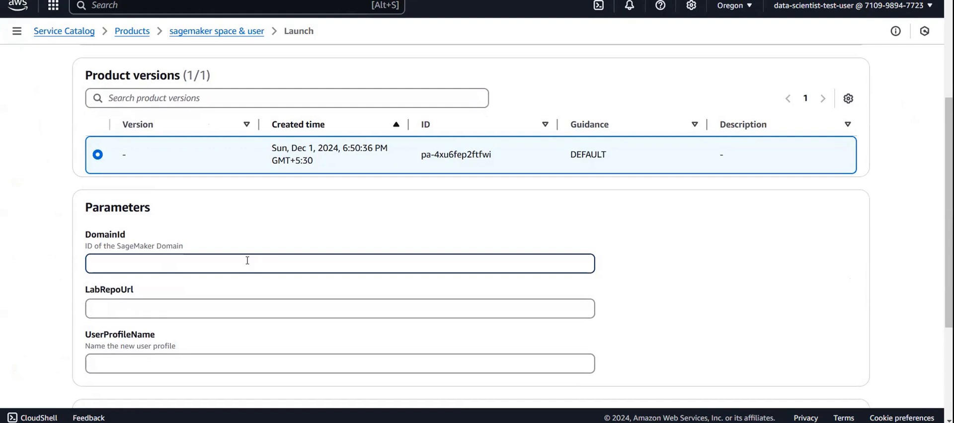
text(d-a3r1nro0dykg)
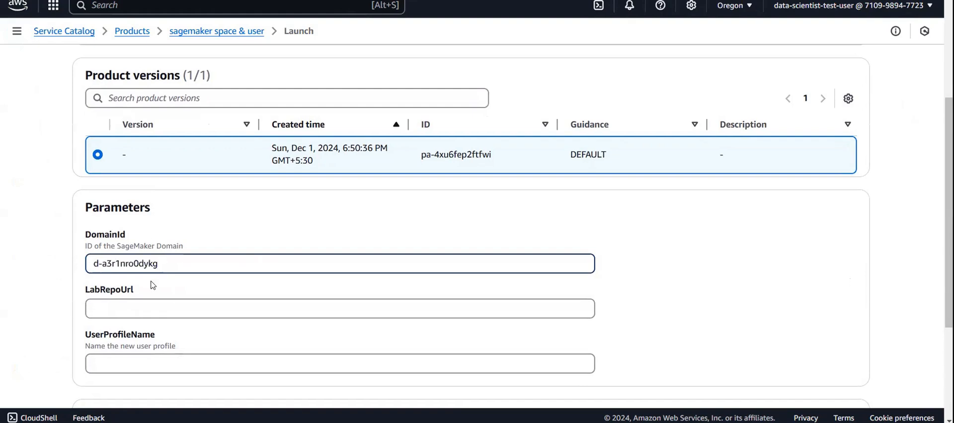
scroll(154, 284, down, 3)
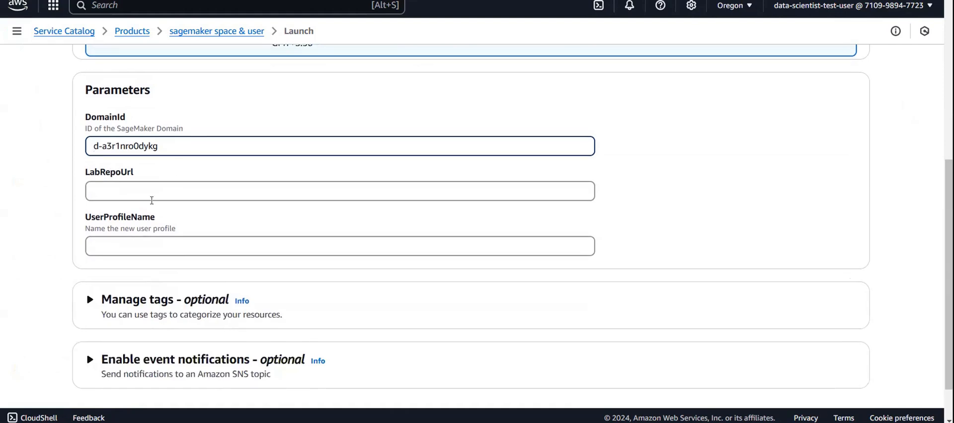
- Copy the signed-in IAM user name from the account details and set UserProfileName to data-scientist-test-user
click(139, 245)
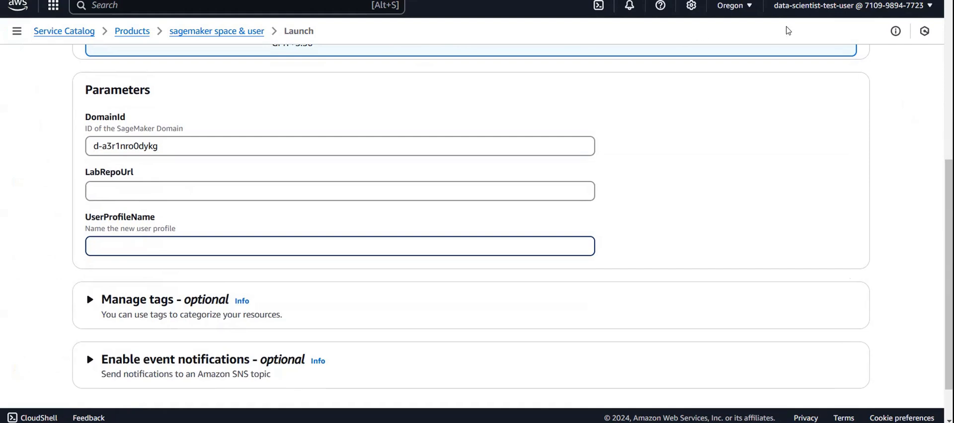
drag(768, 19, 845, 11)
click(845, 11)
click(845, 10)
click(776, 78)
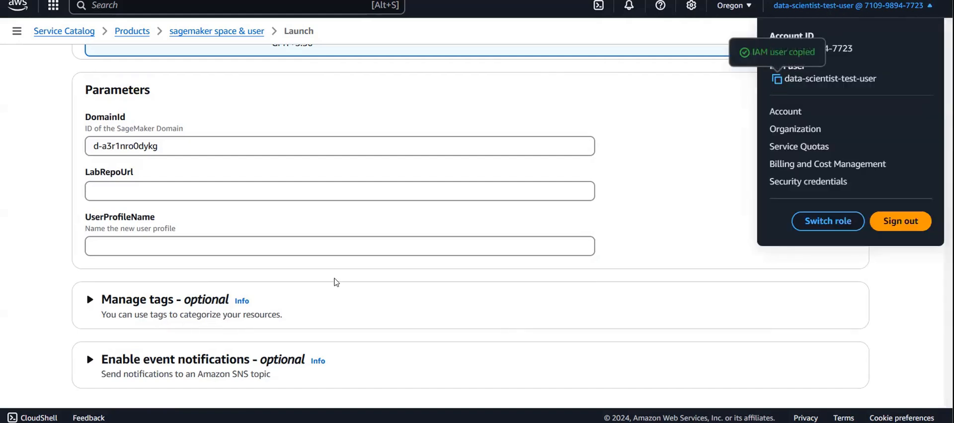
click(201, 254)
key(ctrl+v)
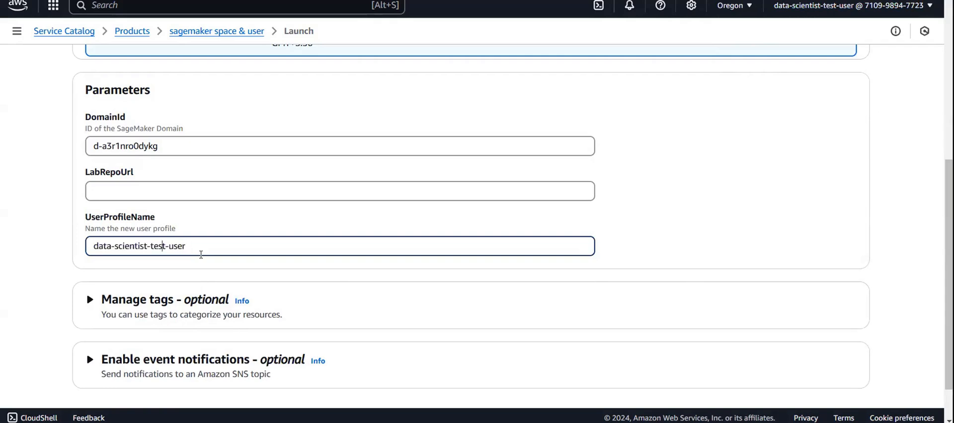
click(152, 191)
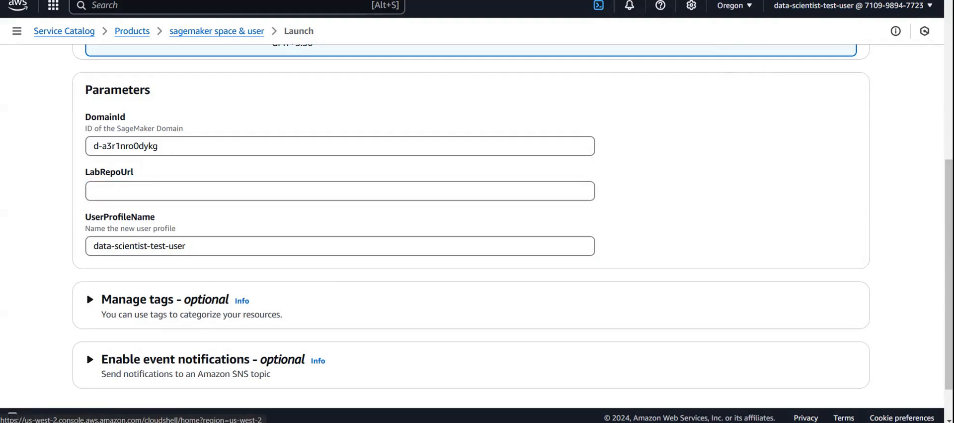
key(ctrl+v)
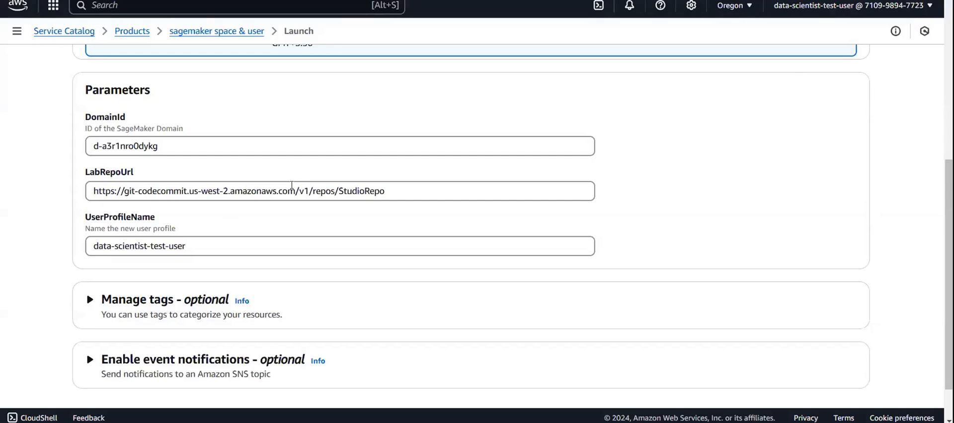
scroll(314, 207, down, 1)
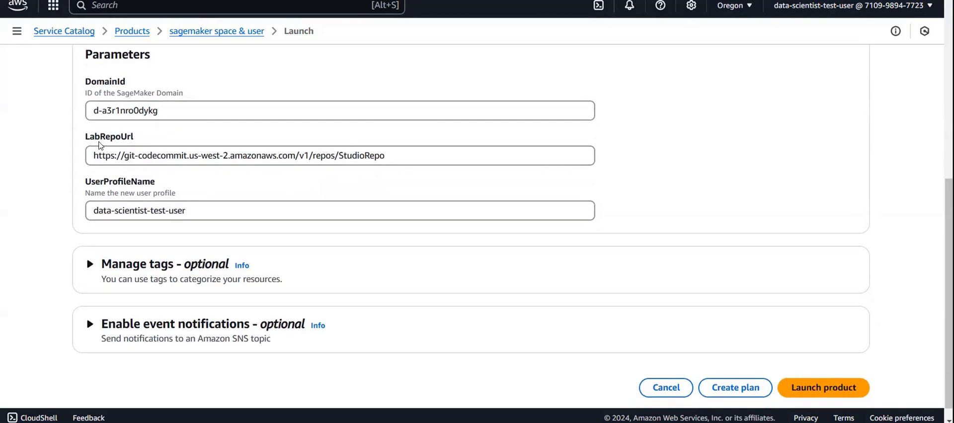
scroll(415, 181, up, 6)
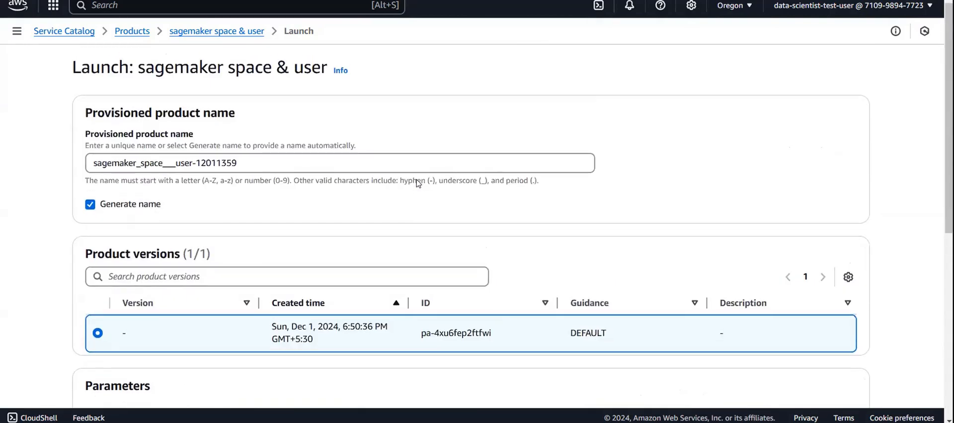
scroll(486, 173, down, 5)
scroll(865, 309, down, 2)
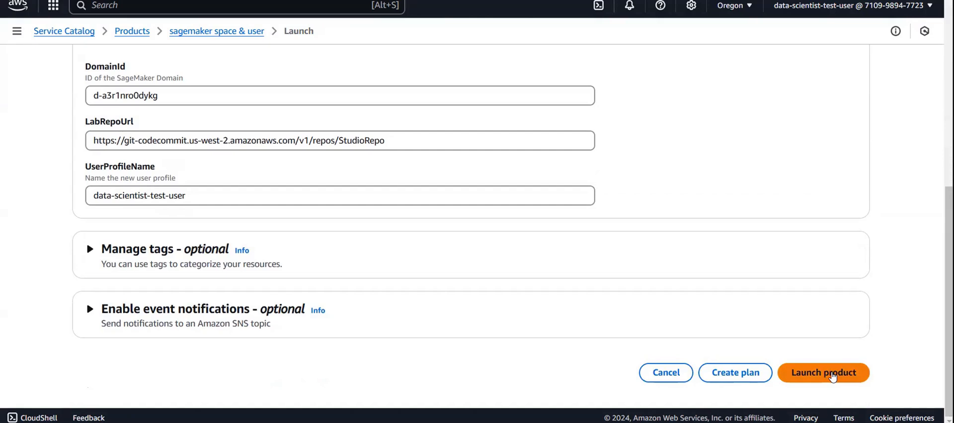
click(833, 375)
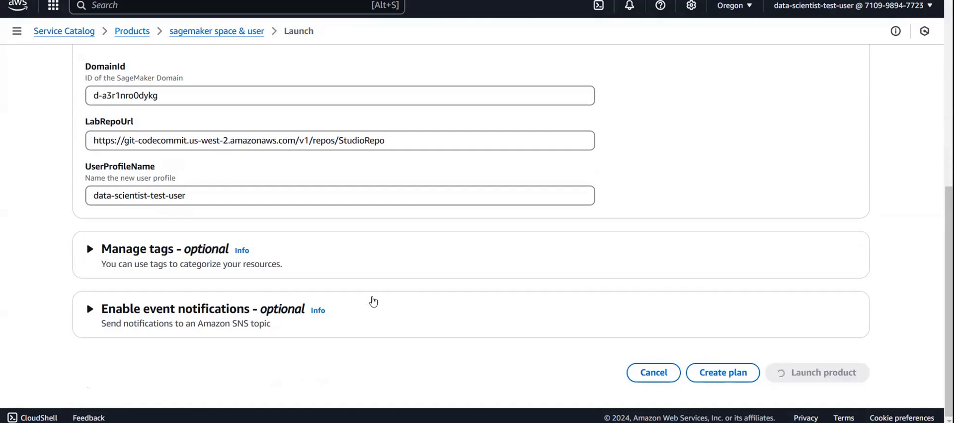
- Review the details and resource creation status of the sagemaker space & user product being provisioned
scroll(368, 273, up, 5)
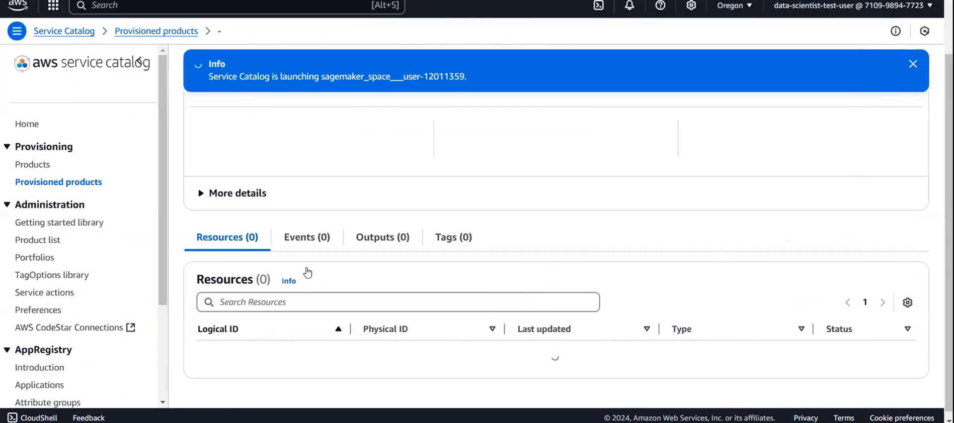
scroll(315, 257, down, 4)
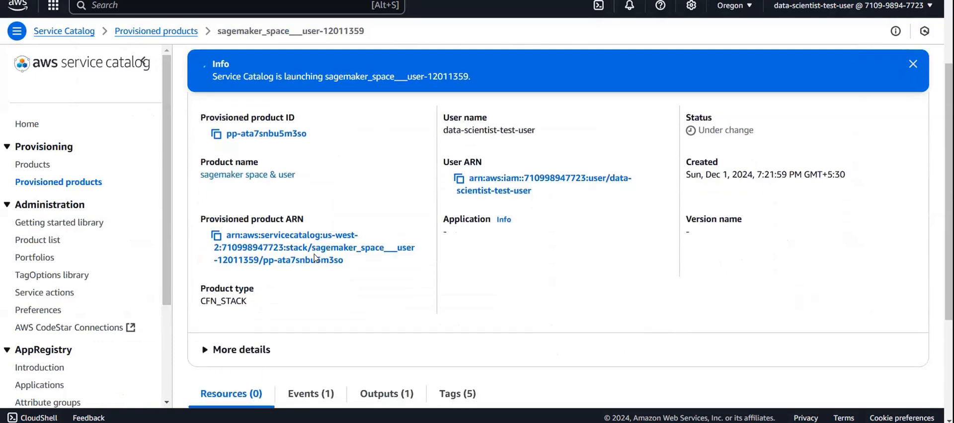
scroll(314, 254, down, 1)
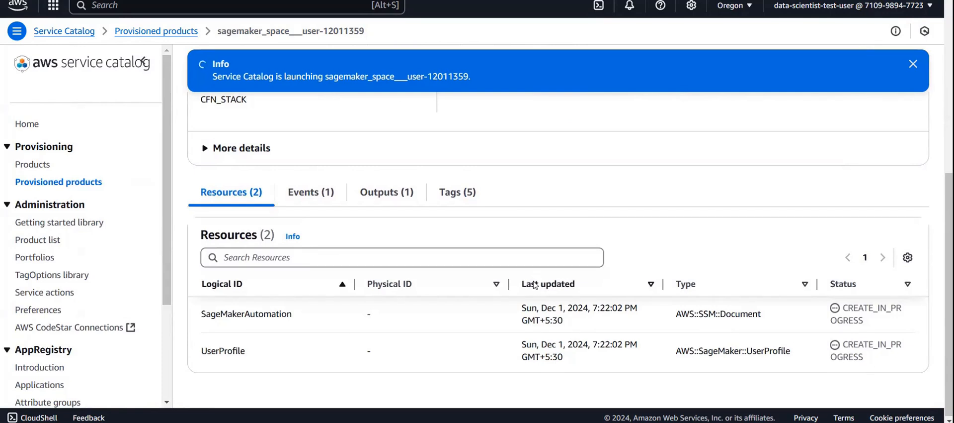
scroll(555, 218, up, 1)
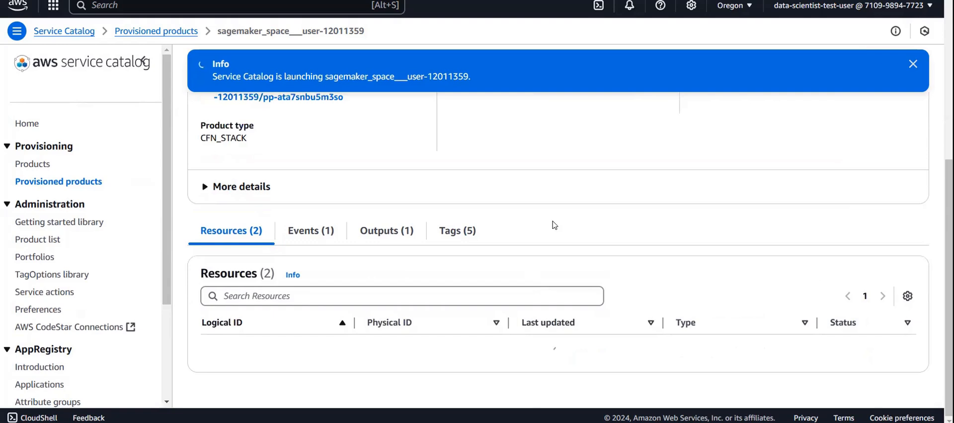
scroll(584, 218, down, 2)
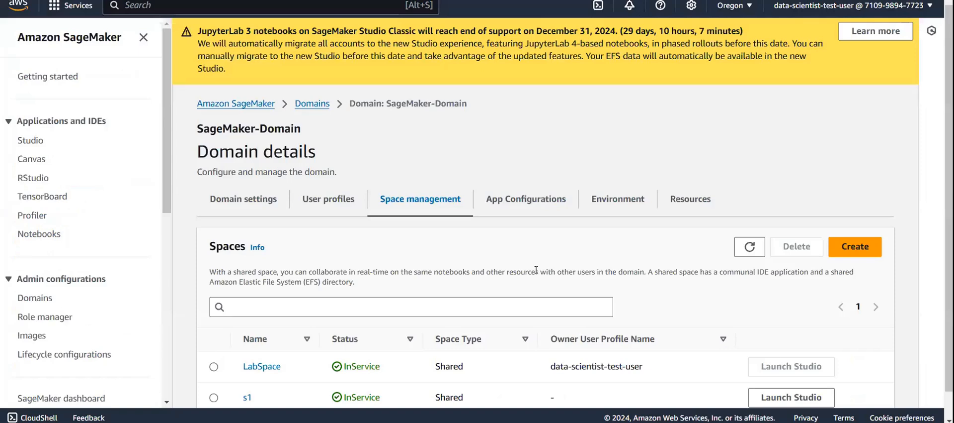
- Refresh the user profiles of SageMaker-Domain in the SageMaker console and check them against the domain's spaces
scroll(374, 233, down, 1)
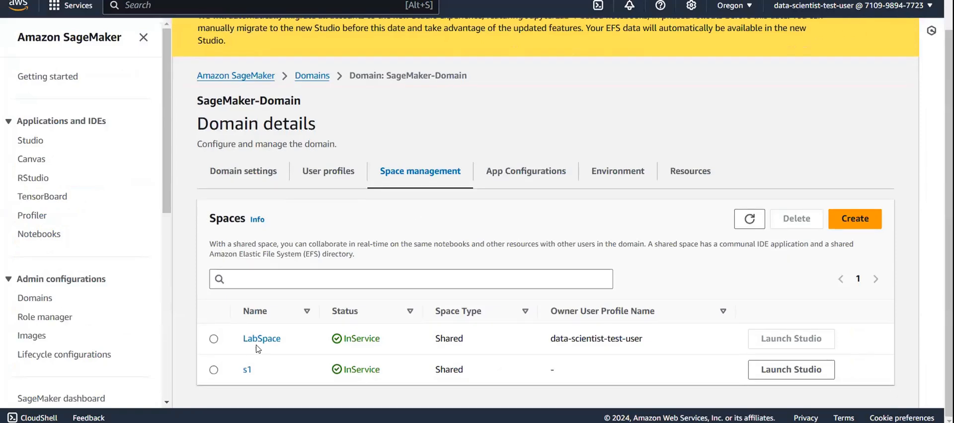
click(325, 169)
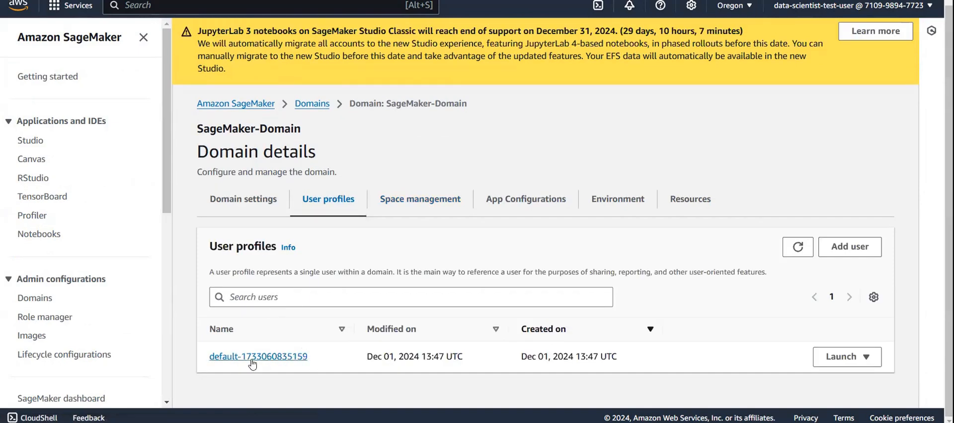
click(798, 246)
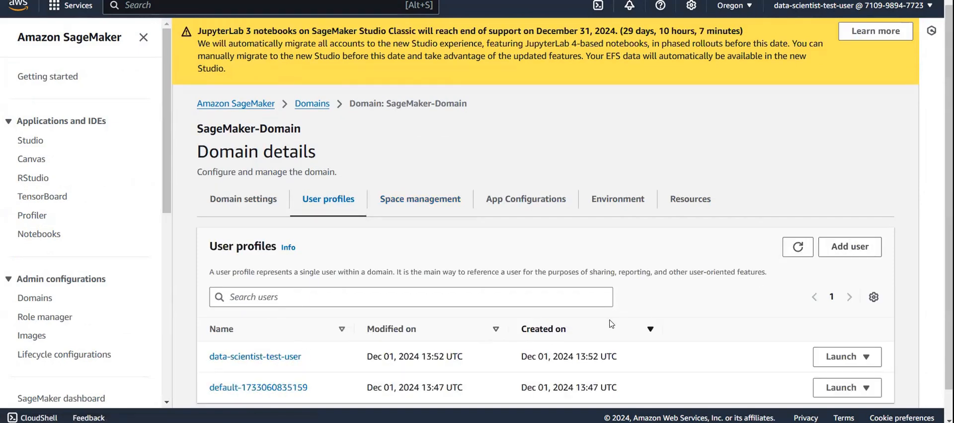
scroll(611, 323, down, 1)
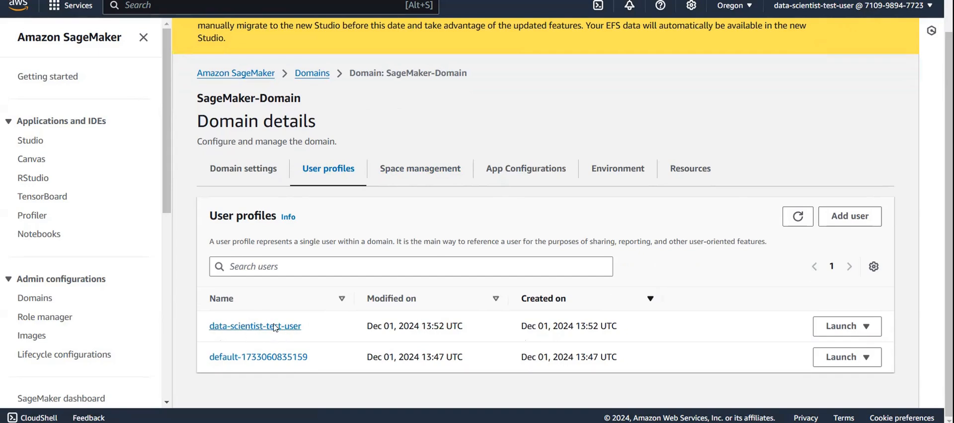
click(422, 170)
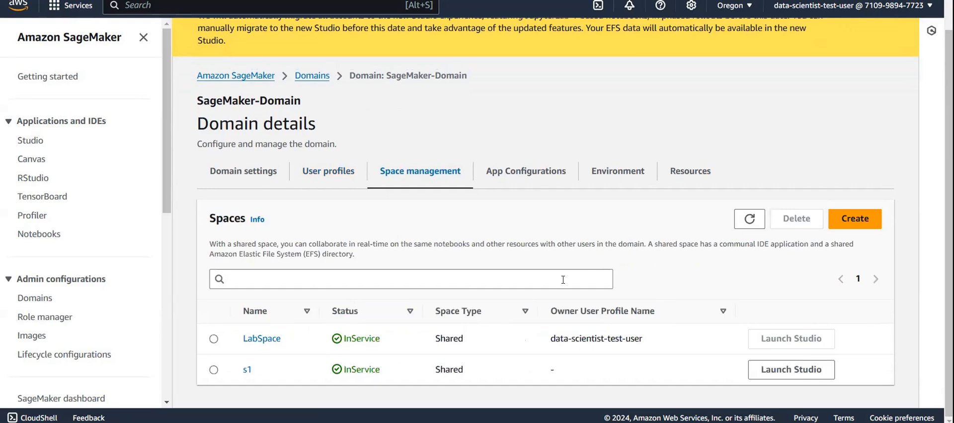
- Launch the personal Studio app for the data-scientist-test-user profile and skip the welcome tour
click(313, 167)
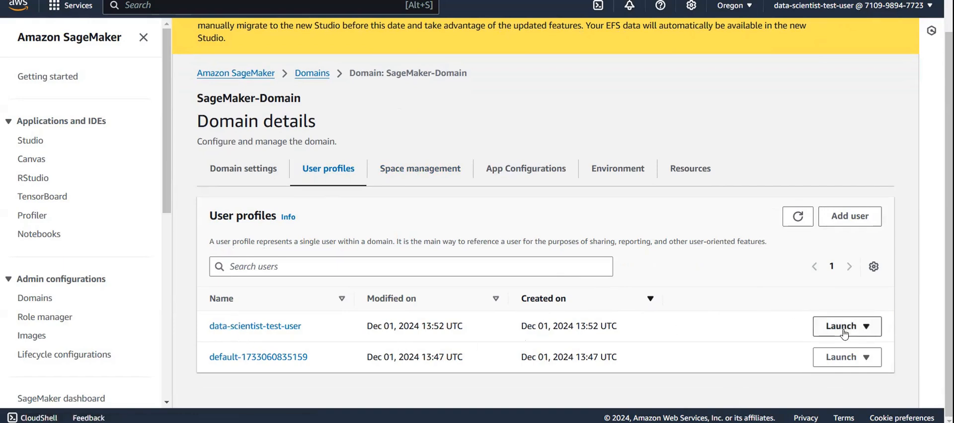
click(820, 327)
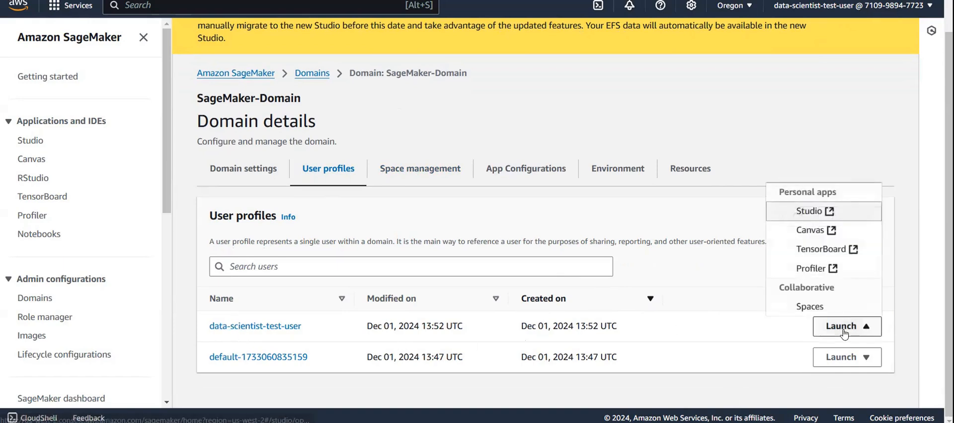
click(806, 211)
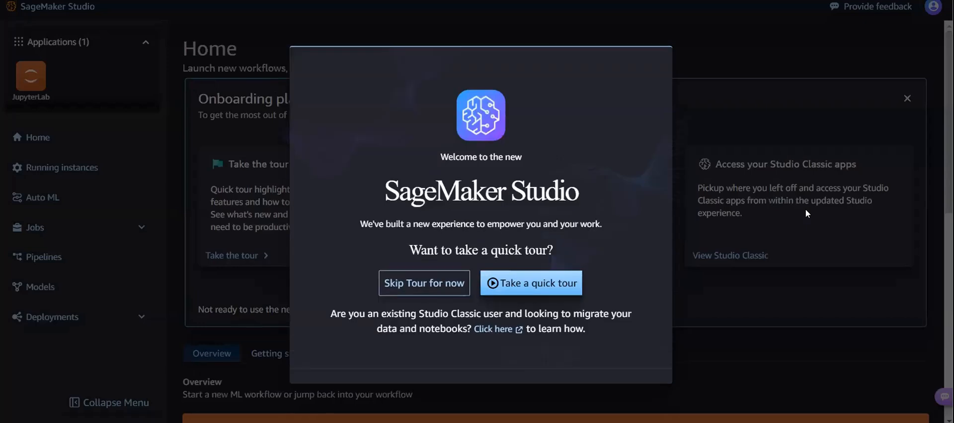
click(434, 288)
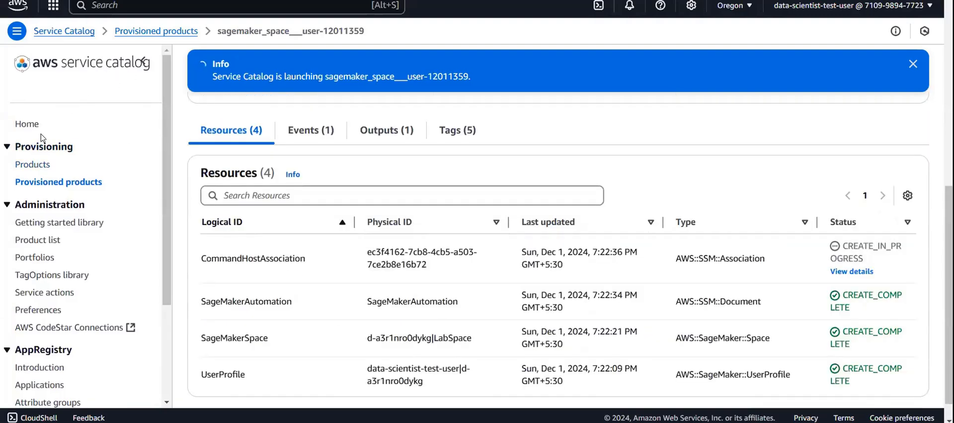
- Review the products offered in Service Catalog, and the user profiles and spaces of SageMaker-Domain in the SageMaker console
click(28, 169)
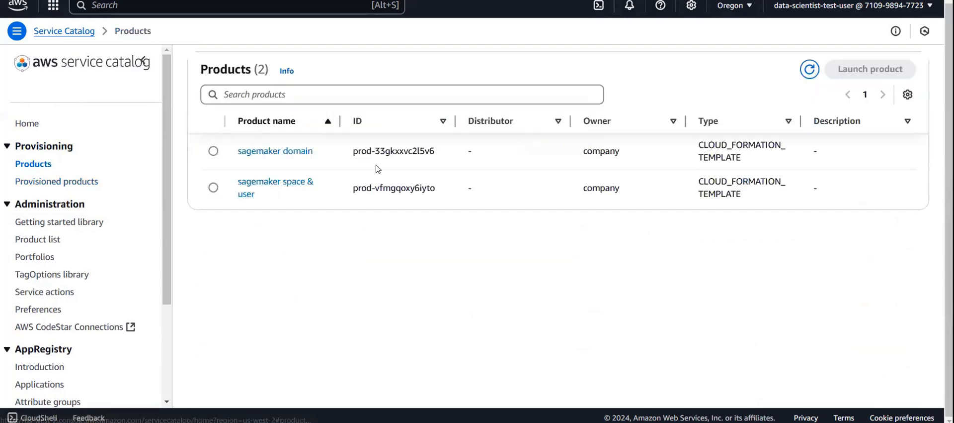
click(216, 166)
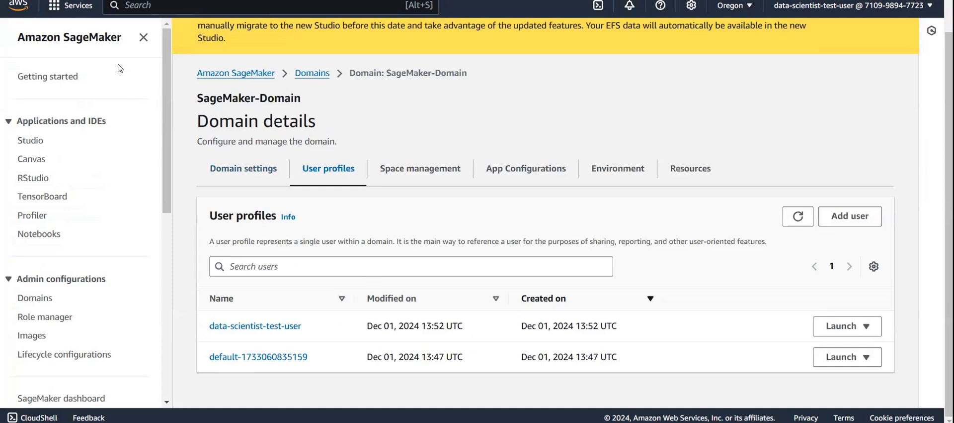
click(40, 296)
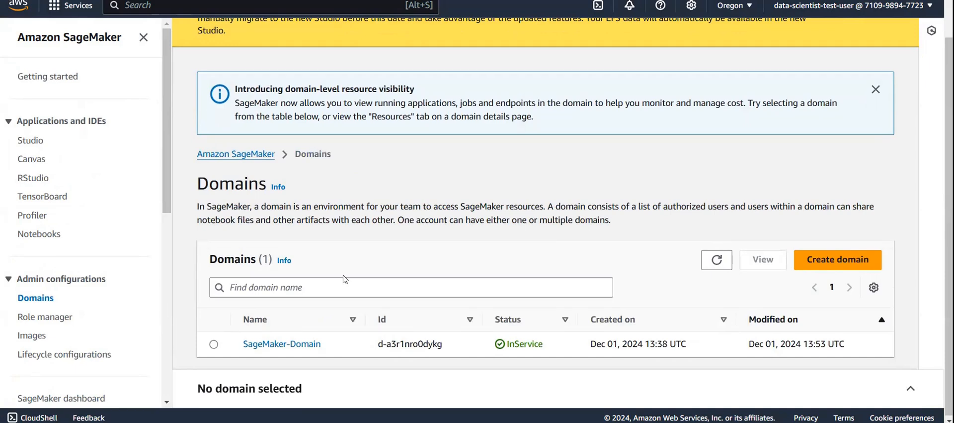
click(301, 348)
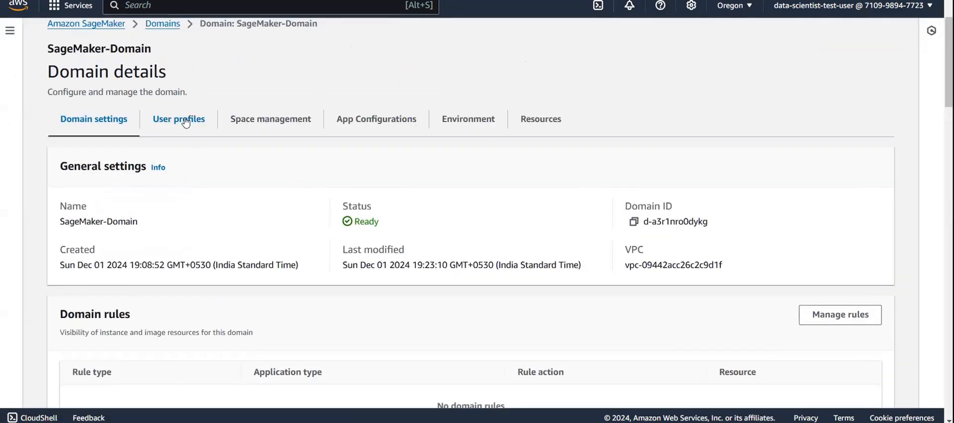
click(186, 125)
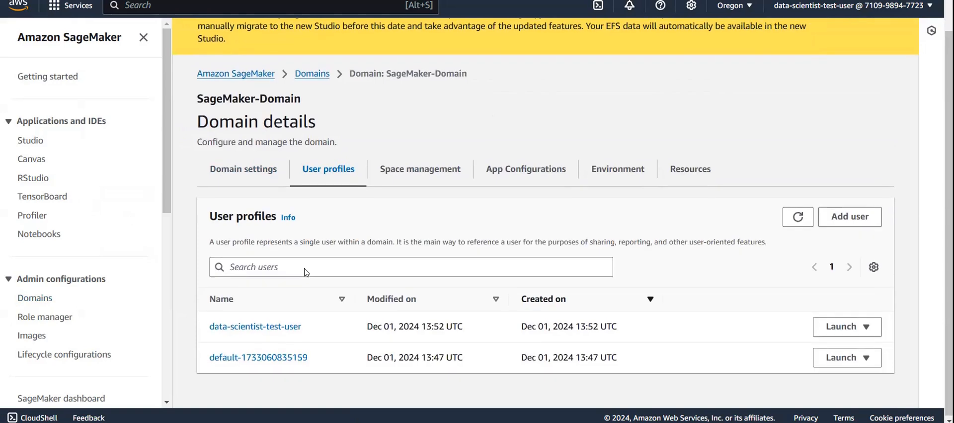
click(432, 174)
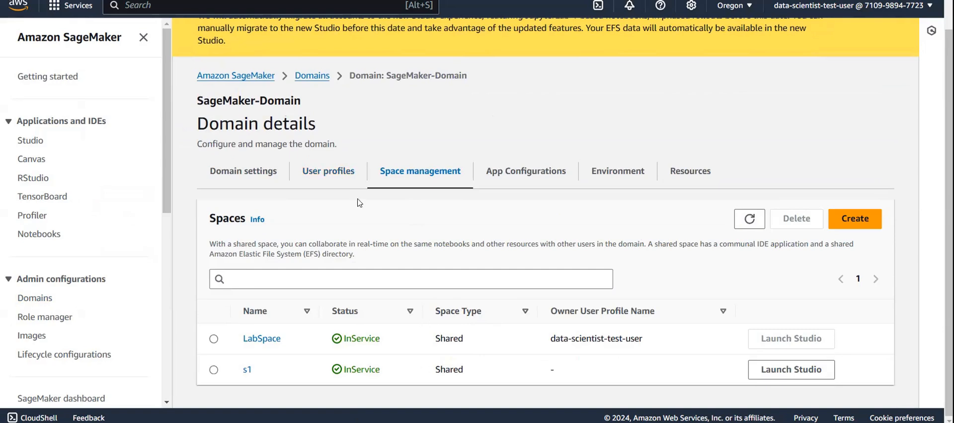
click(326, 185)
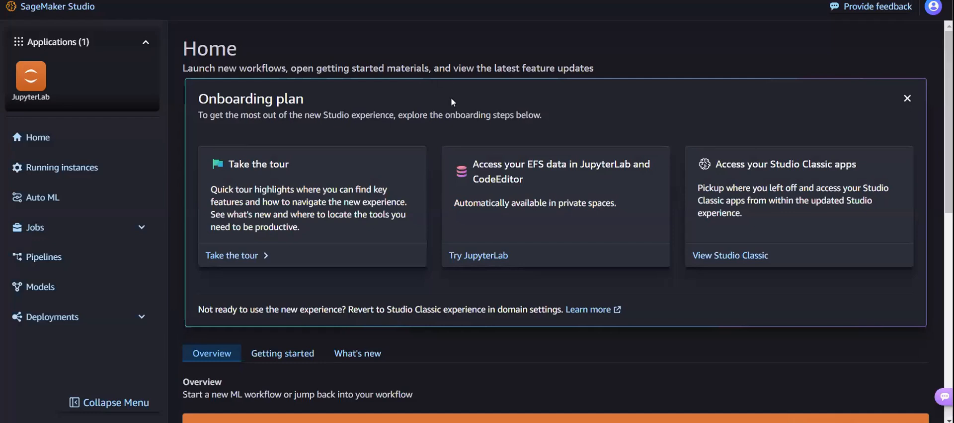
- Return to SageMaker Studio and examine the applications and workflow options on its home page
scroll(392, 279, down, 4)
scroll(394, 285, down, 5)
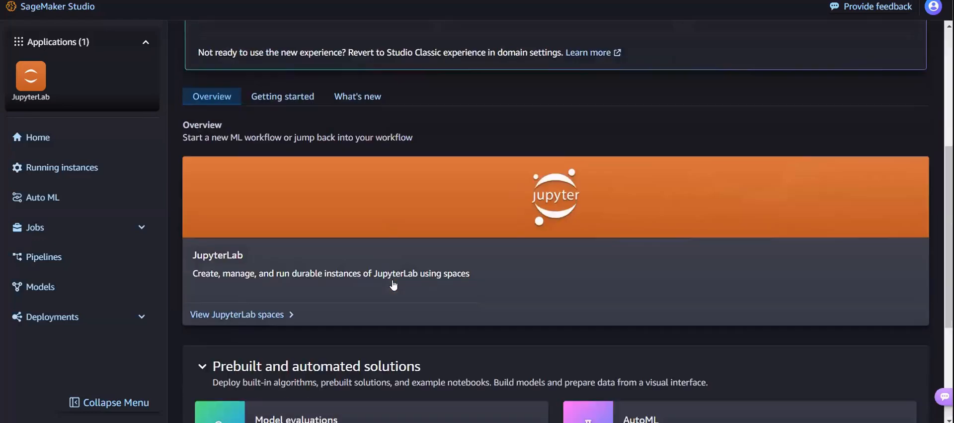
scroll(393, 283, up, 8)
scroll(393, 278, up, 2)
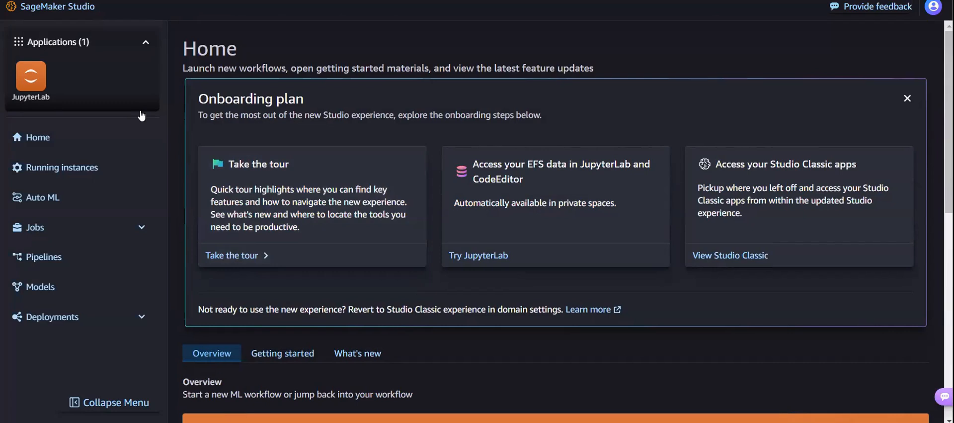
- Review the workflows and solutions on the Studio home page, and open the list of running instances
scroll(142, 115, down, 1)
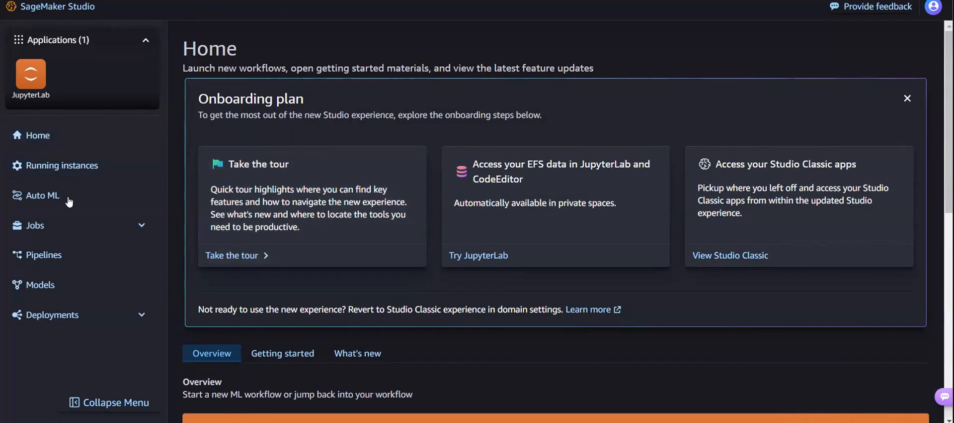
scroll(308, 164, down, 5)
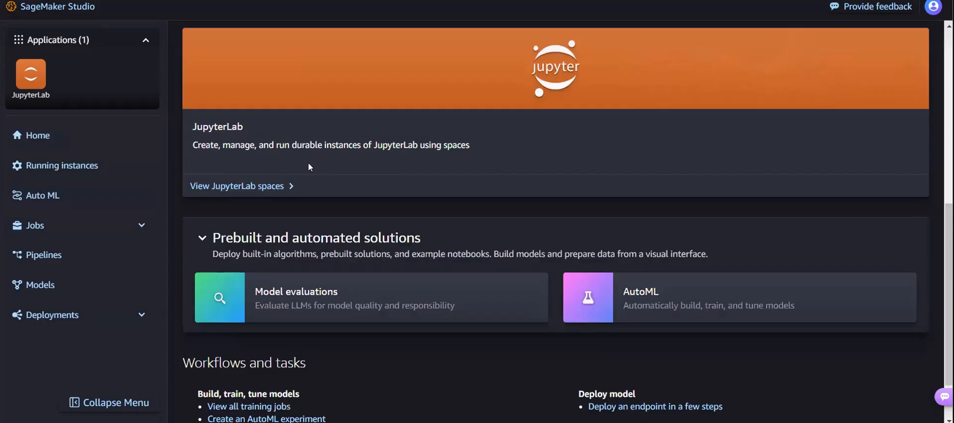
scroll(308, 162, up, 5)
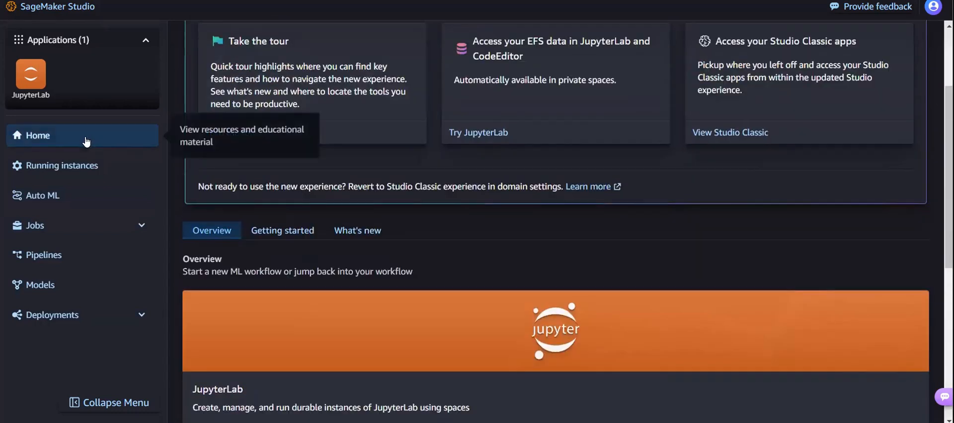
click(74, 162)
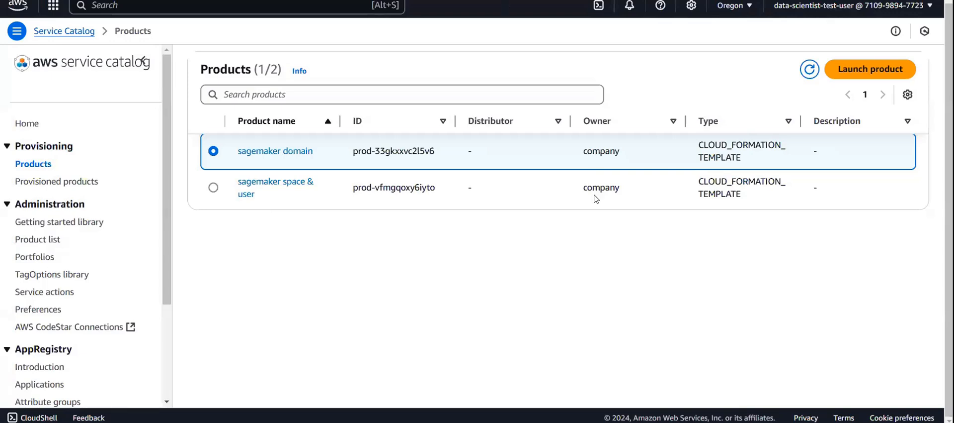
- Open the provisioned product sagemaker_space___user-12011359 in Service Catalog and check its status and the creation state of its resources
click(55, 182)
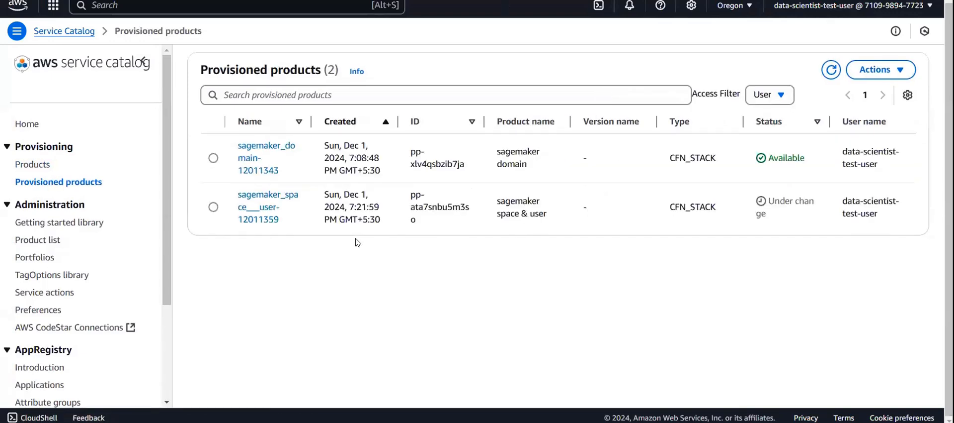
click(264, 206)
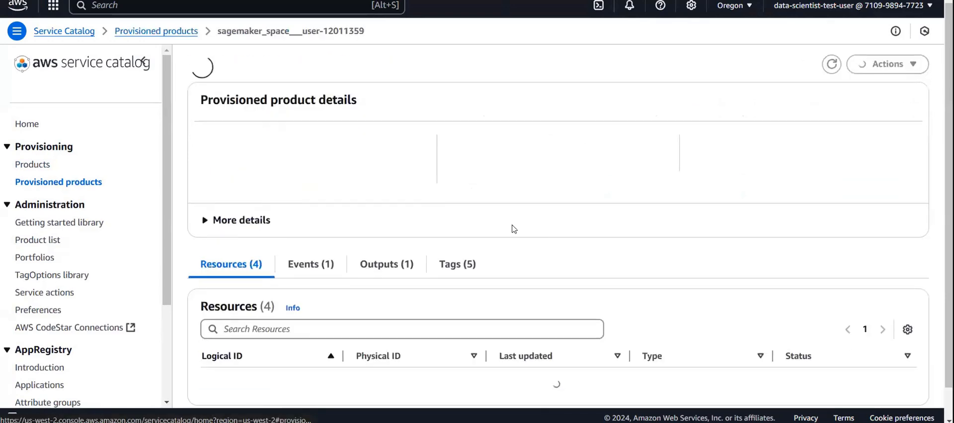
scroll(717, 293, down, 2)
scroll(717, 294, up, 1)
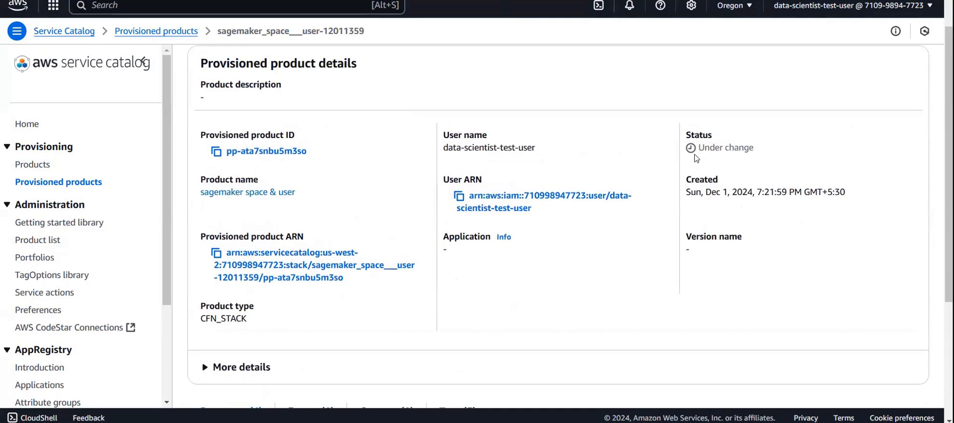
scroll(643, 267, down, 5)
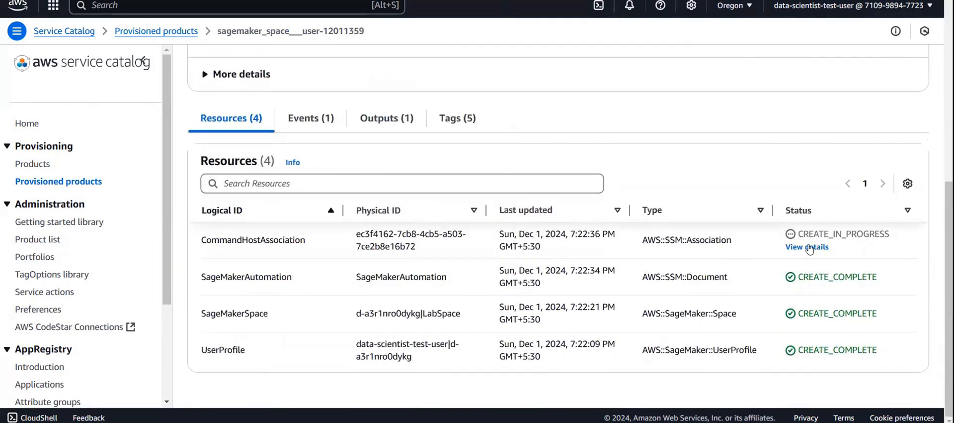
scroll(603, 227, up, 1)
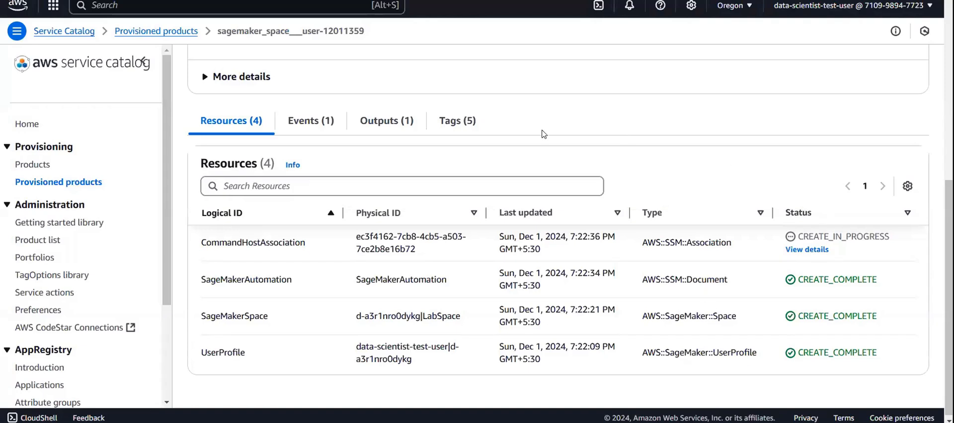
scroll(544, 133, up, 3)
scroll(544, 134, down, 3)
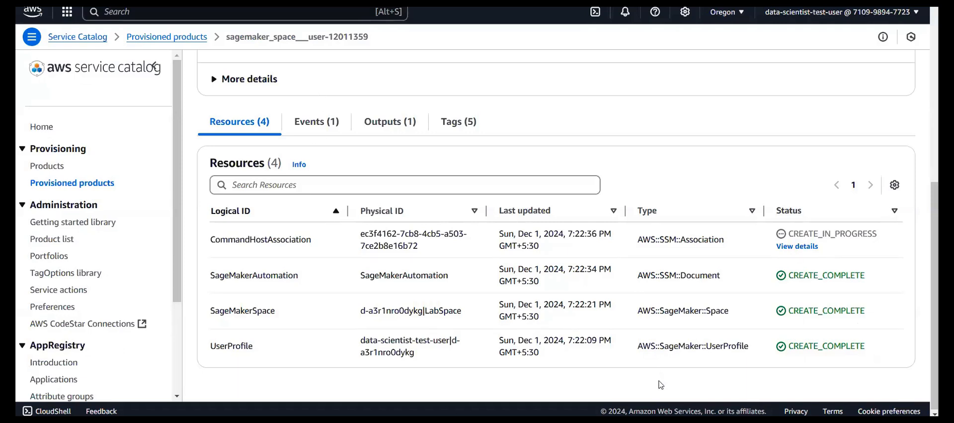
- Switch to the code editor and read through the CloudFormation template's parameters and its UserProfile and SageMakerSpace resources
key(alt+Tab)
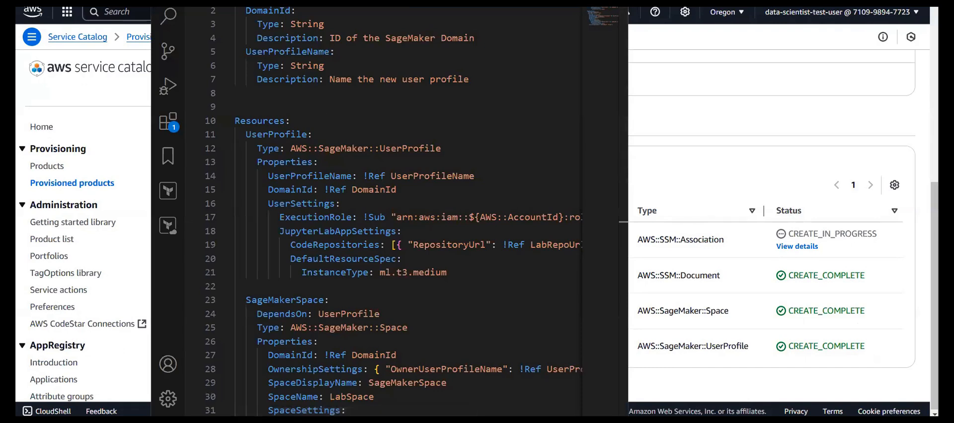
scroll(303, 117, down, 2)
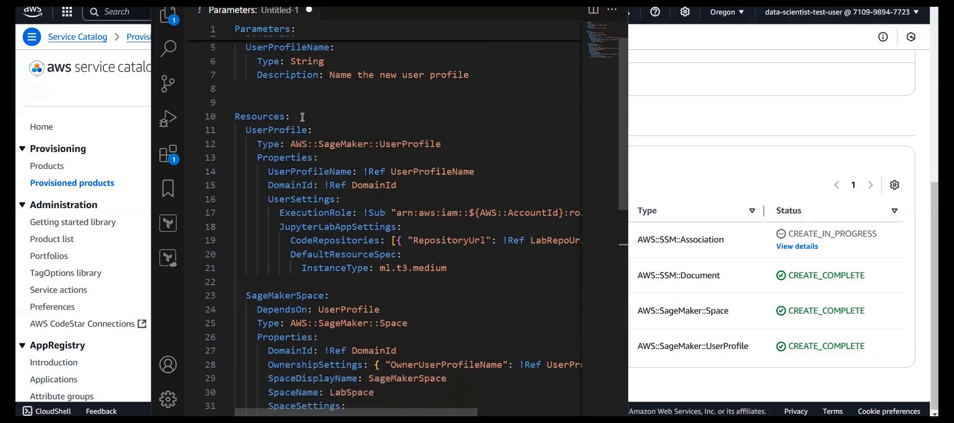
scroll(303, 117, down, 3)
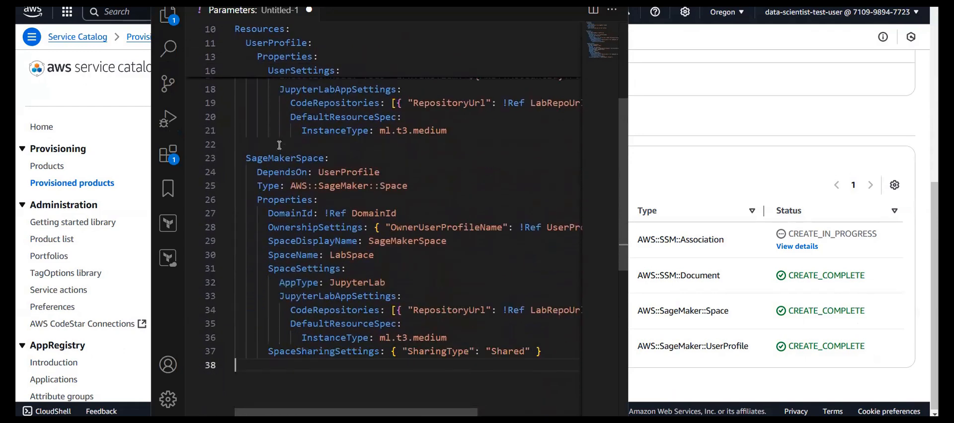
scroll(285, 152, up, 2)
scroll(284, 151, up, 1)
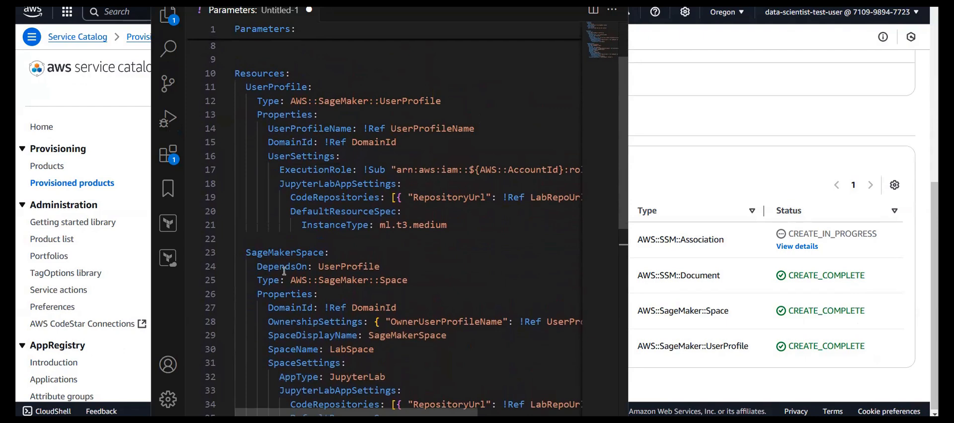
scroll(319, 264, down, 1)
scroll(319, 264, up, 3)
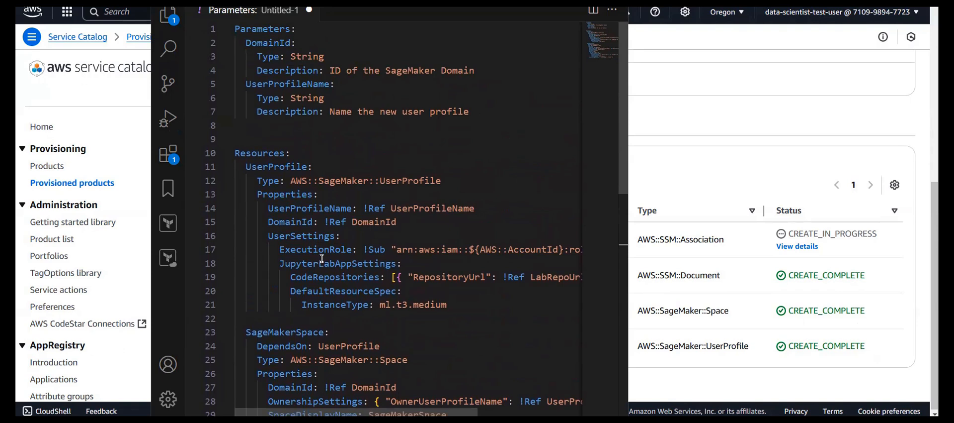
scroll(315, 152, down, 3)
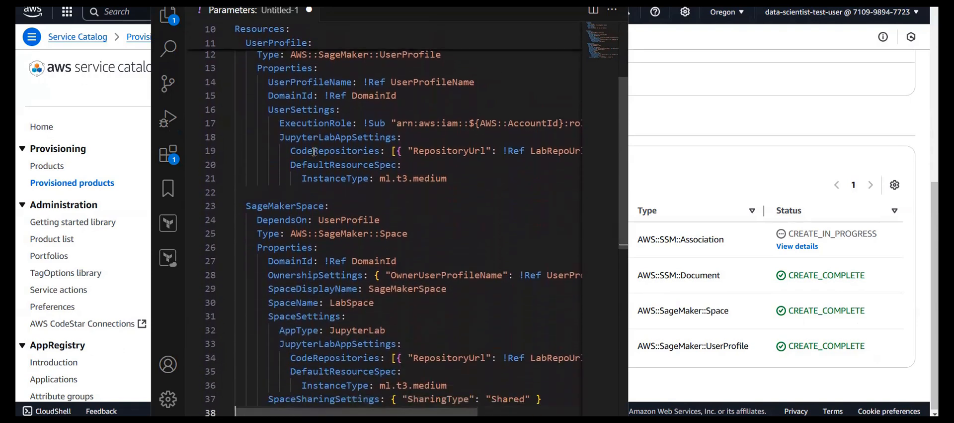
scroll(314, 152, up, 1)
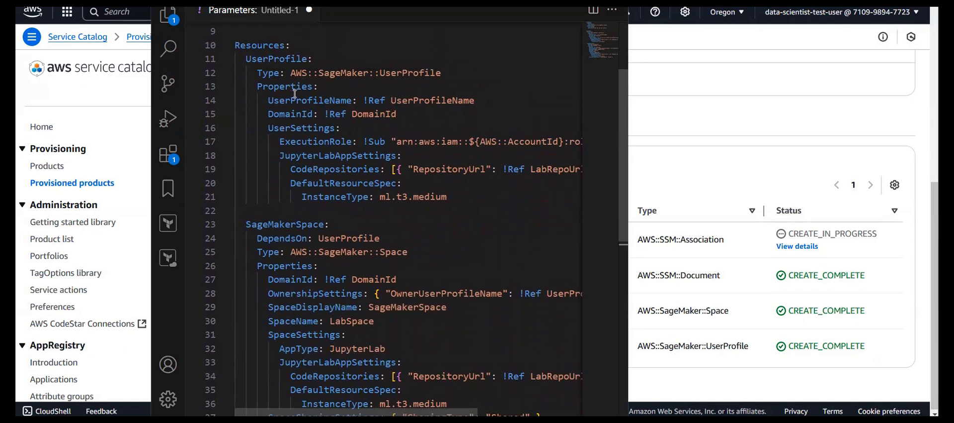
- Examine the UserProfile resource's execution role and code repository settings, and highlight the size in its instance type
scroll(320, 101, right, 5)
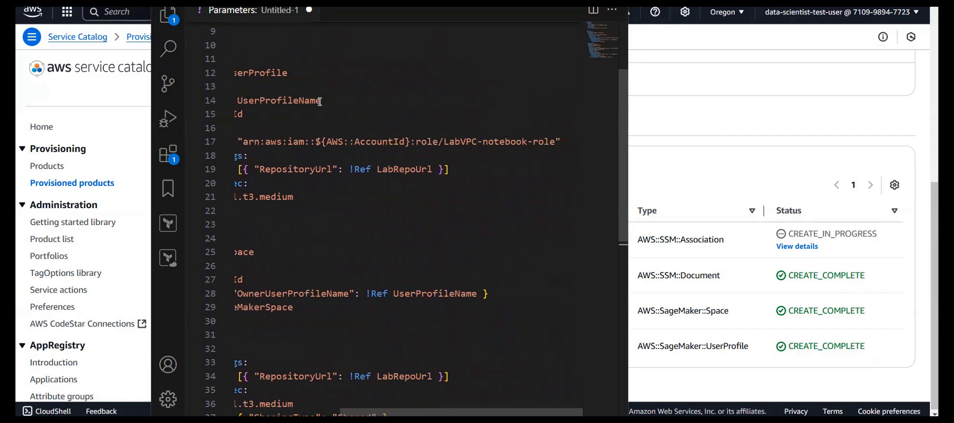
scroll(320, 102, left, 1)
scroll(520, 152, left, 5)
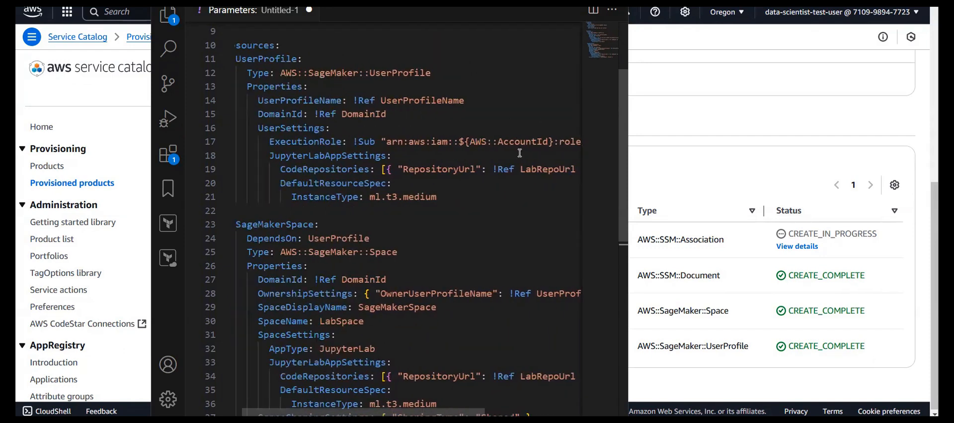
scroll(520, 152, down, 2)
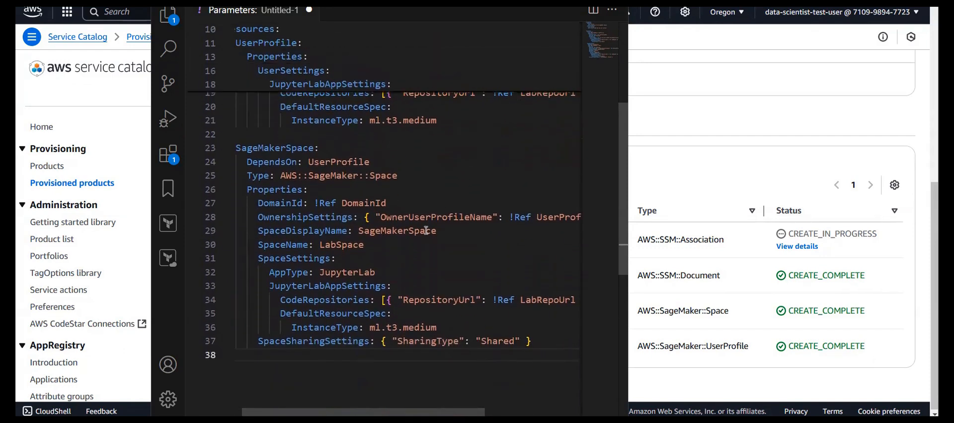
scroll(343, 137, up, 2)
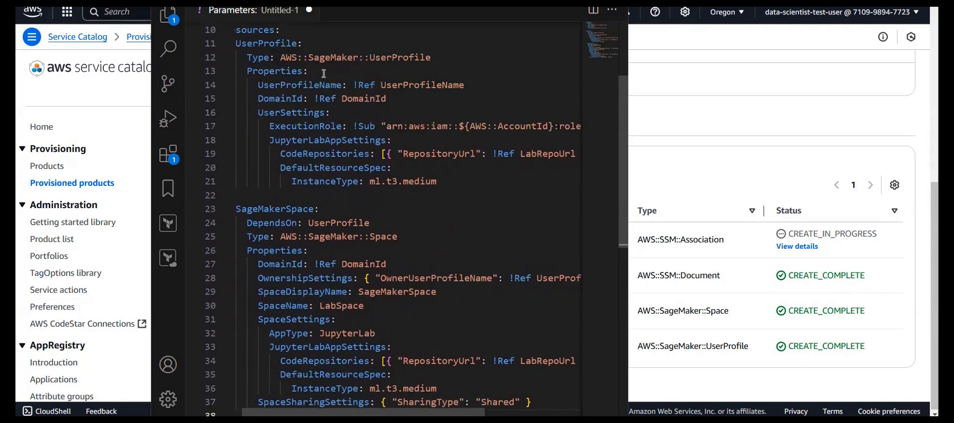
drag(371, 181, 438, 181)
double_click(420, 181)
- Examine the SageMakerSpace resource's ownership, JupyterLab app, code repository and sharing settings
scroll(445, 176, down, 2)
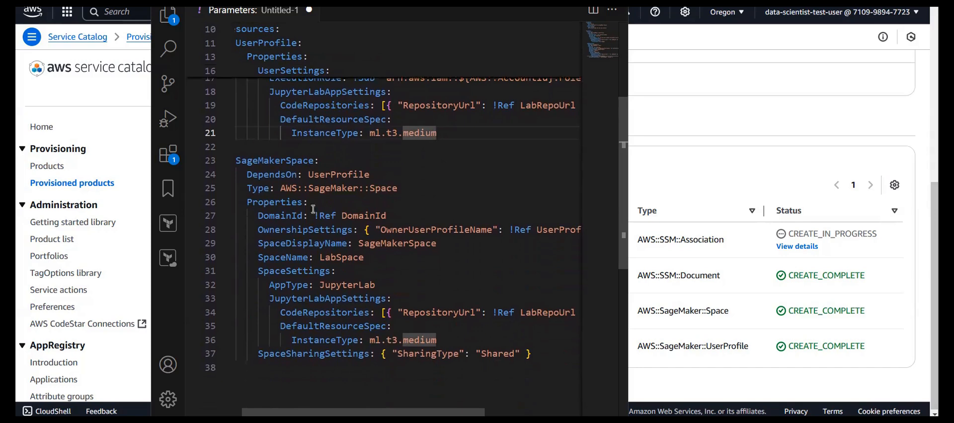
scroll(338, 238, down, 1)
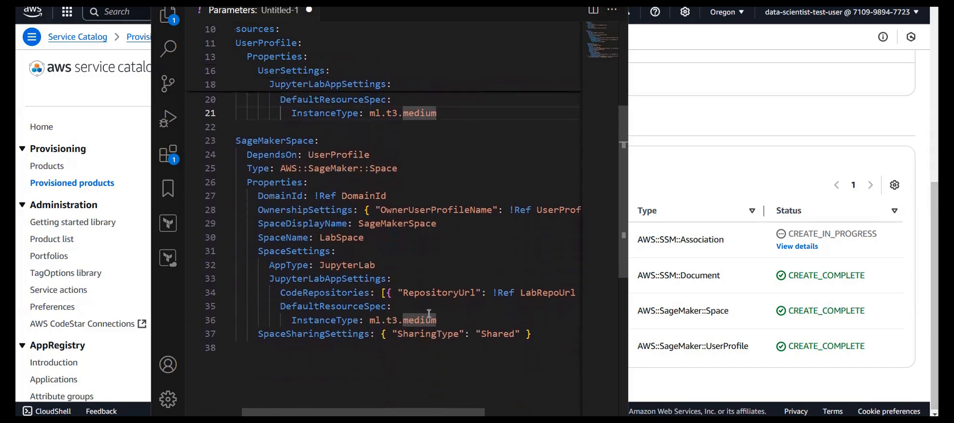
scroll(417, 319, right, 1)
scroll(416, 319, right, 3)
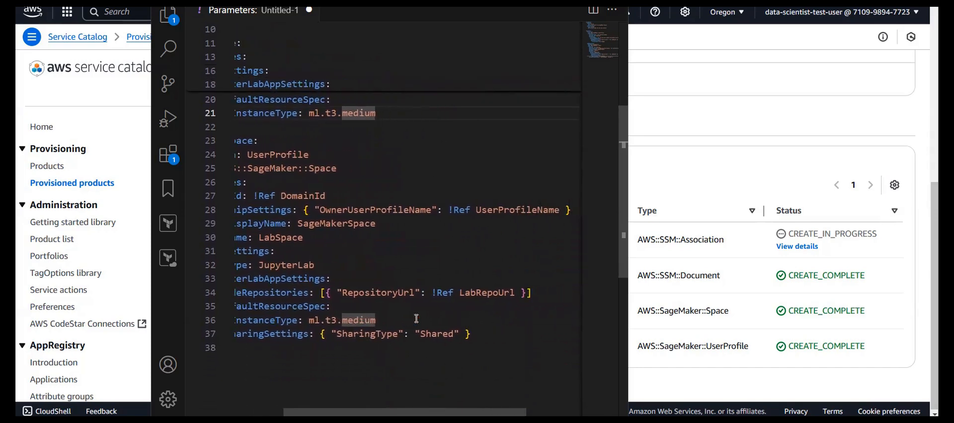
scroll(416, 318, left, 3)
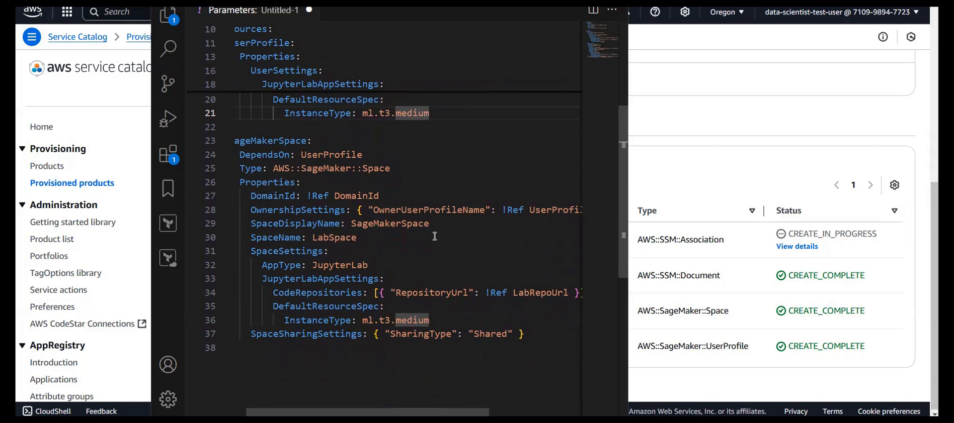
scroll(483, 225, right, 4)
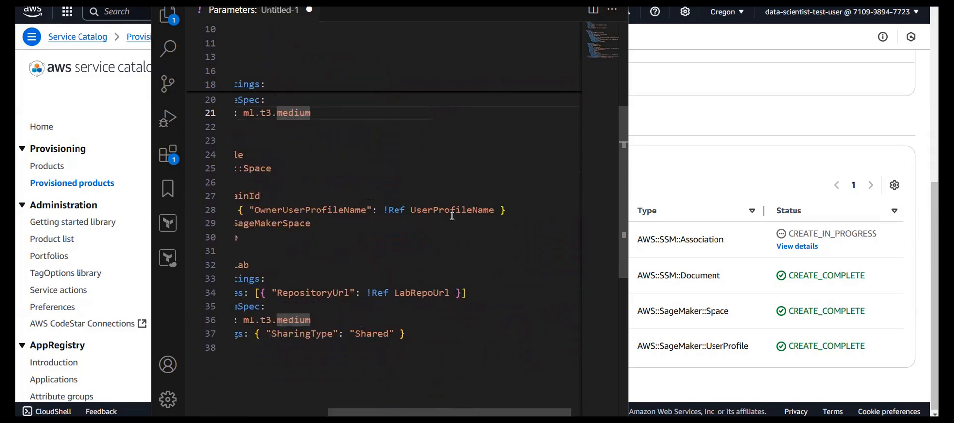
scroll(452, 216, left, 4)
- Compare the UserProfile and SageMakerSpace definitions with the template's DomainId and UserProfileName parameters
scroll(462, 216, up, 3)
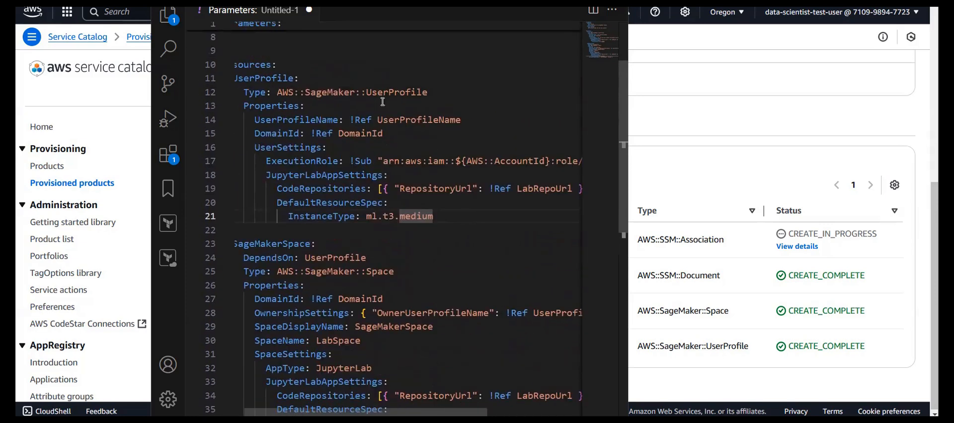
scroll(325, 154, left, 1)
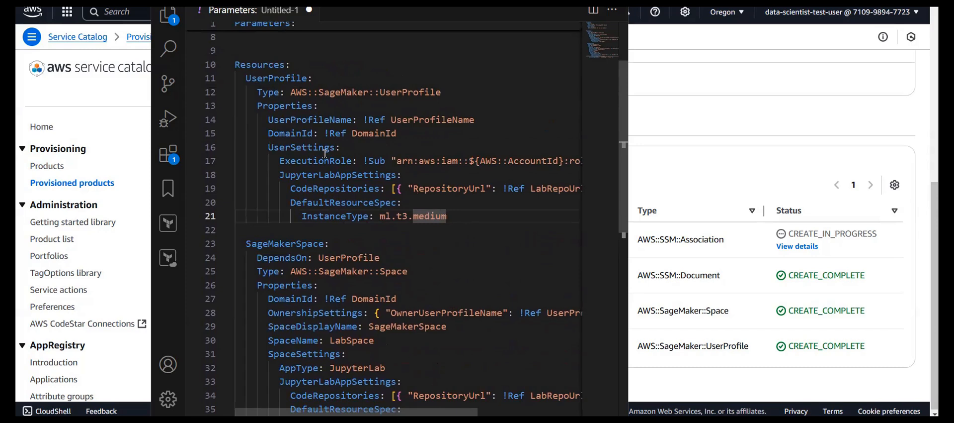
scroll(325, 155, right, 1)
scroll(325, 154, down, 2)
scroll(325, 154, right, 1)
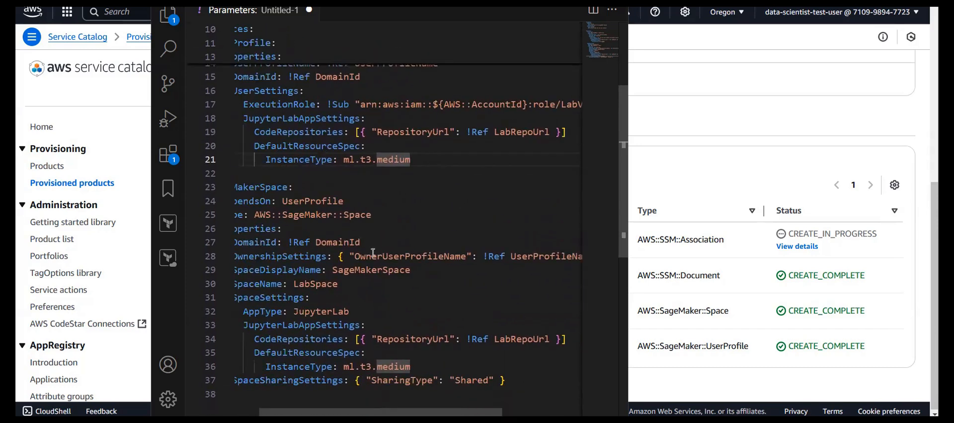
scroll(374, 252, left, 2)
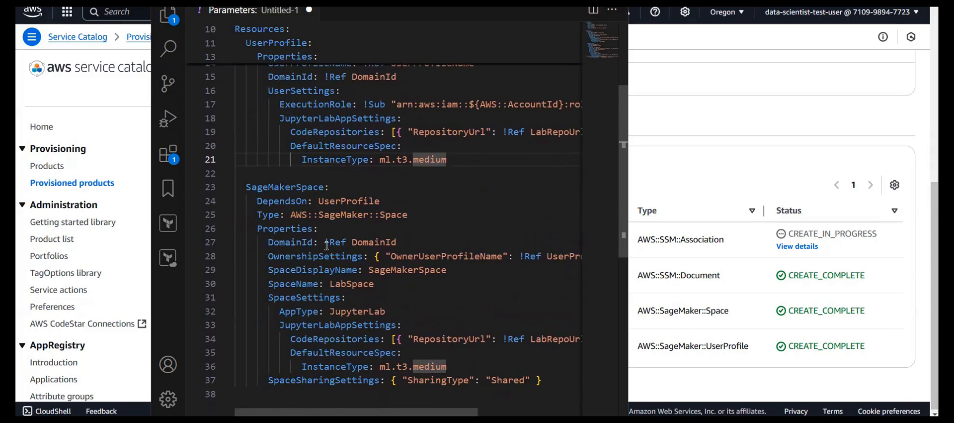
scroll(337, 221, up, 3)
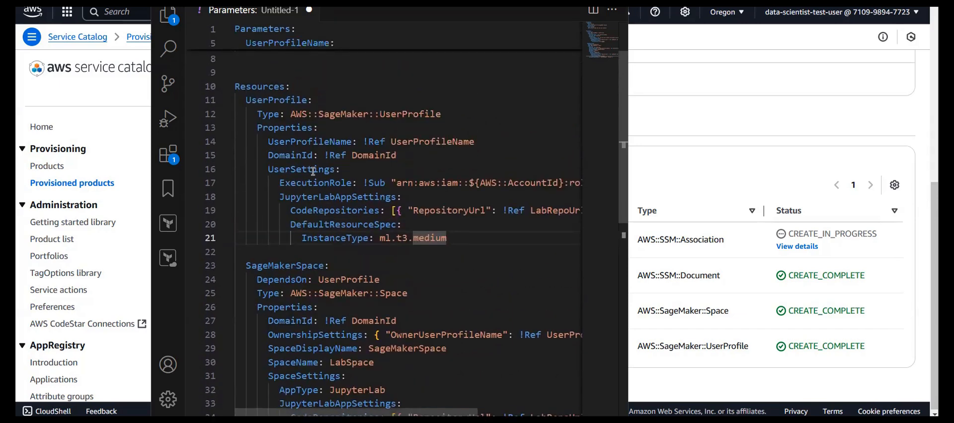
scroll(313, 171, down, 3)
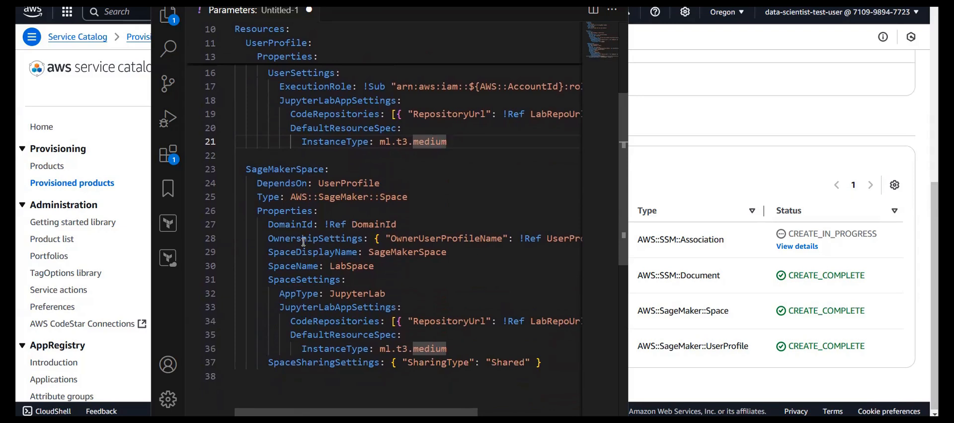
scroll(304, 241, up, 2)
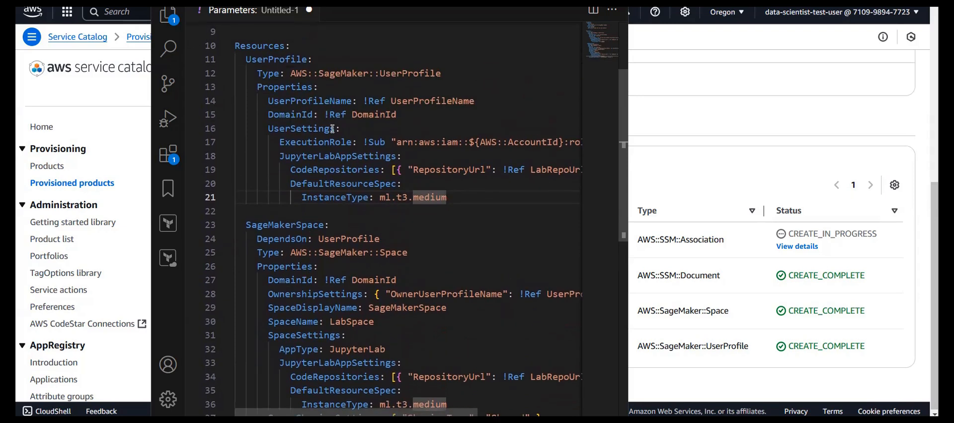
scroll(363, 164, up, 3)
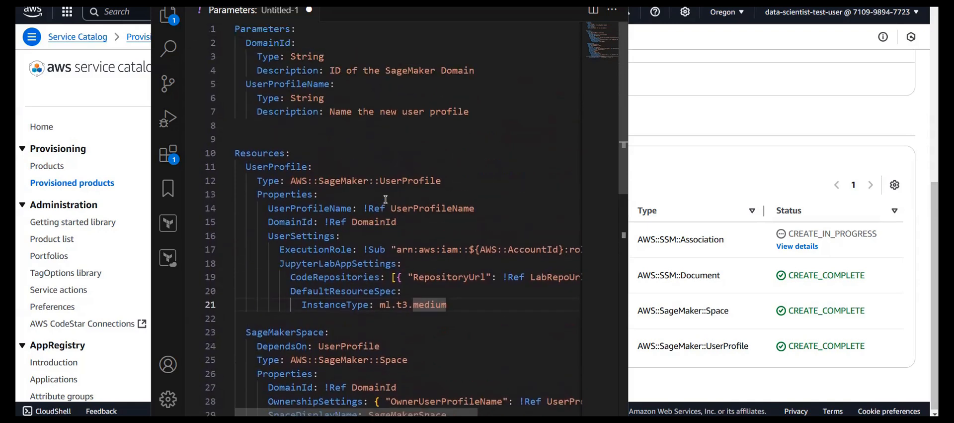
scroll(386, 198, down, 4)
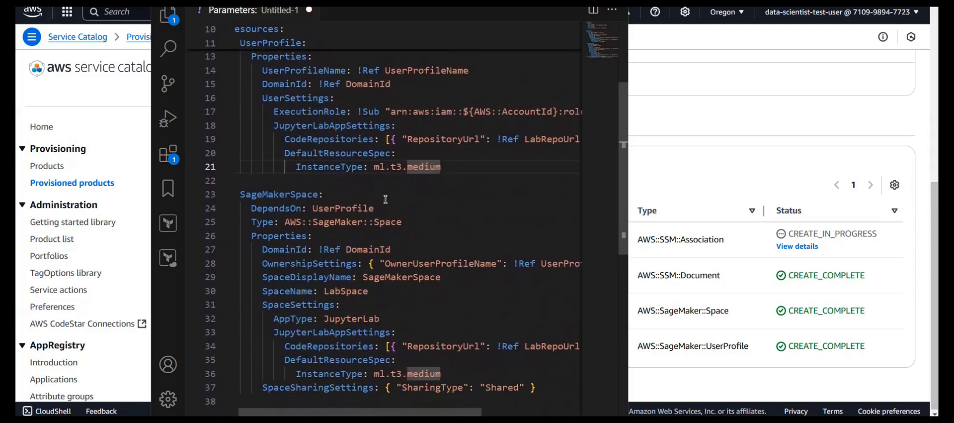
- Read the full execution role and code repository lines of the UserProfile and SageMakerSpace resources in the template
scroll(386, 199, right, 2)
scroll(385, 199, up, 2)
scroll(385, 199, right, 1)
scroll(386, 199, down, 3)
scroll(386, 199, left, 2)
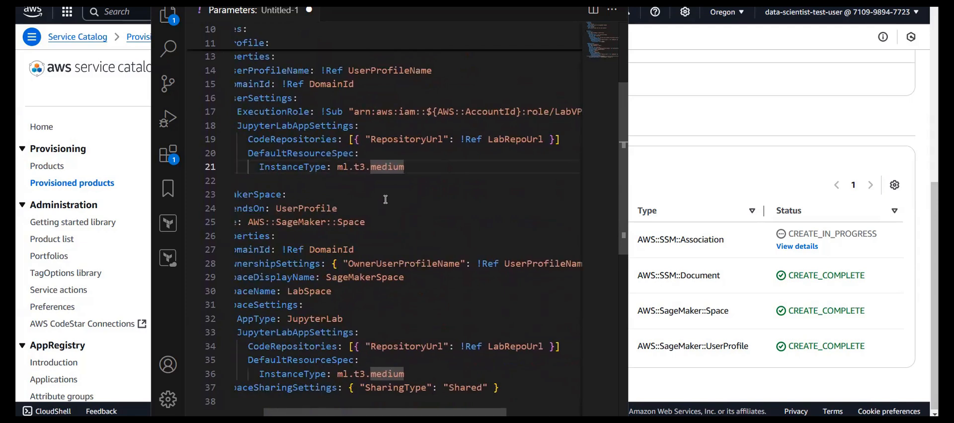
scroll(386, 199, left, 1)
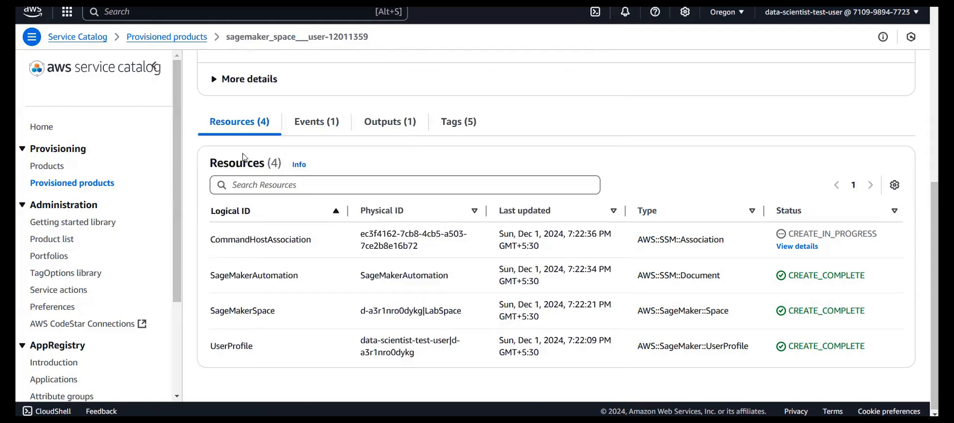
- Return to Service Catalog and refresh the details of the sagemaker_space___user-12011359 provisioned product to check its status
scroll(245, 158, up, 5)
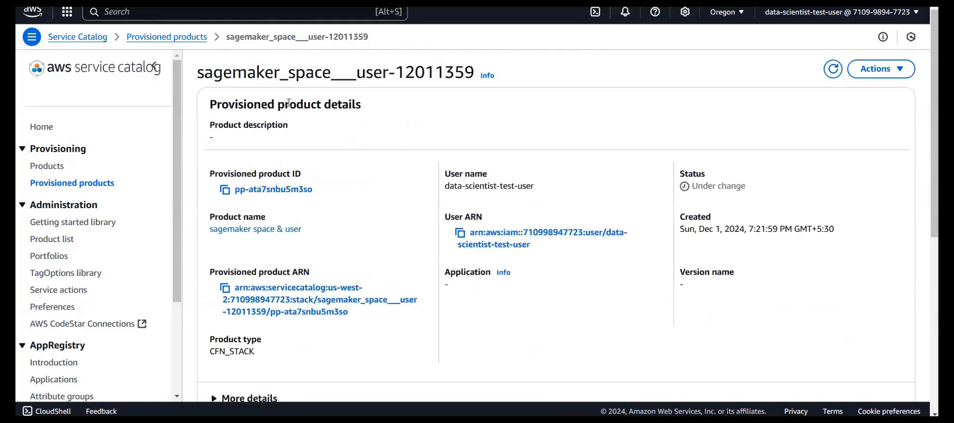
click(833, 69)
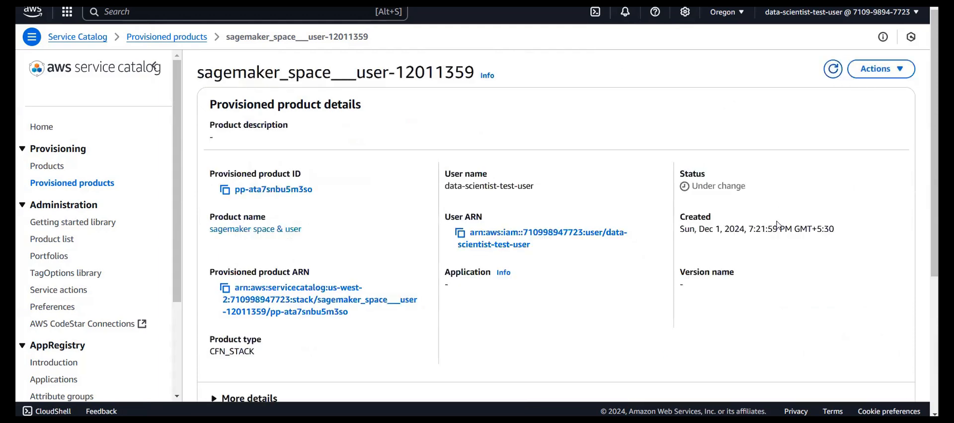
scroll(779, 225, down, 5)
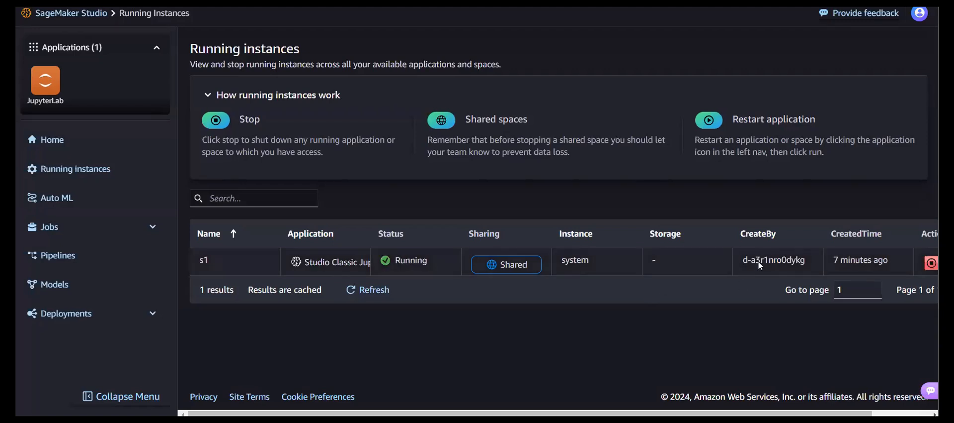
- Switch to SageMaker Studio and examine the running instance s1's status, sharing and available actions
scroll(759, 261, right, 3)
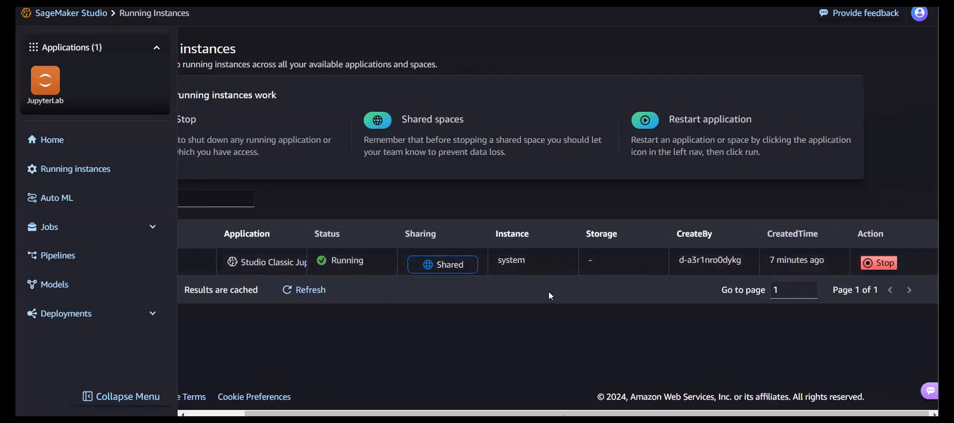
scroll(549, 291, left, 3)
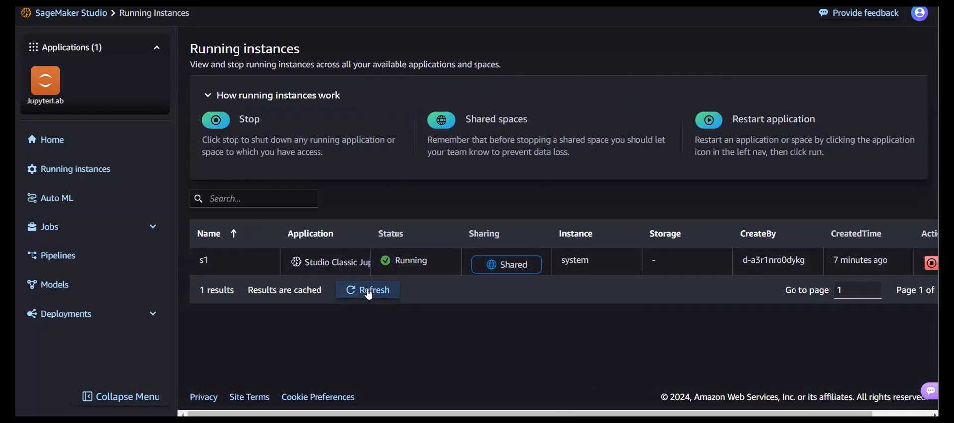
scroll(461, 252, right, 3)
scroll(460, 251, left, 3)
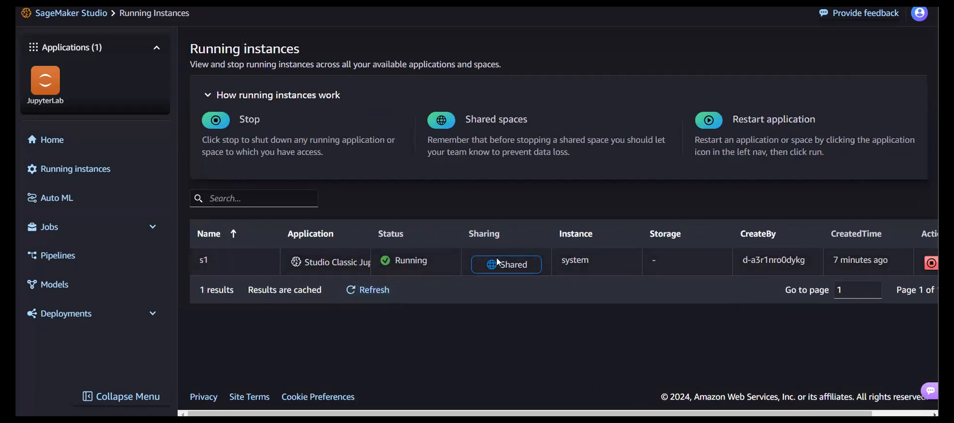
scroll(362, 255, right, 3)
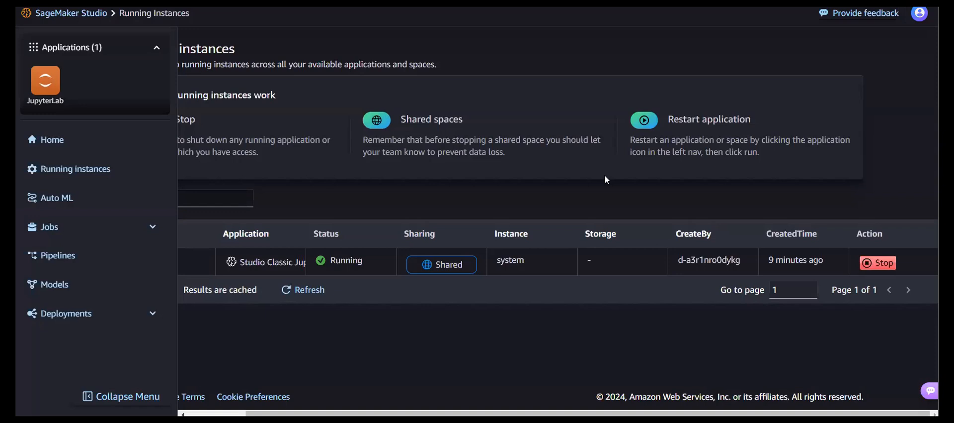
- List the JupyterLab spaces and start the shared space LabSpace
click(58, 101)
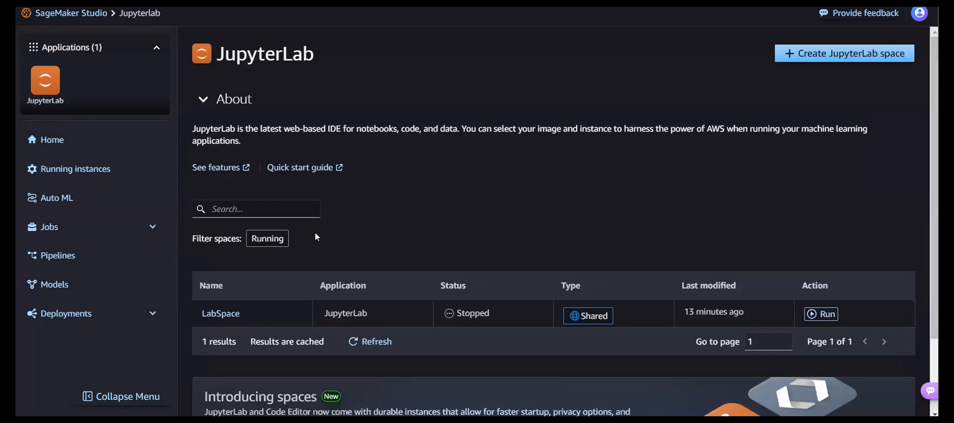
scroll(378, 244, down, 2)
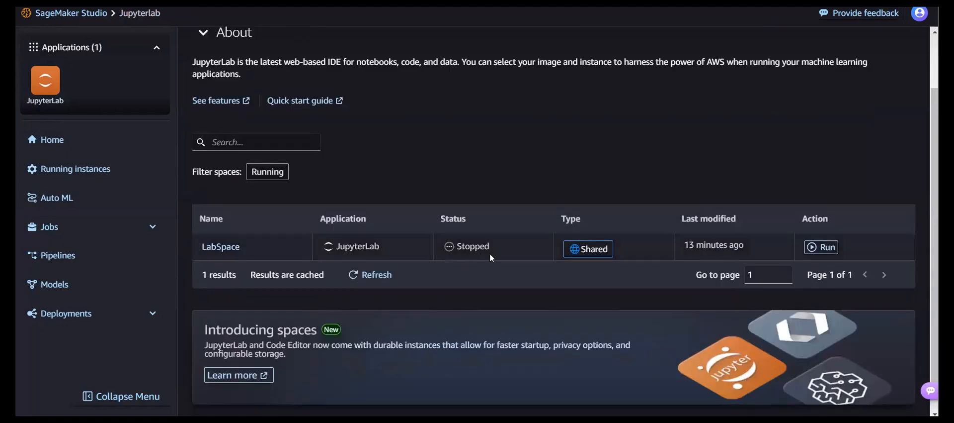
click(816, 247)
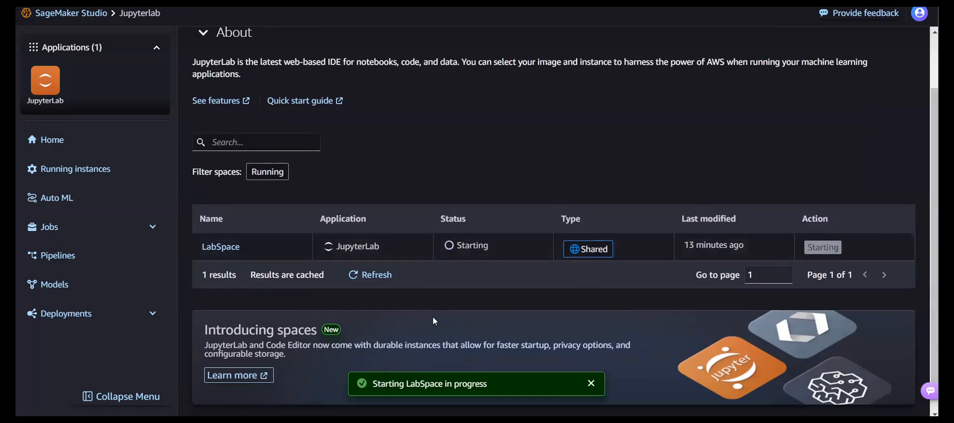
scroll(250, 243, left, 3)
scroll(667, 213, up, 2)
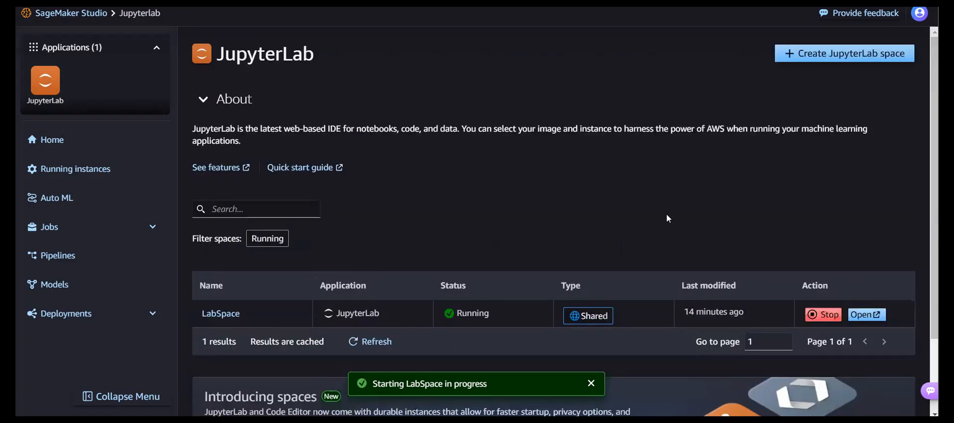
- Open LabSpace in JupyterLab and dismiss the Jupyter news notification
click(864, 316)
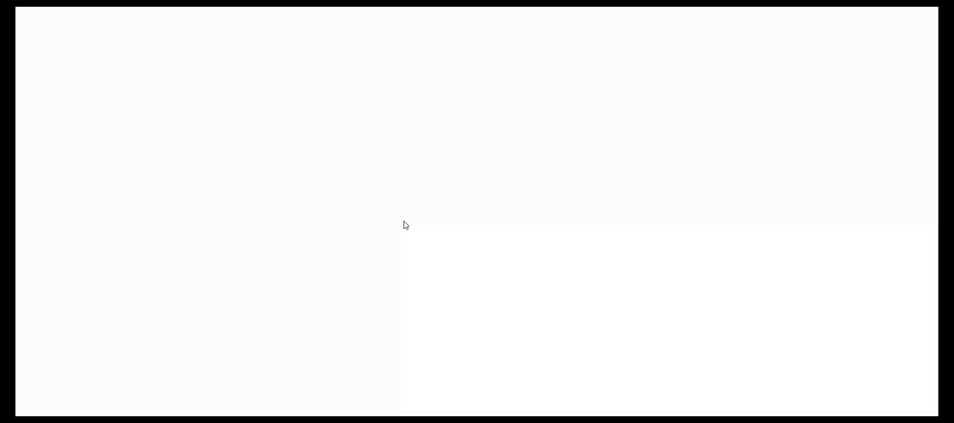
click(339, 2)
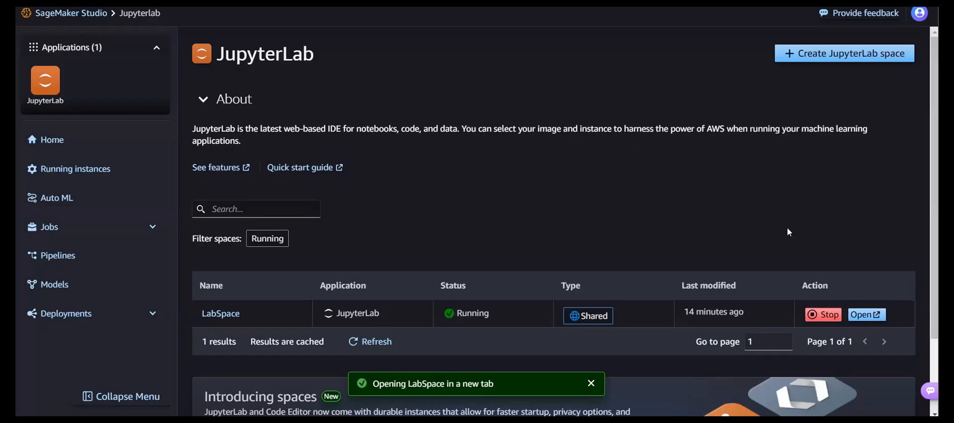
click(865, 316)
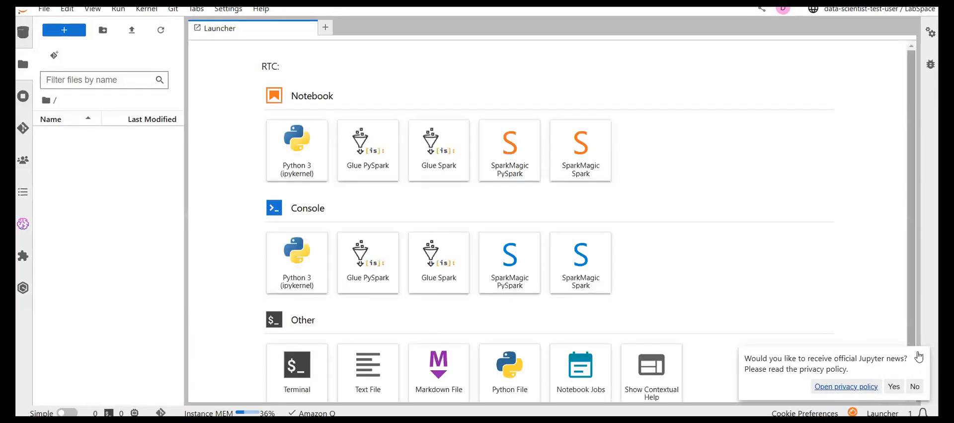
click(921, 356)
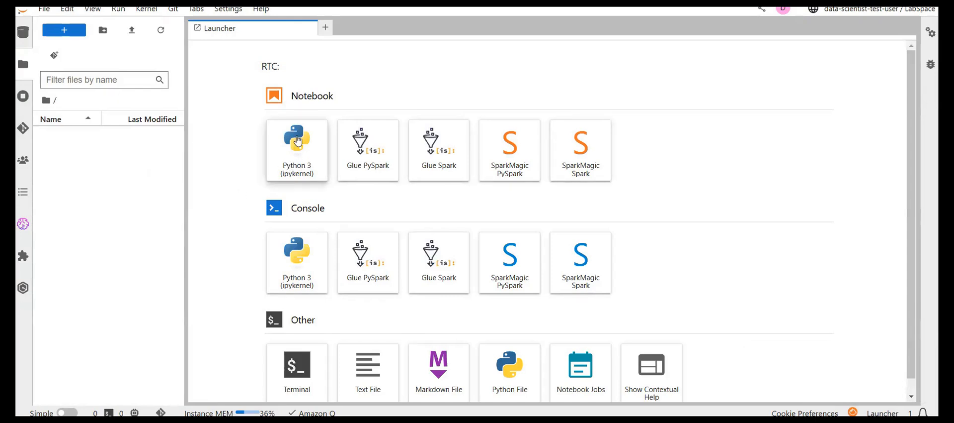
- Create a Python 3 (ipykernel) notebook and enter print("hellow word") in its first cell
scroll(355, 194, down, 1)
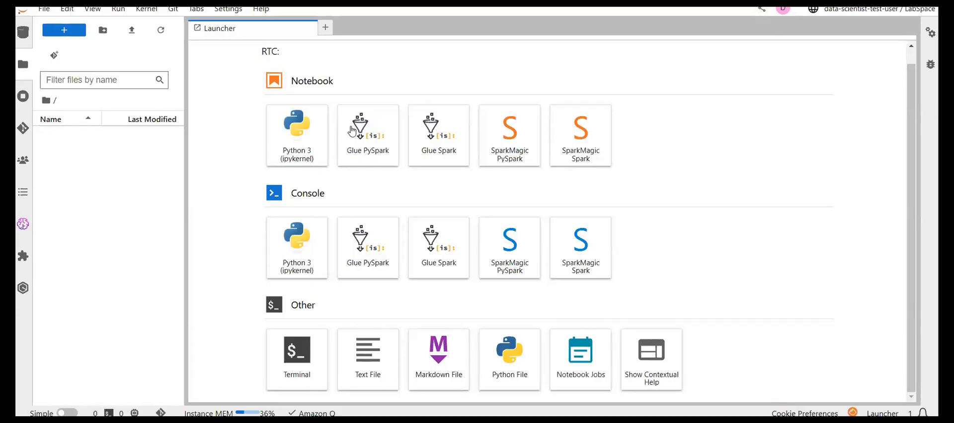
click(285, 144)
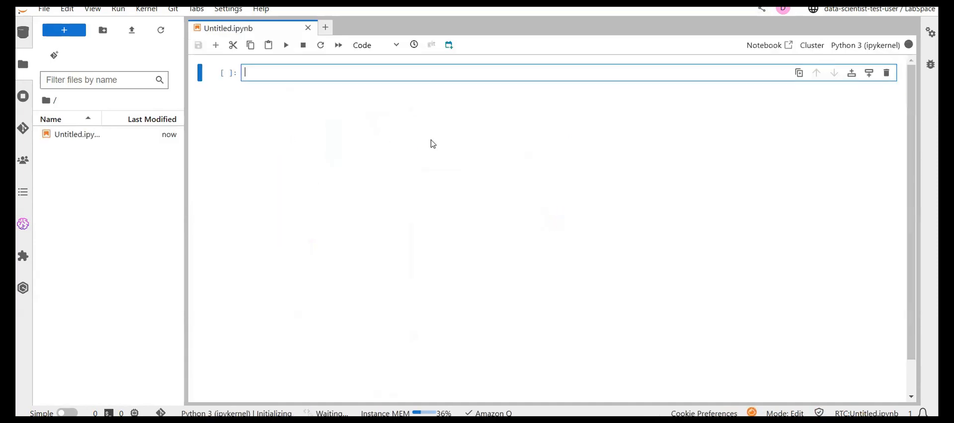
text(print("hellow word)
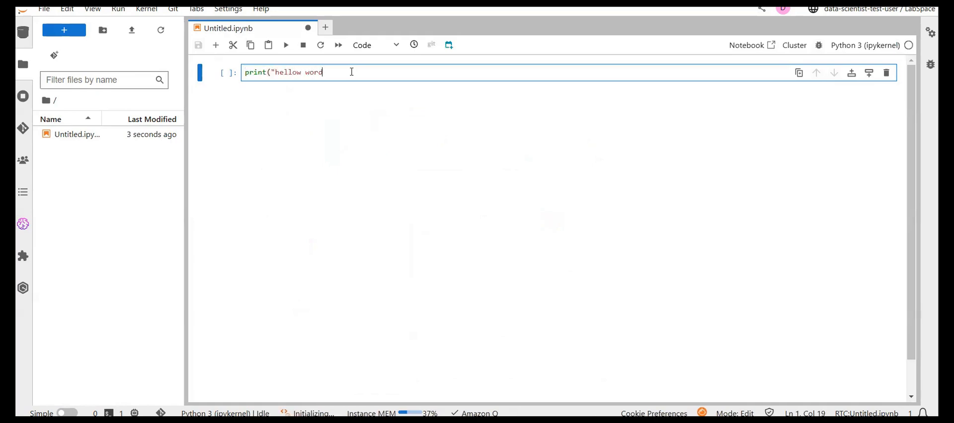
text("))
- Correct "hellow" to "hello" in the print statement and run the cell
key(Left)
key(Left)
key(Left)
key(Left)
key(Left)
key(Left)
key(Left)
key(Left)
key(Left)
key(Left)
key(Left)
key(Left)
key(Right)
key(Right)
key(Right)
key(Right)
key(Right)
key(BackSpace)
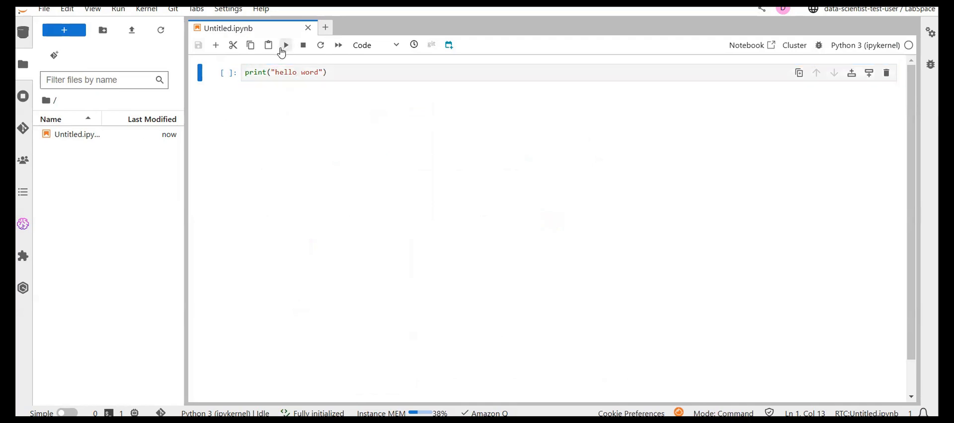
click(282, 47)
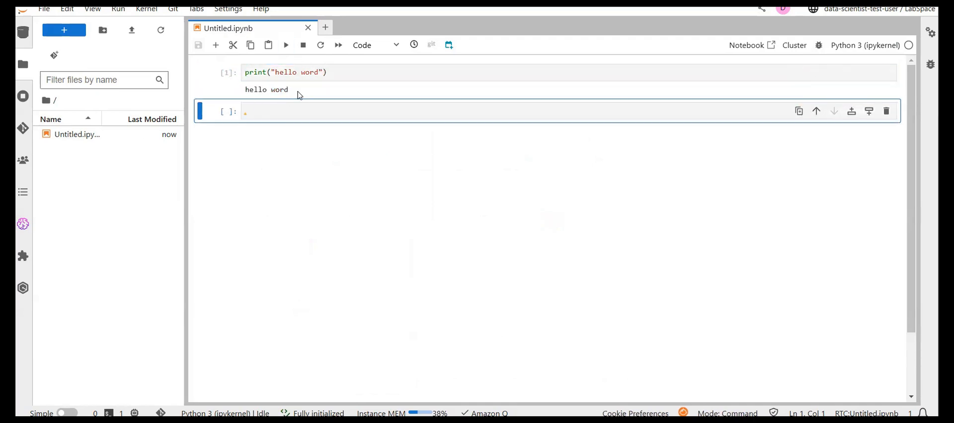
- Change the printed text to "hello world" and rerun the cell
click(314, 73)
text(l)
key(shift+Return)
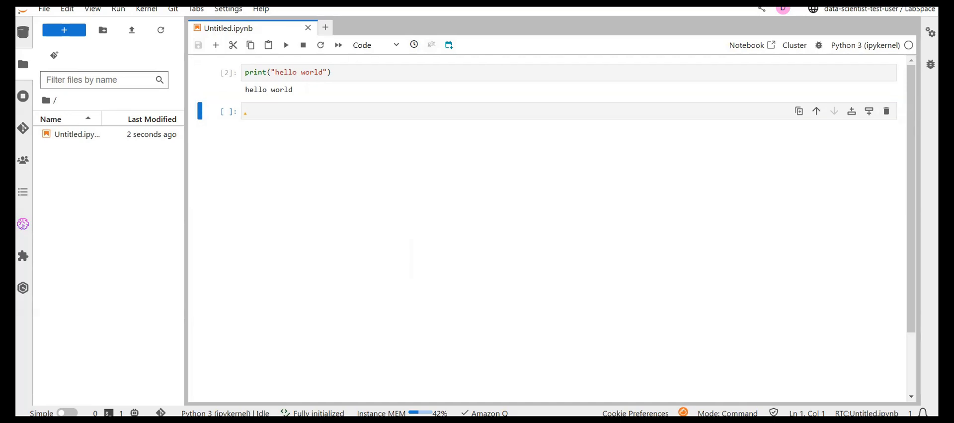
- Clone the suggested CodeCommit repository StudioRepo into the JupyterLab space
click(31, 132)
click(109, 127)
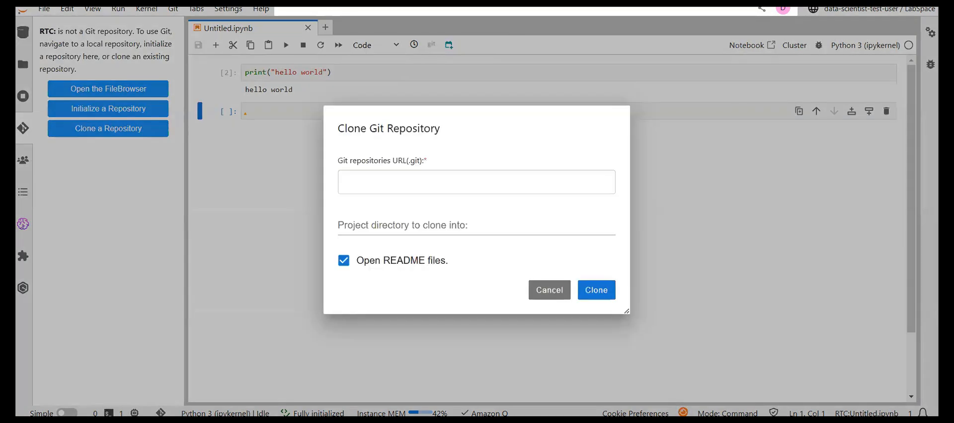
click(468, 179)
click(468, 180)
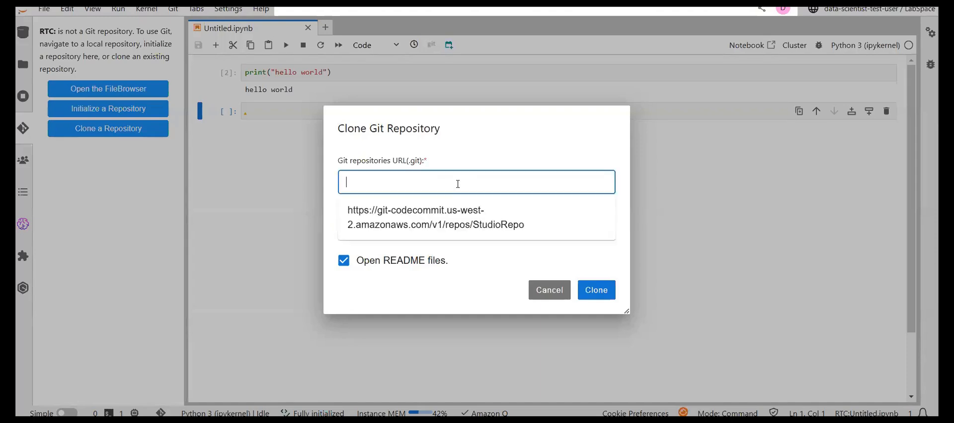
click(405, 213)
click(596, 290)
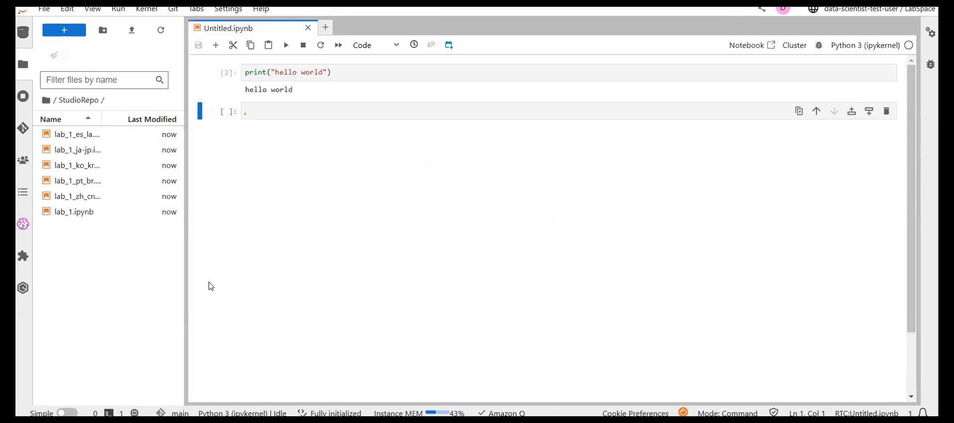
- Open lab_1.ipynb from StudioRepo and skim through its tasks
double_click(68, 213)
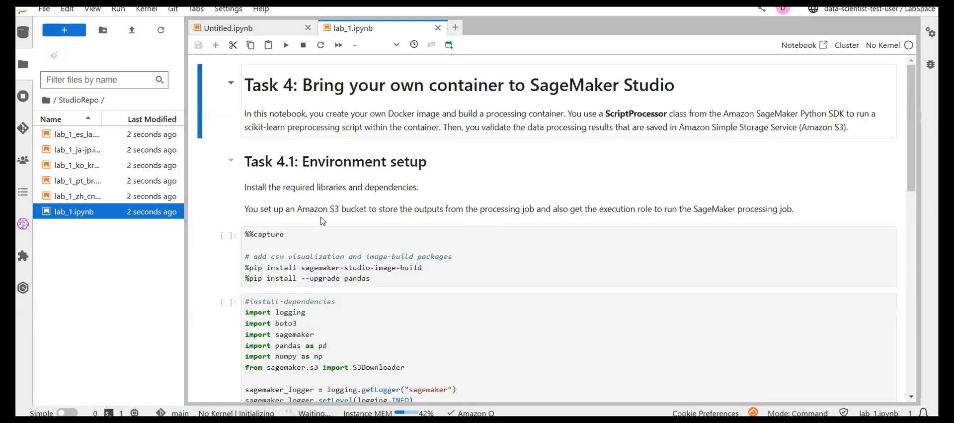
scroll(394, 231, down, 10)
scroll(394, 231, down, 20)
scroll(394, 231, up, 15)
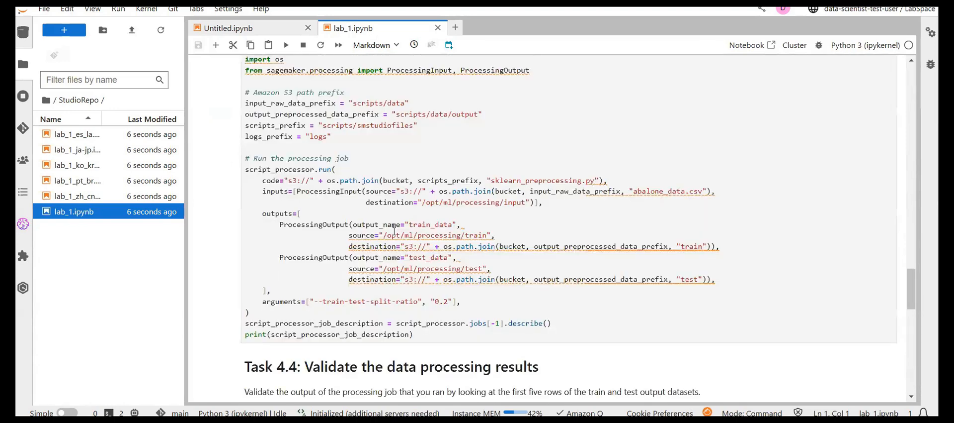
scroll(394, 231, up, 20)
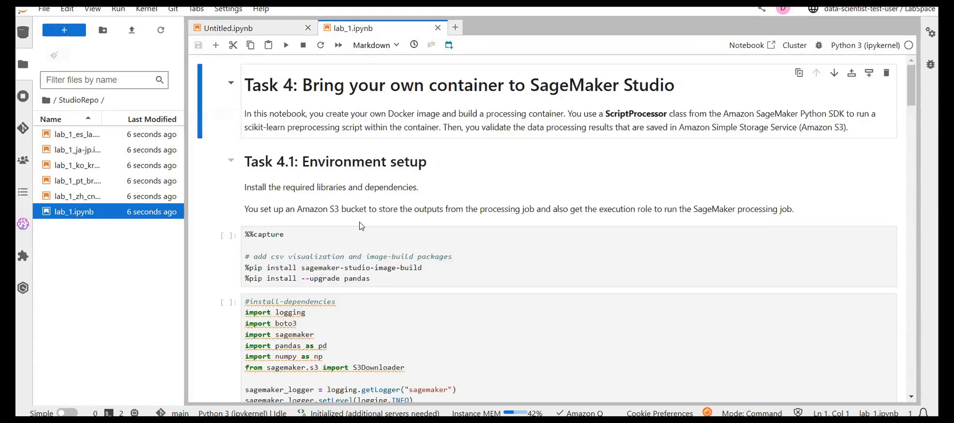
- Run the Task 4.1 cell that installs sagemaker-studio-image-build and upgrades pandas
scroll(362, 226, down, 2)
click(463, 173)
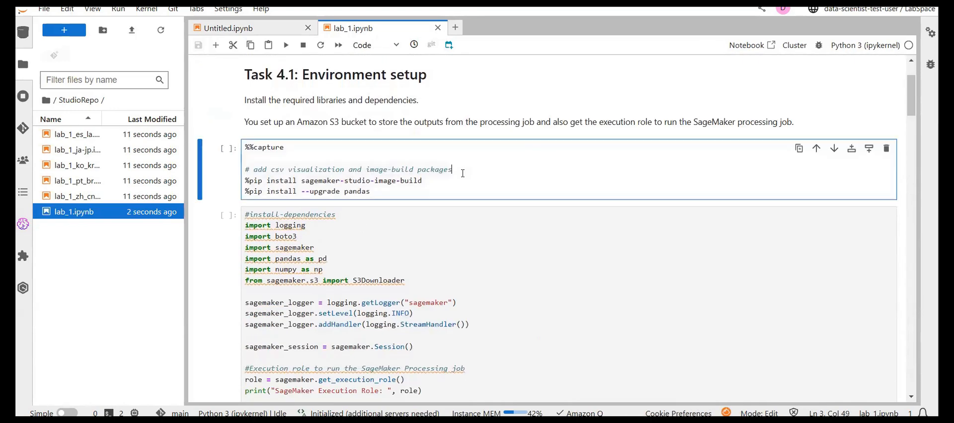
key(shift+Return)
scroll(463, 174, up, 2)
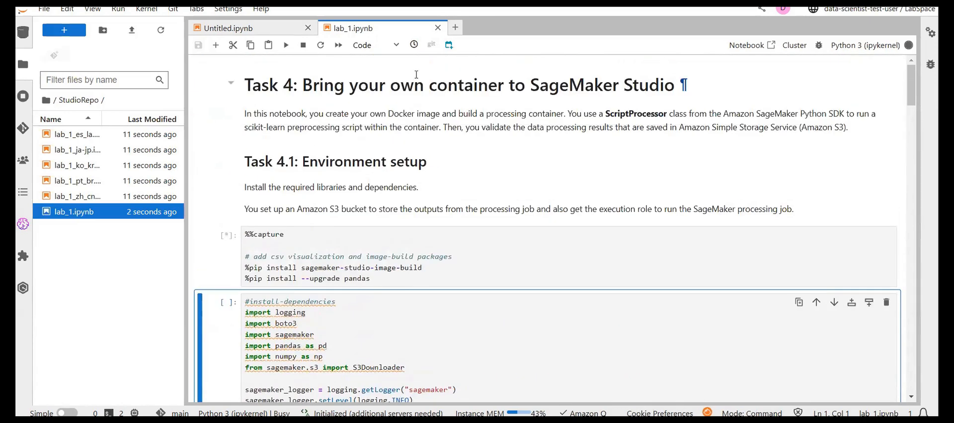
- Review the notebook's Task 4 title on bringing your own container, then read on to the Dockerfile task
click(437, 84)
drag(398, 84, 505, 86)
click(505, 86)
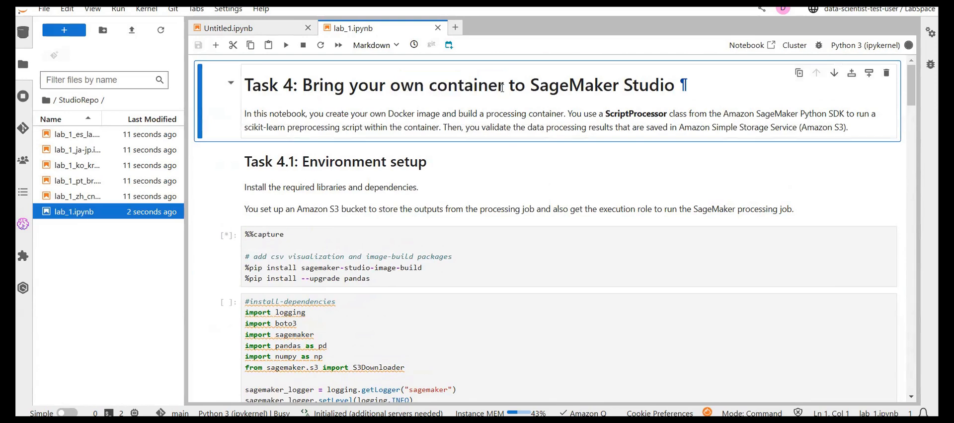
scroll(506, 144, down, 6)
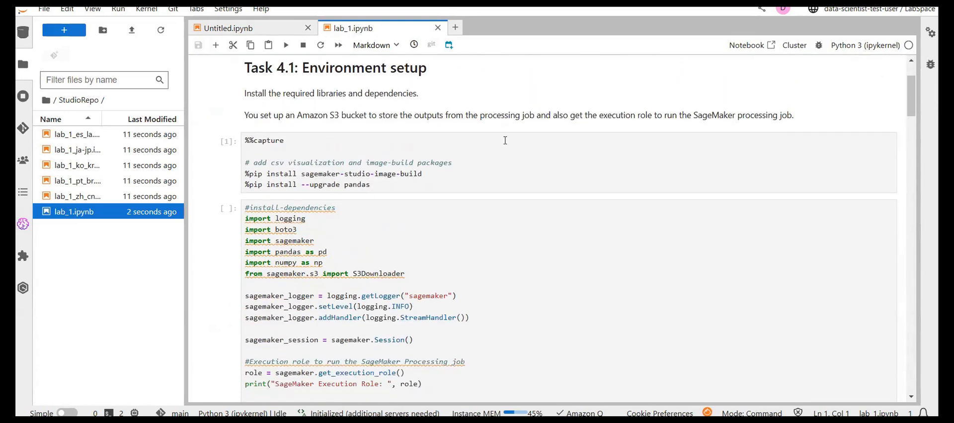
scroll(396, 258, down, 5)
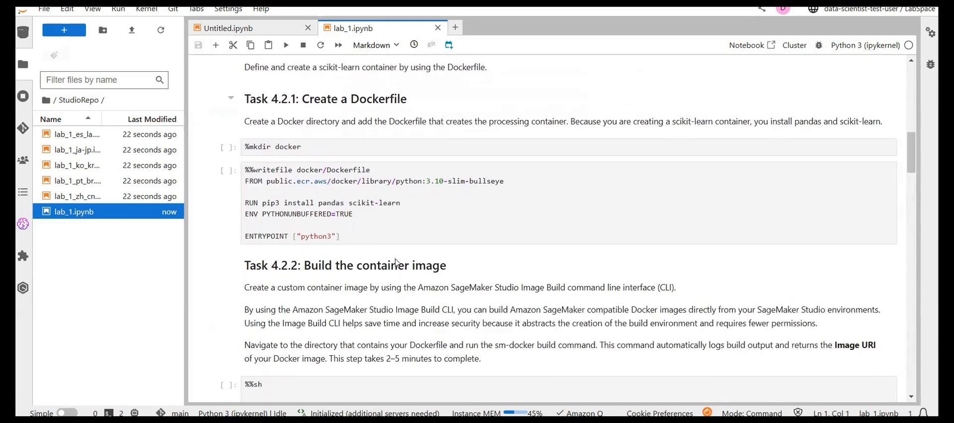
- Highlight the Dockerfile instructions and the %mkdir docker command in Task 4.2.1, leaving the cursor in the command's cell
drag(356, 232, 249, 181)
drag(307, 149, 250, 149)
click(314, 150)
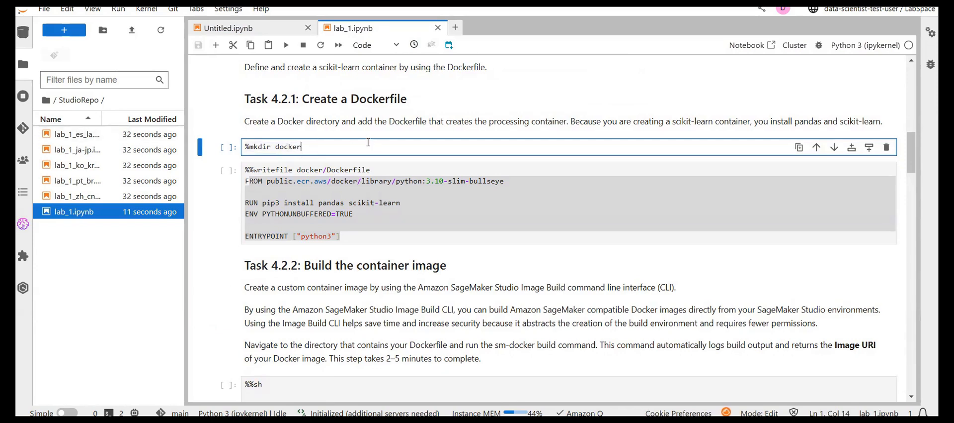
- Run the %mkdir docker cell in Task 4.2.1 and rerun the Task 4.1 package installation cell
key(shift+Return)
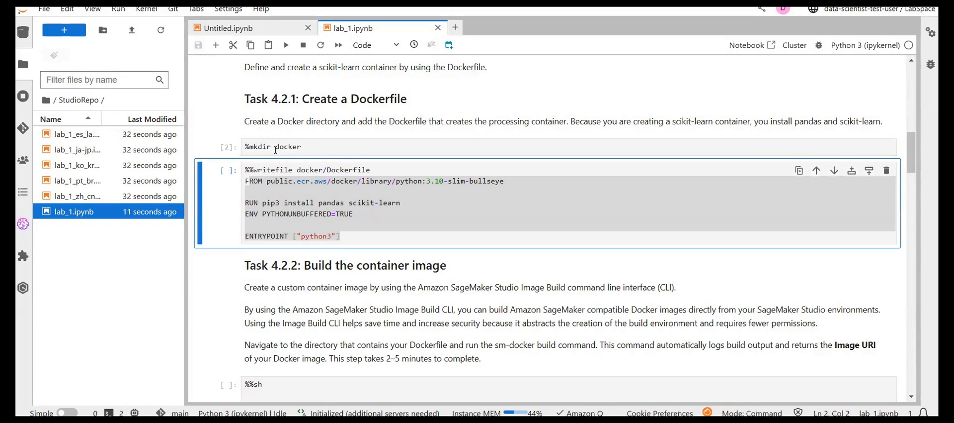
scroll(275, 150, up, 3)
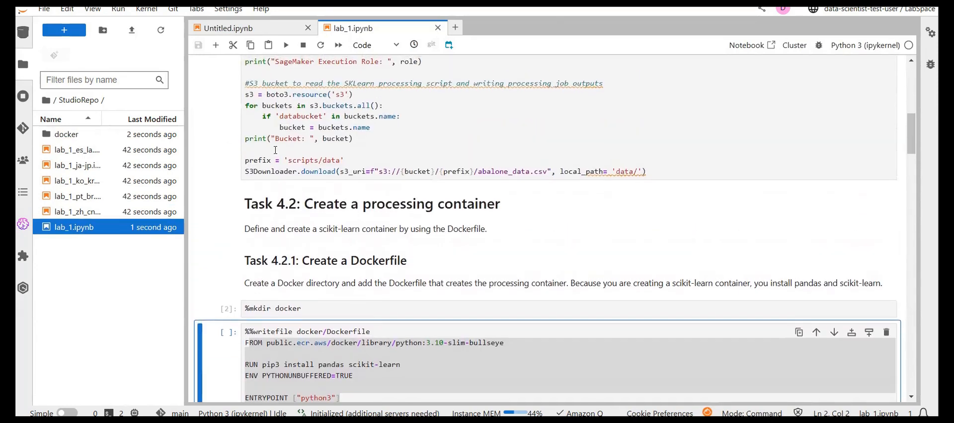
scroll(342, 199, up, 8)
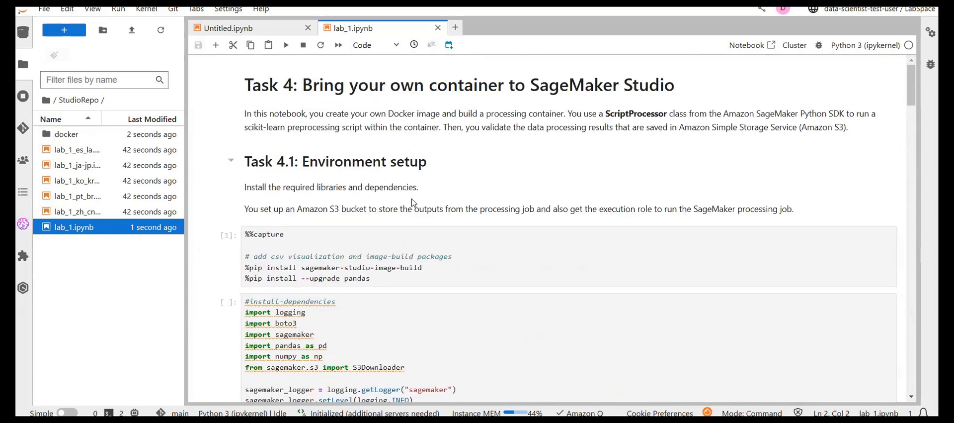
click(376, 255)
key(shift+Return)
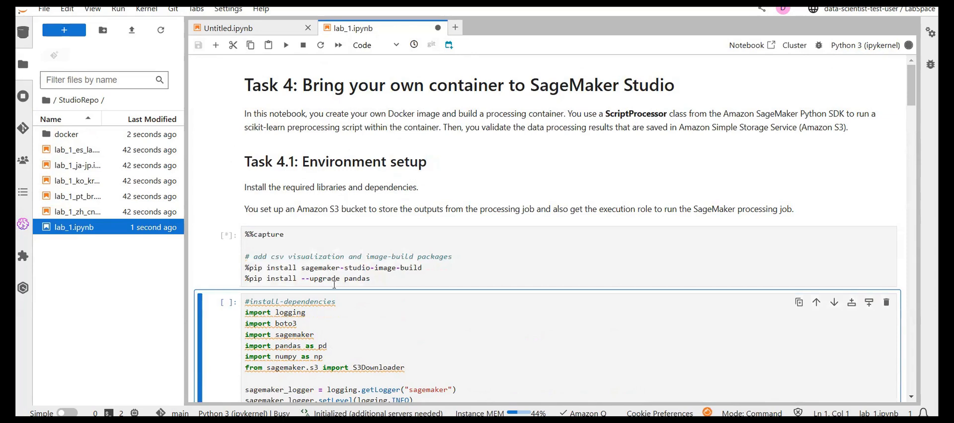
- Review the Task 4.1 dependencies cell, highlighting its library imports and the sagemaker_logger setup lines
scroll(395, 175, down, 1)
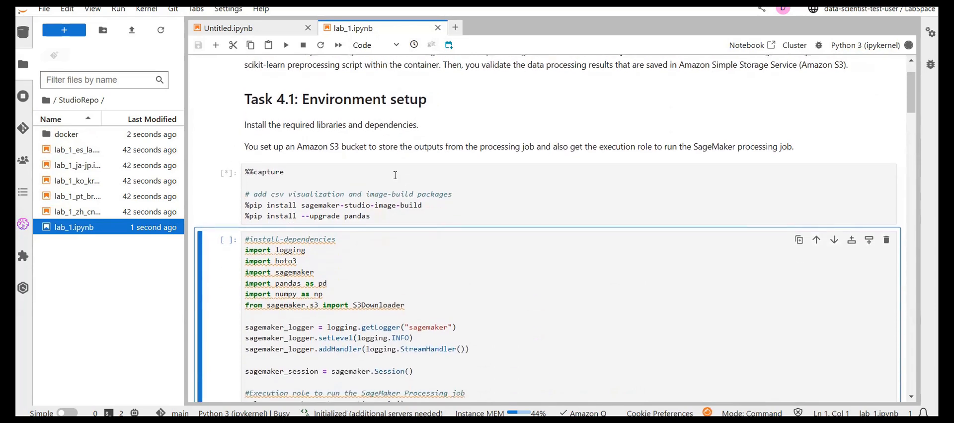
scroll(361, 213, down, 2)
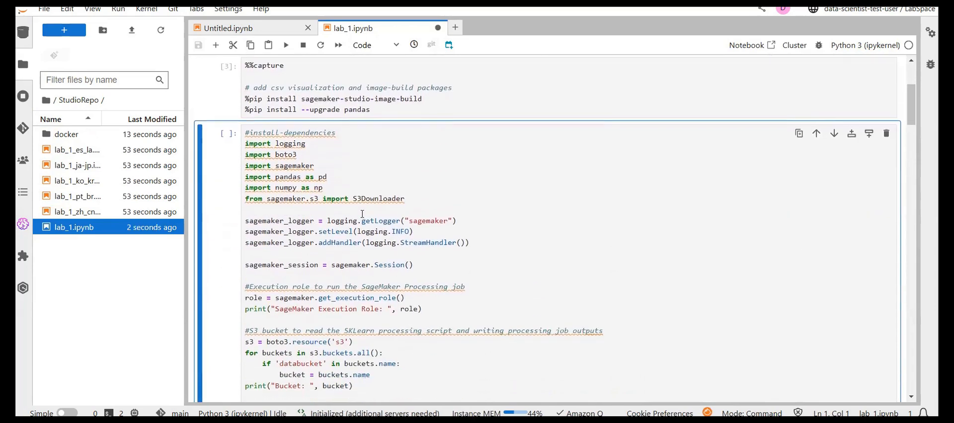
scroll(363, 214, down, 2)
click(478, 144)
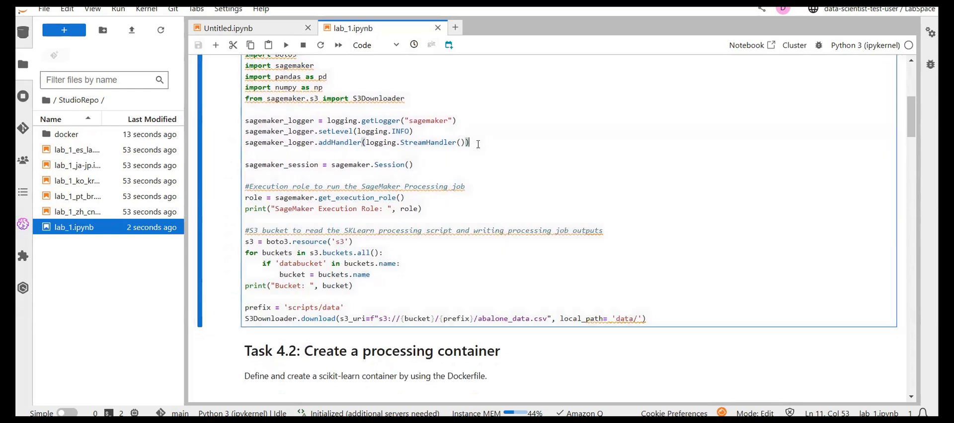
scroll(478, 144, up, 2)
drag(245, 182, 248, 120)
click(446, 188)
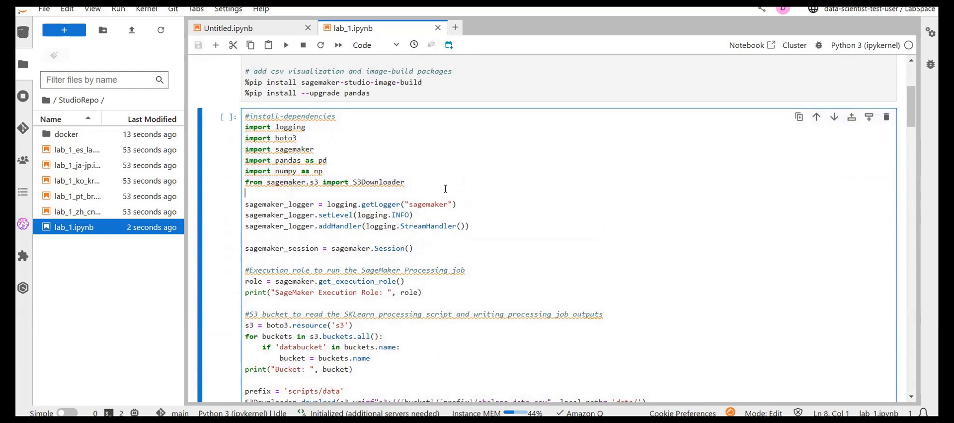
scroll(445, 188, down, 1)
drag(472, 180, 319, 151)
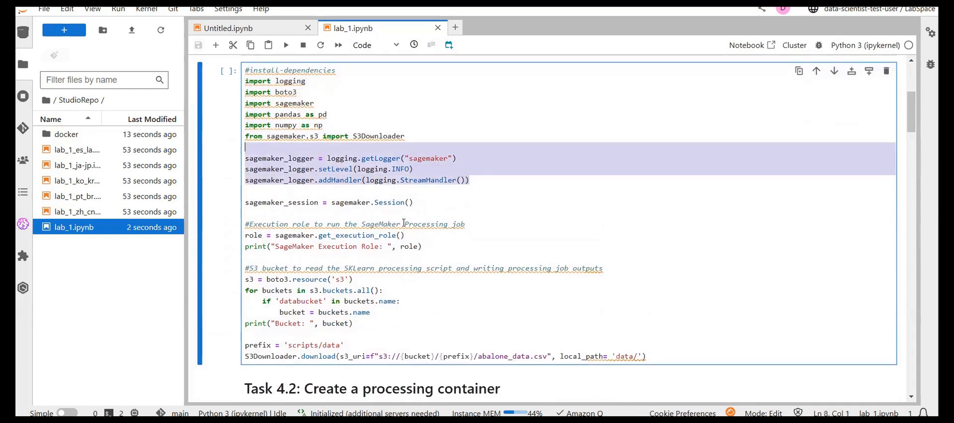
- Highlight abalone_data.csv and the data/ local path in the S3Downloader line, and run the Task 4.1 dependencies cell
scroll(430, 239, down, 1)
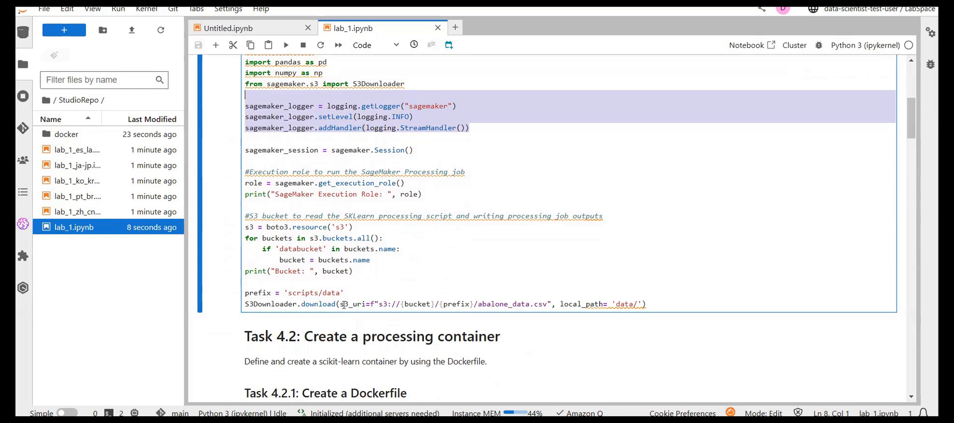
drag(477, 303, 548, 303)
click(547, 303)
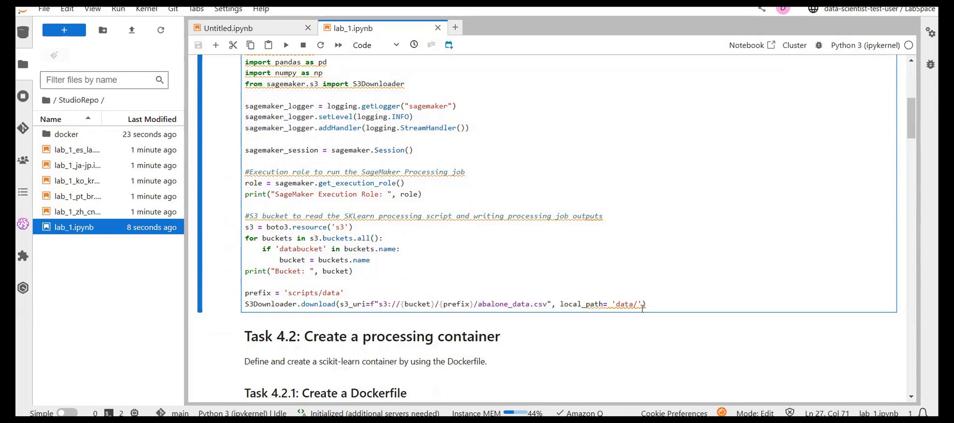
drag(639, 304, 616, 303)
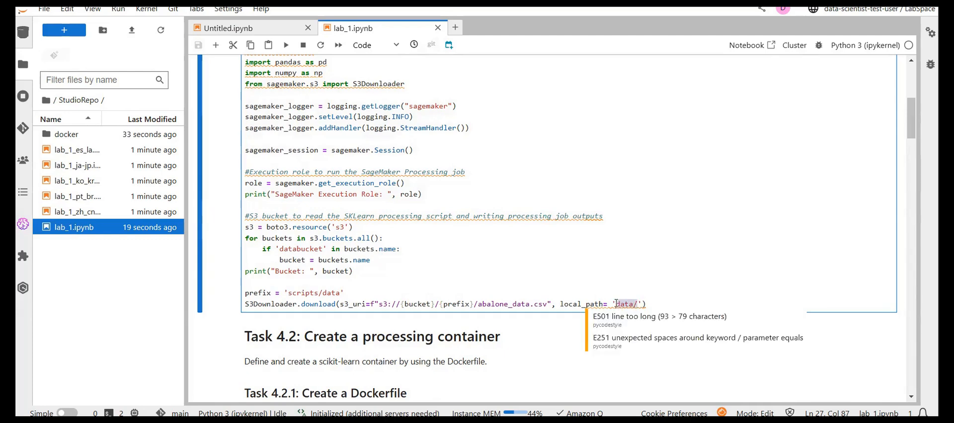
click(521, 254)
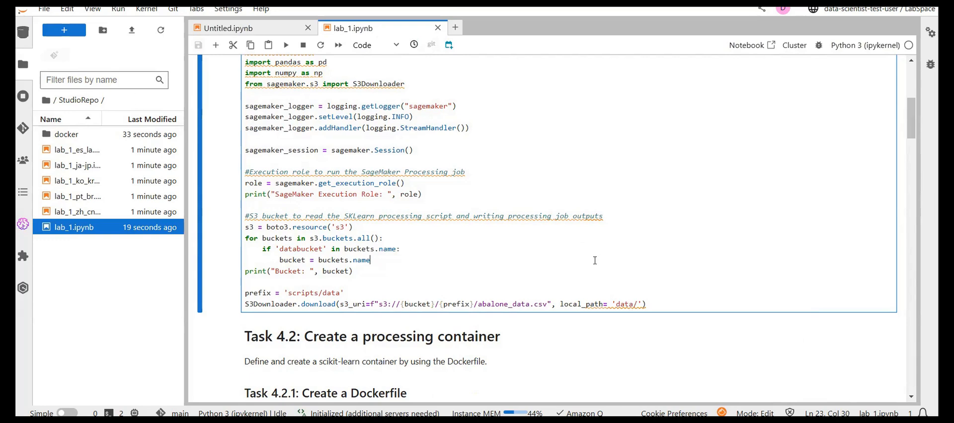
key(shift+Return)
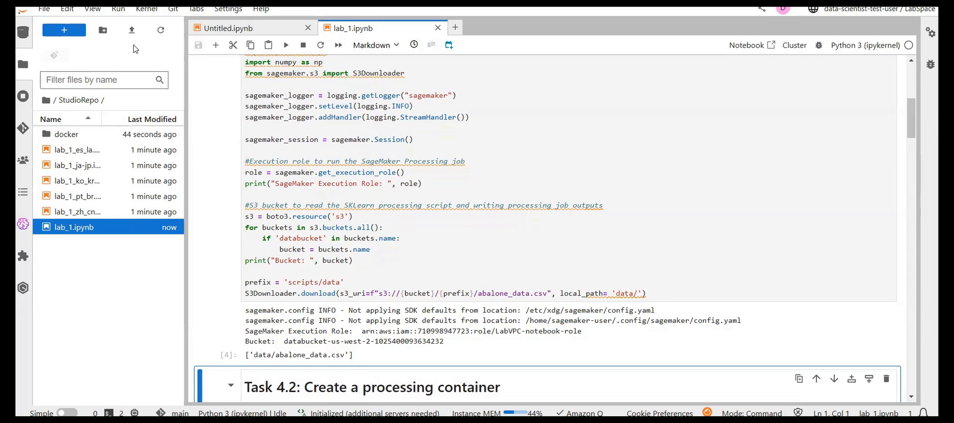
- Refresh the StudioRepo file list, check the contents of the data folder and return to StudioRepo
click(160, 30)
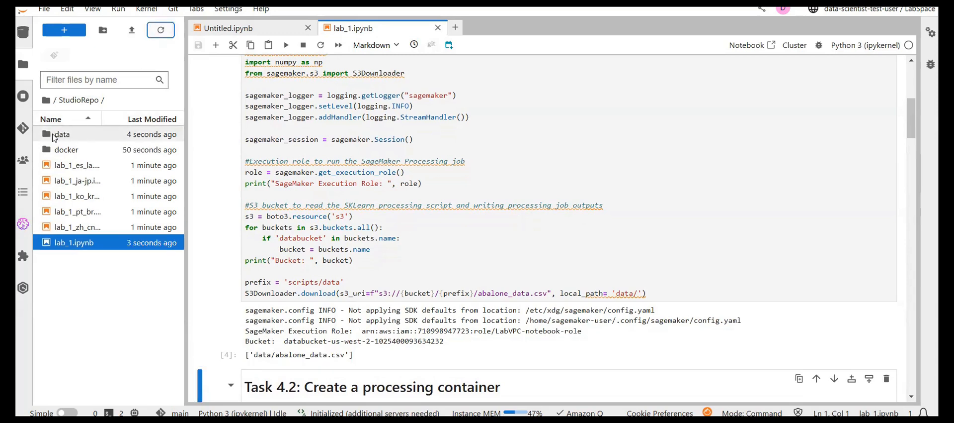
double_click(54, 136)
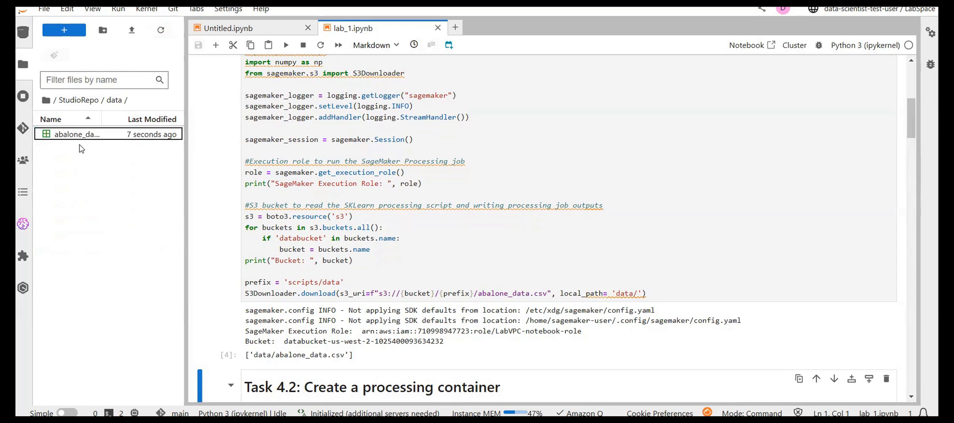
click(85, 104)
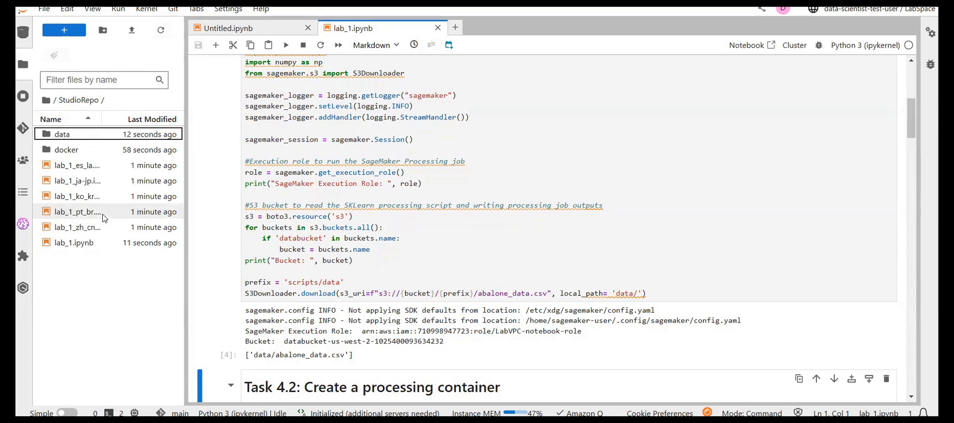
- Rerun the %mkdir docker cell in Task 4.2.1 and open the docker folder in the file browser
scroll(383, 300, down, 5)
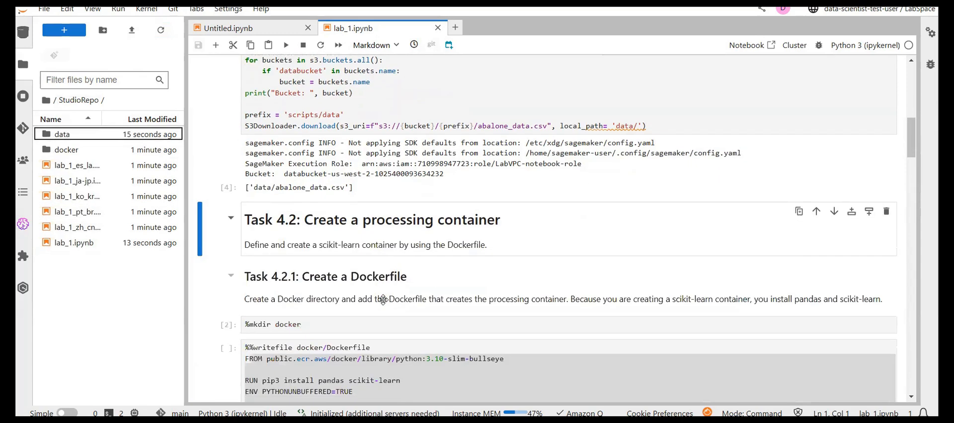
scroll(413, 246, down, 4)
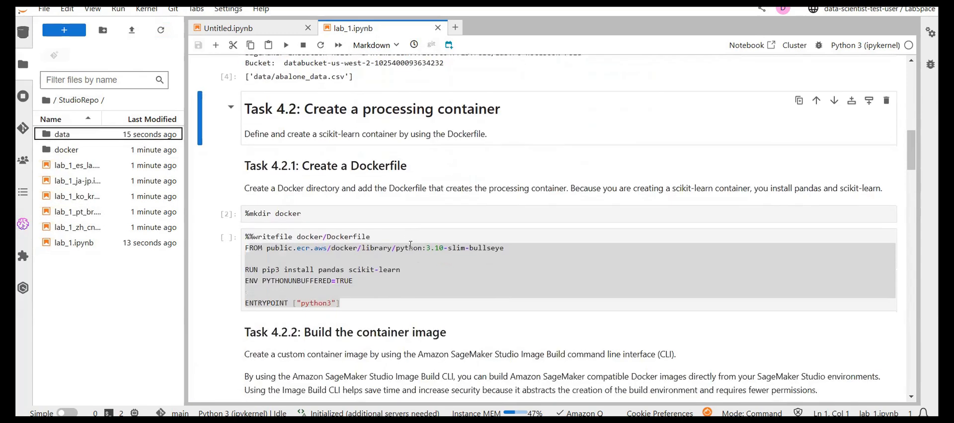
click(394, 153)
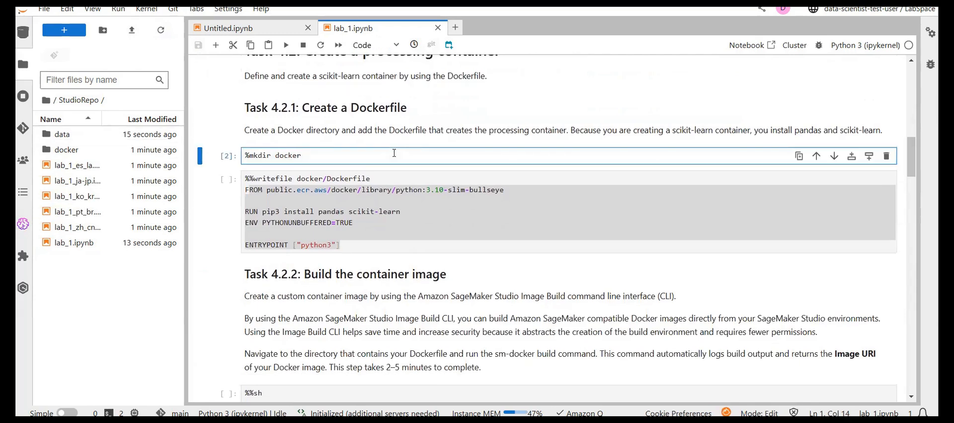
key(shift+Return)
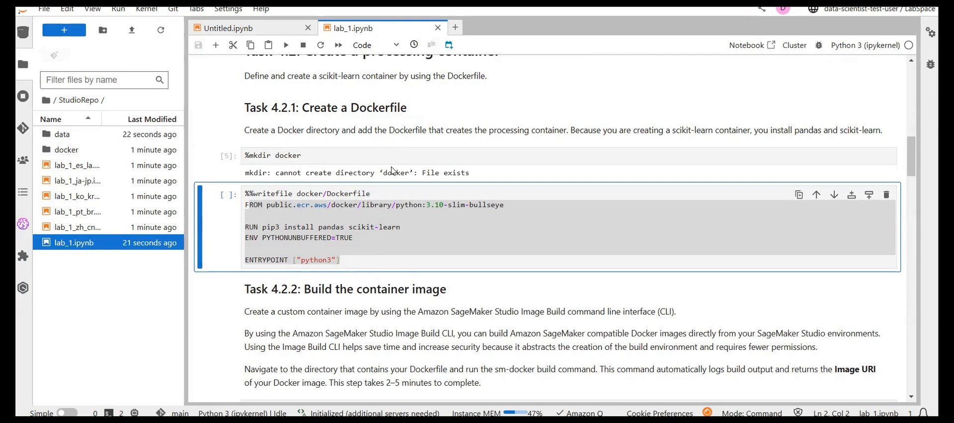
click(78, 153)
double_click(78, 152)
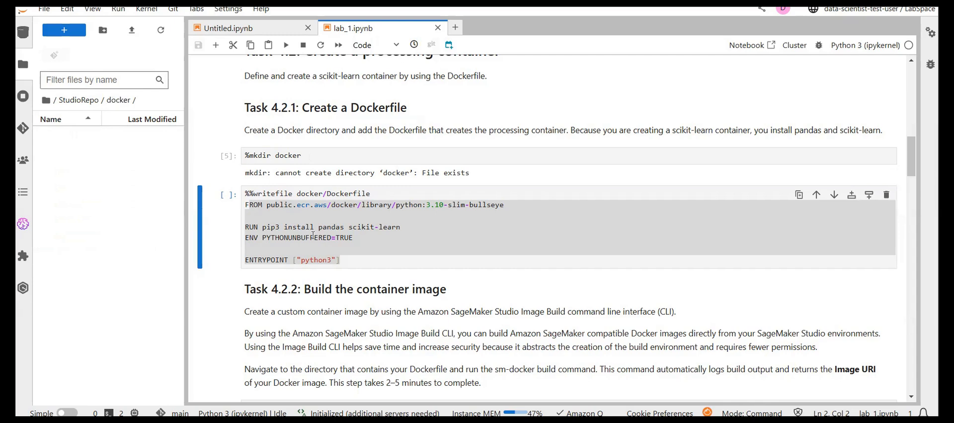
- Examine the %%writefile docker/Dockerfile cell, highlighting its target path, the FROM line and the remaining Dockerfile instructions
click(428, 263)
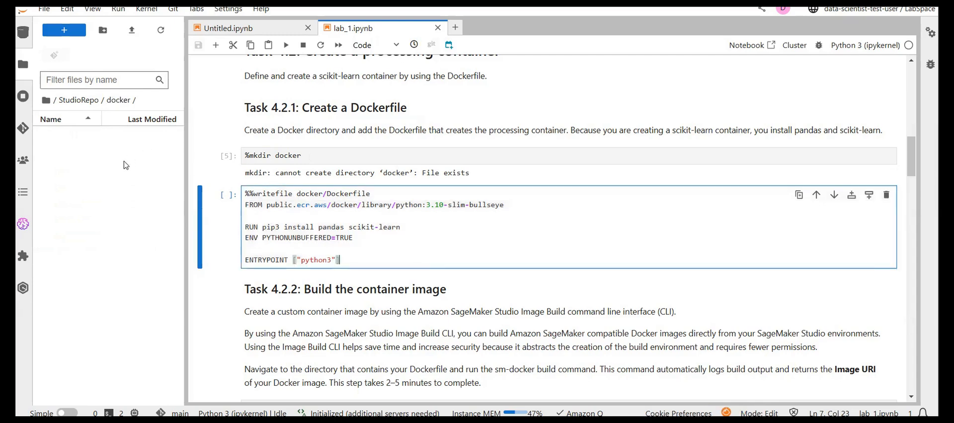
drag(348, 257, 247, 207)
click(417, 197)
drag(300, 192, 384, 203)
click(384, 201)
drag(245, 205, 355, 255)
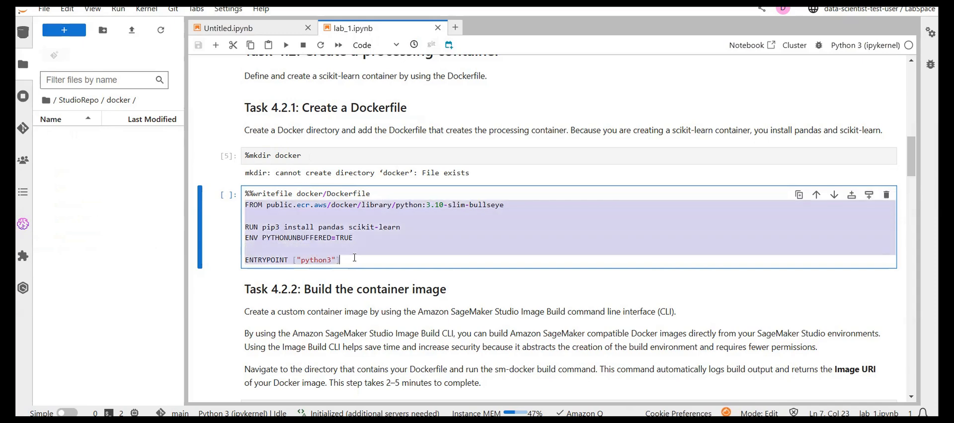
click(355, 258)
drag(351, 250, 268, 219)
click(269, 219)
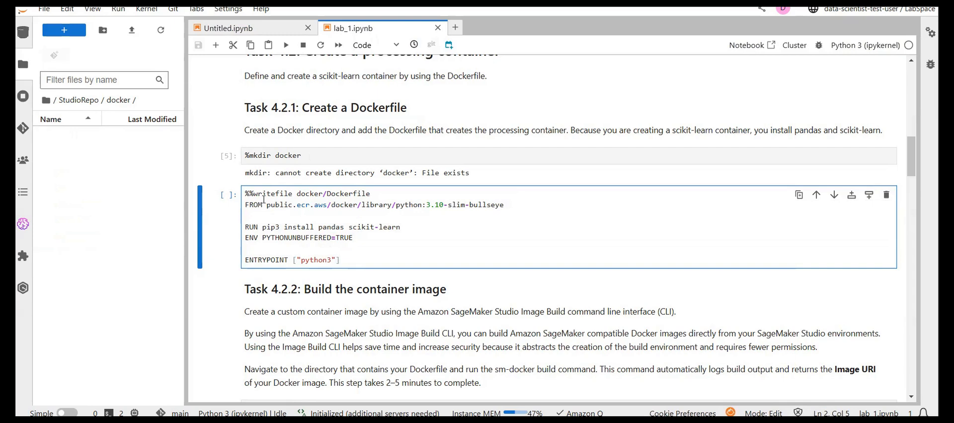
drag(270, 203, 473, 198)
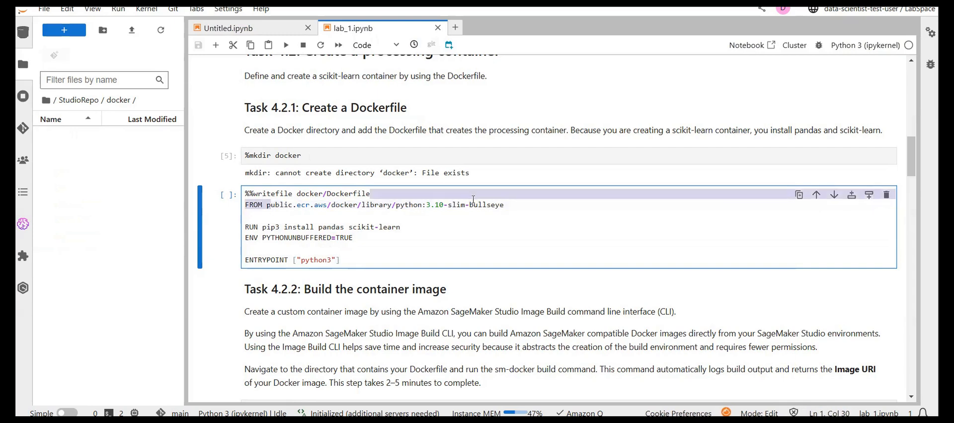
click(473, 198)
click(467, 205)
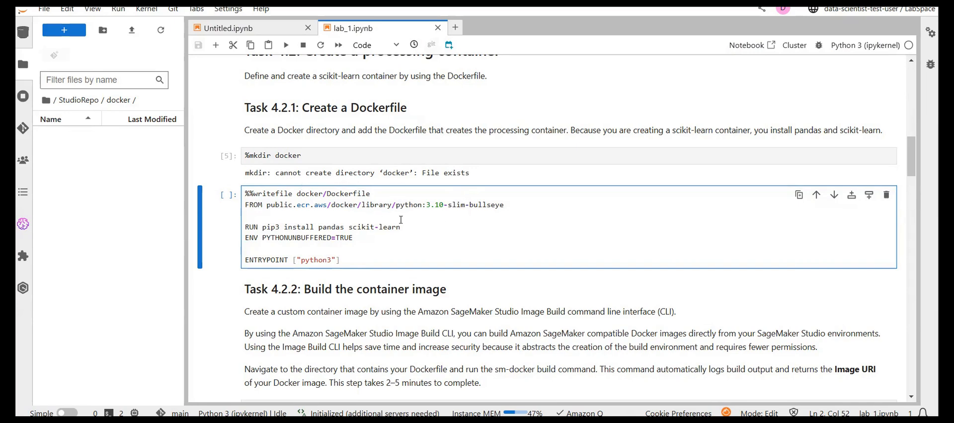
click(309, 205)
click(353, 218)
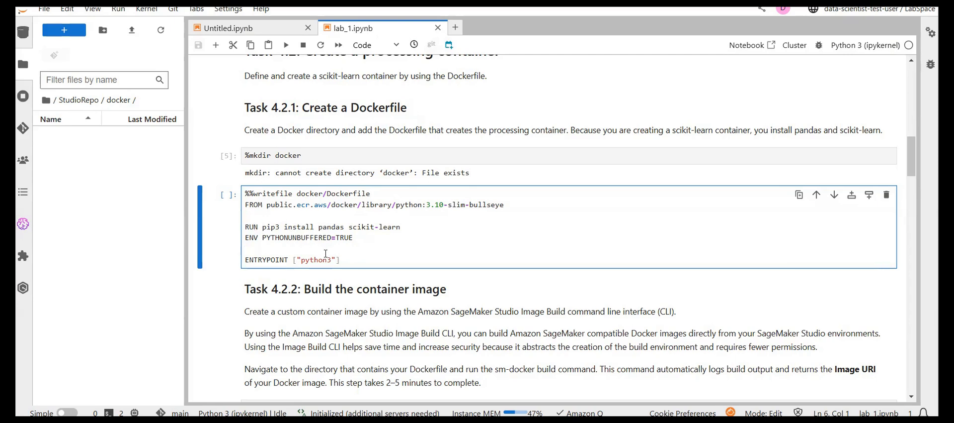
- Run the %%writefile docker/Dockerfile cell, refresh the docker folder and open the generated Dockerfile
key(shift+Return)
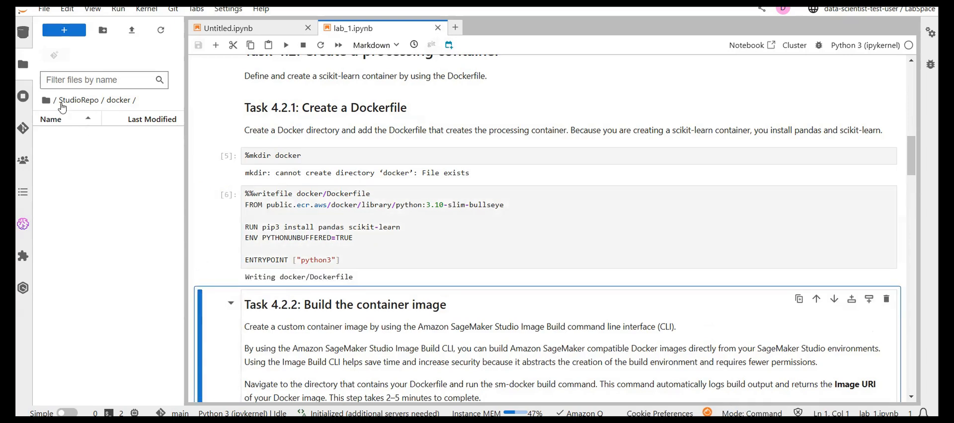
click(162, 34)
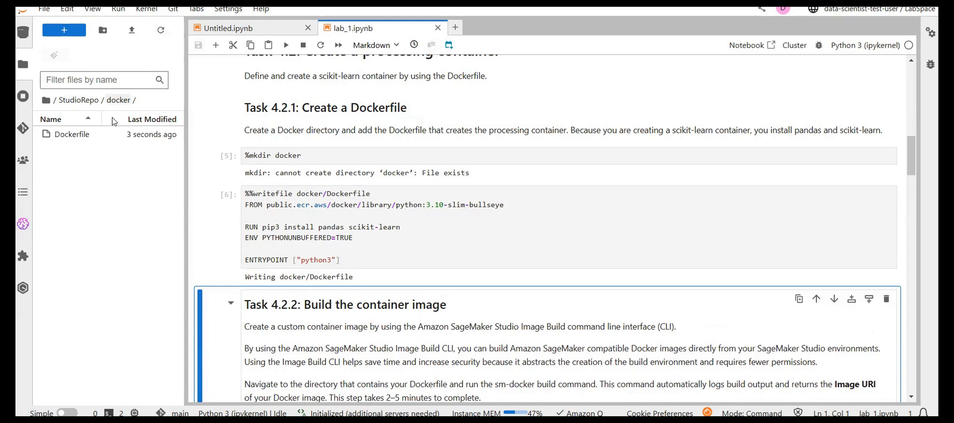
click(87, 138)
double_click(88, 134)
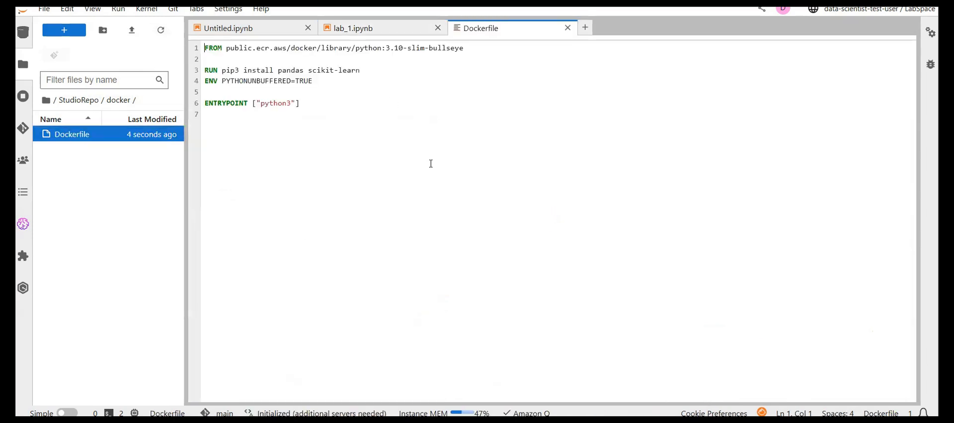
- Return to lab_1.ipynb and highlight the sm-docker build . command in the Task 4.2.2 shell cell
click(394, 28)
scroll(401, 330, down, 3)
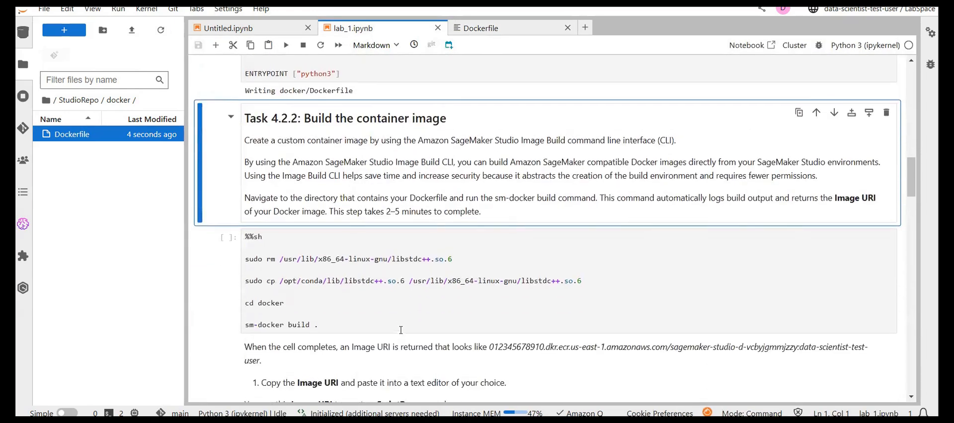
scroll(402, 330, up, 2)
click(401, 329)
scroll(402, 329, down, 3)
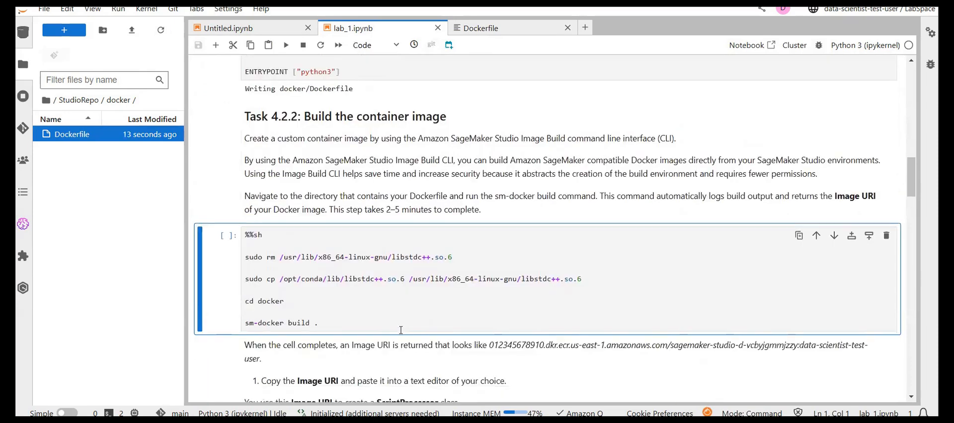
click(370, 265)
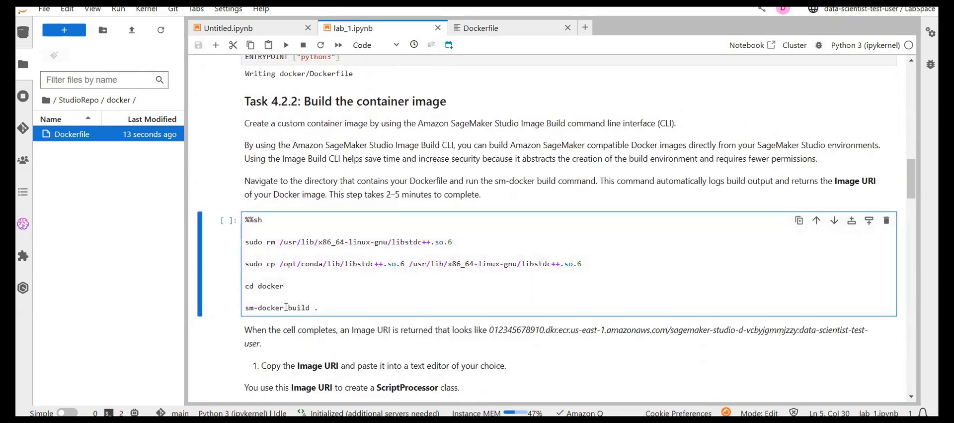
drag(328, 307, 244, 307)
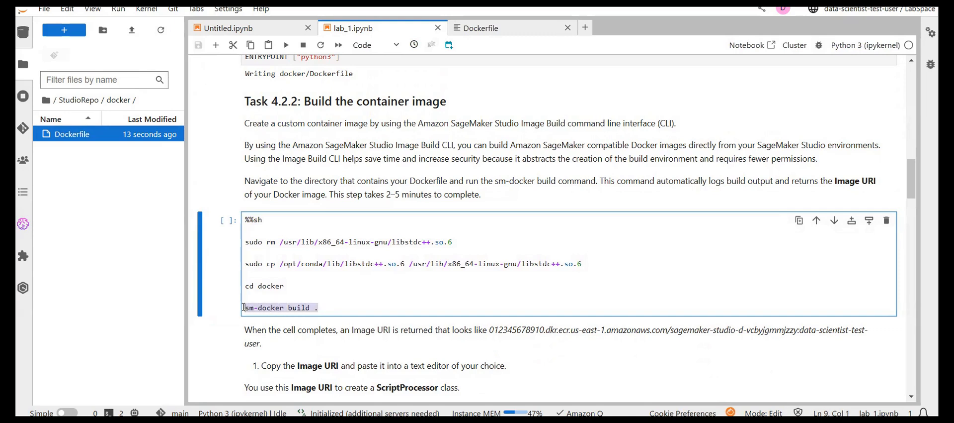
- Examine the Task 4.2.2 shell cell against the Dockerfile in the docker folder, highlighting its cd docker line and part of the sudo cp line
click(268, 308)
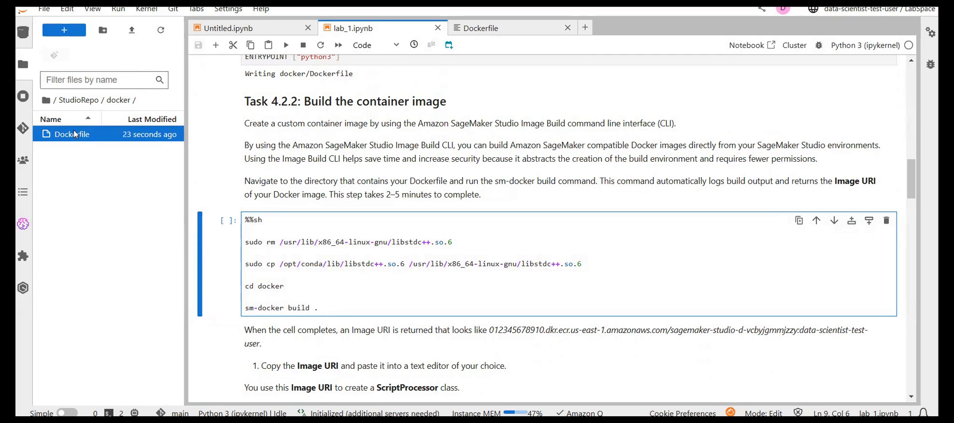
mouse_move(74, 130)
drag(292, 307, 319, 306)
click(320, 306)
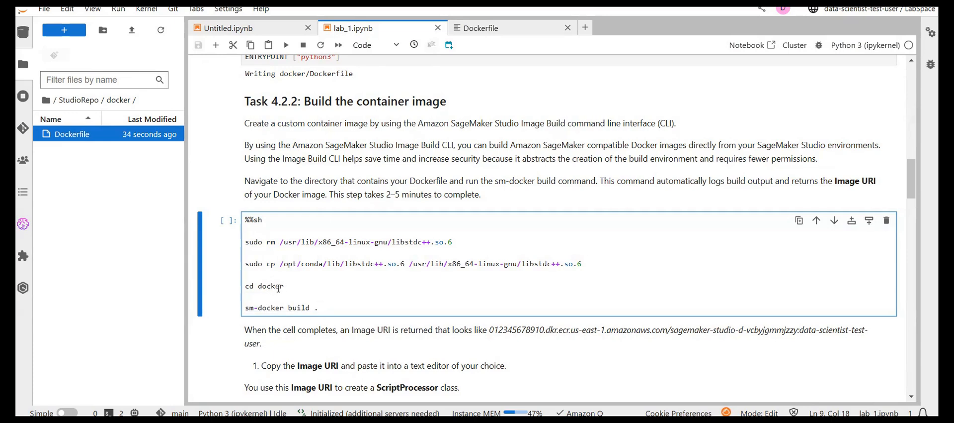
drag(296, 288, 244, 286)
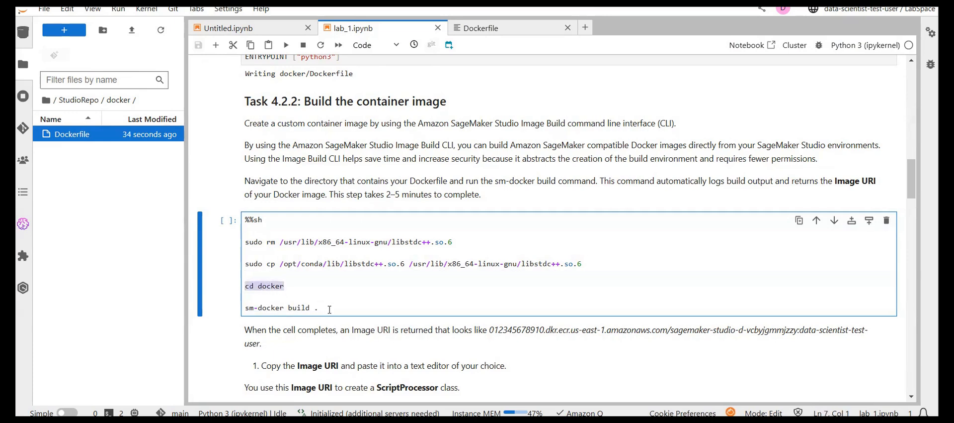
drag(614, 262, 412, 264)
click(412, 264)
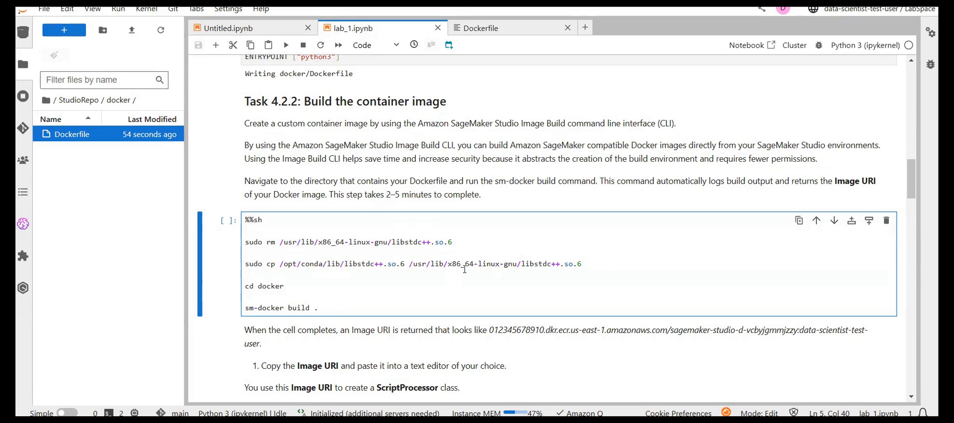
- Run the Task 4.2.2 %%sh cell to build the container image with sm-docker build . and view its output
click(358, 274)
key(shift+Return)
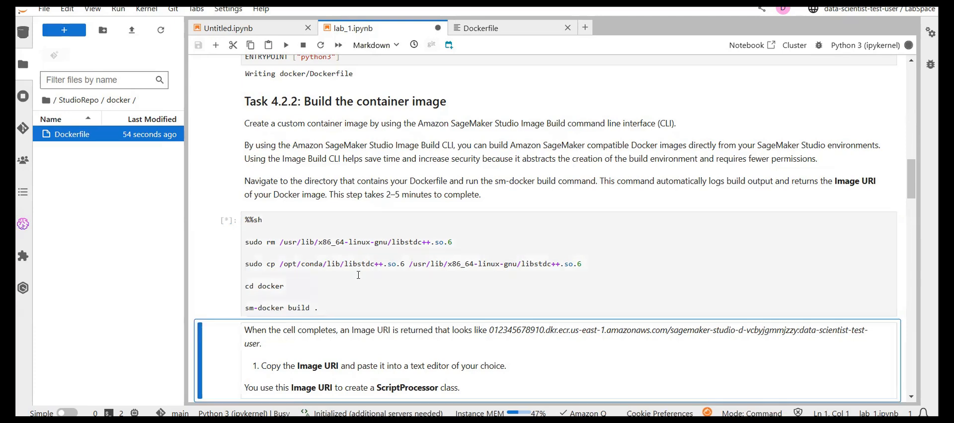
scroll(358, 275, down, 3)
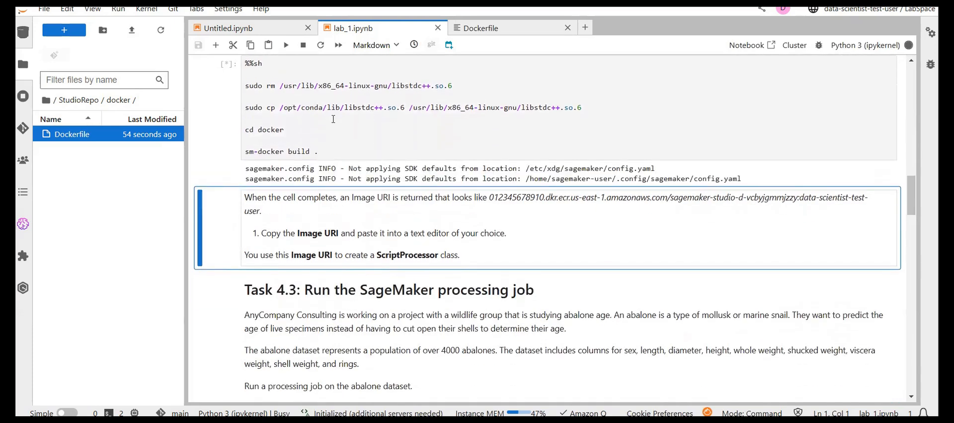
scroll(480, 154, down, 1)
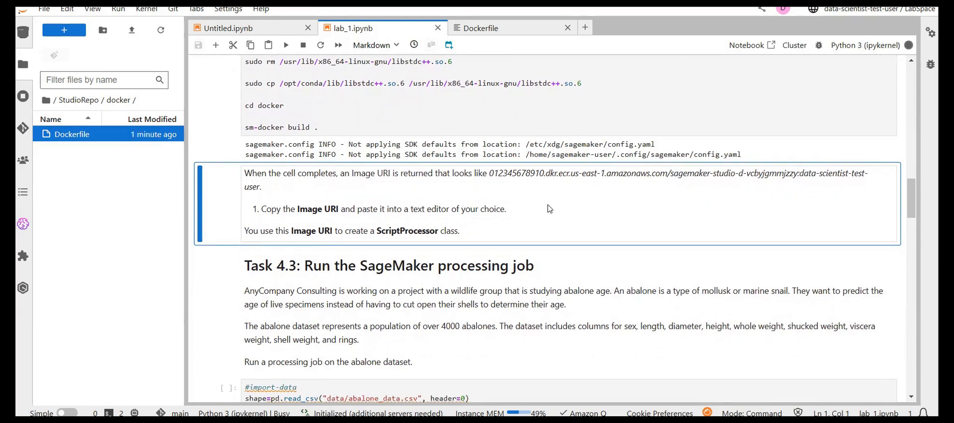
- Run the #import-data cell in Task 4.3, which reads data/abalone_data.csv and samples five rows, keeping the Task 4.3 section expanded
key(Down)
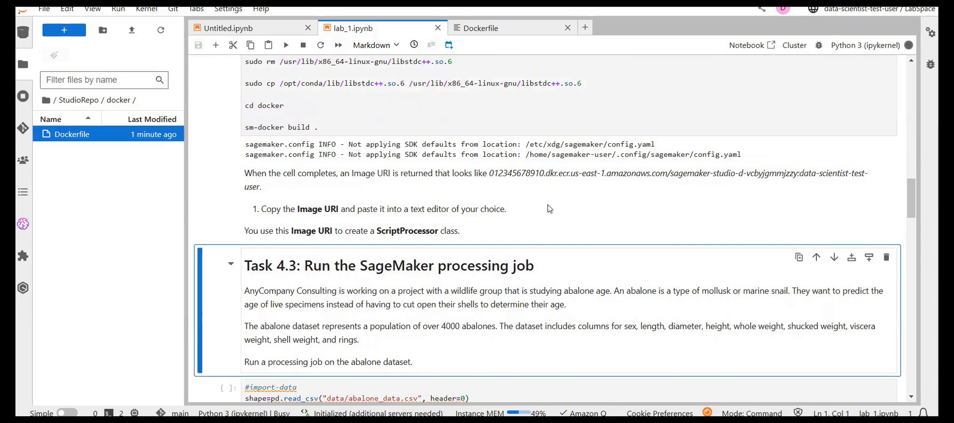
key(Down)
scroll(548, 209, down, 1)
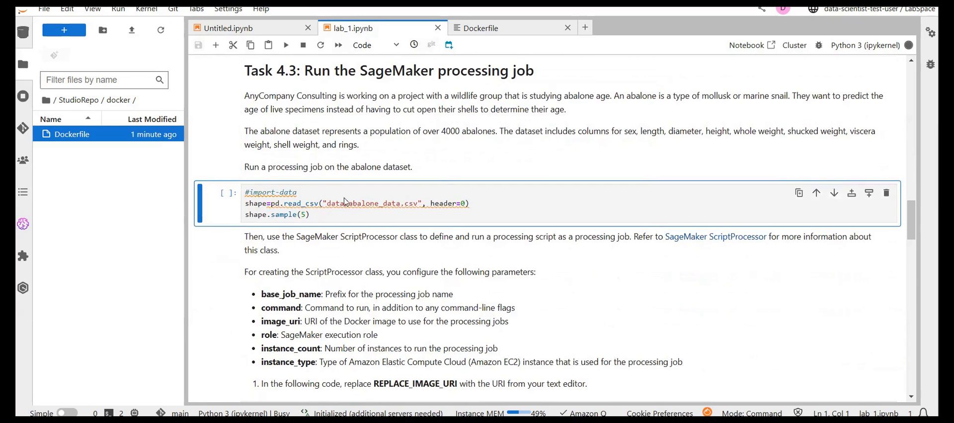
click(199, 169)
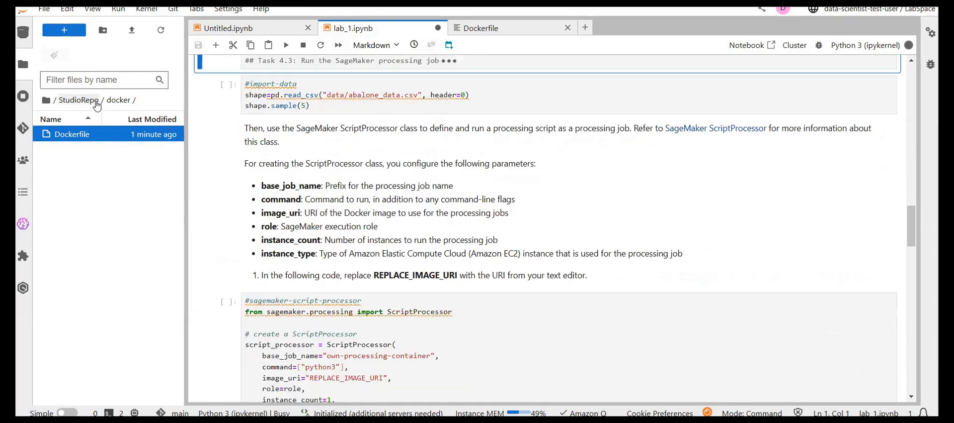
scroll(351, 170, up, 2)
scroll(351, 170, up, 1)
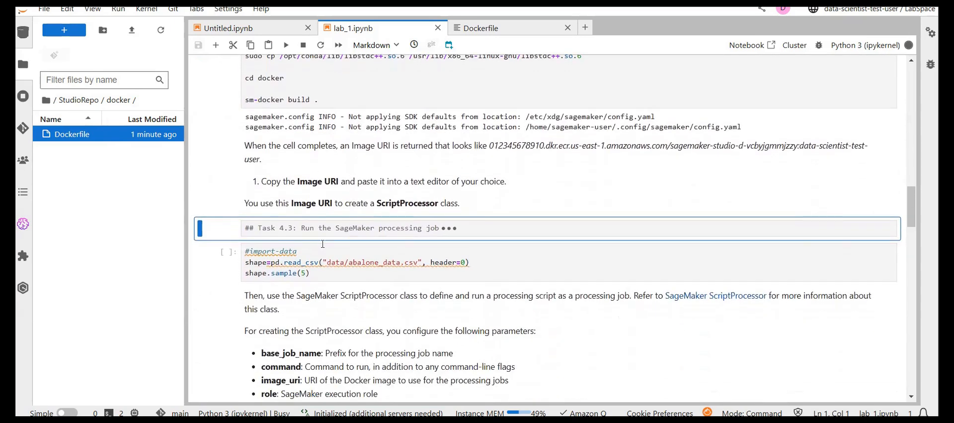
click(322, 242)
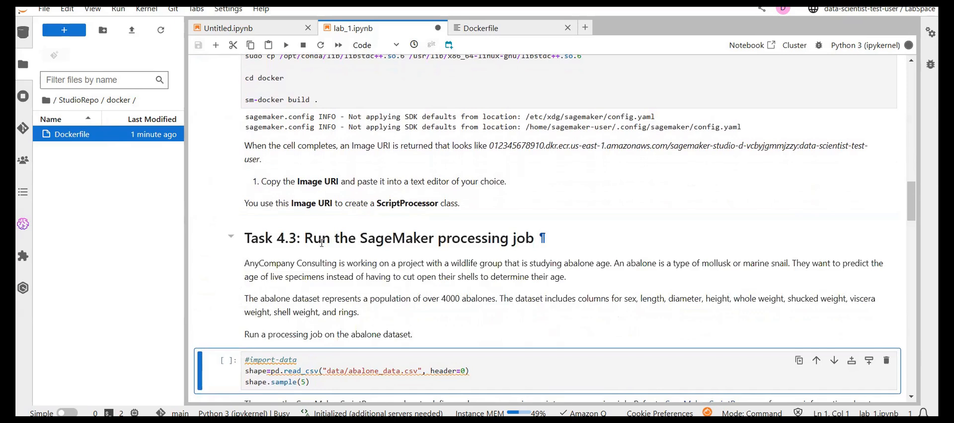
key(shift+Return)
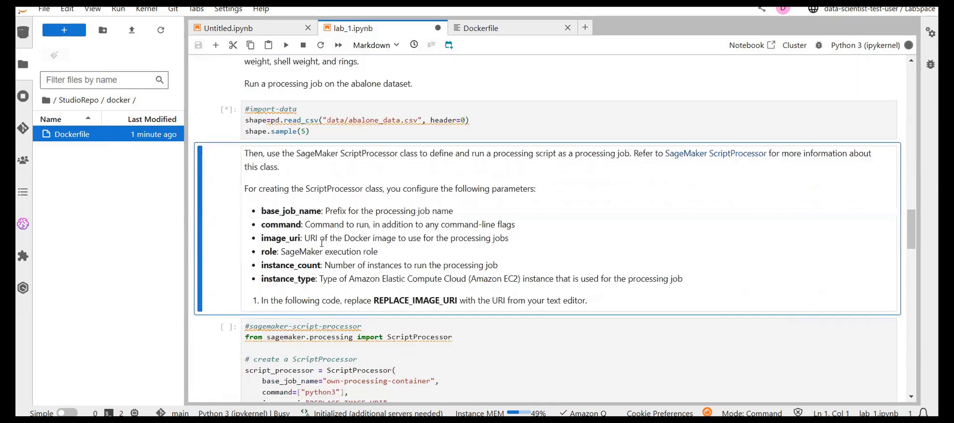
- Open the StudioRepo data folder in the file browser and run the #import-data cell again
click(85, 105)
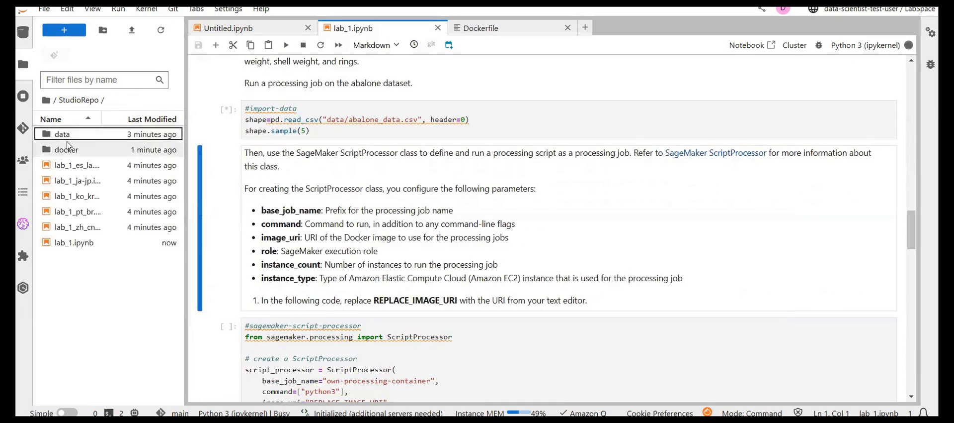
double_click(58, 133)
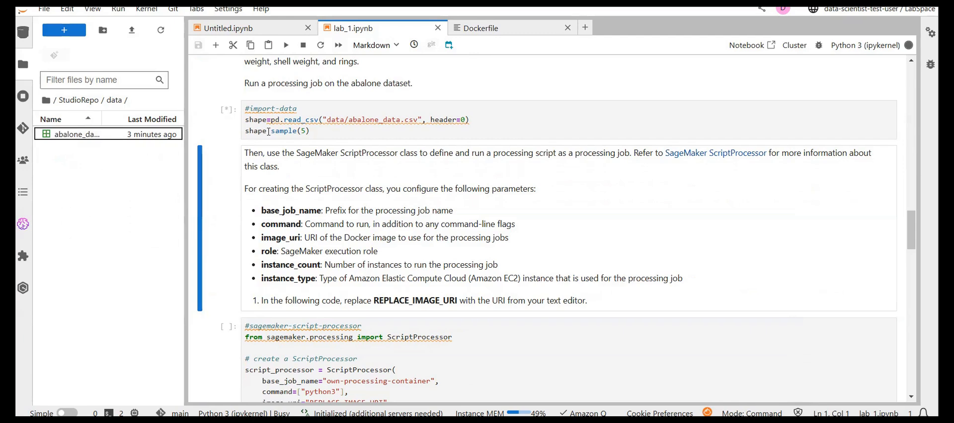
click(318, 132)
key(shift+Return)
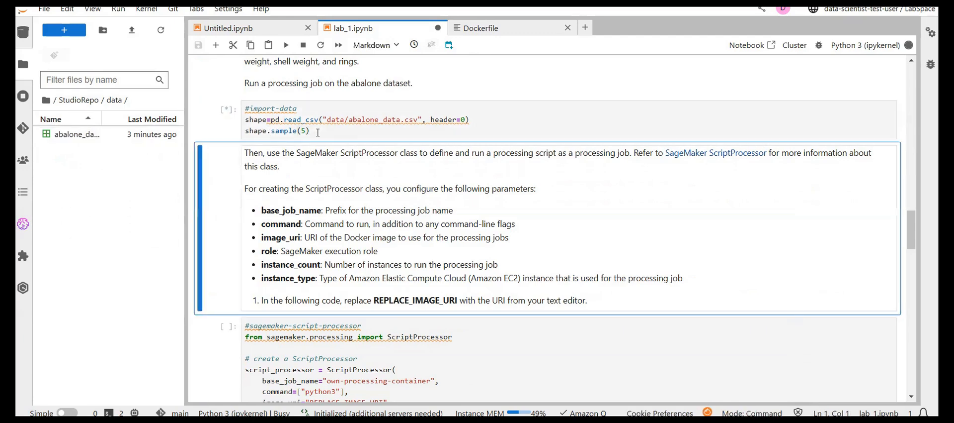
- Review the ScriptProcessor parameters in Task 4.3 and check the progress of the sm-docker build and #import-data cells
scroll(284, 164, down, 1)
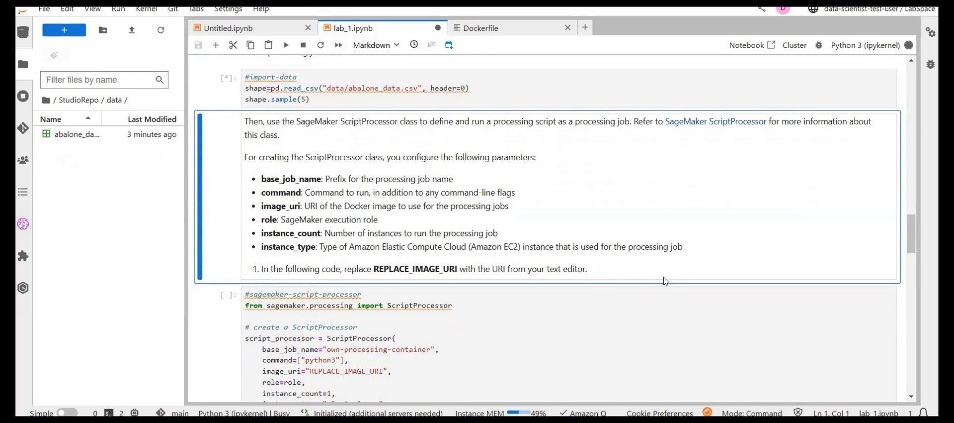
scroll(333, 113, up, 8)
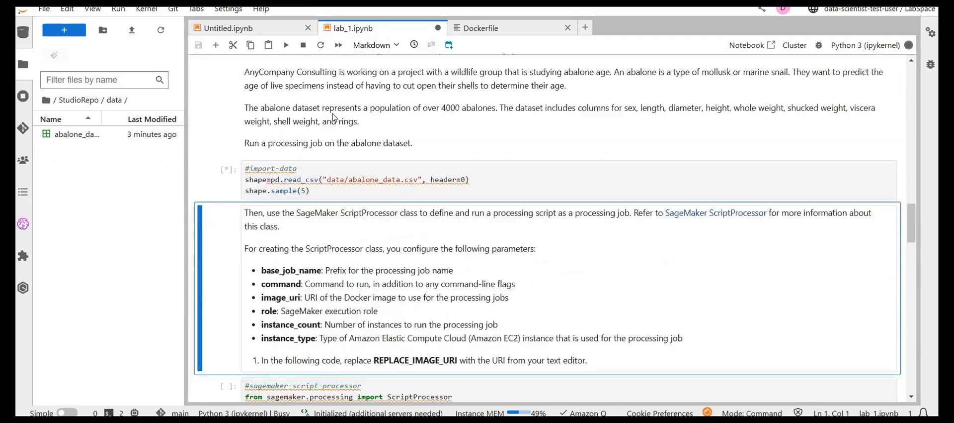
scroll(333, 114, up, 7)
scroll(333, 114, down, 11)
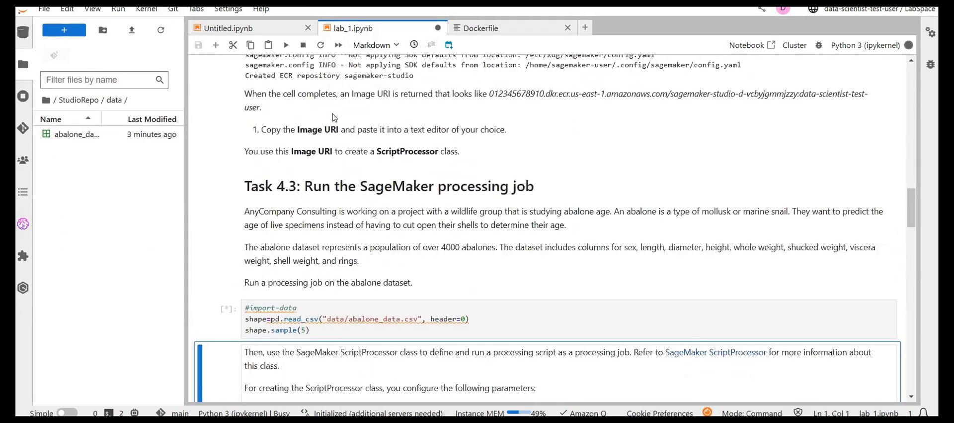
scroll(334, 113, up, 4)
scroll(333, 114, up, 2)
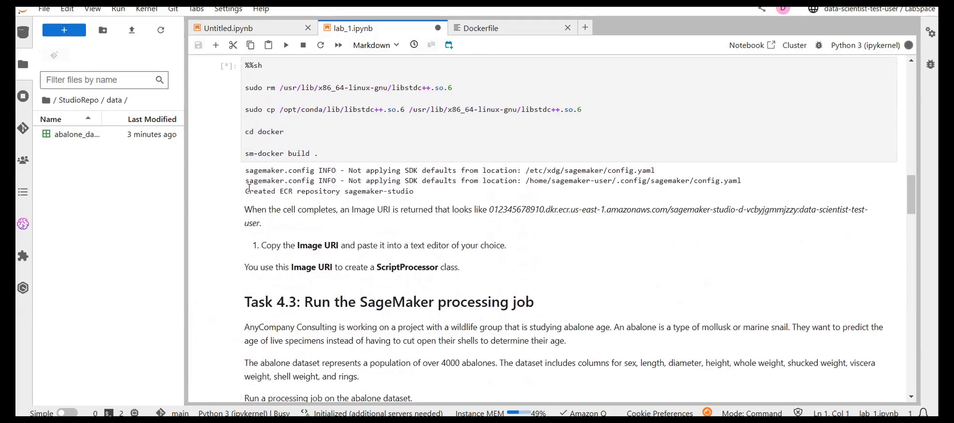
scroll(386, 202, down, 4)
scroll(386, 202, up, 2)
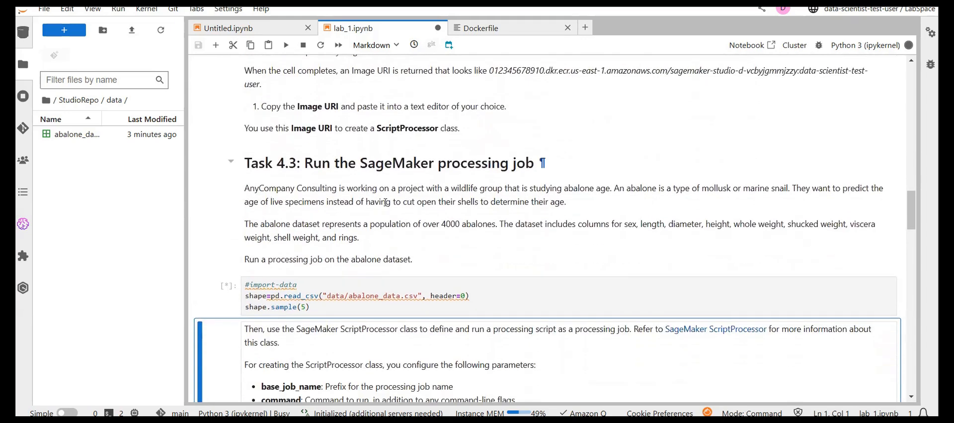
scroll(386, 202, up, 1)
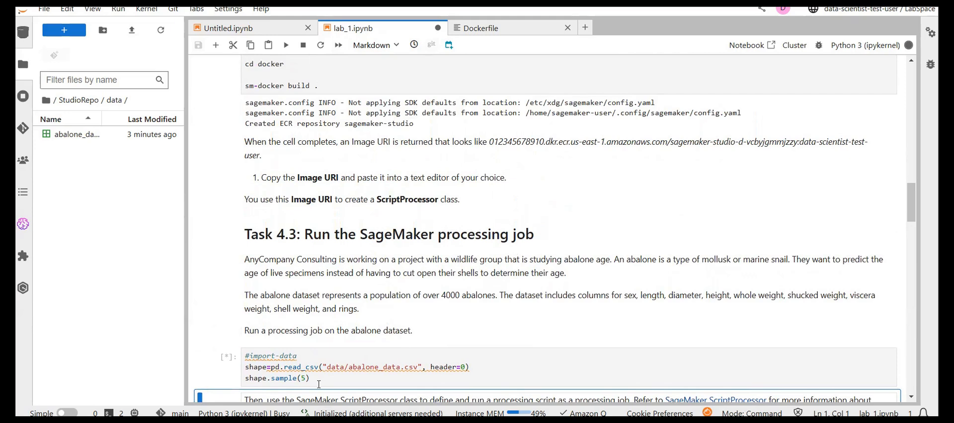
- Look inside the docker folder of StudioRepo in the file browser, returning to the StudioRepo folder
click(81, 104)
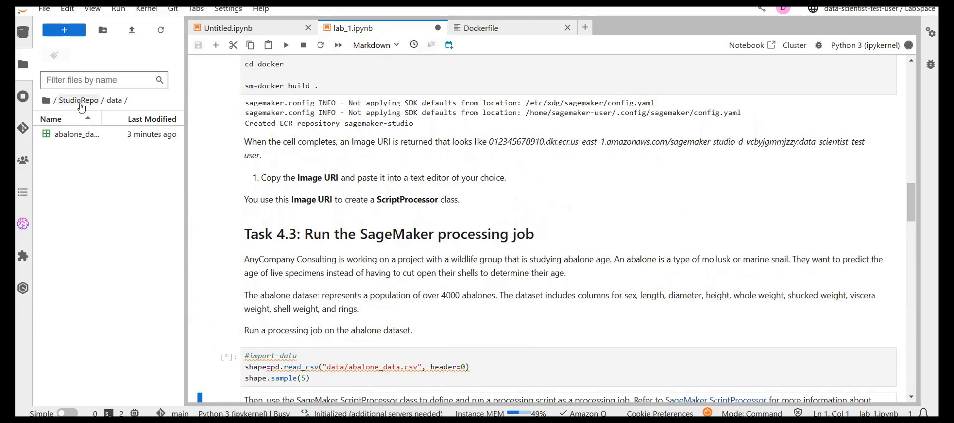
scroll(328, 241, down, 3)
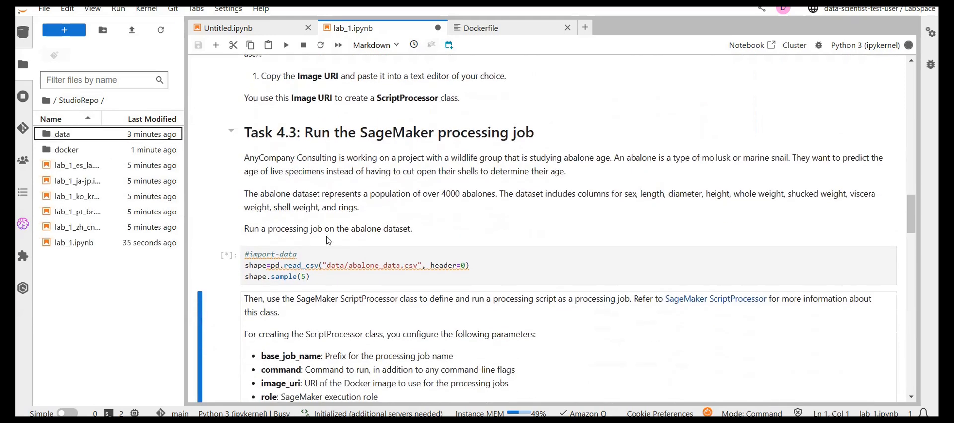
scroll(328, 240, up, 3)
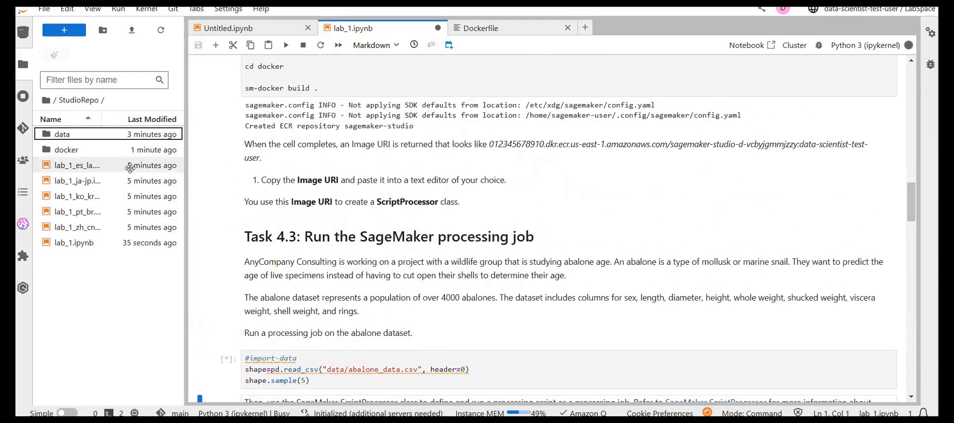
double_click(103, 149)
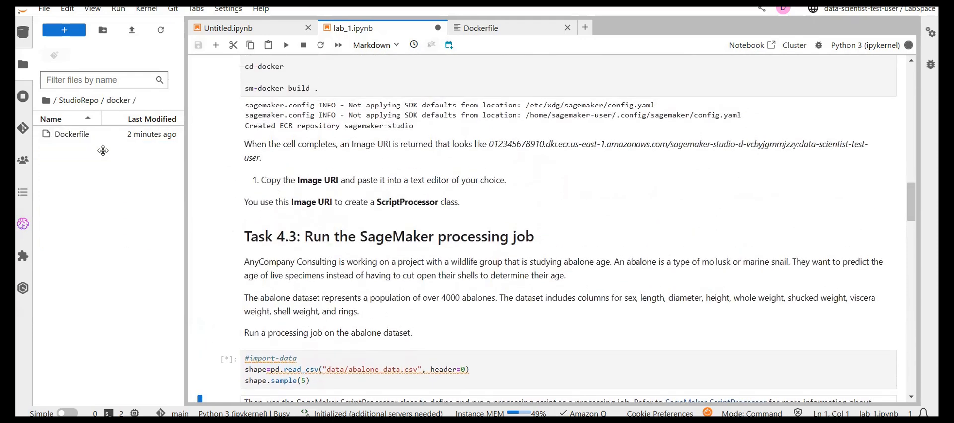
click(73, 108)
- Examine the sample Image URI in the Task 4.2.2 instructions and recheck the output of the sm-docker build cell
scroll(366, 194, down, 2)
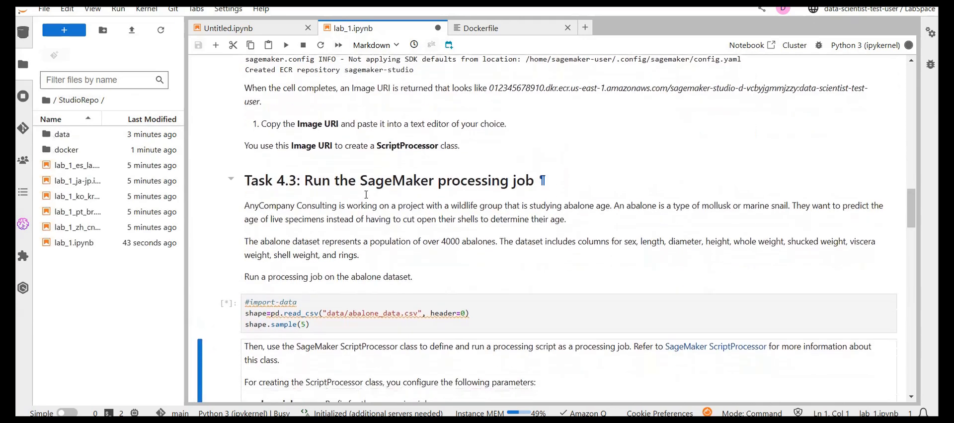
scroll(366, 194, up, 2)
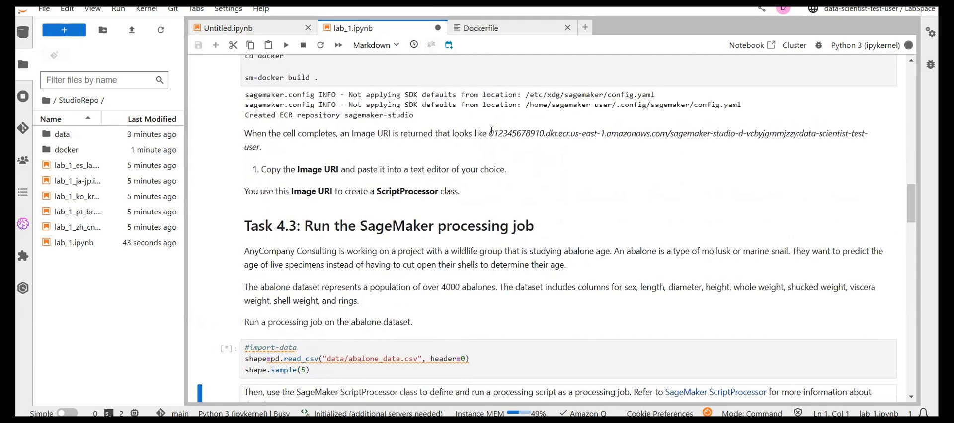
drag(491, 133, 749, 129)
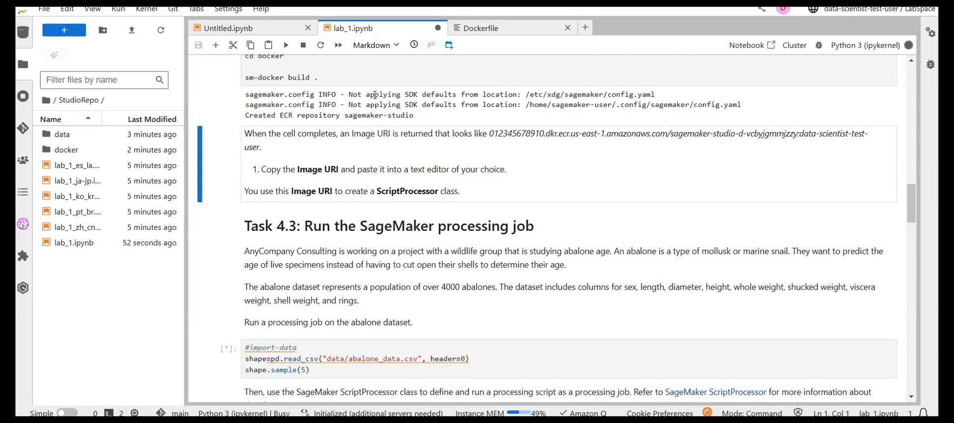
scroll(373, 105, up, 1)
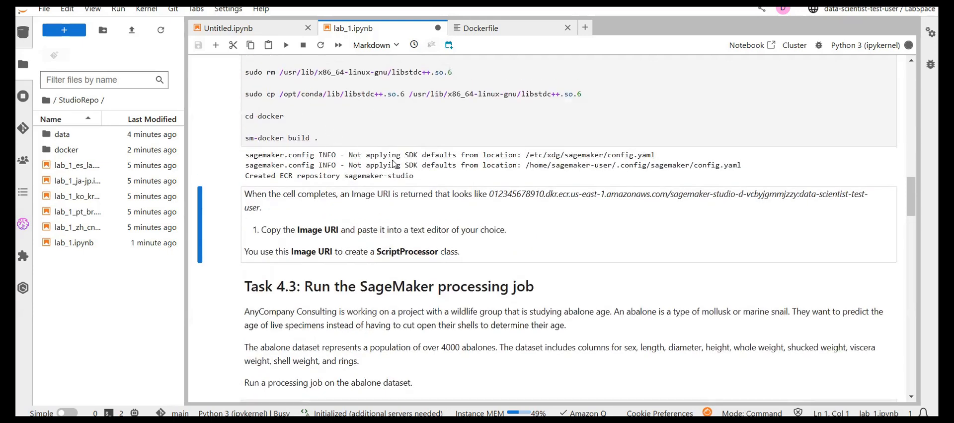
scroll(395, 161, down, 1)
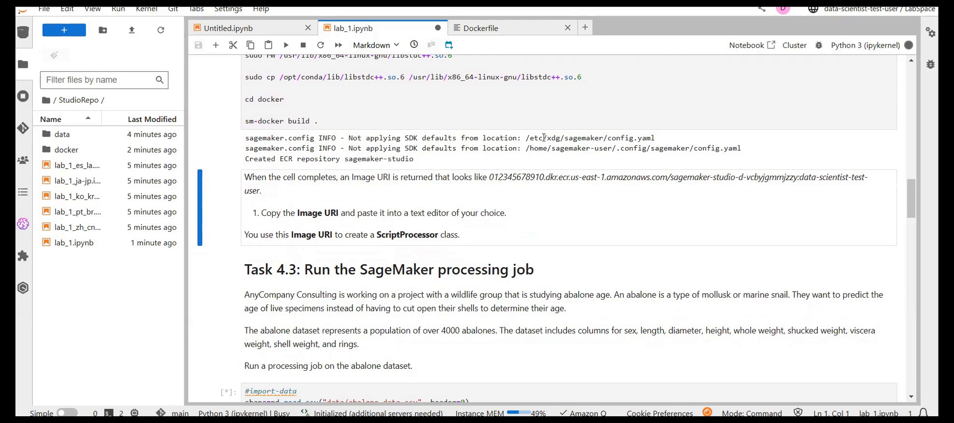
scroll(544, 137, up, 3)
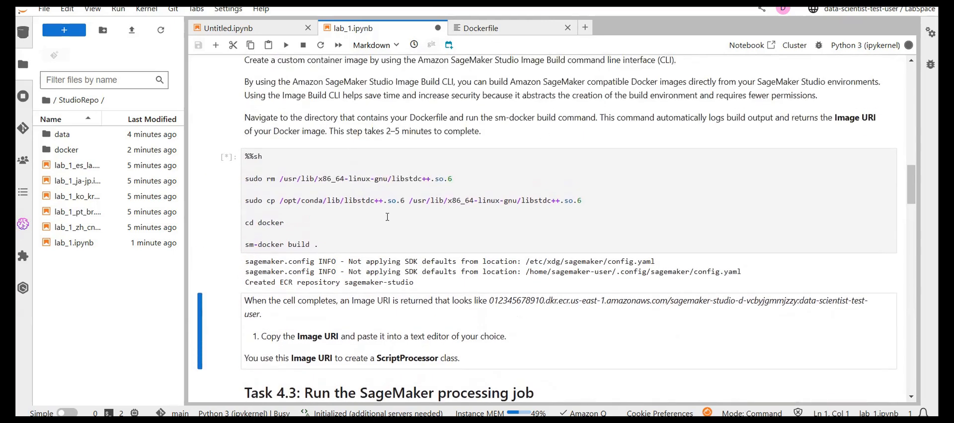
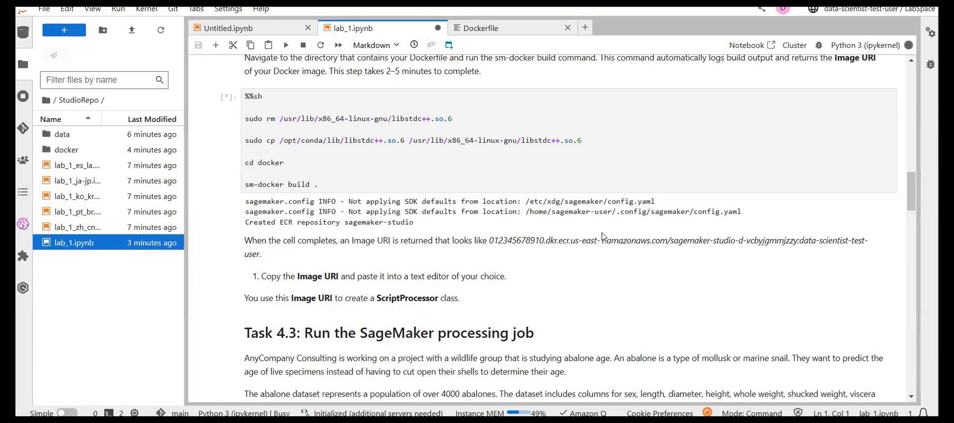
- Check the progress of the sm-docker build output and the pending #import-data cell in Task 4.3
scroll(602, 237, down, 6)
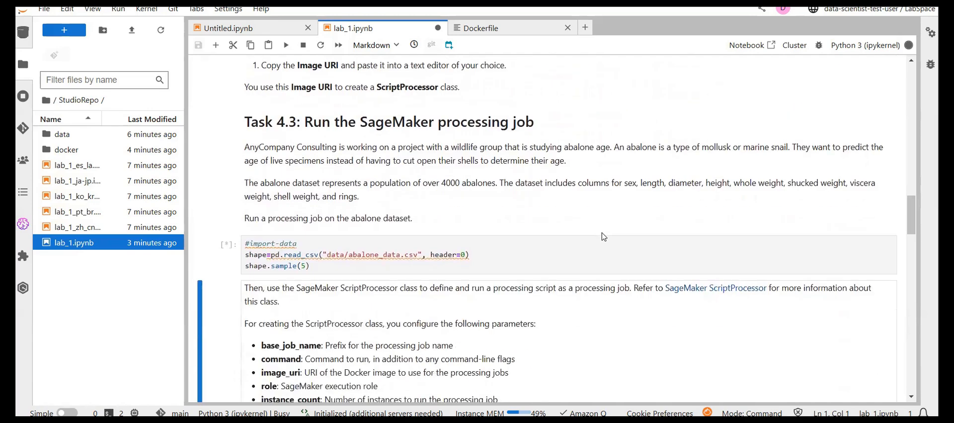
scroll(602, 236, up, 12)
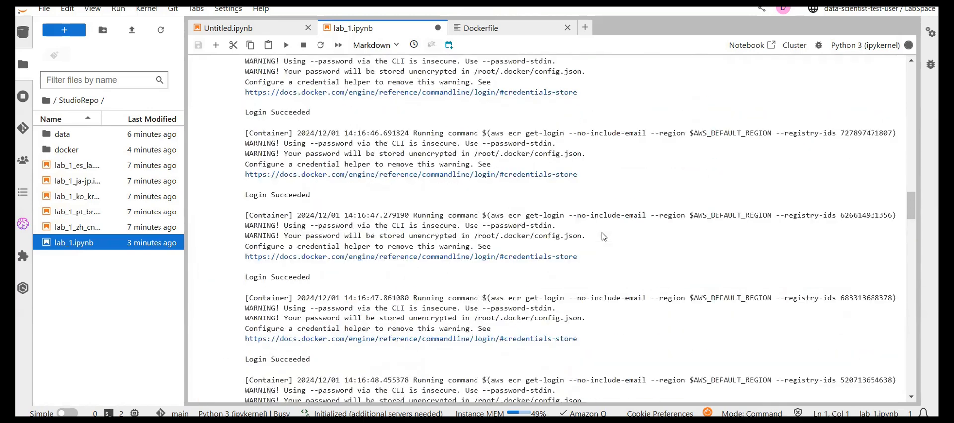
scroll(603, 236, down, 10)
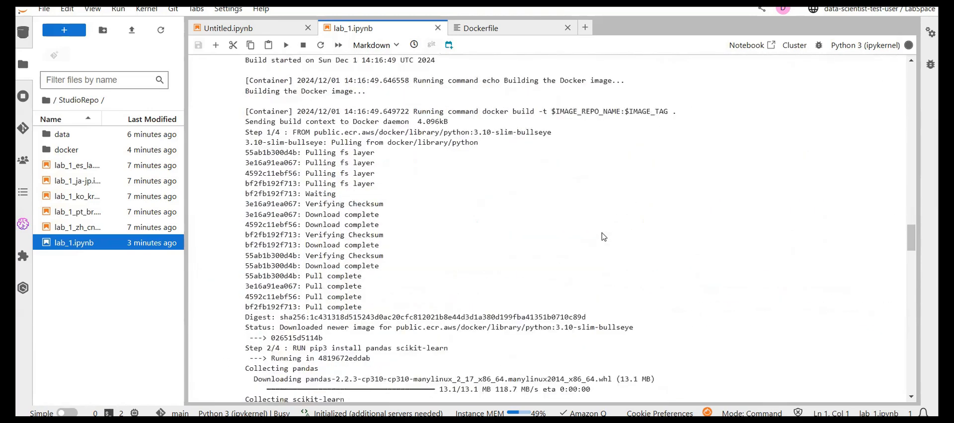
scroll(603, 236, down, 6)
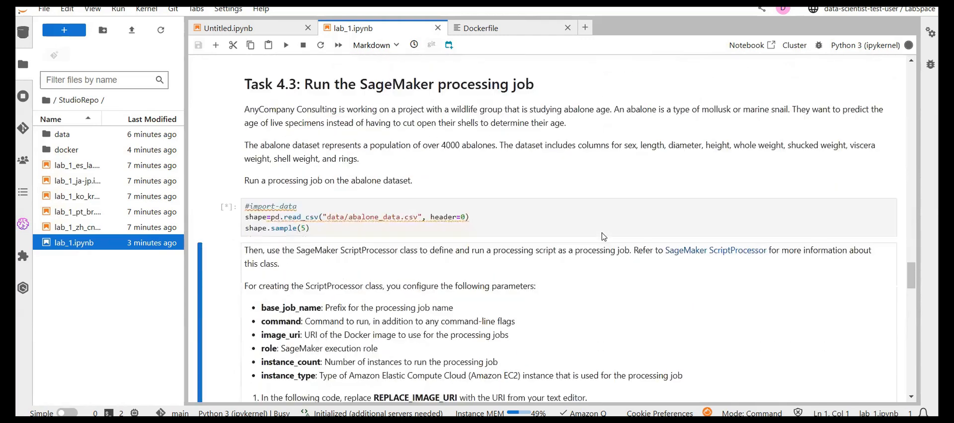
scroll(550, 216, up, 5)
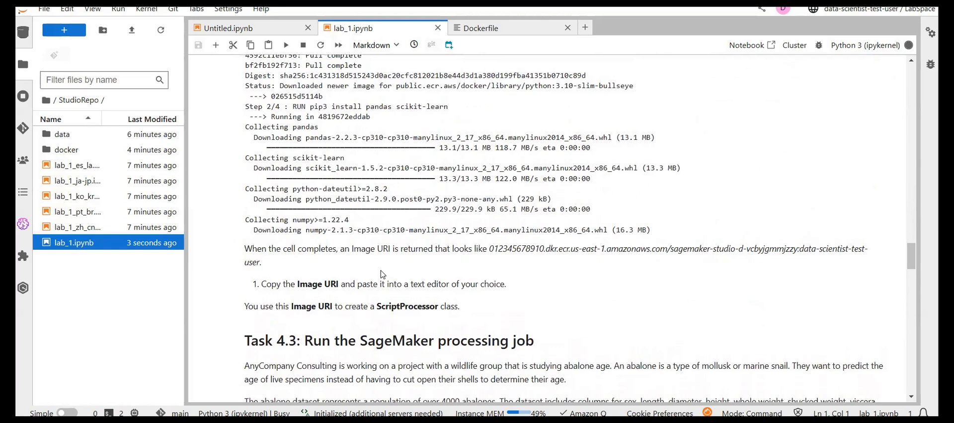
scroll(378, 238, down, 3)
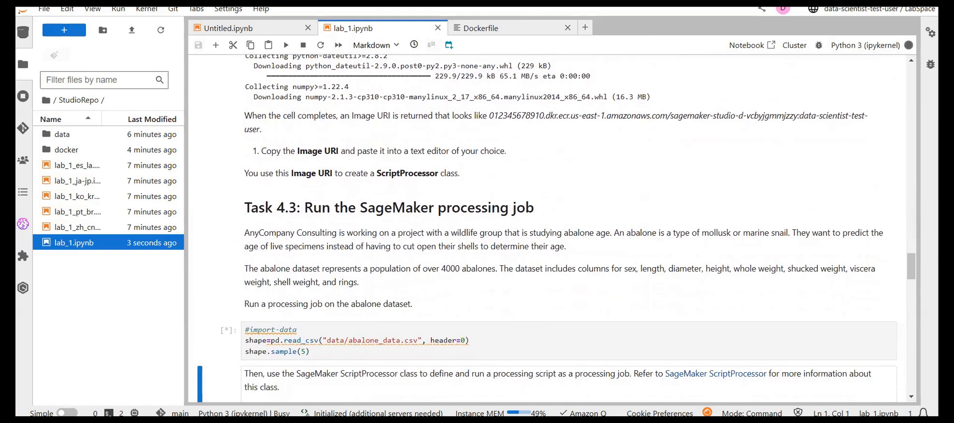
scroll(641, 127, down, 1)
scroll(641, 126, up, 1)
scroll(467, 203, down, 3)
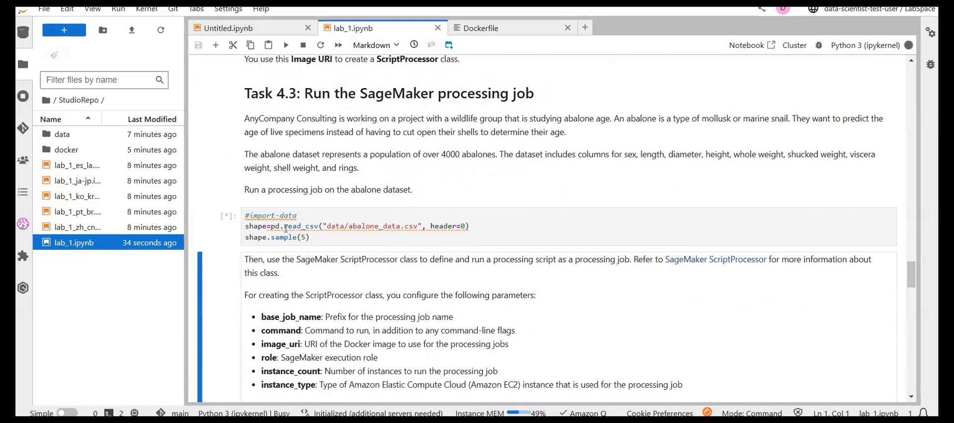
- Examine the #sagemaker-script-processor cell, highlighting the REPLACE_IMAGE_URI placeholder and the script_processor variable
scroll(383, 207, down, 6)
scroll(383, 207, down, 3)
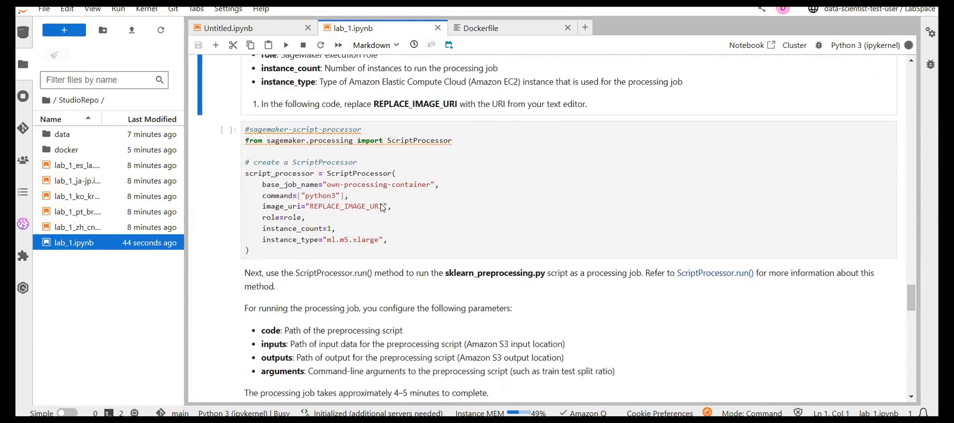
click(332, 175)
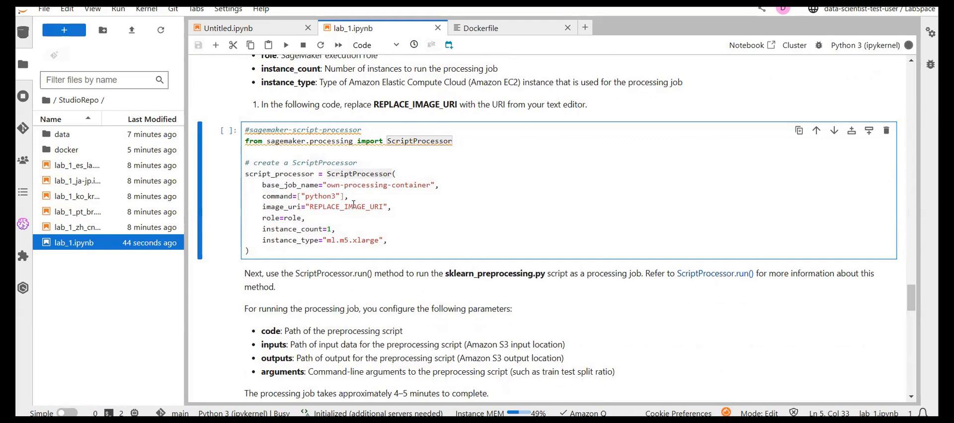
drag(309, 206, 384, 206)
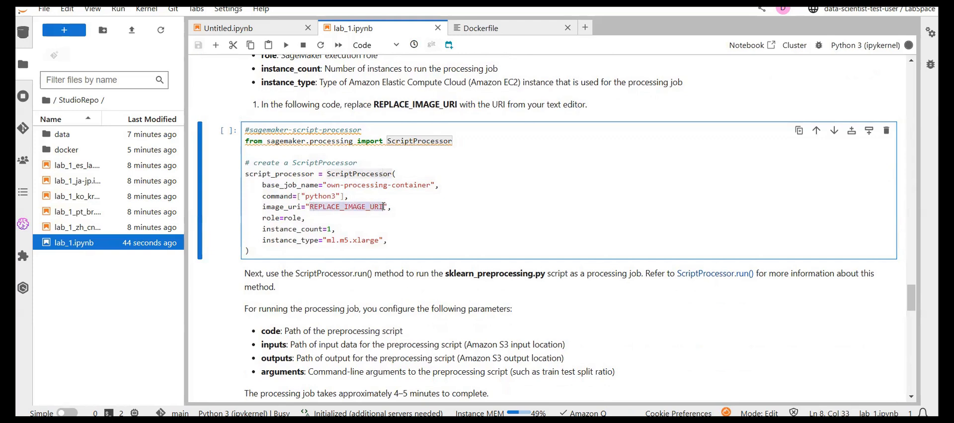
scroll(384, 206, up, 1)
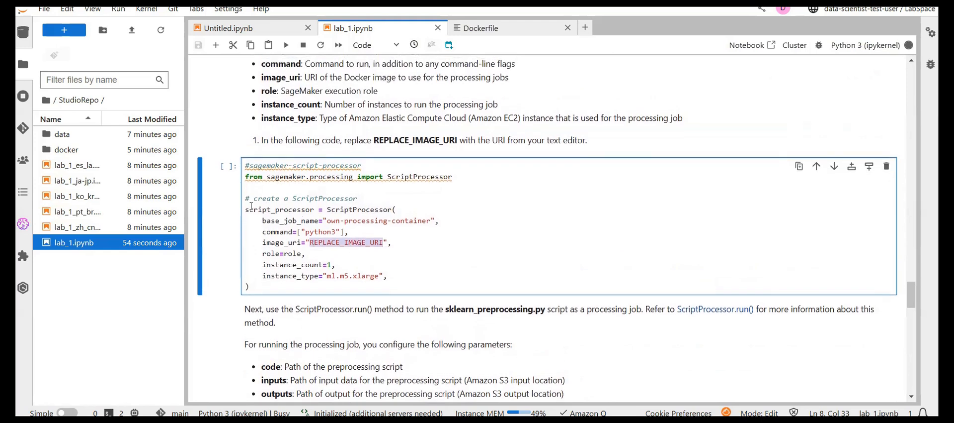
drag(246, 210, 315, 211)
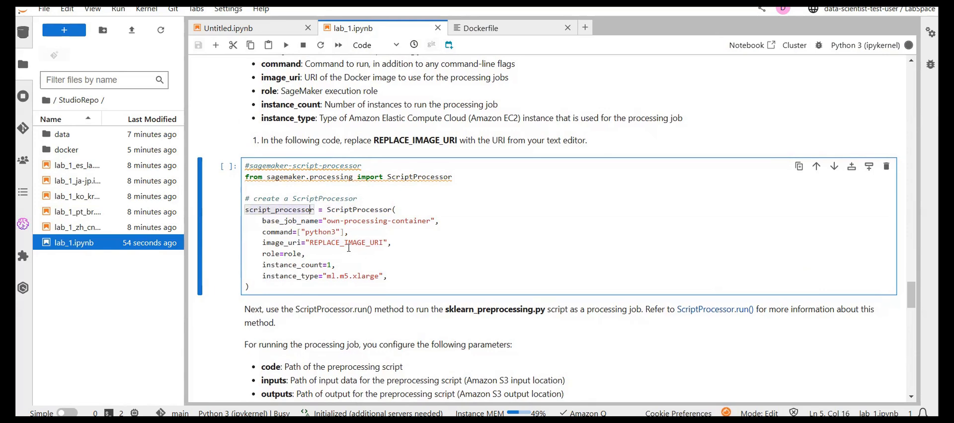
- Copy the sagemaker-studio:latest Image URI from the end of the sm-docker build output
scroll(349, 247, up, 10)
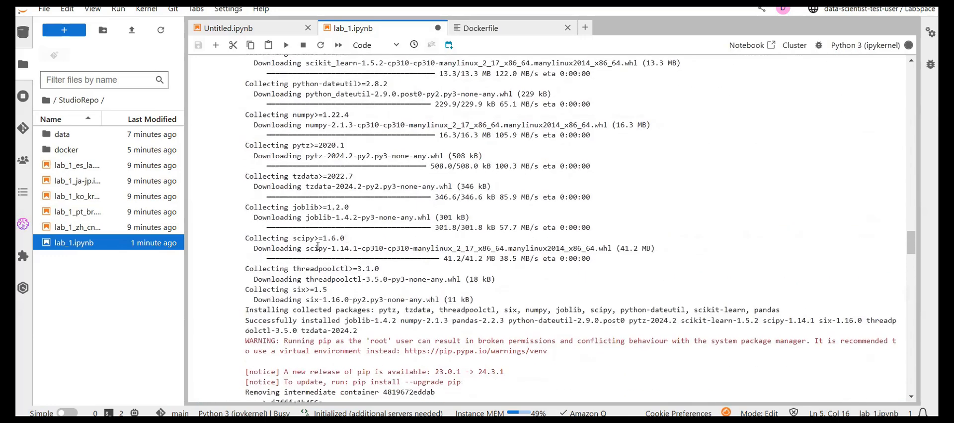
scroll(318, 245, down, 3)
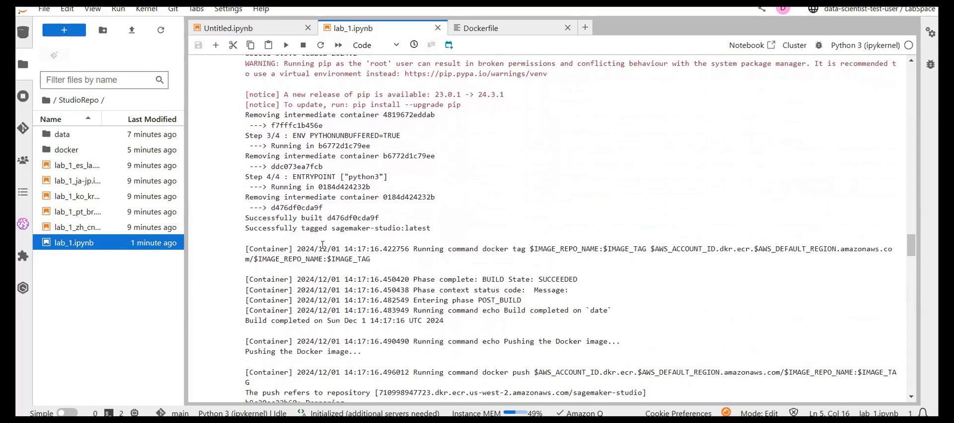
scroll(352, 278, down, 6)
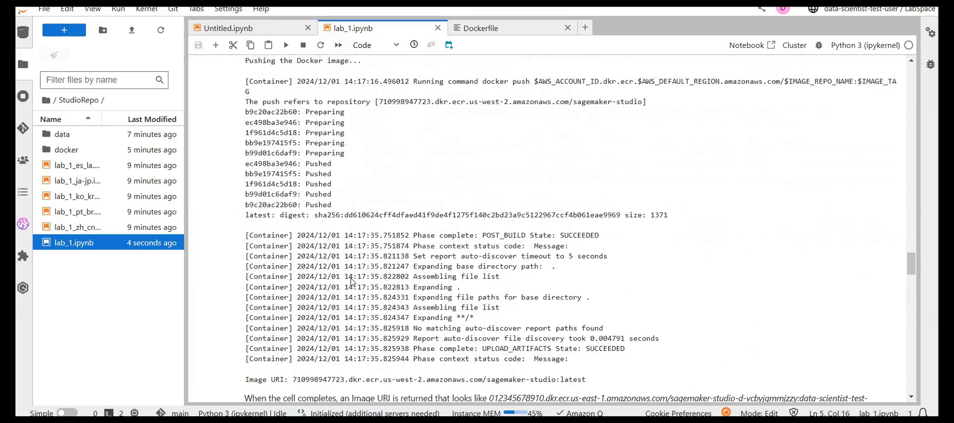
scroll(351, 281, down, 5)
scroll(350, 279, up, 1)
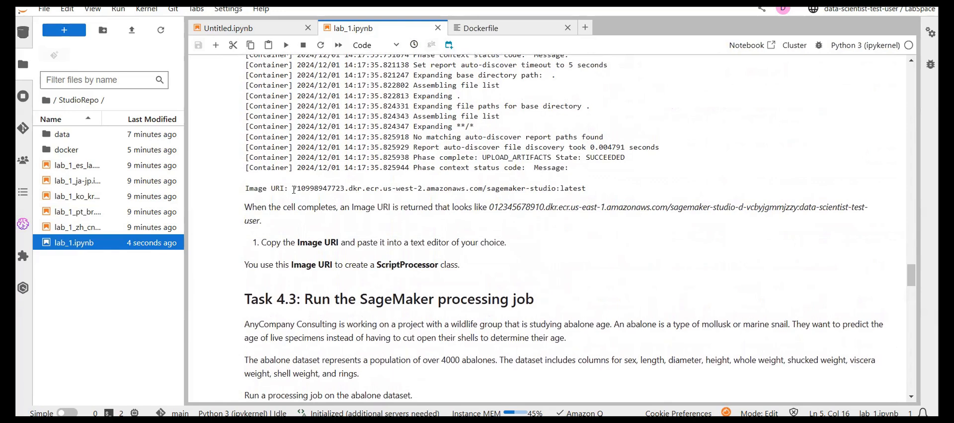
drag(294, 190, 596, 195)
key(ctrl+c)
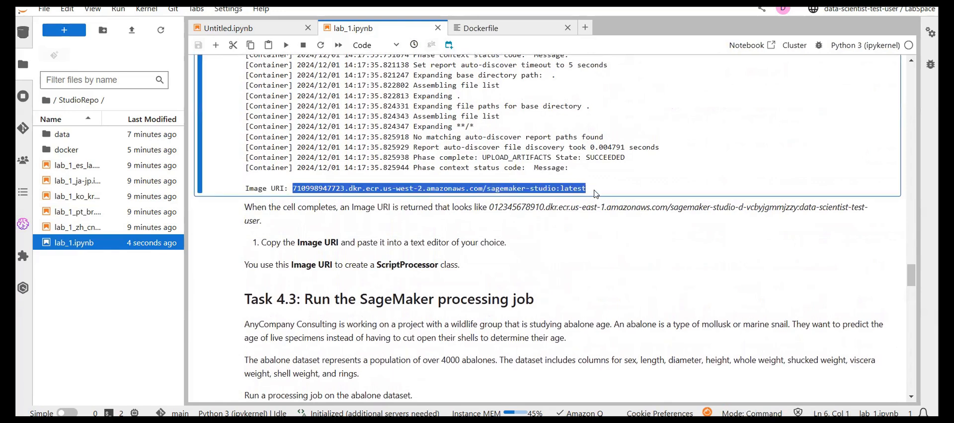
- Replace REPLACE_IMAGE_URI in the #sagemaker-script-processor cell with the copied sagemaker-studio:latest image URI and run the cell
scroll(596, 194, down, 7)
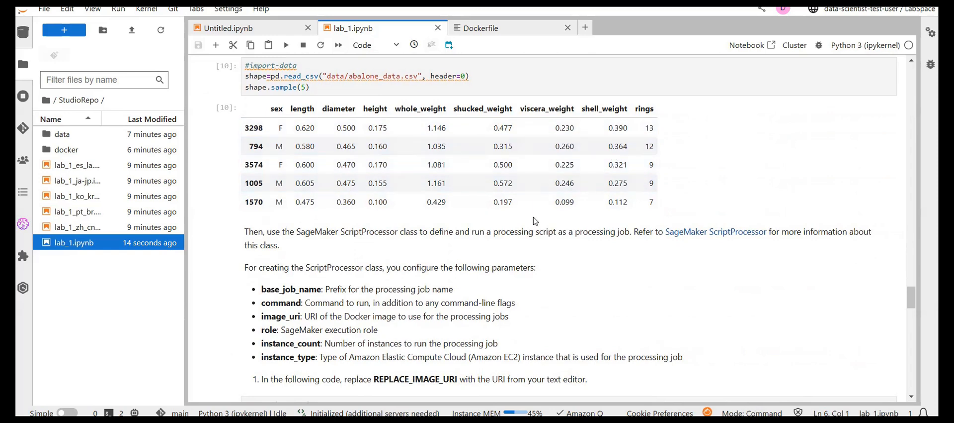
scroll(535, 220, down, 1)
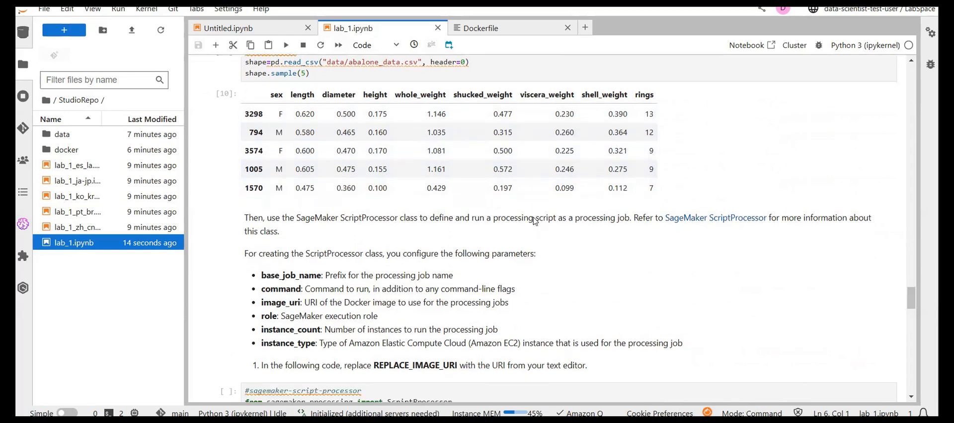
scroll(535, 221, down, 5)
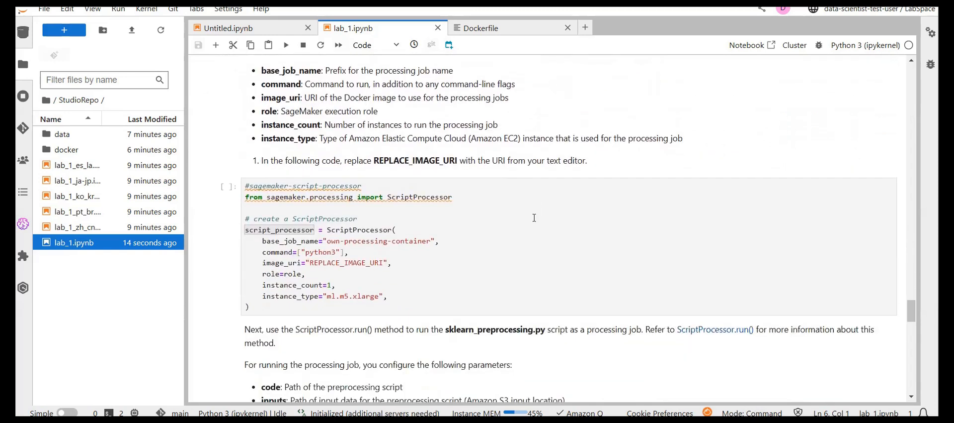
scroll(534, 217, down, 1)
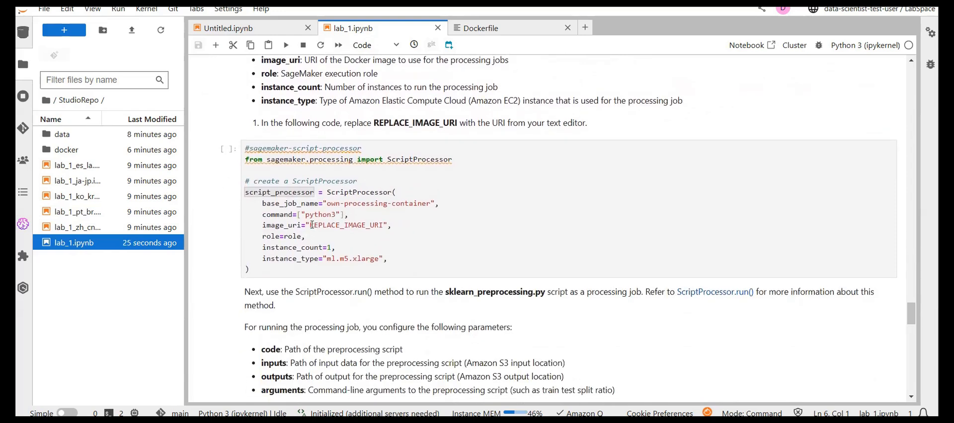
drag(312, 225, 383, 225)
key(ctrl+v)
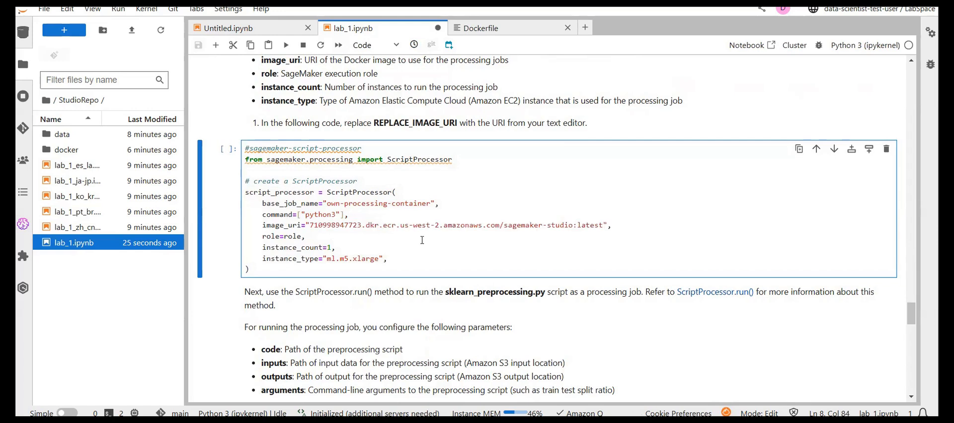
key(shift+Return)
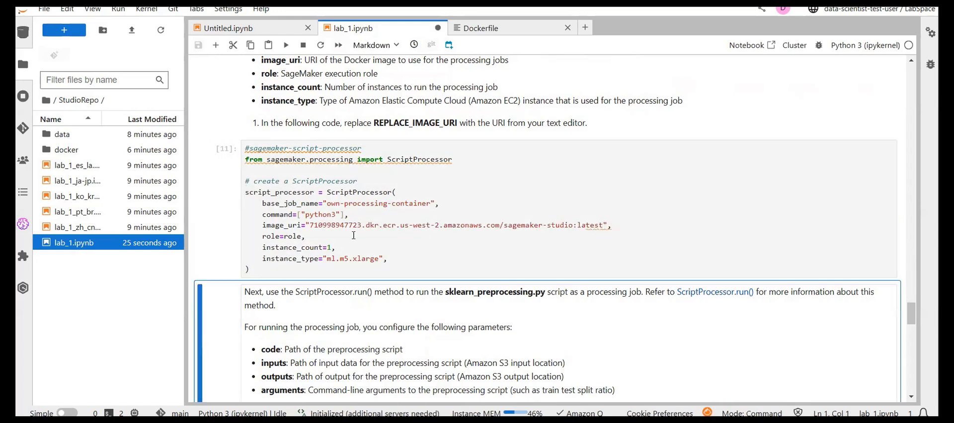
- Review the Dockerfile cell, the sm-docker build commands and their log through to the returned Image URI
scroll(363, 241, up, 15)
scroll(365, 244, up, 10)
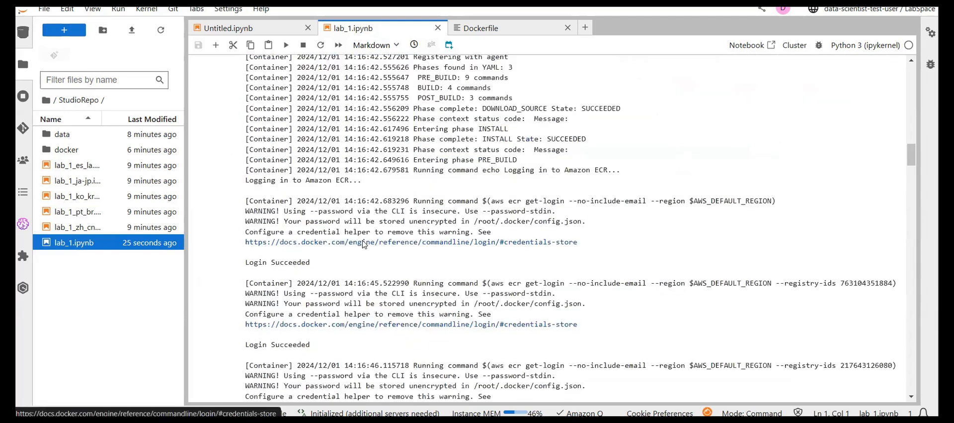
scroll(362, 244, up, 10)
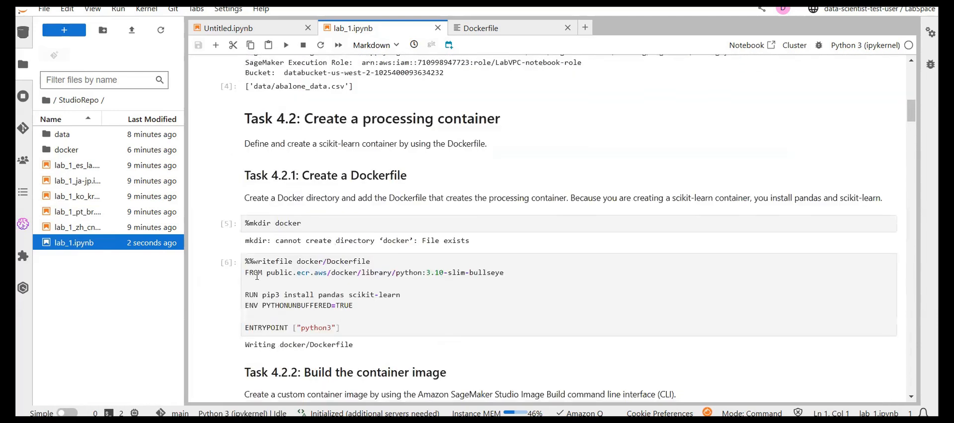
scroll(328, 316, down, 10)
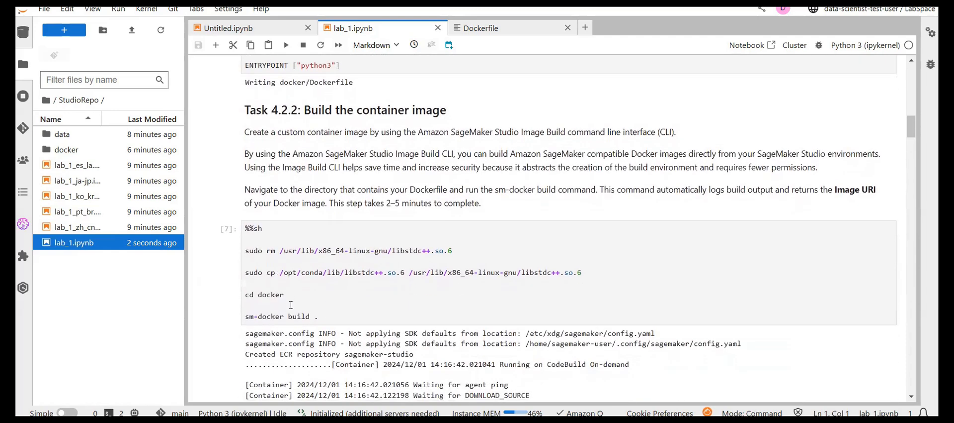
scroll(291, 304, down, 15)
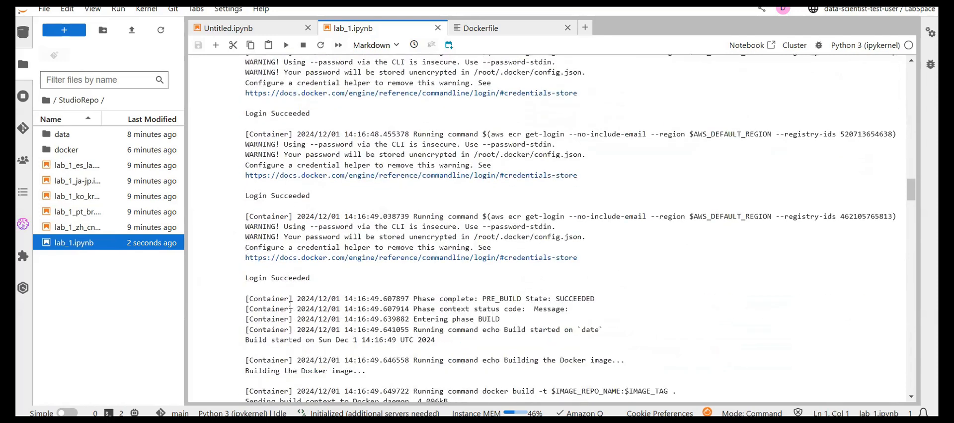
scroll(291, 305, down, 20)
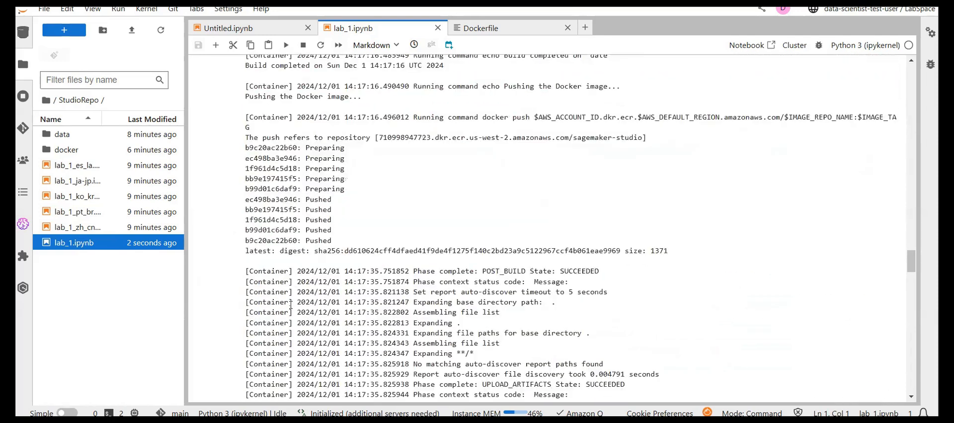
scroll(291, 304, down, 3)
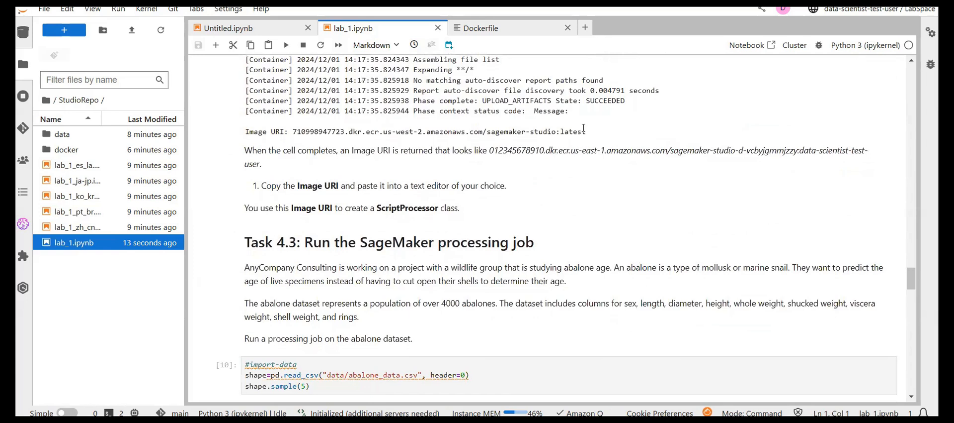
scroll(379, 316, down, 12)
scroll(379, 316, down, 12)
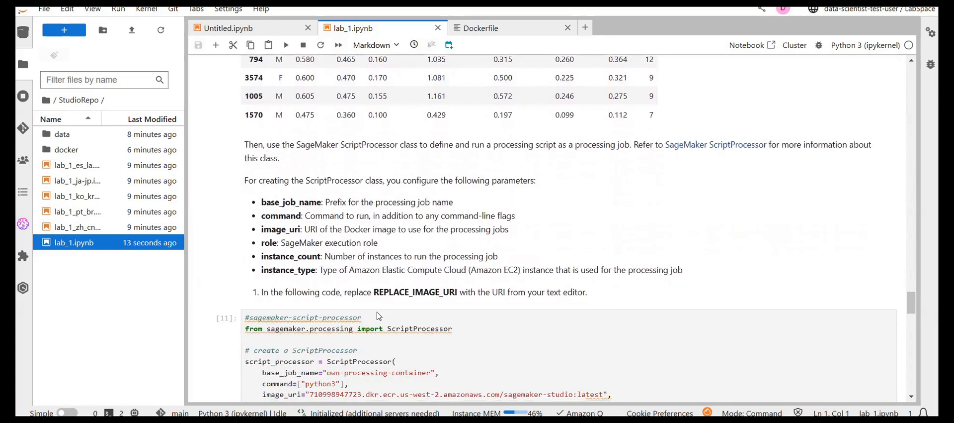
- Compare the abalone sample output of the #import-data cell with the ScriptProcessor parameters and code below it
scroll(378, 312, up, 8)
scroll(378, 312, up, 6)
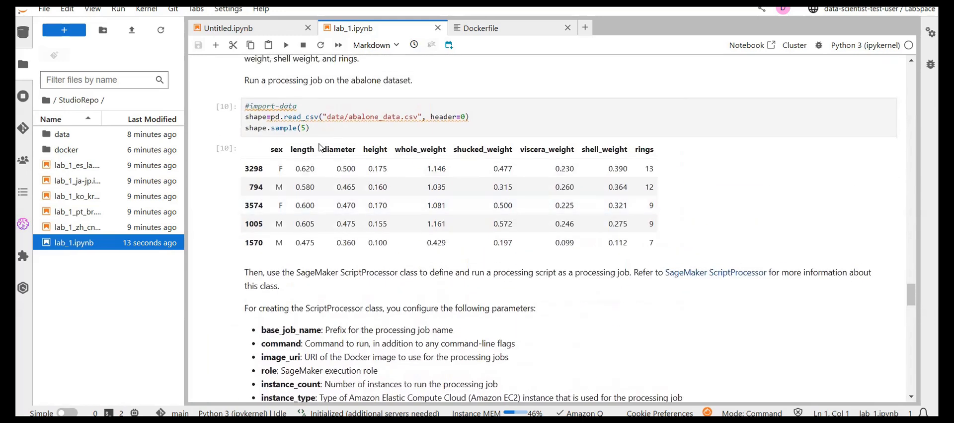
scroll(317, 131, down, 16)
scroll(320, 143, up, 7)
scroll(320, 143, up, 5)
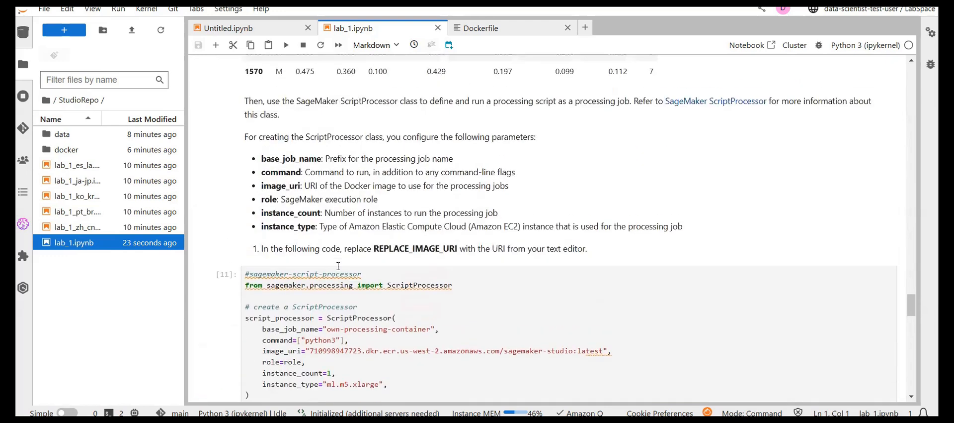
scroll(364, 274, up, 11)
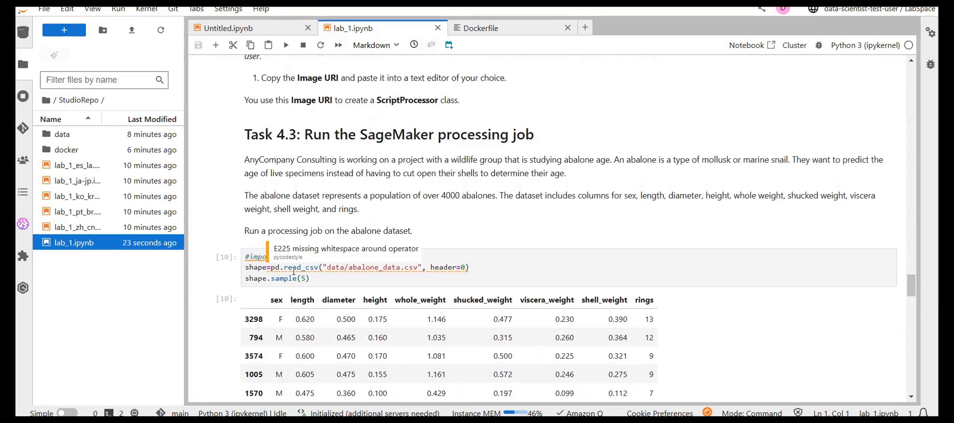
scroll(220, 314, down, 15)
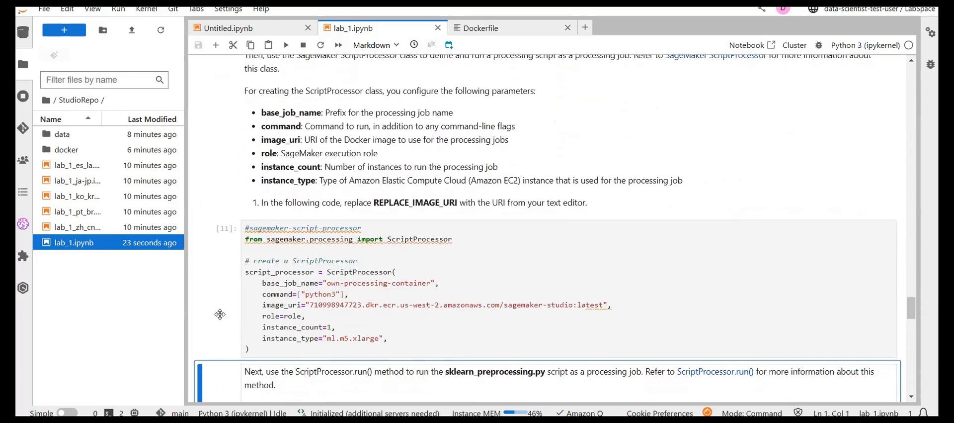
scroll(220, 314, down, 3)
scroll(344, 229, up, 11)
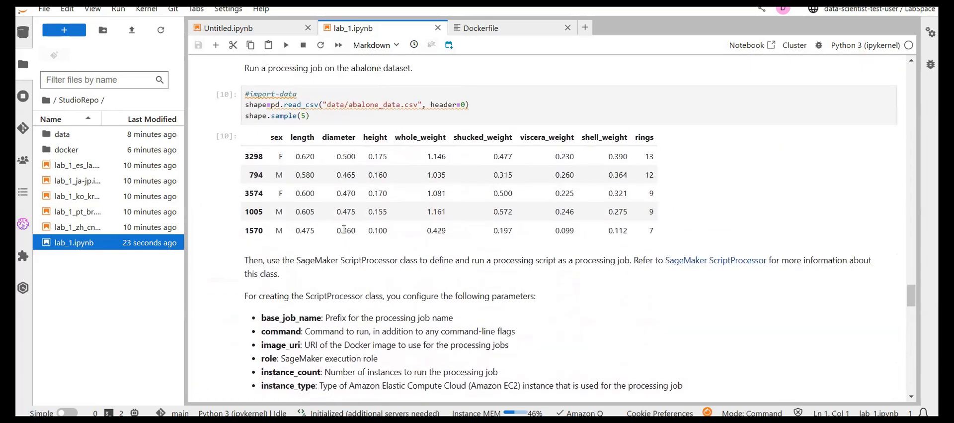
- Rerun the #sagemaker-script-processor cell that creates script_processor from the sagemaker-studio:latest image
scroll(297, 264, down, 8)
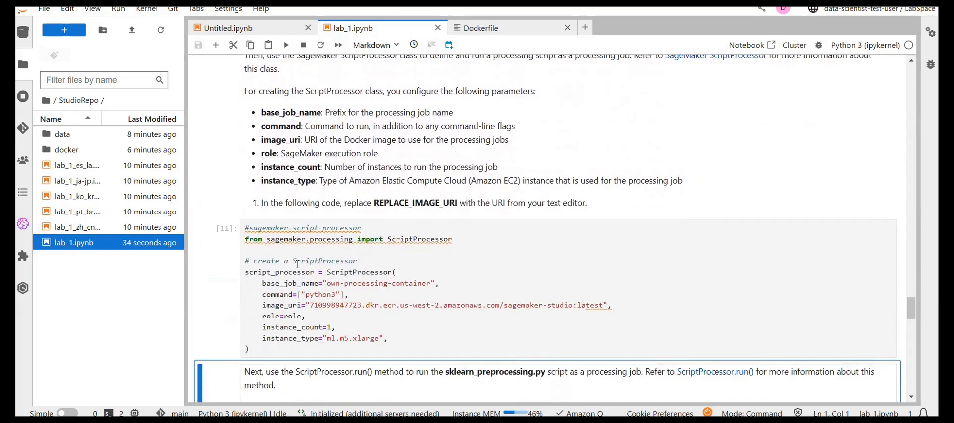
scroll(298, 264, down, 3)
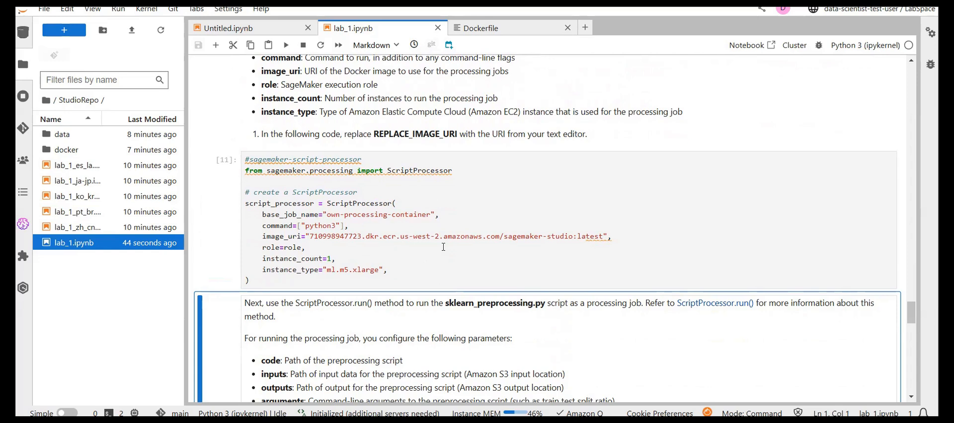
drag(313, 207, 253, 204)
click(355, 252)
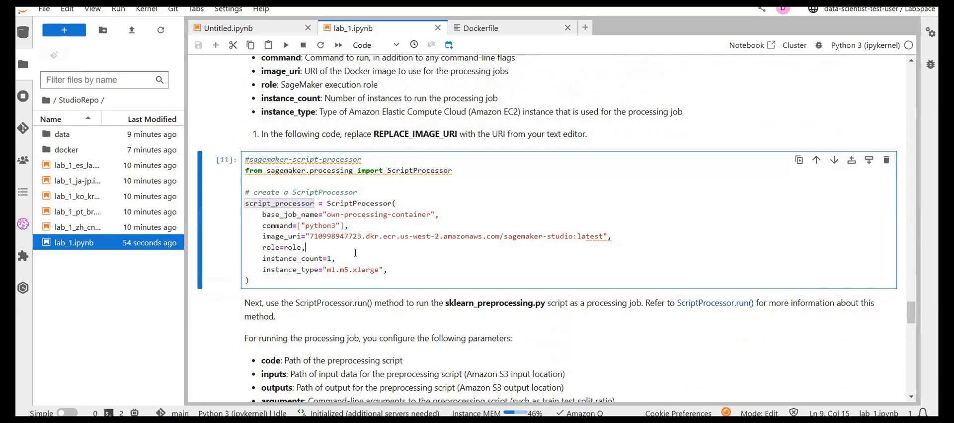
key(shift+Return)
- Examine the image_uri and the ml.m5.xlarge instance_type arguments in the #sagemaker-script-processor cell
scroll(356, 252, down, 1)
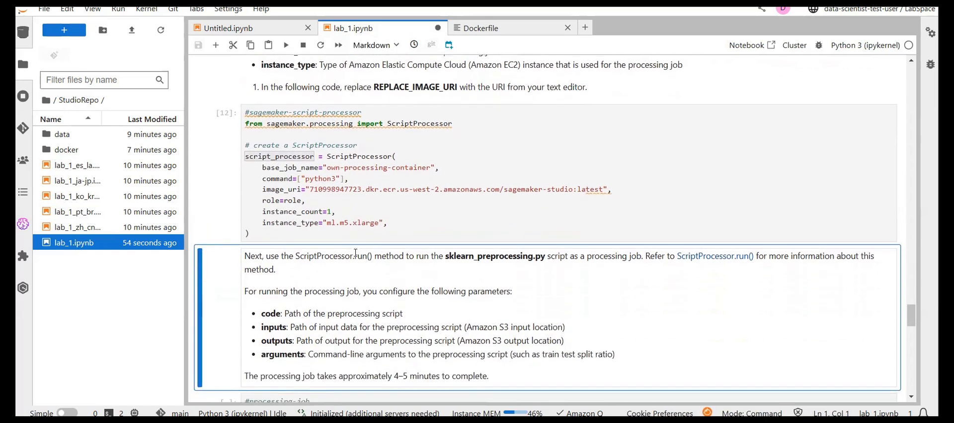
drag(320, 187, 500, 186)
click(500, 186)
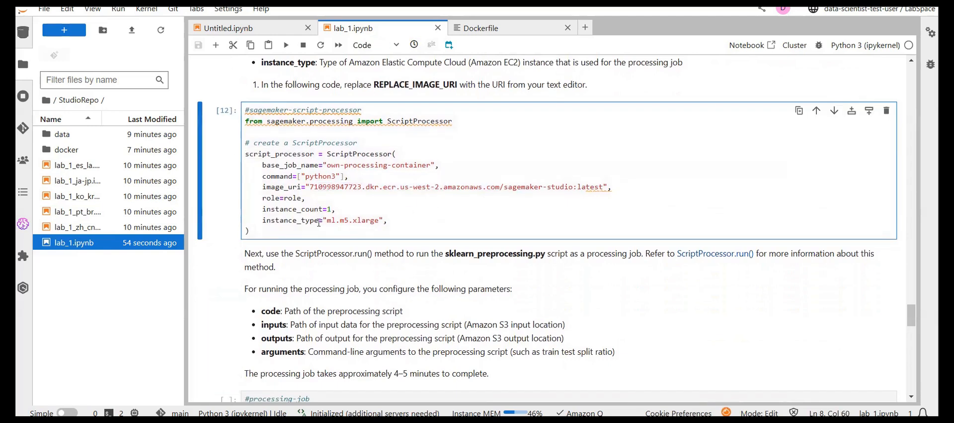
drag(323, 220, 377, 220)
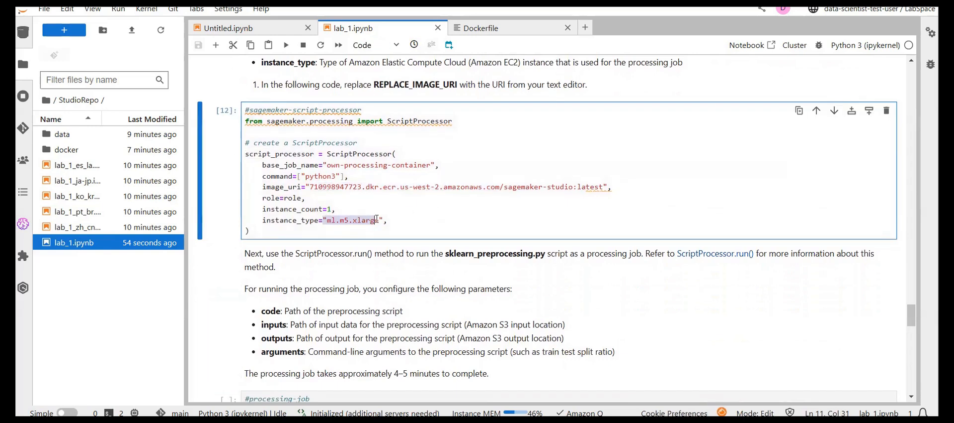
click(387, 219)
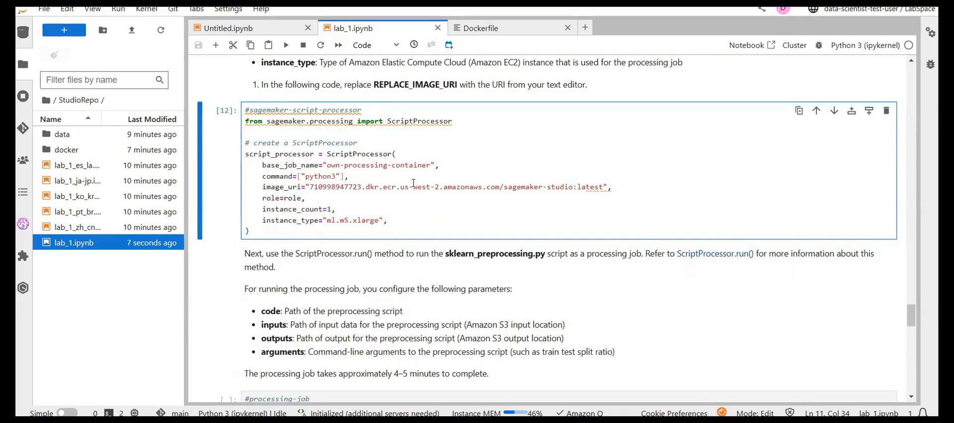
click(321, 220)
drag(322, 220, 395, 222)
click(398, 222)
- Run the #processing-job cell that processes abalone_data.csv with the sklearn_preprocessing.py script
scroll(294, 264, down, 1)
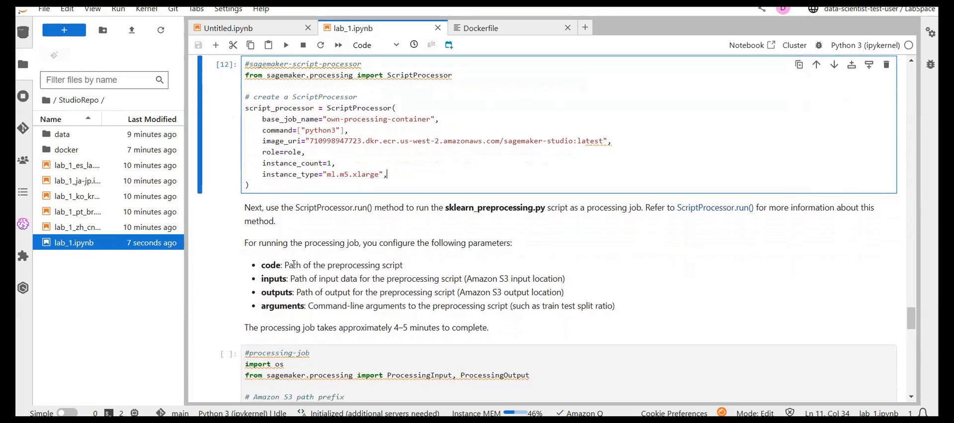
scroll(294, 264, down, 4)
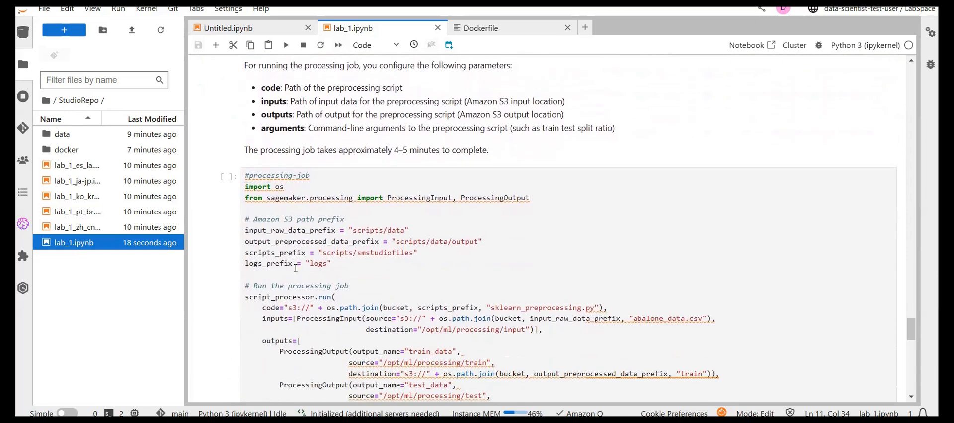
click(296, 268)
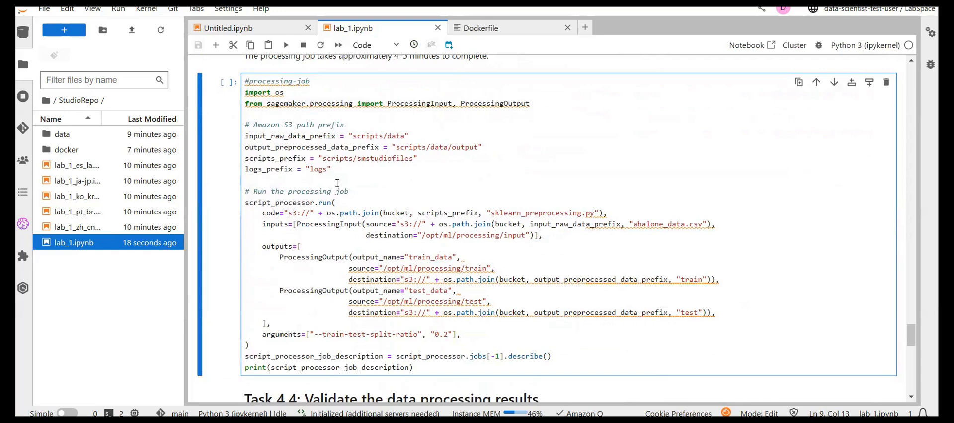
drag(498, 212, 590, 214)
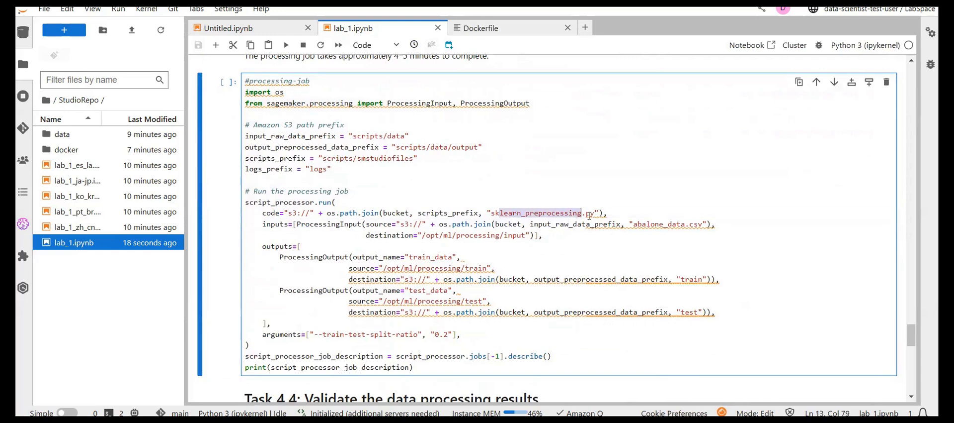
click(591, 214)
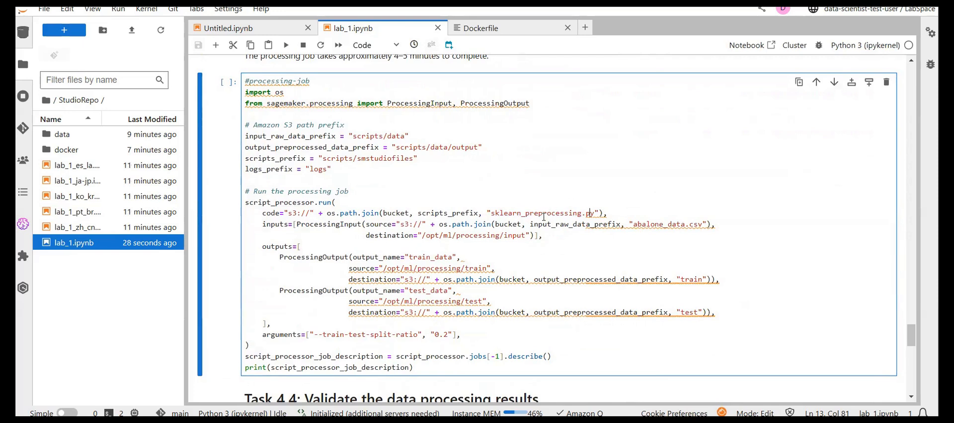
key(shift+Return)
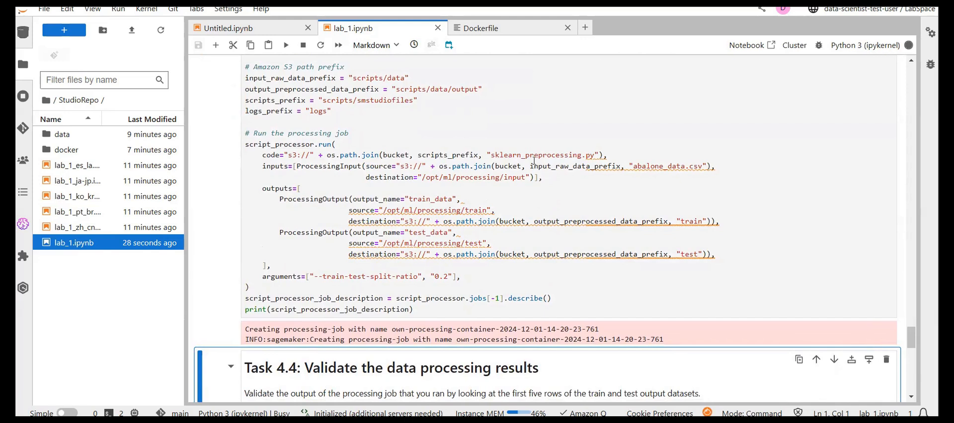
- Review the abalone sample, the ScriptProcessor parameters and the ScriptProcessor.run() parameters leading to the #processing-job cell
scroll(535, 163, up, 1)
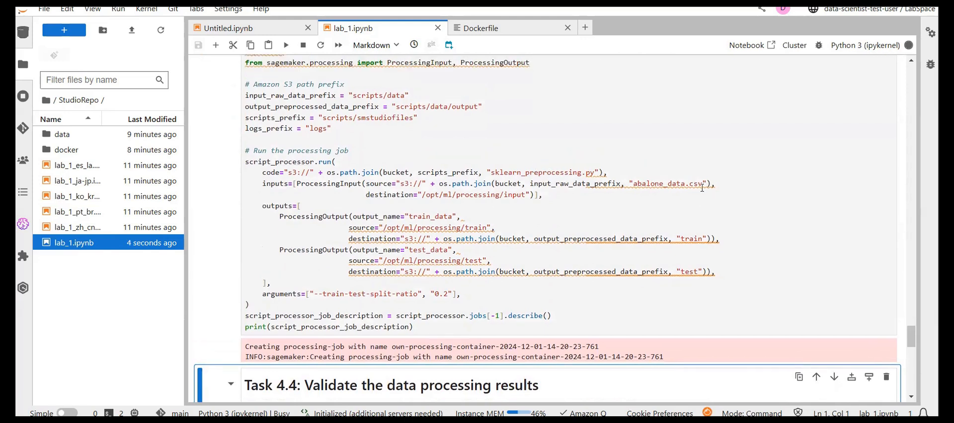
scroll(528, 189, up, 5)
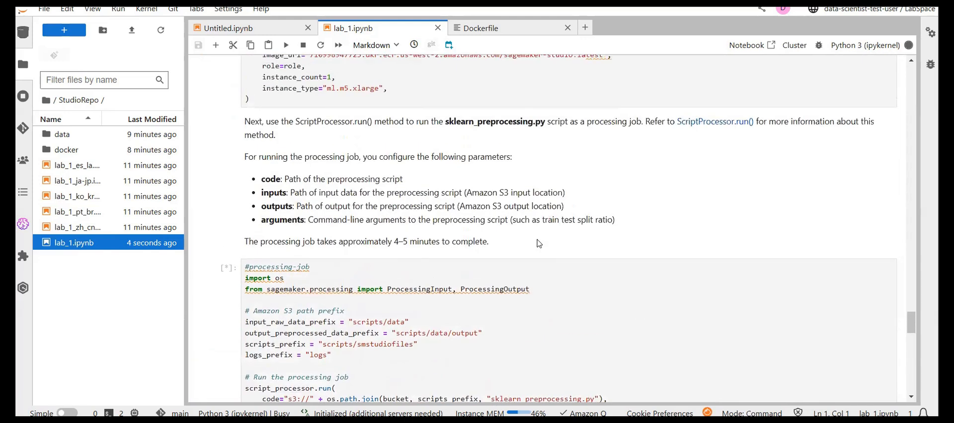
click(536, 261)
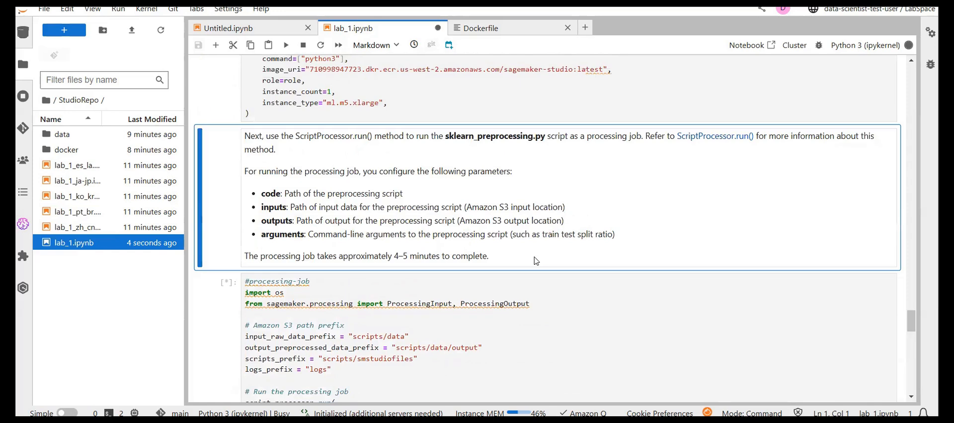
scroll(535, 261, up, 9)
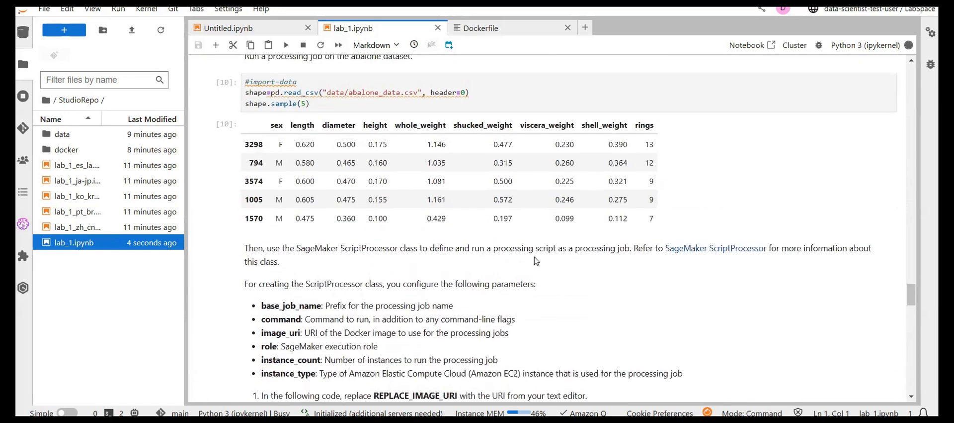
scroll(429, 193, down, 3)
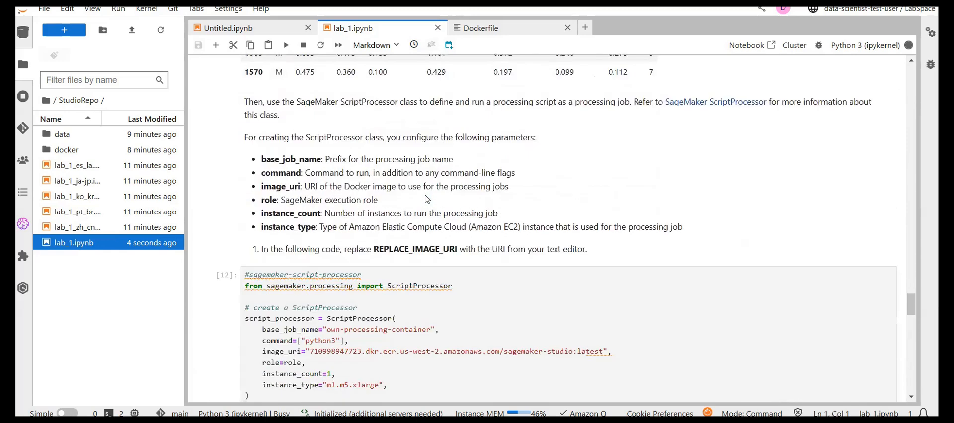
scroll(428, 199, down, 6)
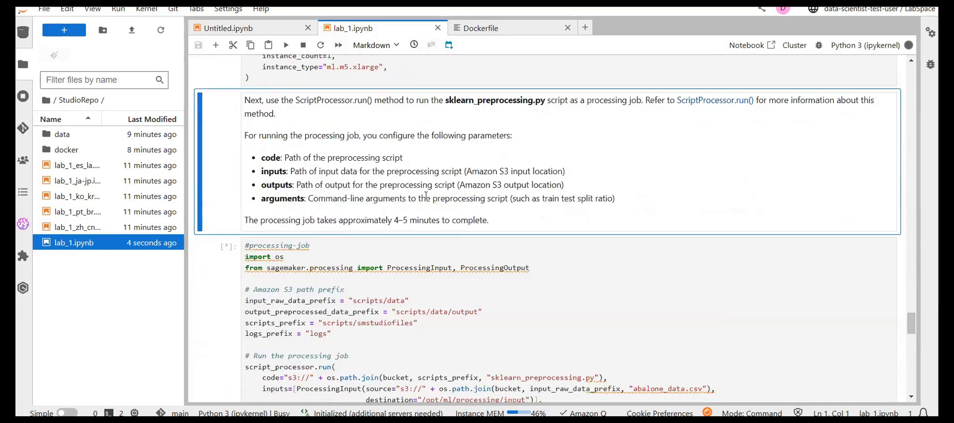
scroll(426, 195, down, 4)
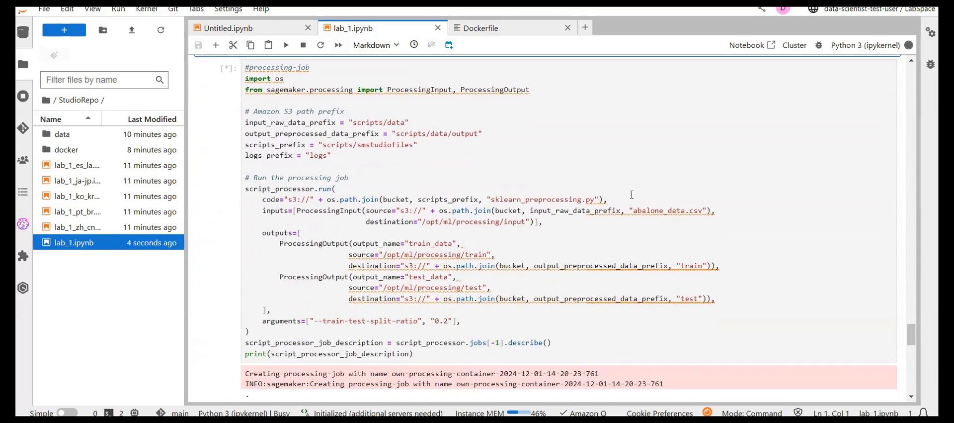
- Examine the sklearn_preprocessing.py code path, the inputs, outputs and S3 prefixes, and the job output of the #processing-job cell
double_click(498, 203)
click(583, 203)
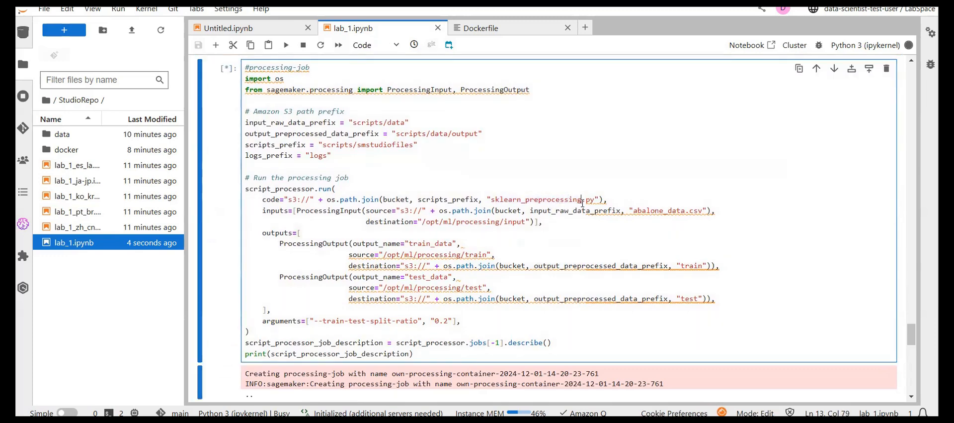
scroll(583, 202, down, 2)
scroll(582, 209, up, 2)
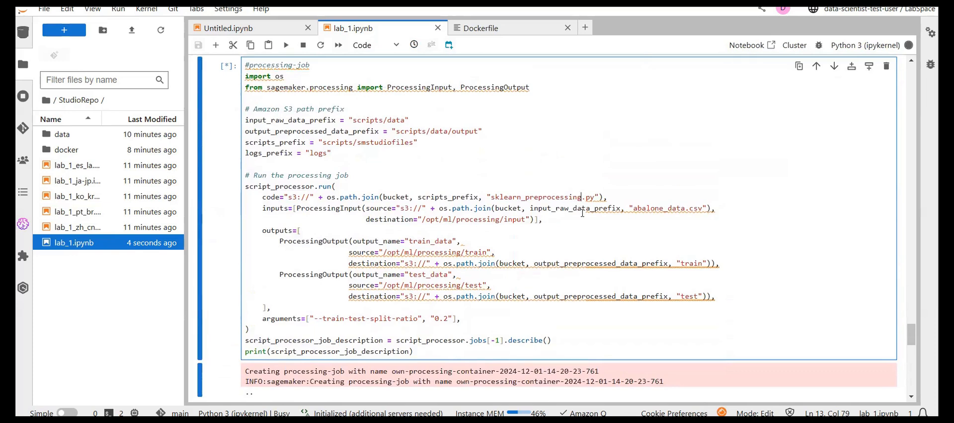
key(Left)
key(Left)
key(Left)
key(Left)
key(Left)
key(Left)
key(Left)
key(Left)
key(Left)
key(Left)
key(Left)
key(Left)
key(Left)
key(Left)
key(Left)
key(Left)
key(Left)
key(Left)
scroll(477, 194, up, 3)
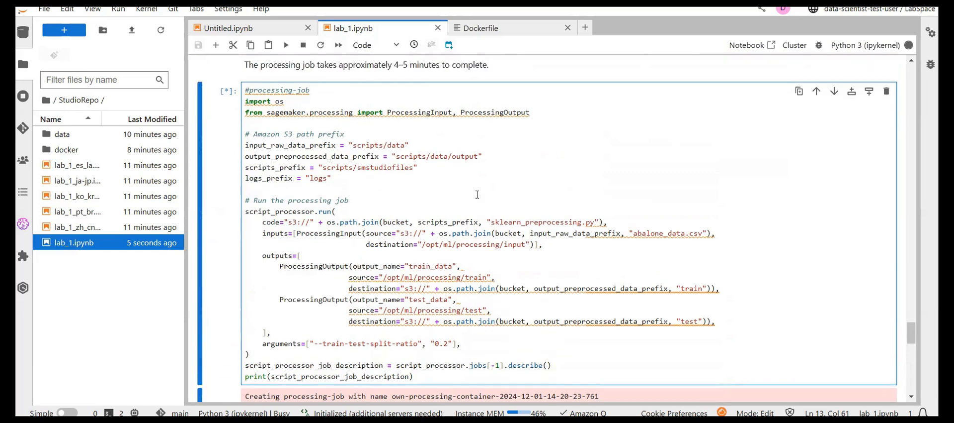
scroll(478, 194, down, 3)
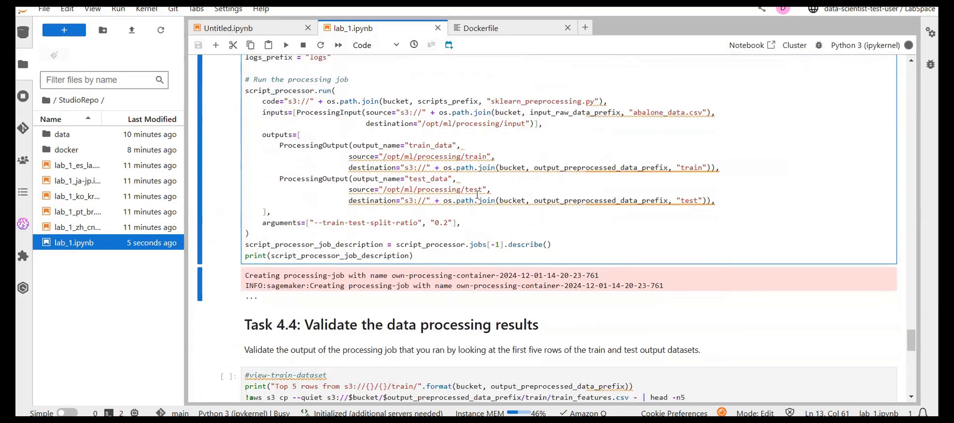
scroll(373, 185, up, 4)
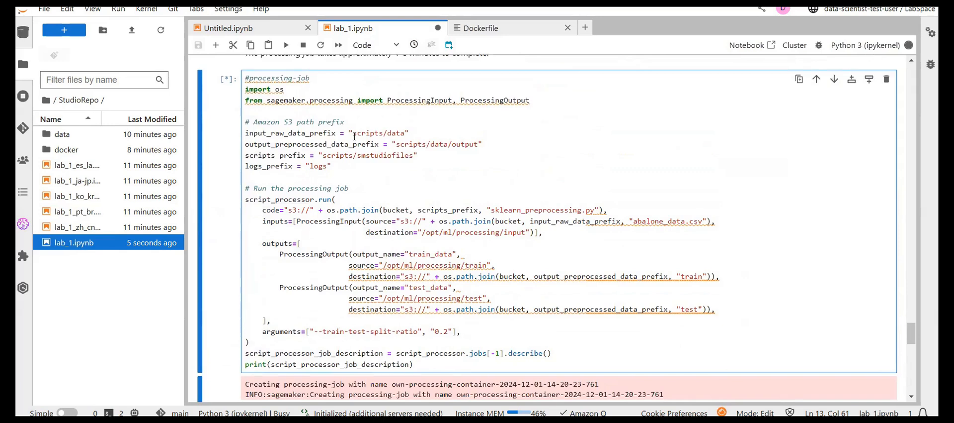
- Inspect the script_processor variable and its image_uri value in the #sagemaker-script-processor cell
scroll(355, 136, up, 5)
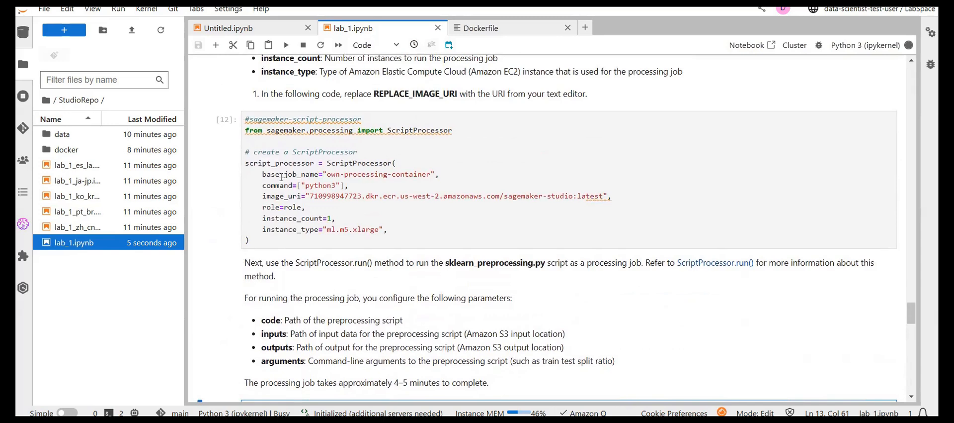
click(290, 163)
drag(290, 163, 246, 164)
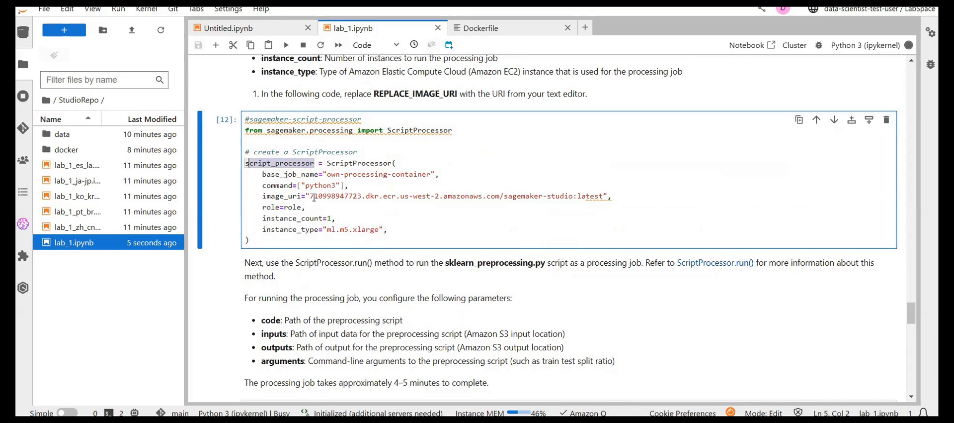
drag(314, 198, 589, 193)
click(589, 193)
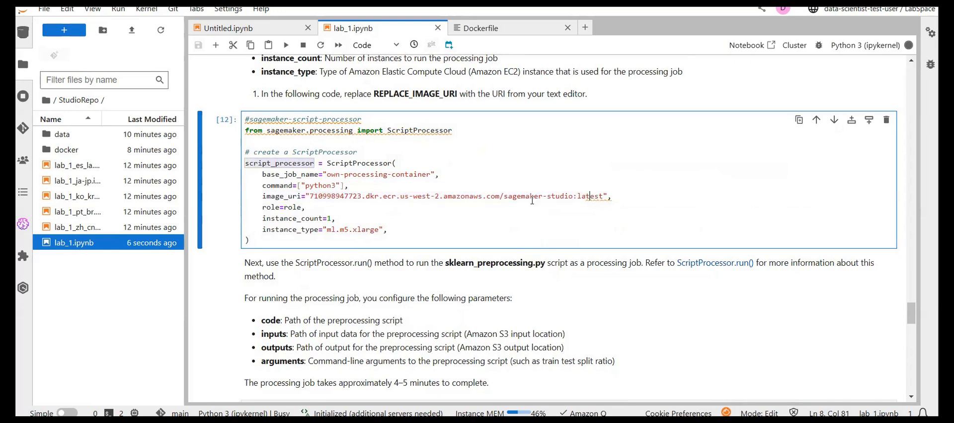
- Trace the image URI back through the sm-docker build log to the Dockerfile cell and the build commands
scroll(498, 202, up, 3)
scroll(497, 202, up, 15)
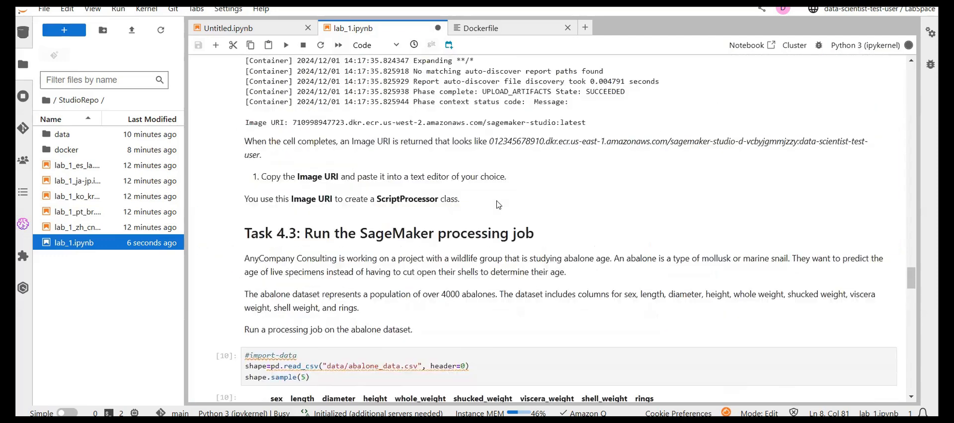
scroll(498, 204, up, 20)
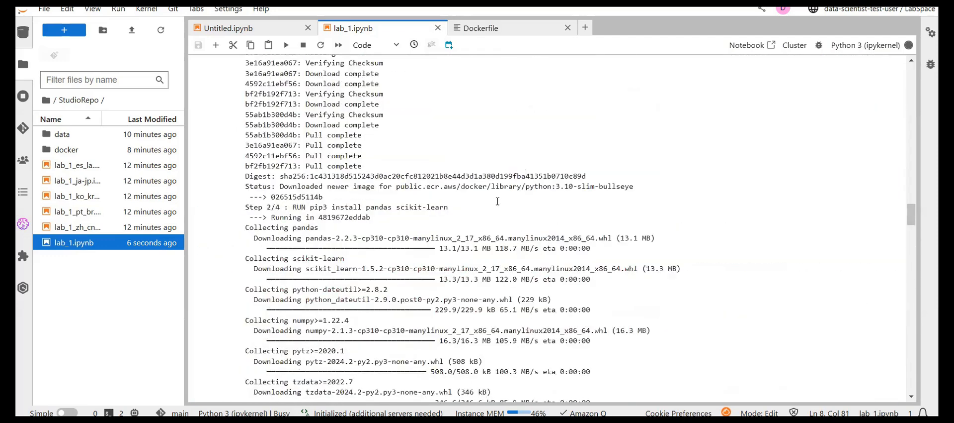
scroll(498, 204, up, 15)
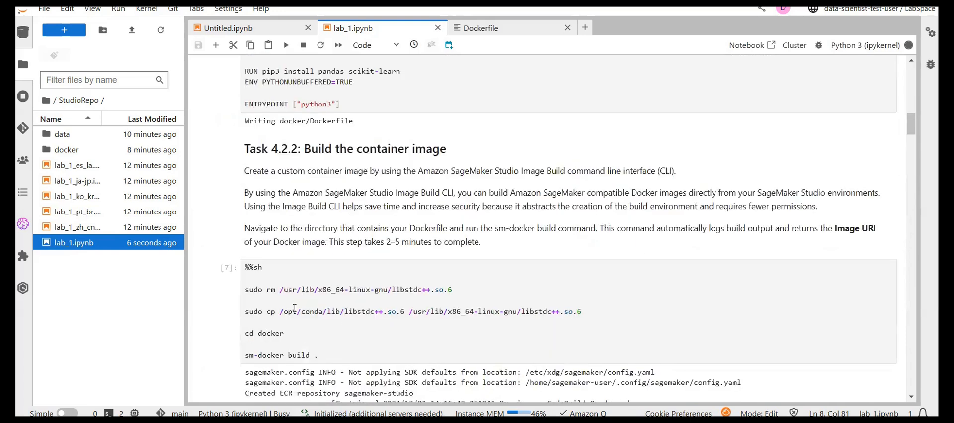
scroll(295, 307, up, 4)
scroll(295, 307, up, 2)
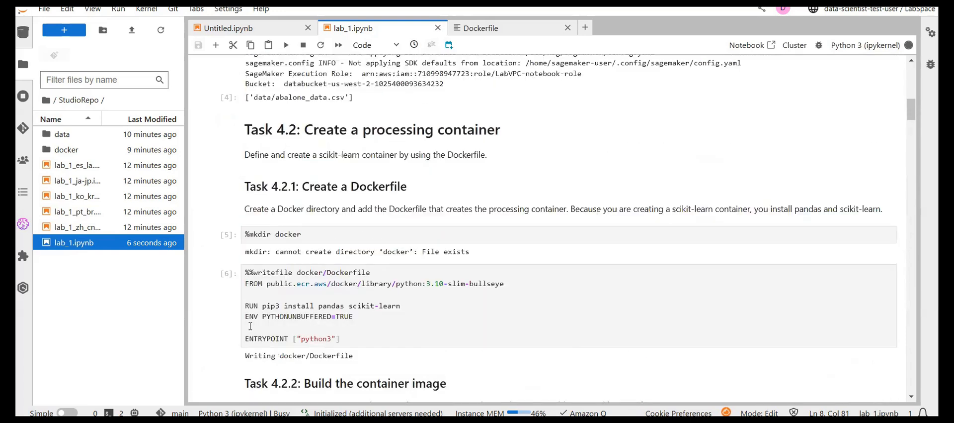
scroll(250, 325, down, 9)
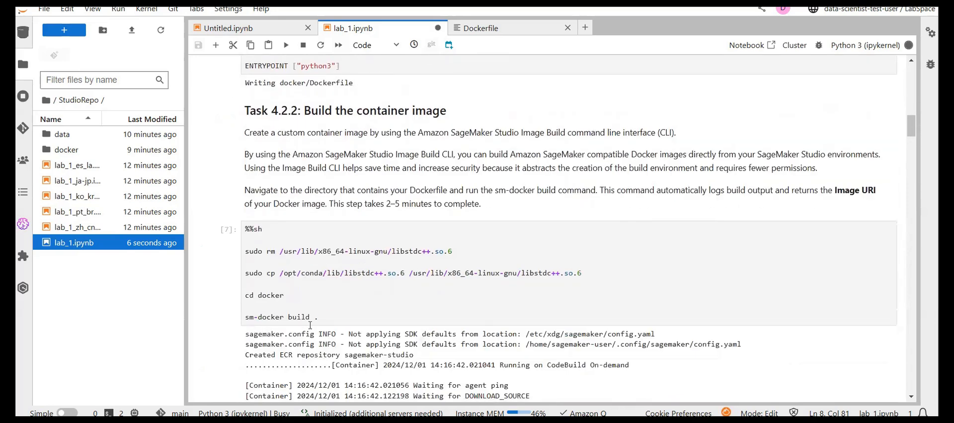
scroll(310, 325, down, 15)
scroll(310, 325, down, 10)
scroll(311, 325, down, 10)
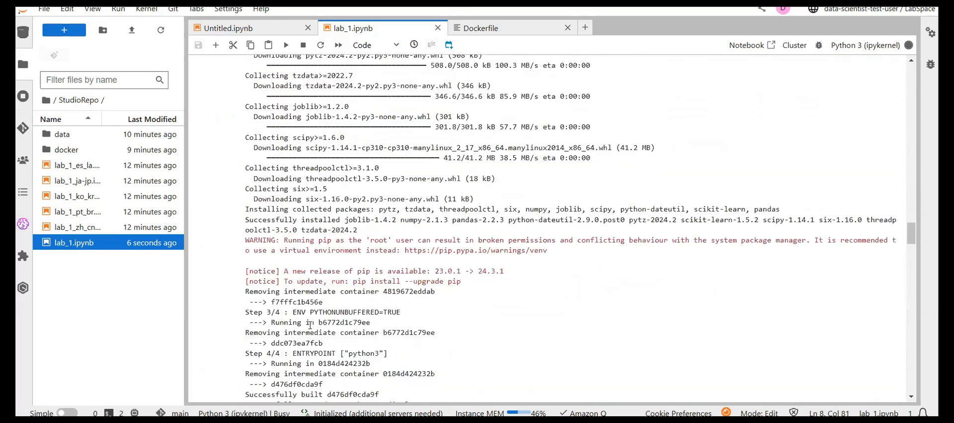
- Review the notebook from the returned image URI through the #sagemaker-script-processor cell to the S3 prefixes and script_processor.run() arguments in the #processing-job cell
key(super+Tab)
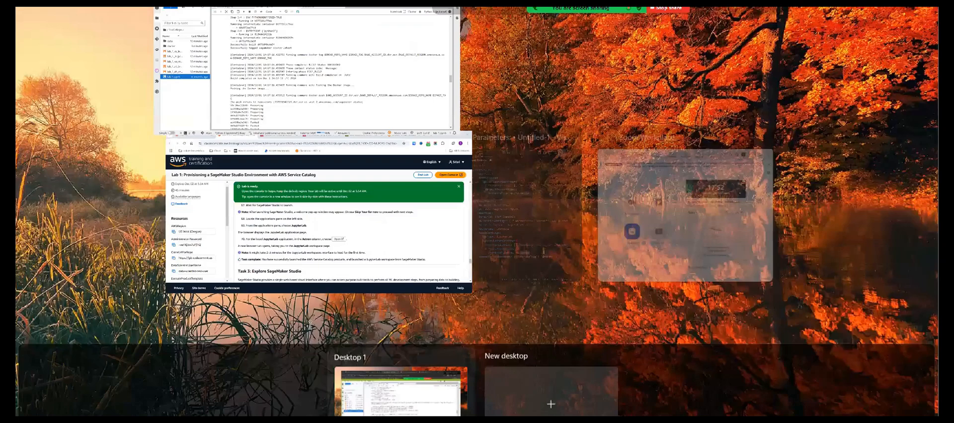
key(Escape)
scroll(310, 324, down, 15)
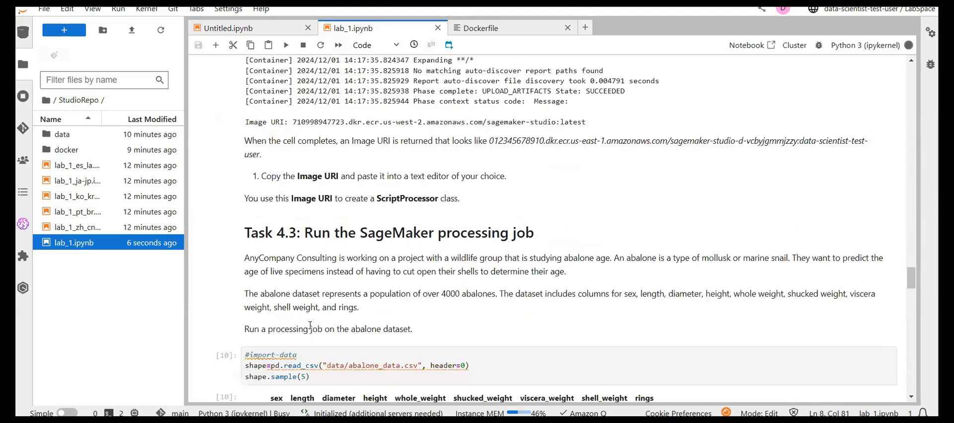
scroll(310, 324, down, 10)
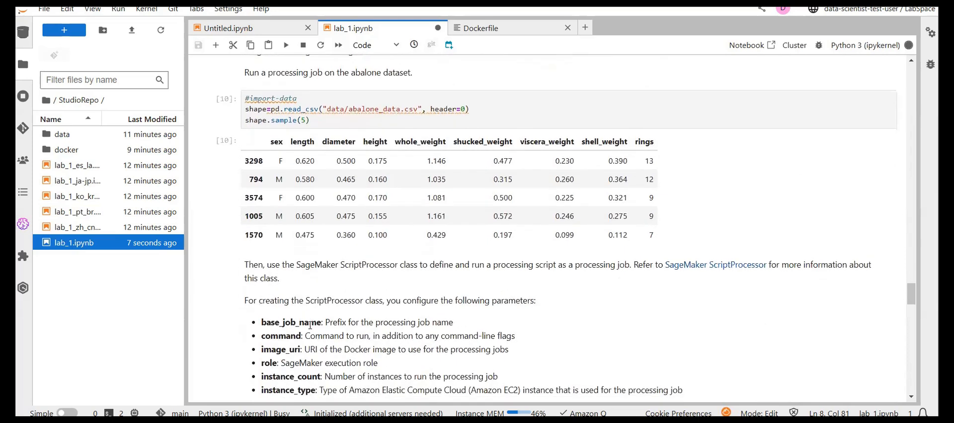
scroll(310, 325, down, 3)
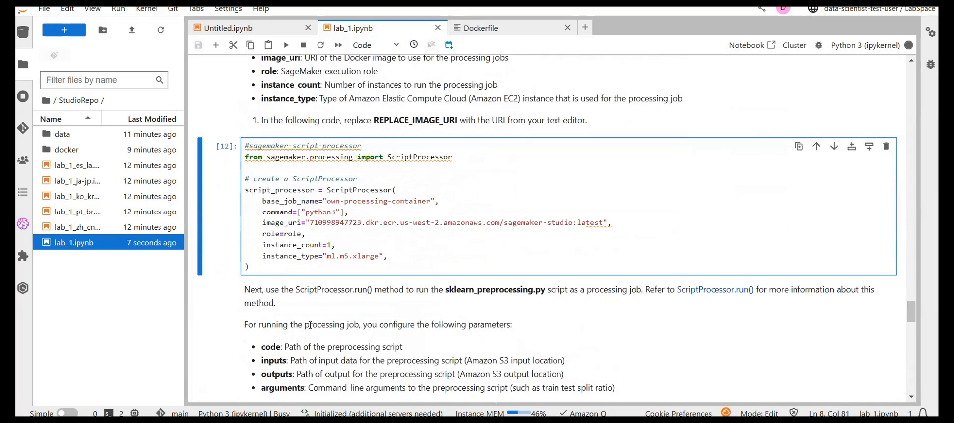
scroll(311, 325, down, 1)
scroll(372, 273, down, 6)
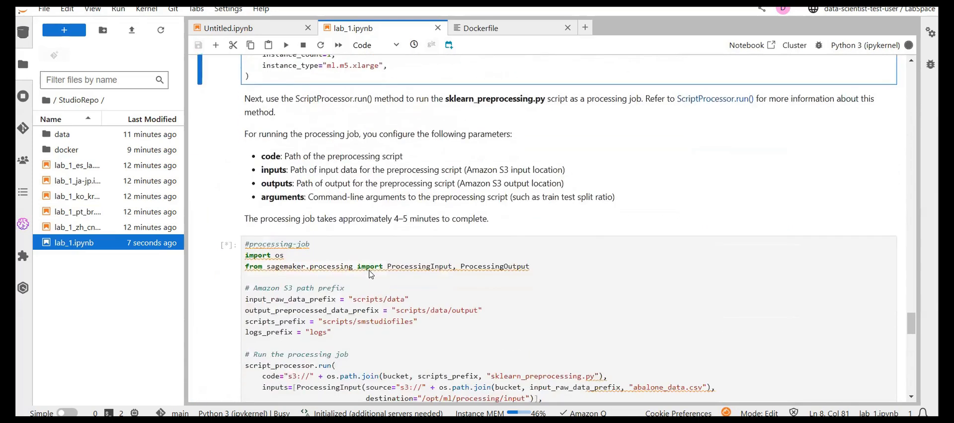
scroll(371, 274, down, 2)
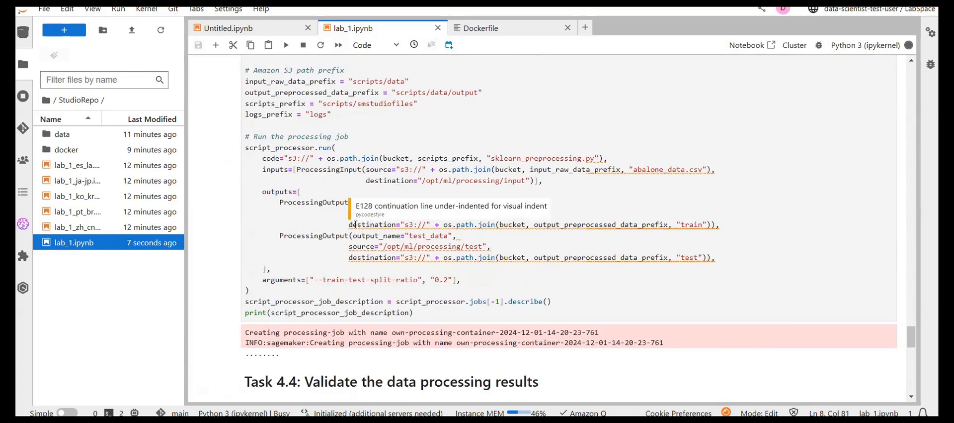
scroll(356, 225, up, 6)
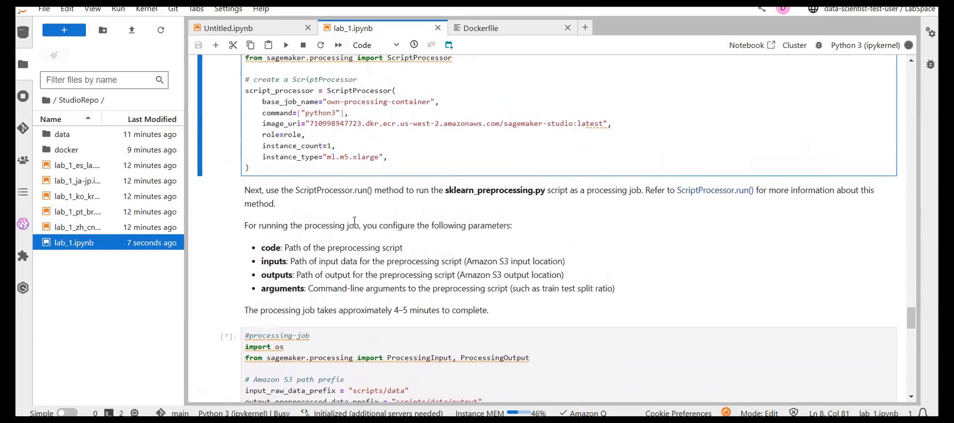
scroll(355, 220, down, 2)
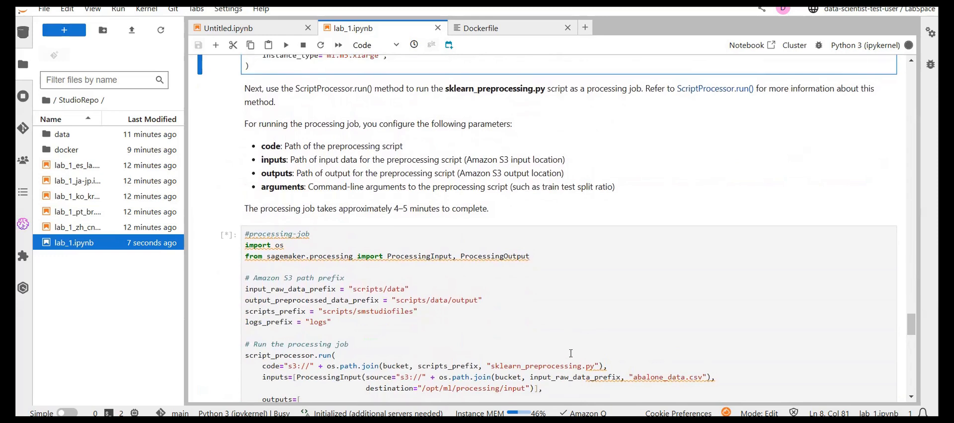
scroll(572, 353, up, 4)
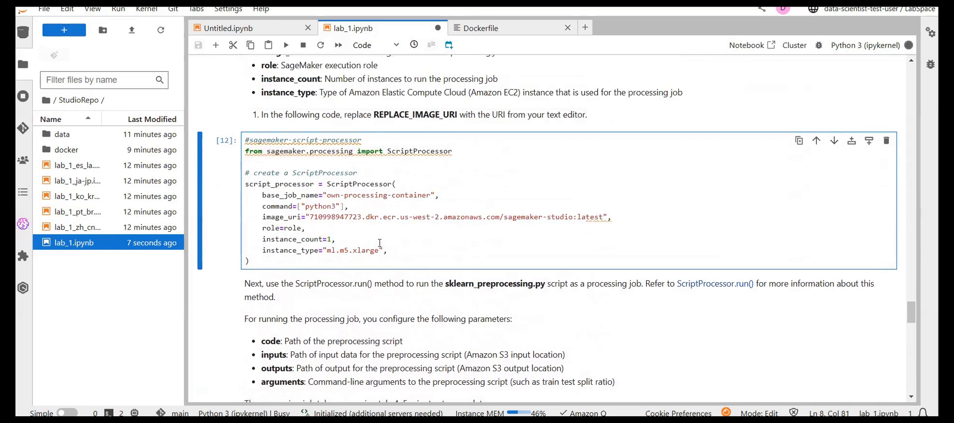
scroll(362, 250, down, 8)
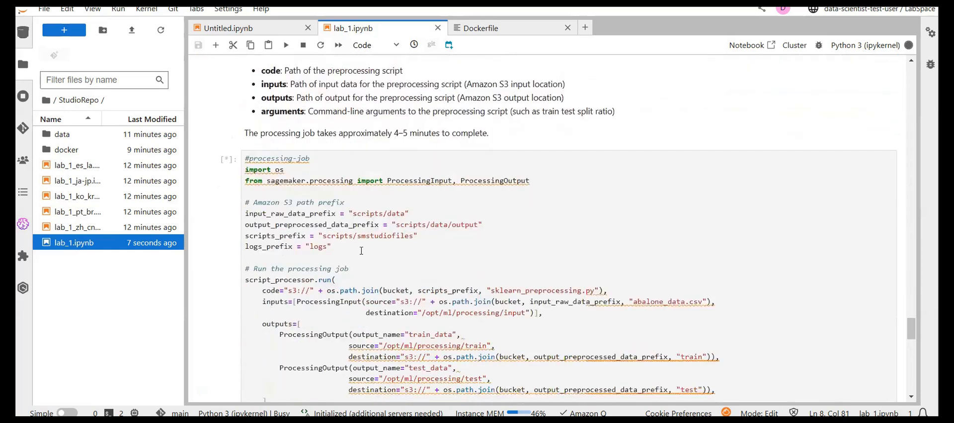
- Run the #view-train-dataset and #view-validation-dataset cells under Task 4.4 to print the first five rows of each output dataset
scroll(377, 238, down, 4)
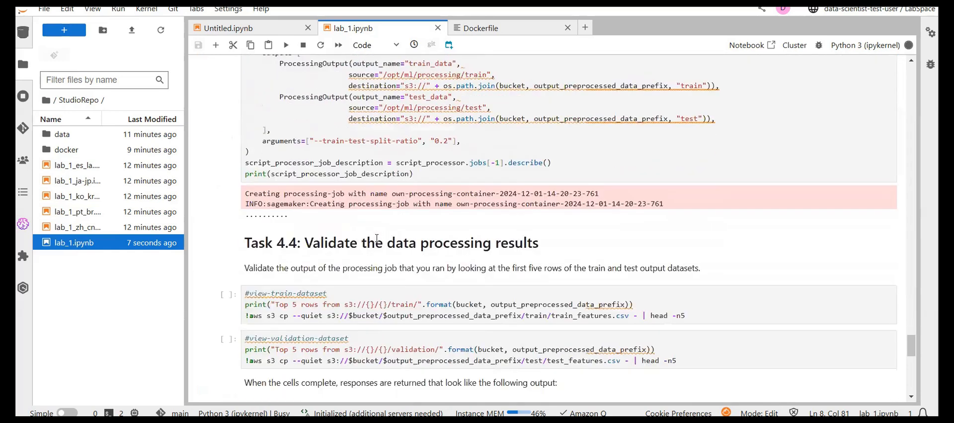
click(377, 240)
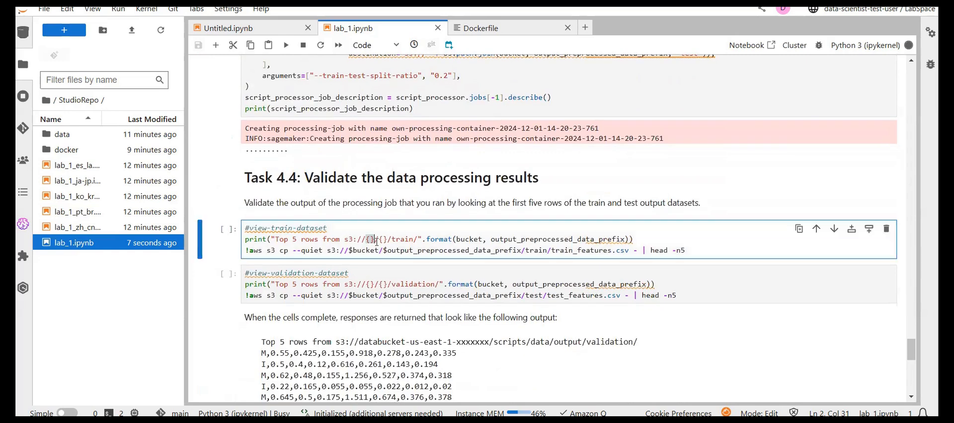
key(shift+Return)
key(shift+Return)
scroll(377, 241, down, 4)
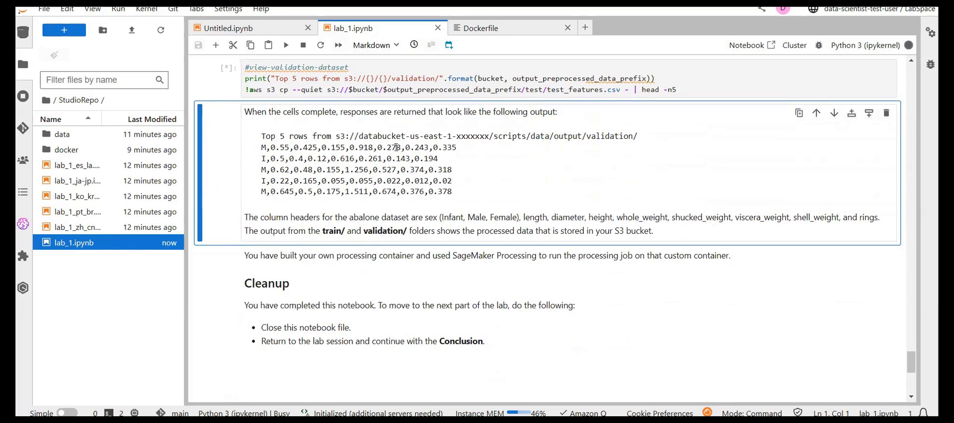
- Check the processing job description in the #processing-job output and compare the printed train and validation rows with the sample output
scroll(396, 150, up, 1)
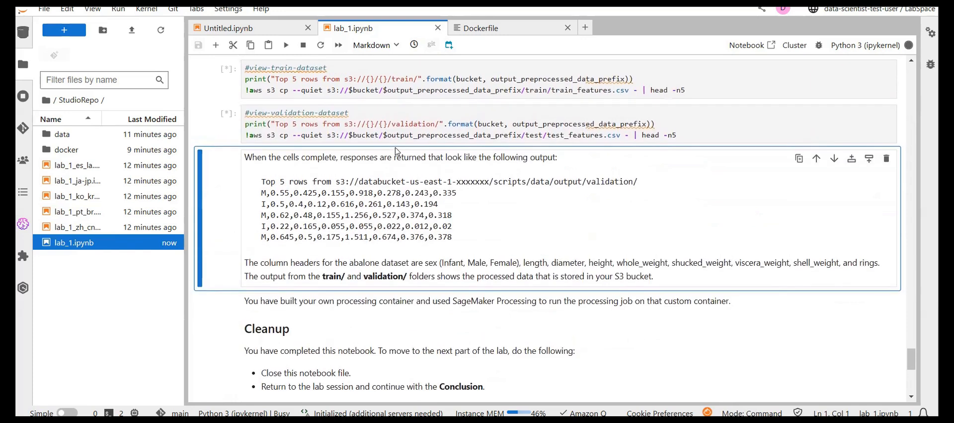
scroll(397, 149, up, 4)
scroll(396, 148, up, 3)
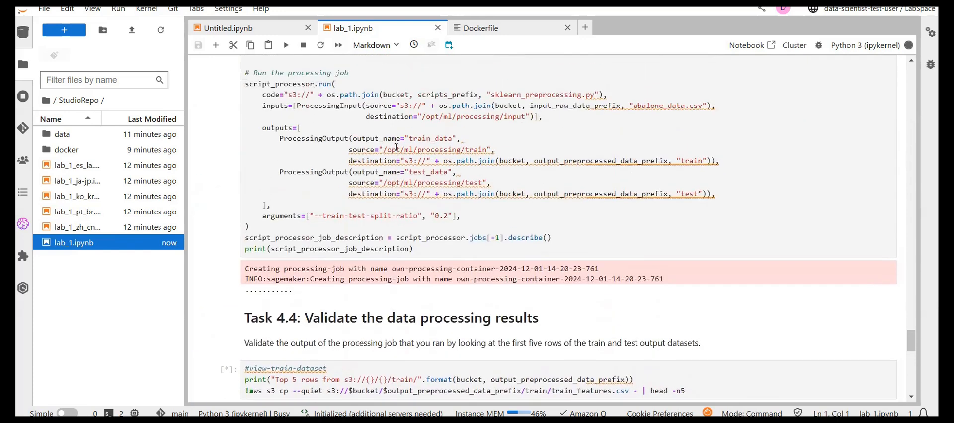
scroll(396, 148, down, 2)
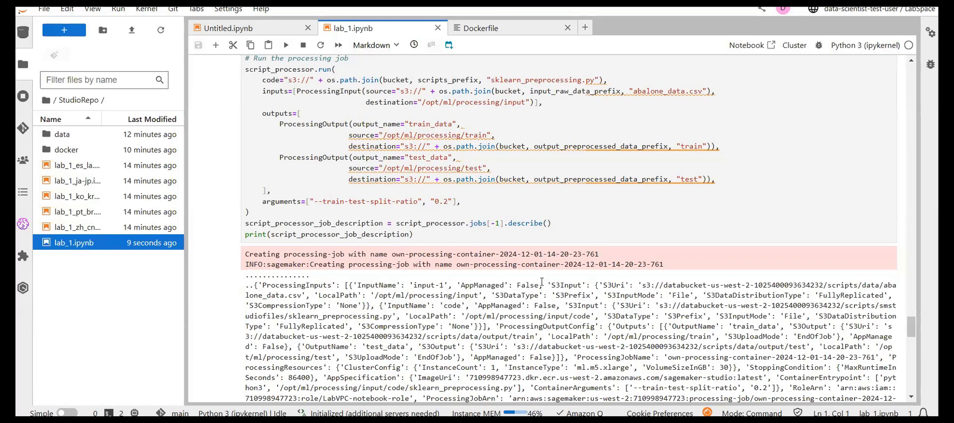
scroll(542, 281, down, 4)
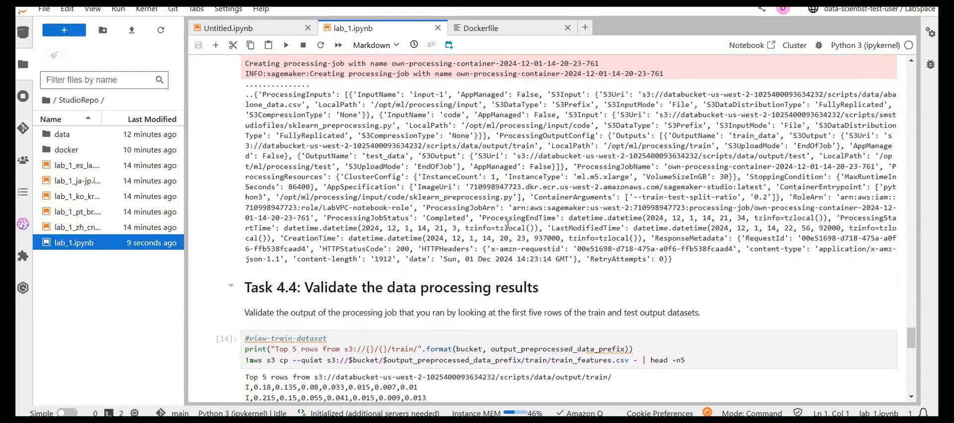
scroll(485, 218, down, 3)
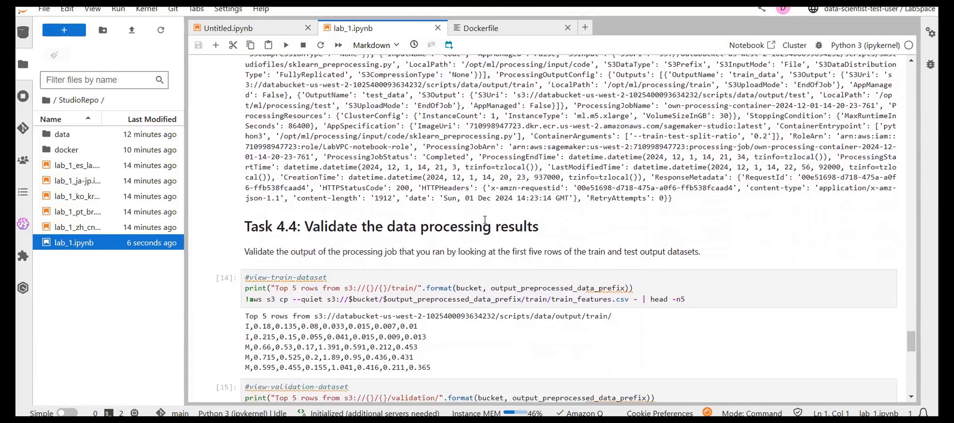
scroll(485, 219, down, 1)
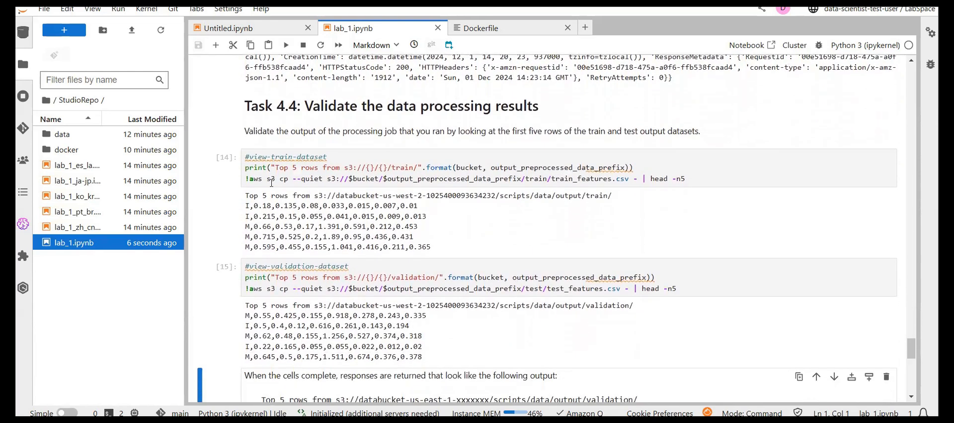
scroll(343, 225, down, 2)
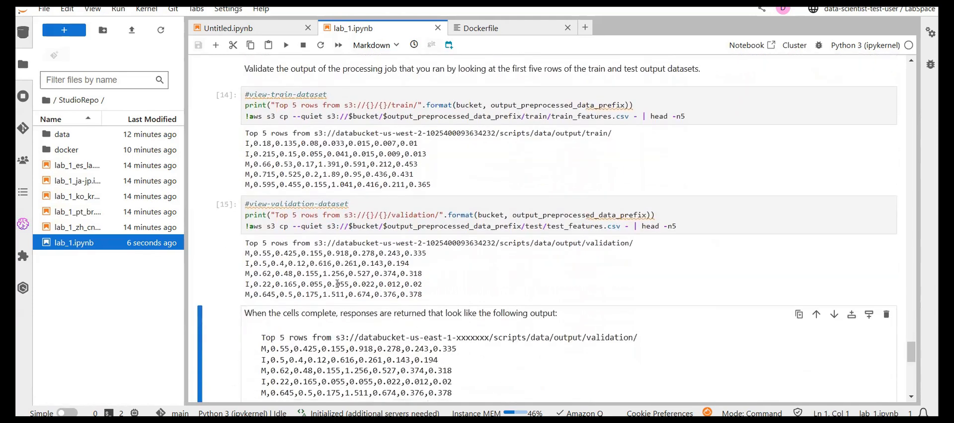